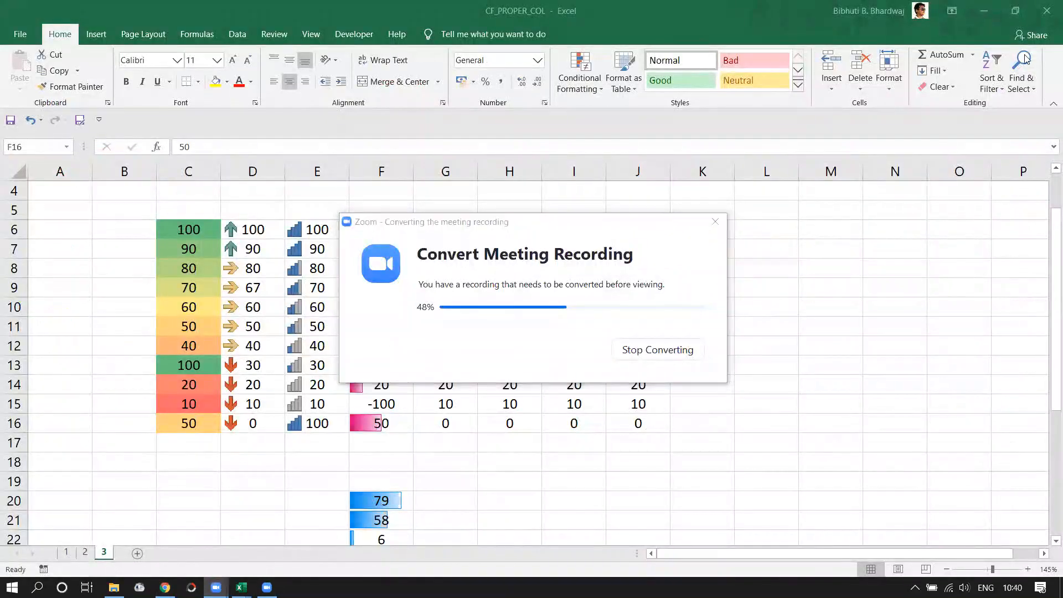
pyautogui.click(800, 265)
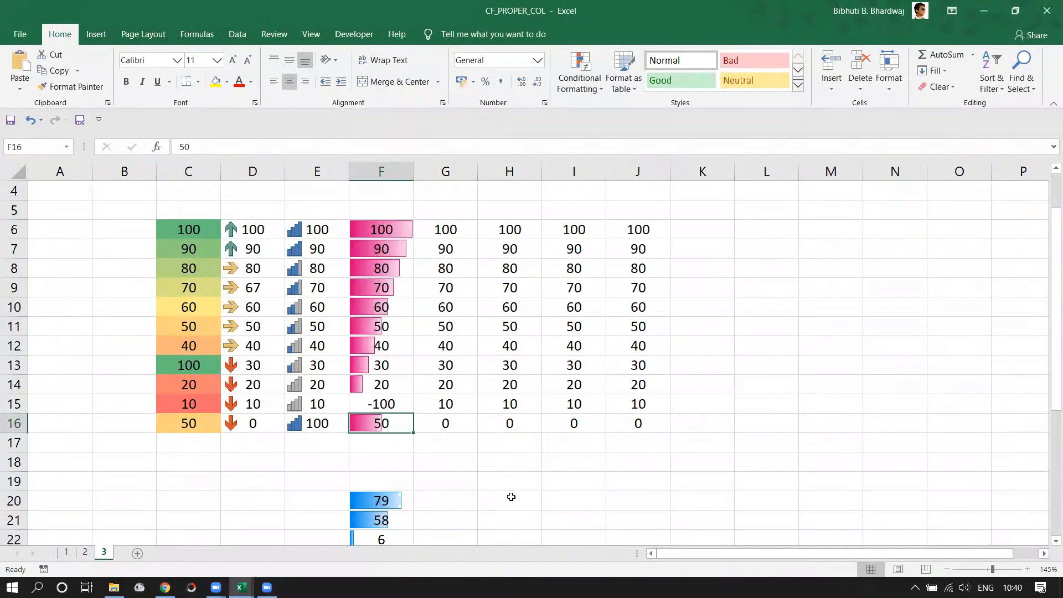
pyautogui.click(588, 90)
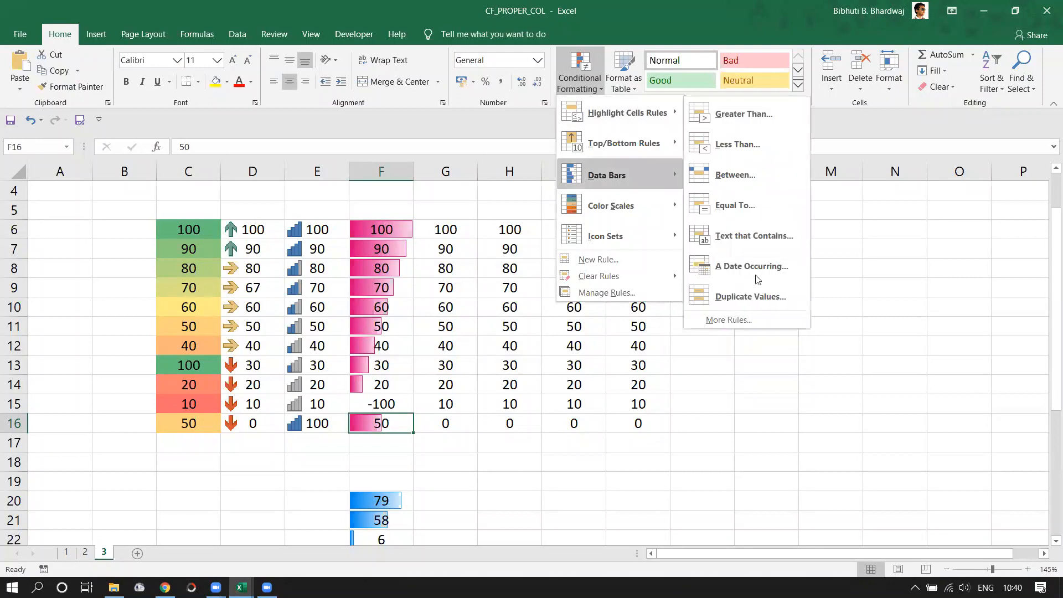
pyautogui.click(851, 408)
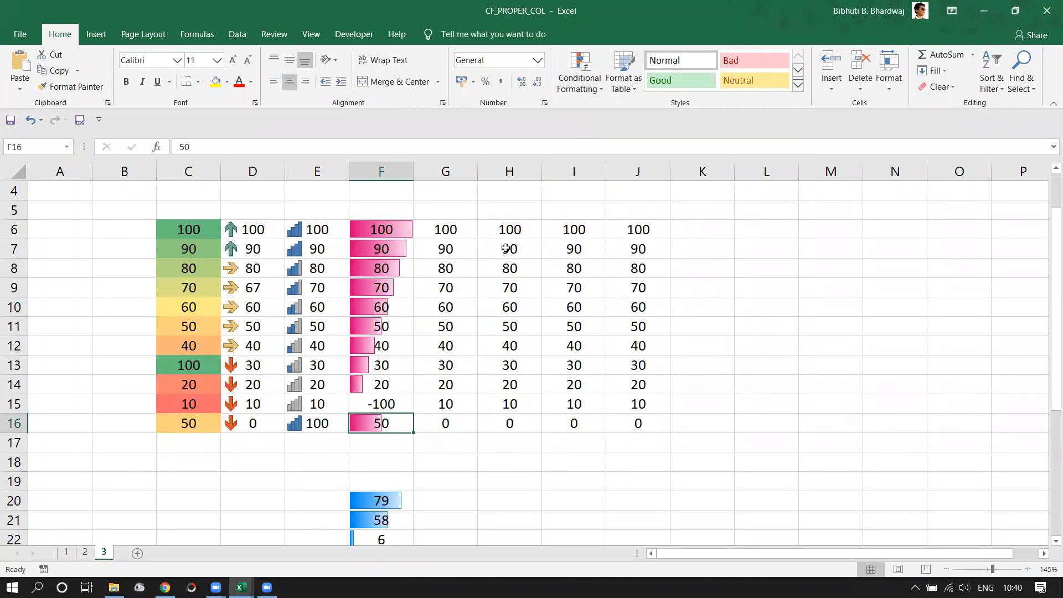
pyautogui.click(584, 91)
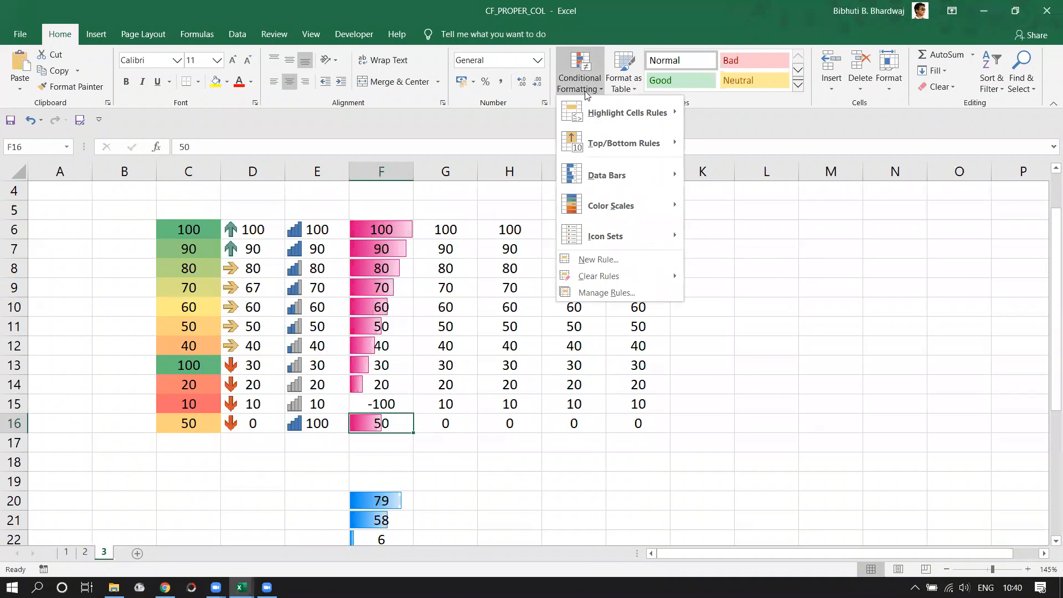
pyautogui.moveTo(648, 113)
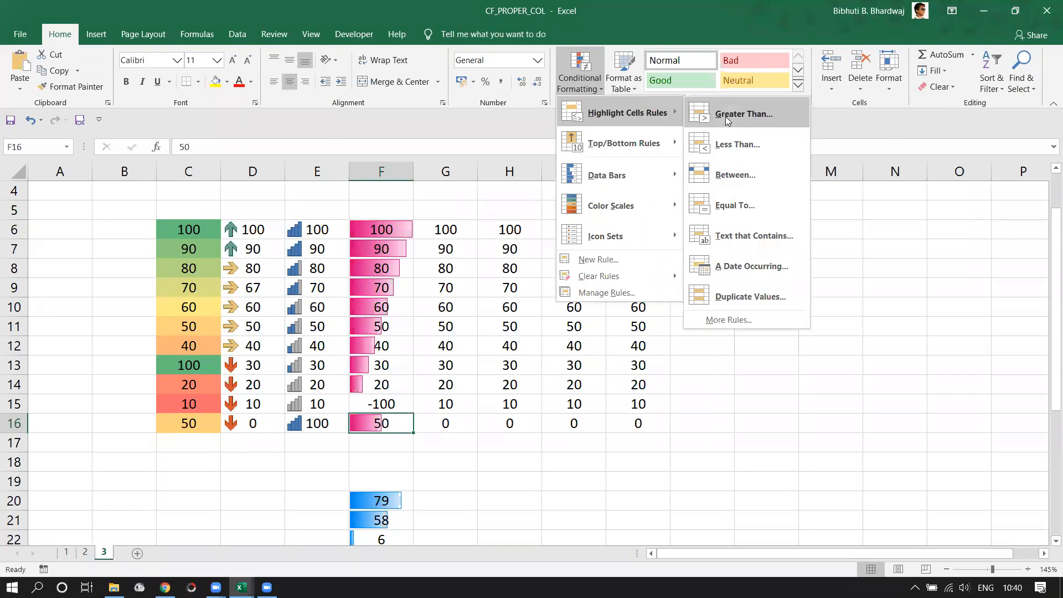
pyautogui.click(514, 291)
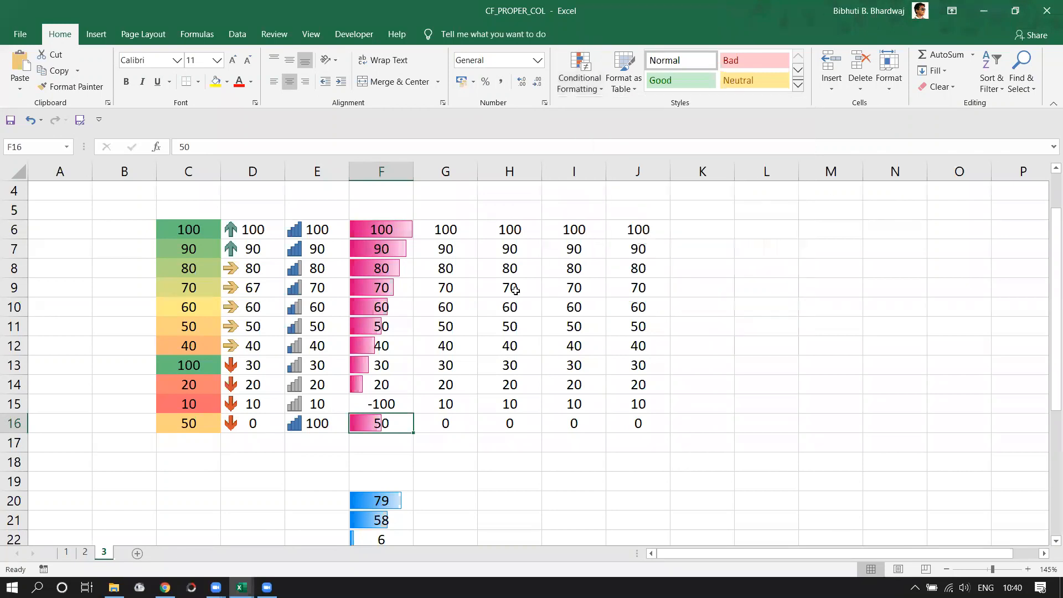
# Step: Set up a Greater Than highlight rule for cells G6:G16 with a threshold of 60
pyautogui.moveTo(514, 232); pyautogui.dragTo(552, 403)
pyautogui.moveTo(445, 229); pyautogui.dragTo(444, 421)
pyautogui.click(585, 86)
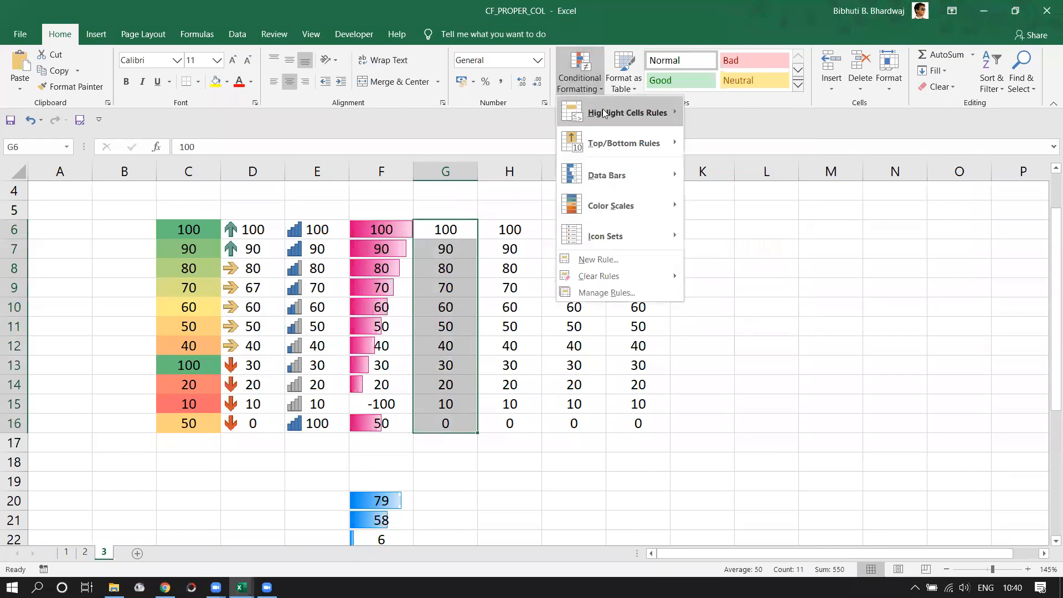
pyautogui.click(714, 118)
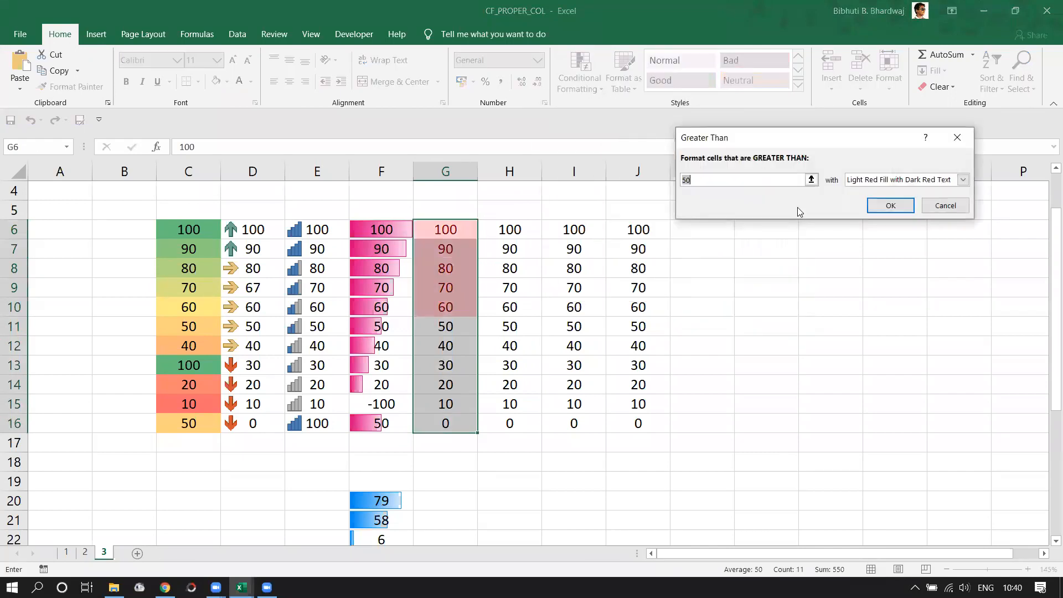
pyautogui.click(740, 181)
pyautogui.write('60')
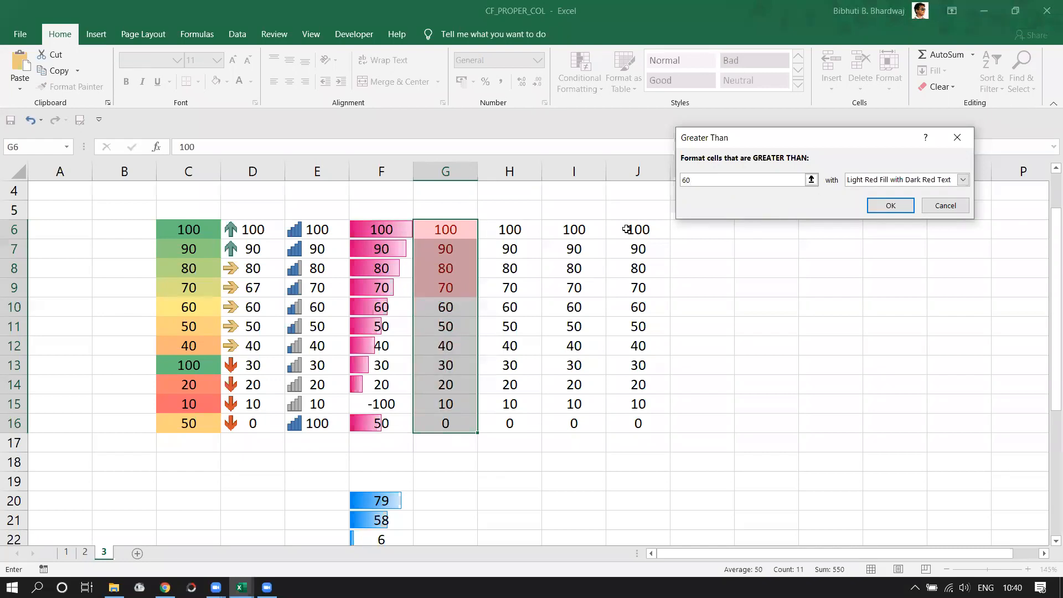
# Step: Use a custom format for the Greater Than rule with a bright red background fill
pyautogui.click(963, 181)
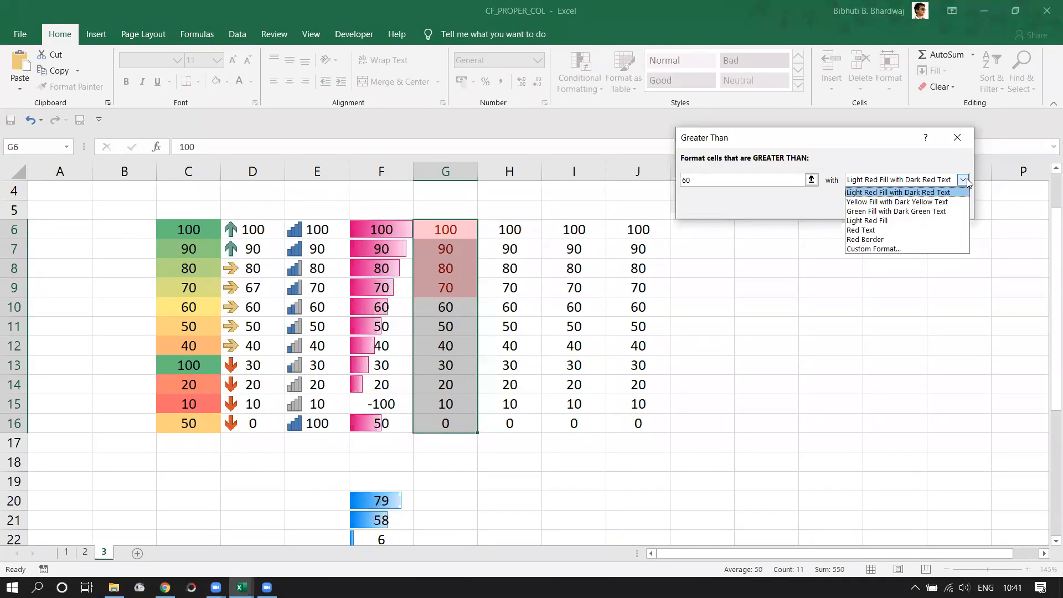
pyautogui.click(905, 248)
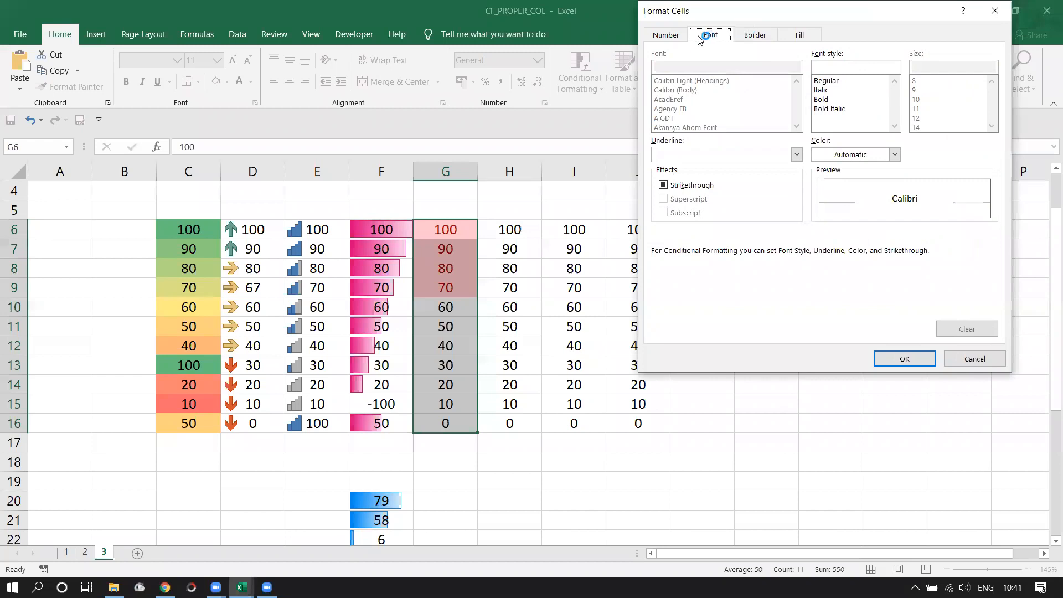
pyautogui.moveTo(789, 15); pyautogui.dragTo(808, 68)
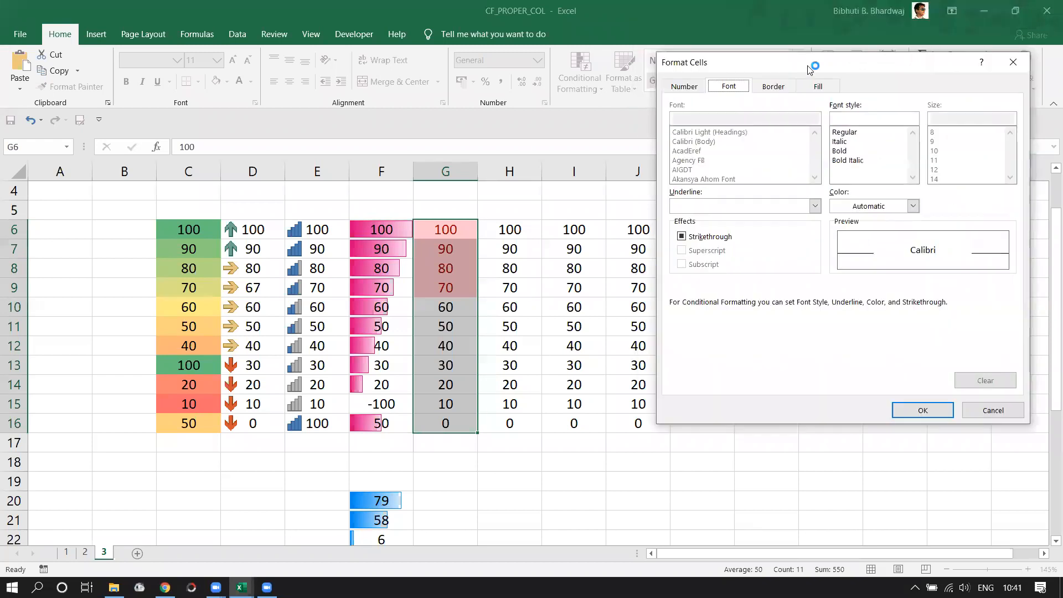
pyautogui.click(818, 84)
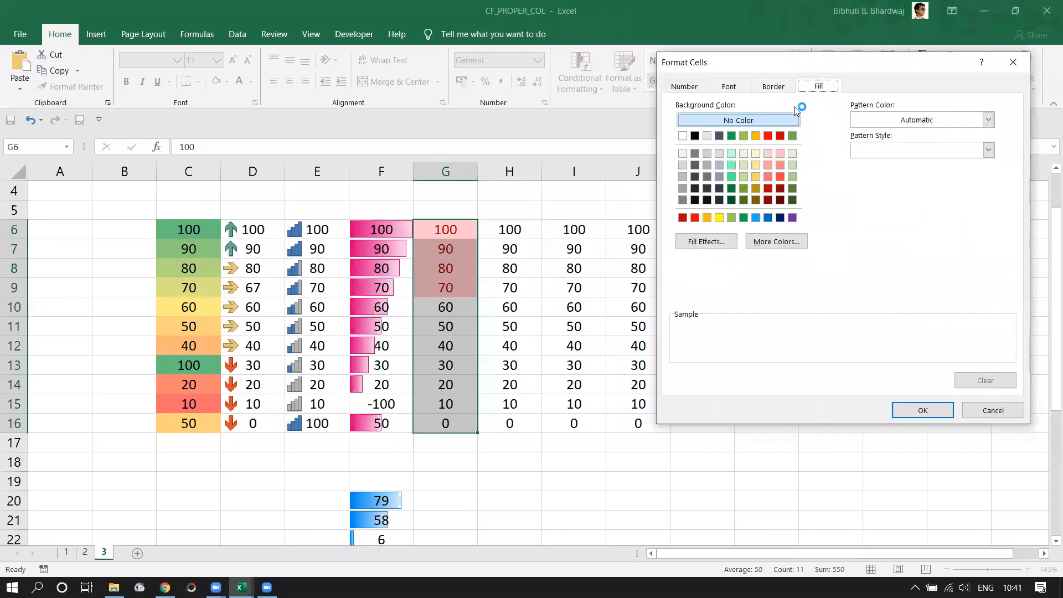
pyautogui.click(767, 136)
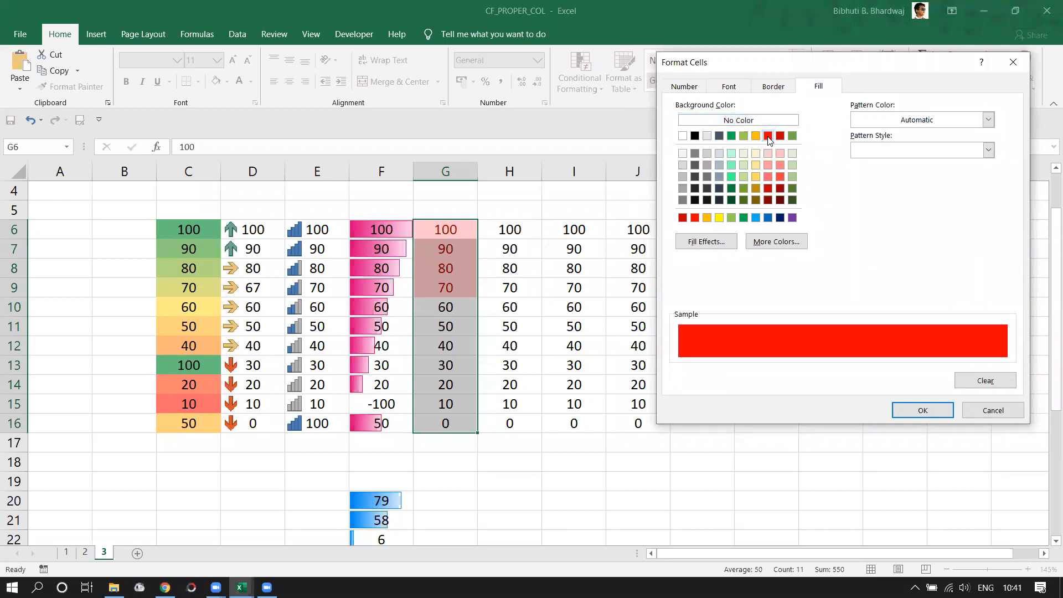
pyautogui.click(777, 87)
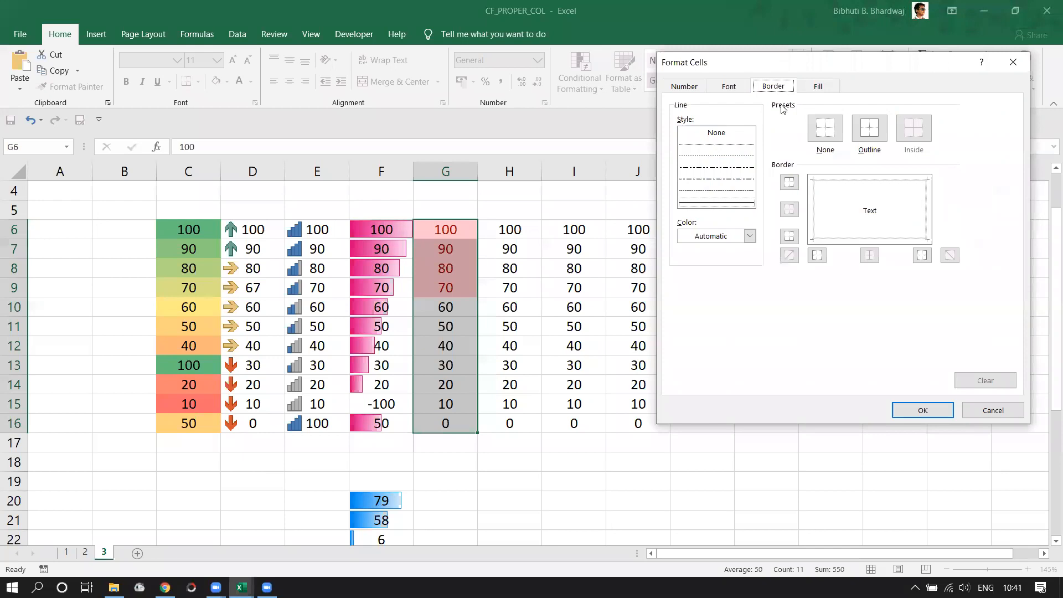
pyautogui.click(740, 145)
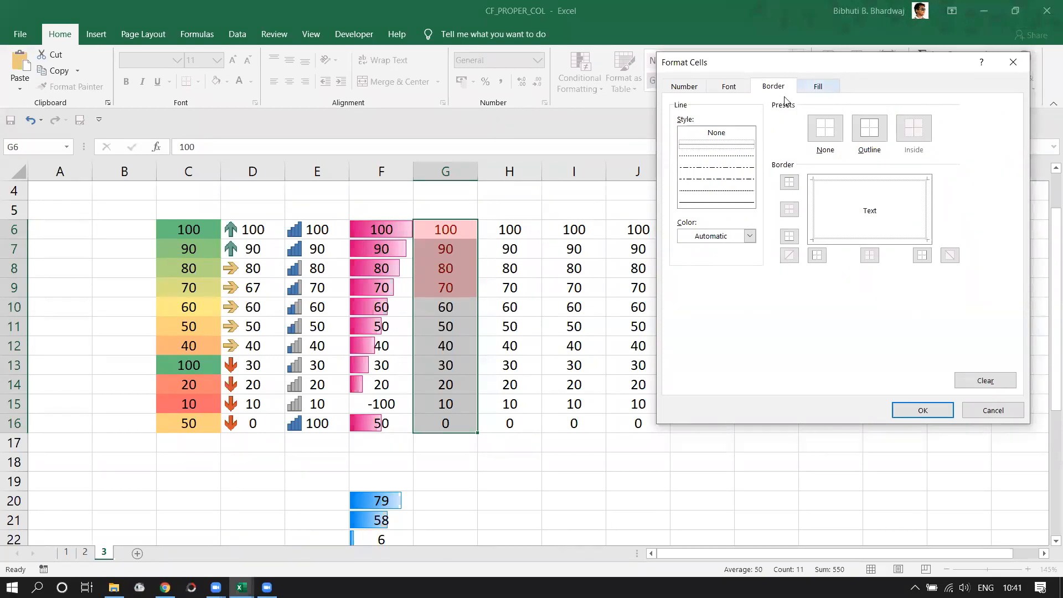
# Step: Set the custom format's font style to Bold Italic and apply the Greater Than rule to G6:G16
pyautogui.click(741, 91)
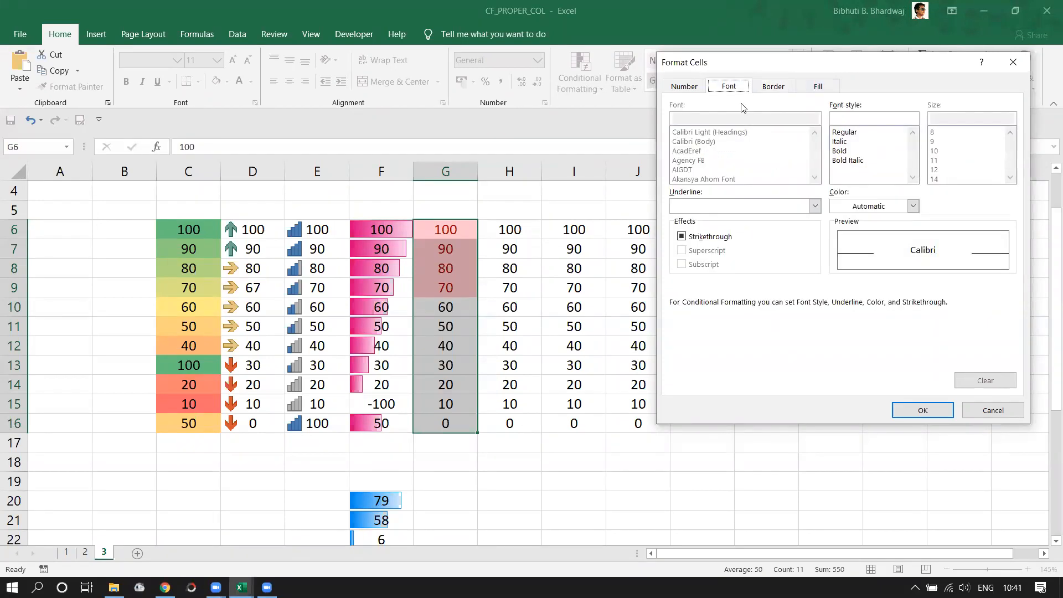
pyautogui.click(850, 161)
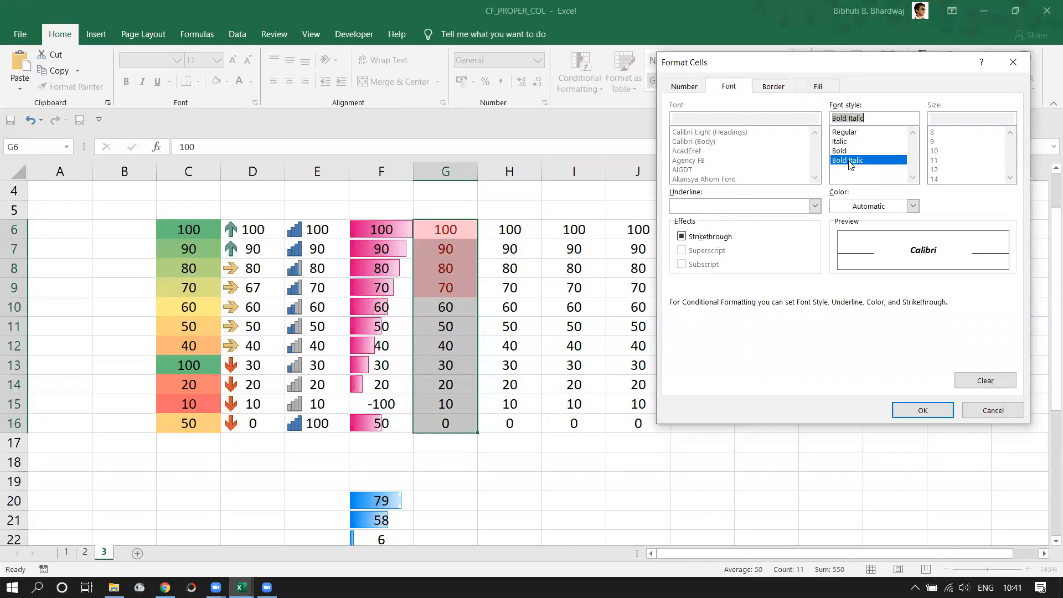
pyautogui.click(688, 89)
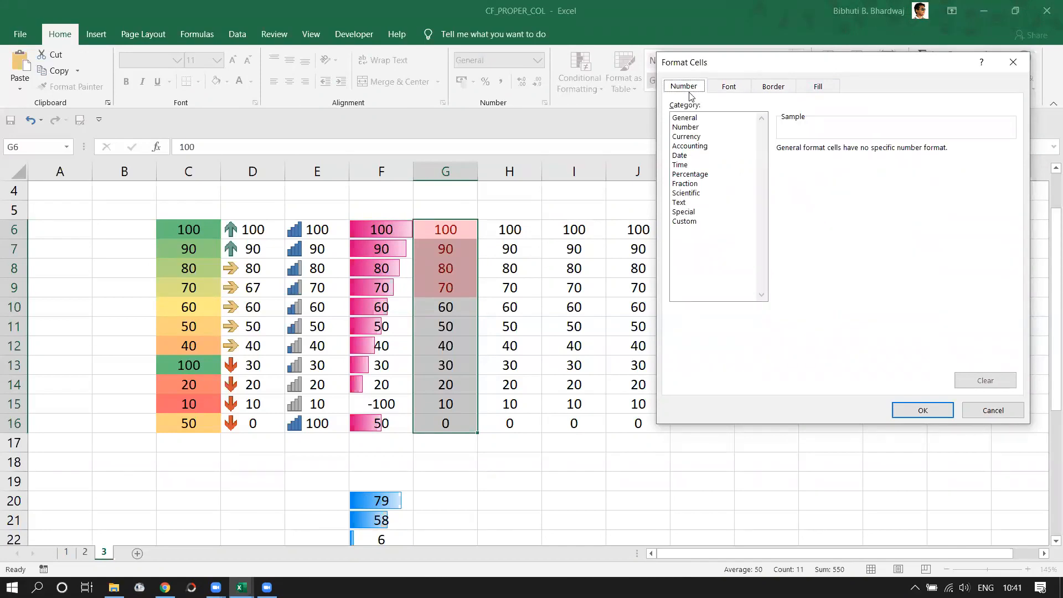
pyautogui.click(723, 88)
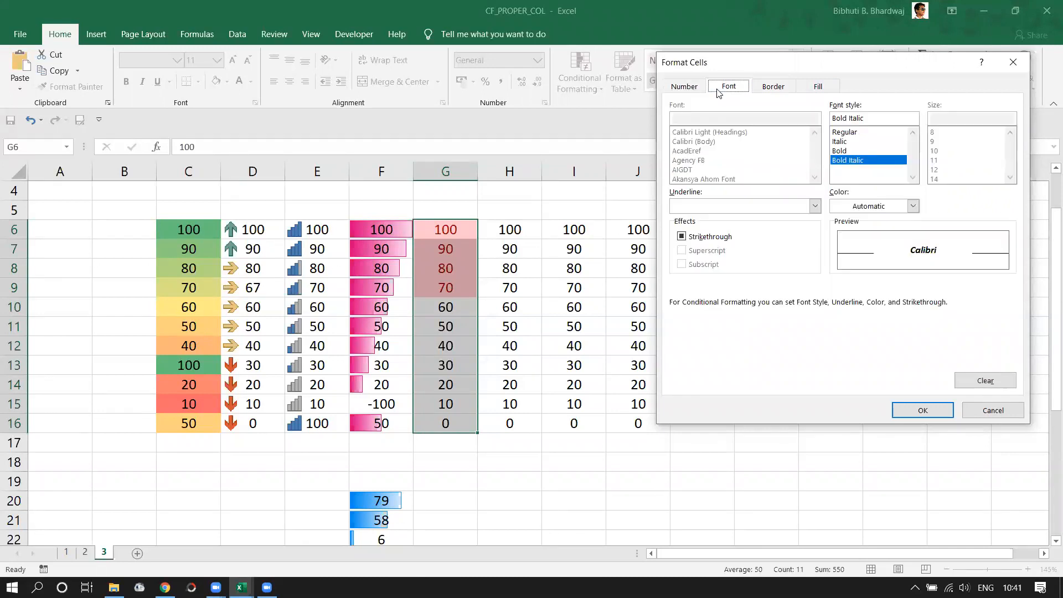
pyautogui.click(923, 410)
pyautogui.click(884, 204)
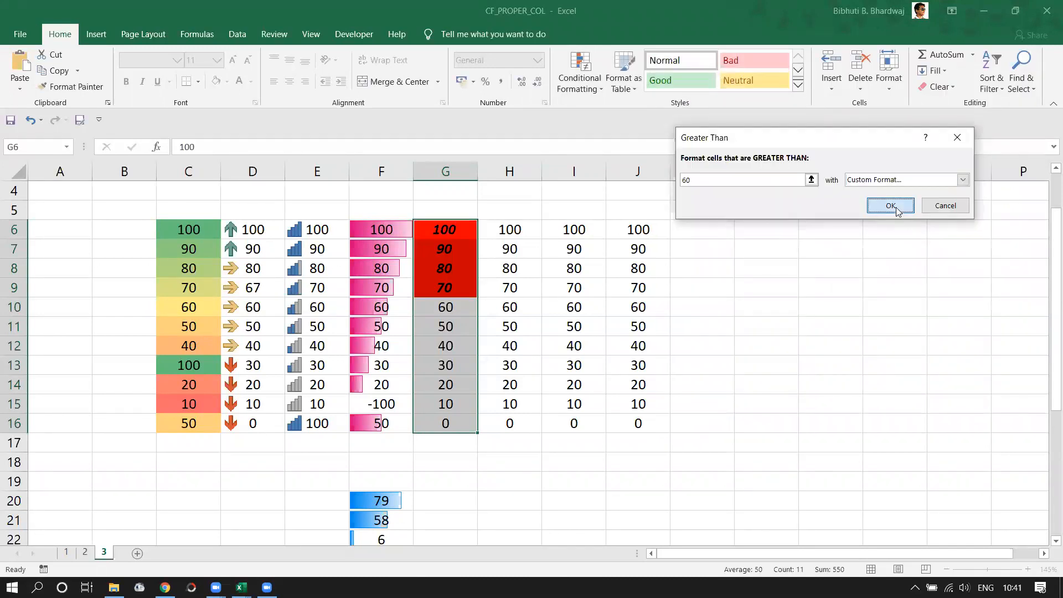
pyautogui.click(884, 293)
pyautogui.click(449, 231)
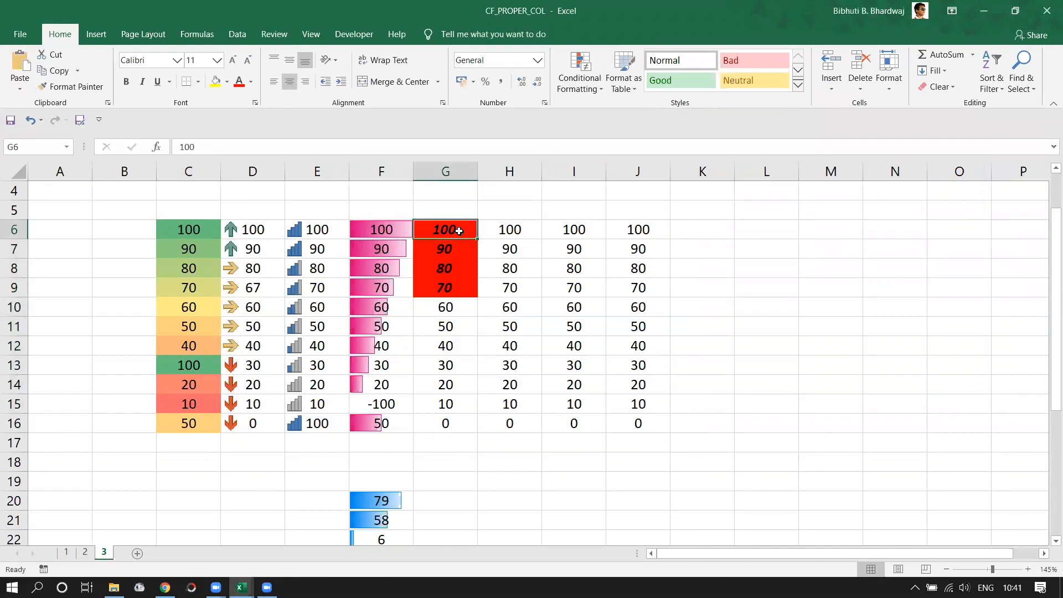
pyautogui.moveTo(459, 231); pyautogui.dragTo(457, 284)
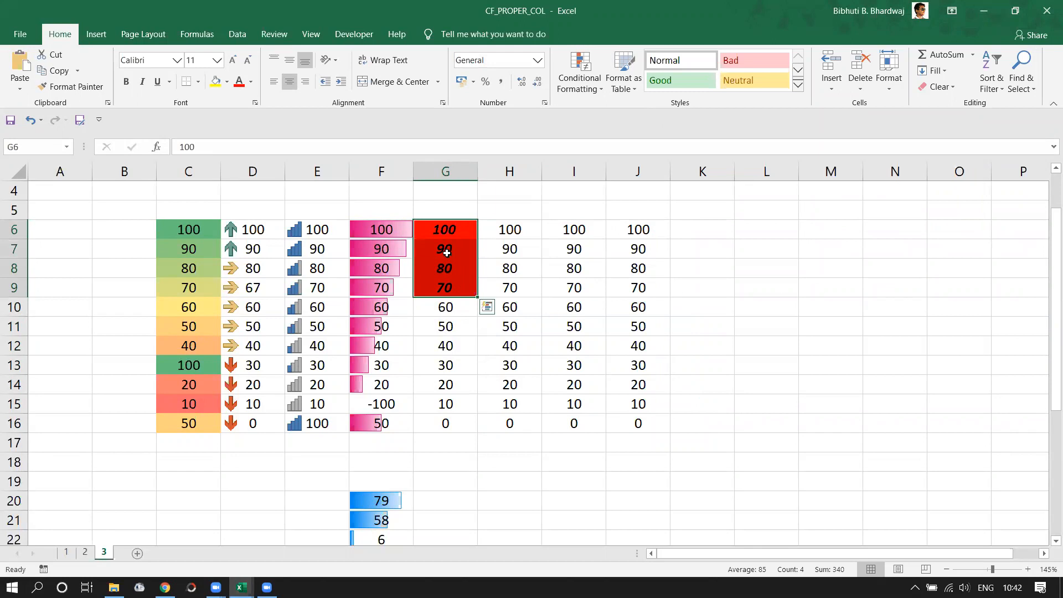
pyautogui.click(809, 251)
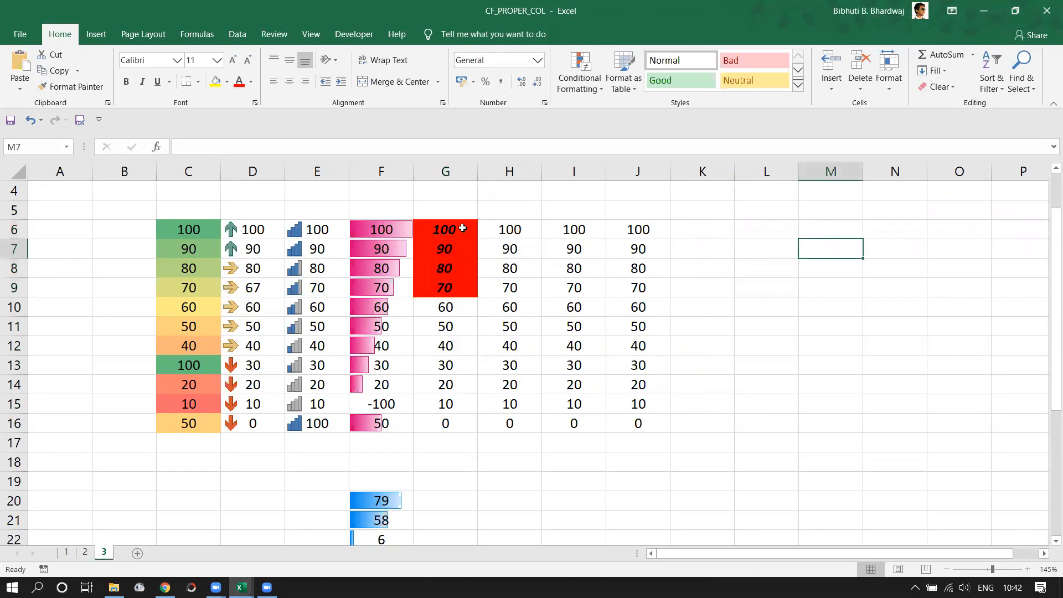
pyautogui.moveTo(463, 227); pyautogui.dragTo(468, 282)
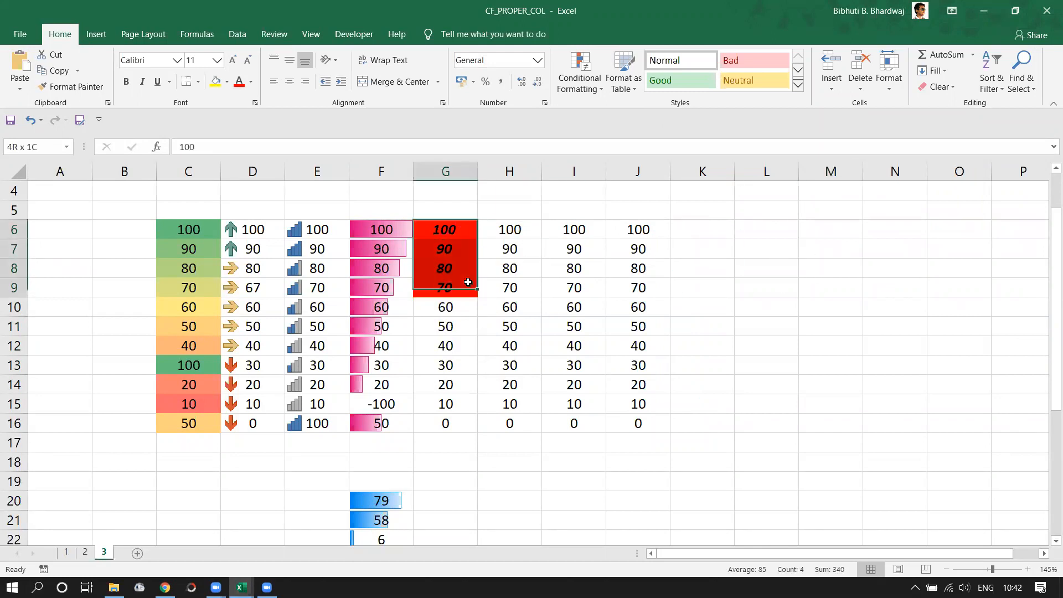
pyautogui.click(739, 253)
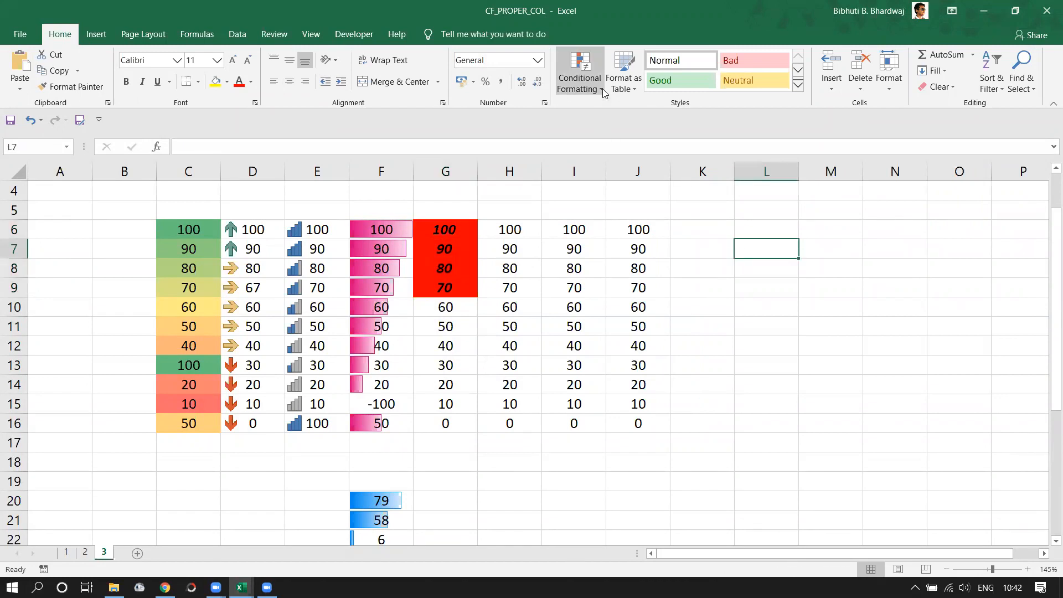
pyautogui.moveTo(509, 229); pyautogui.dragTo(512, 424)
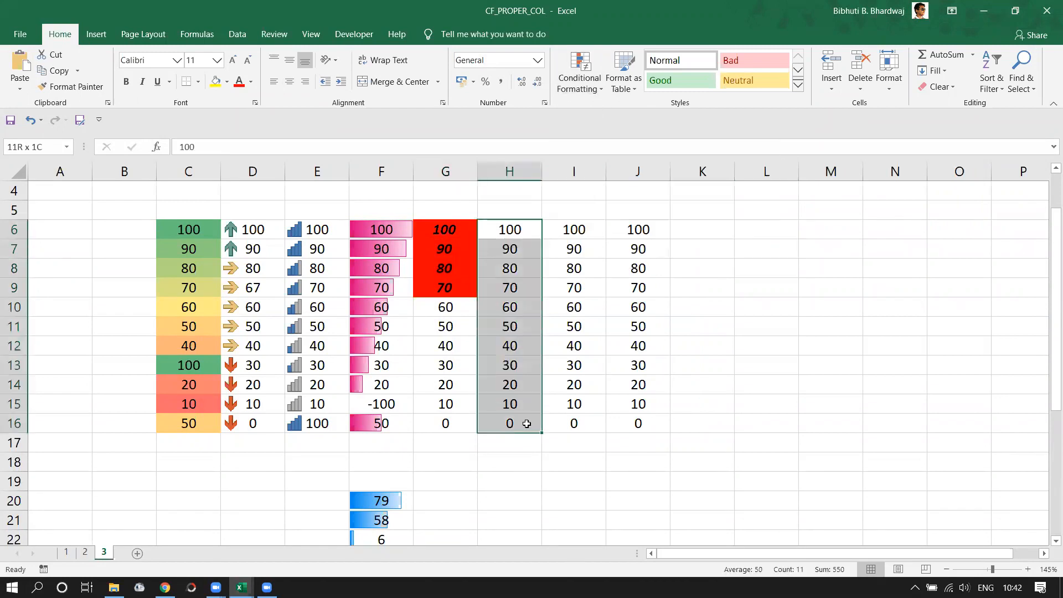
pyautogui.click(602, 89)
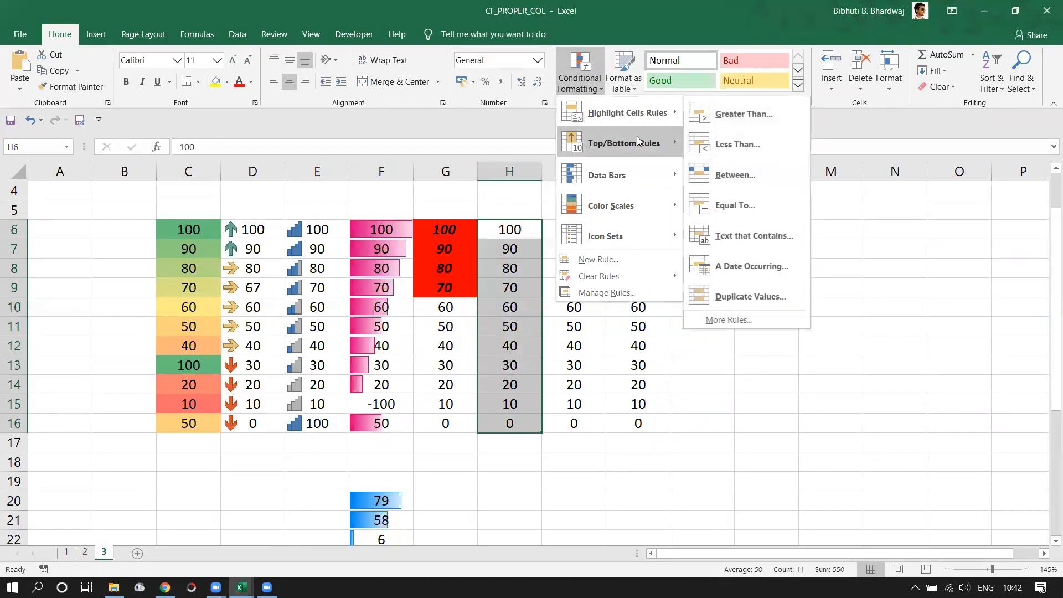
pyautogui.moveTo(637, 141)
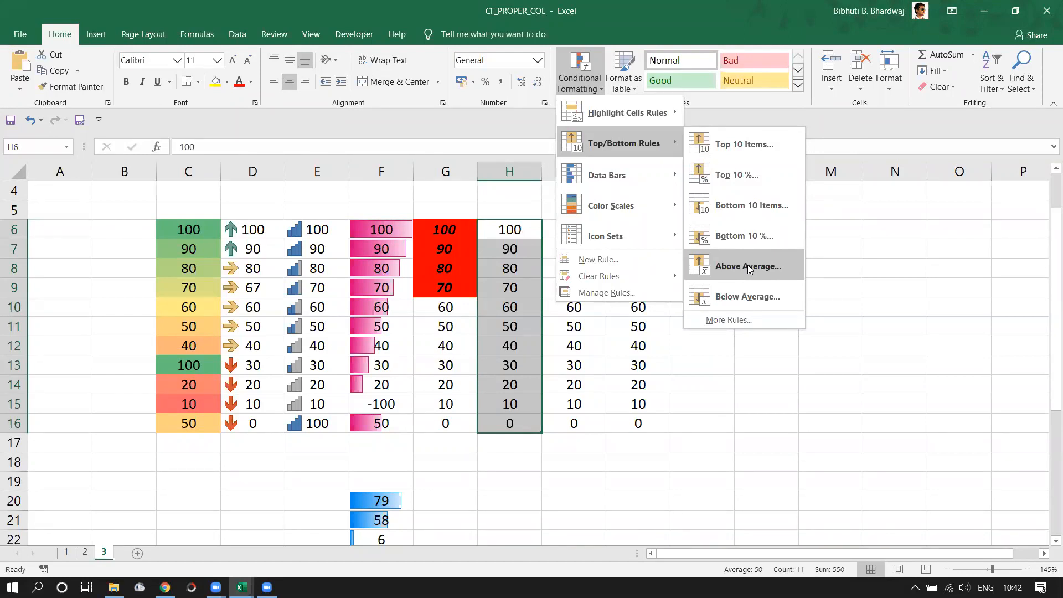
pyautogui.click(745, 147)
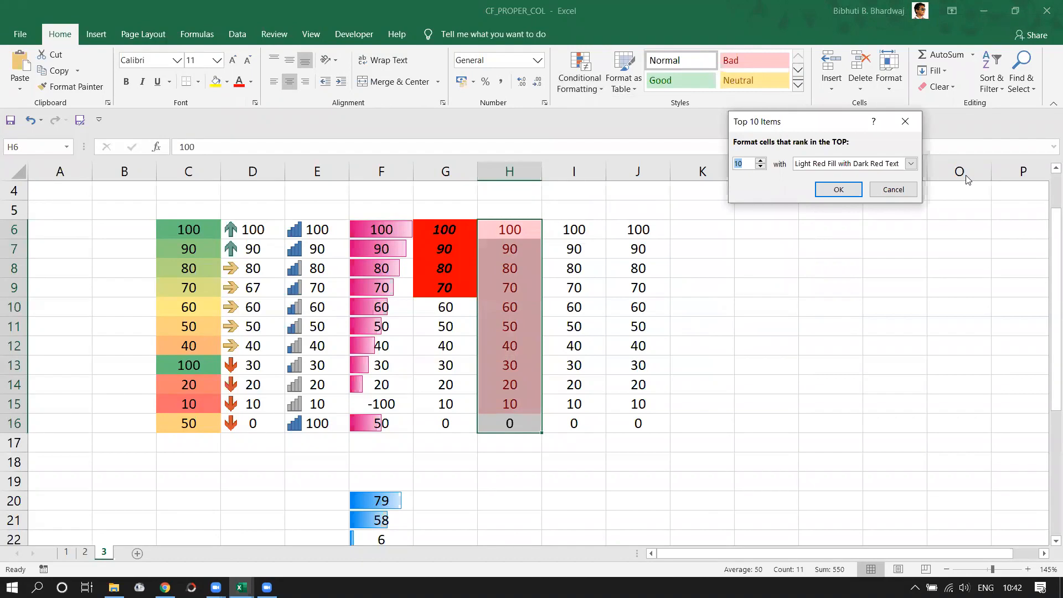
pyautogui.write('3')
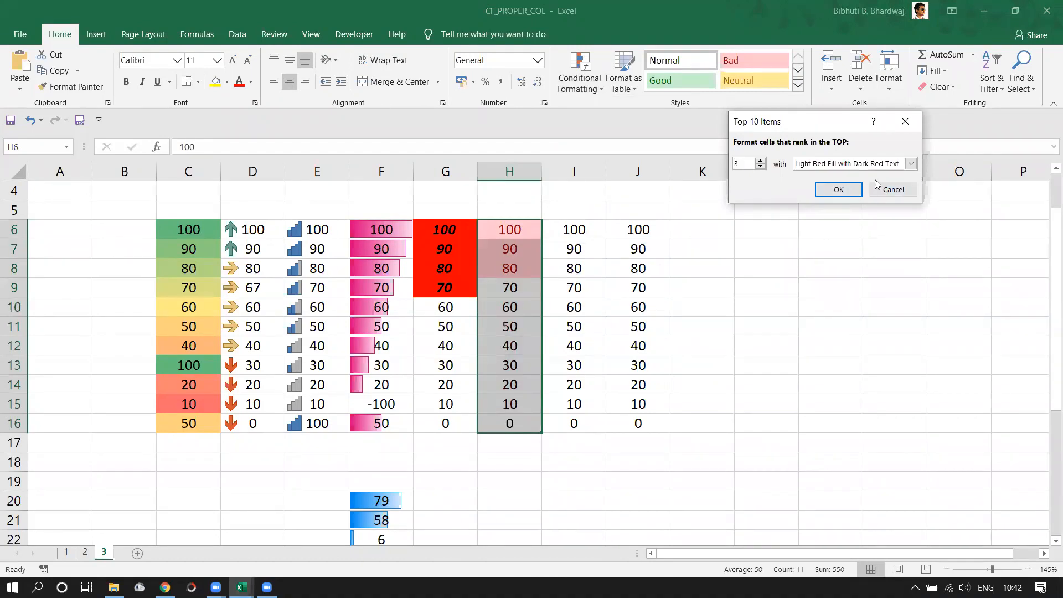
pyautogui.click(911, 161)
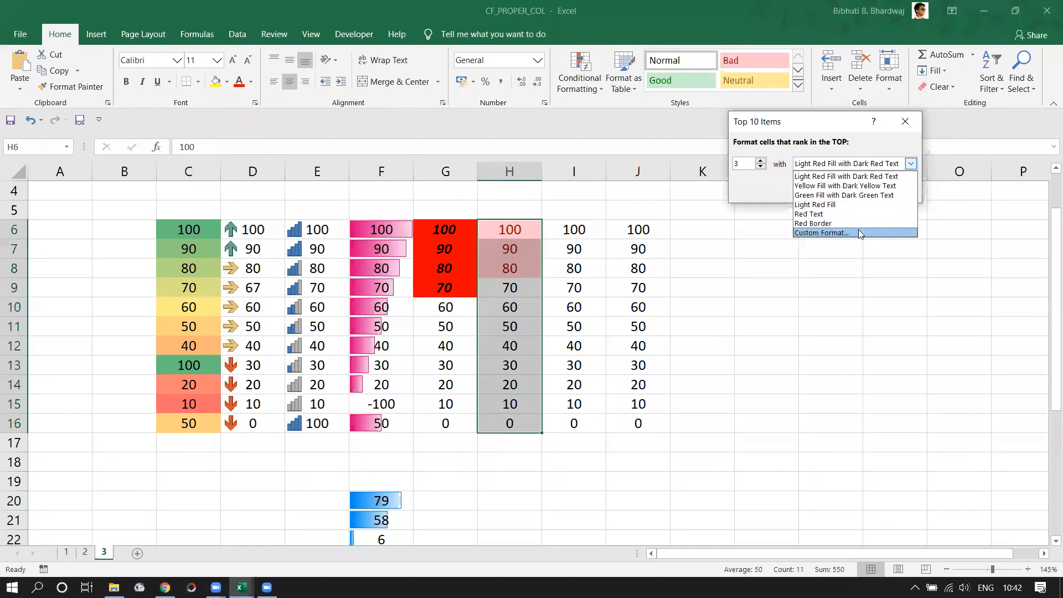
pyautogui.click(786, 193)
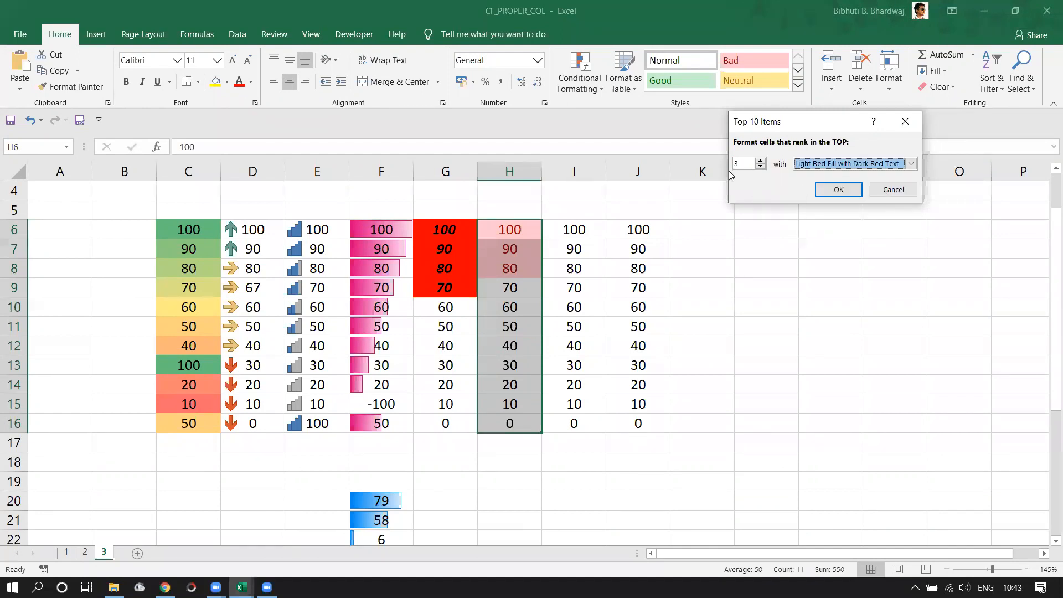
pyautogui.click(892, 189)
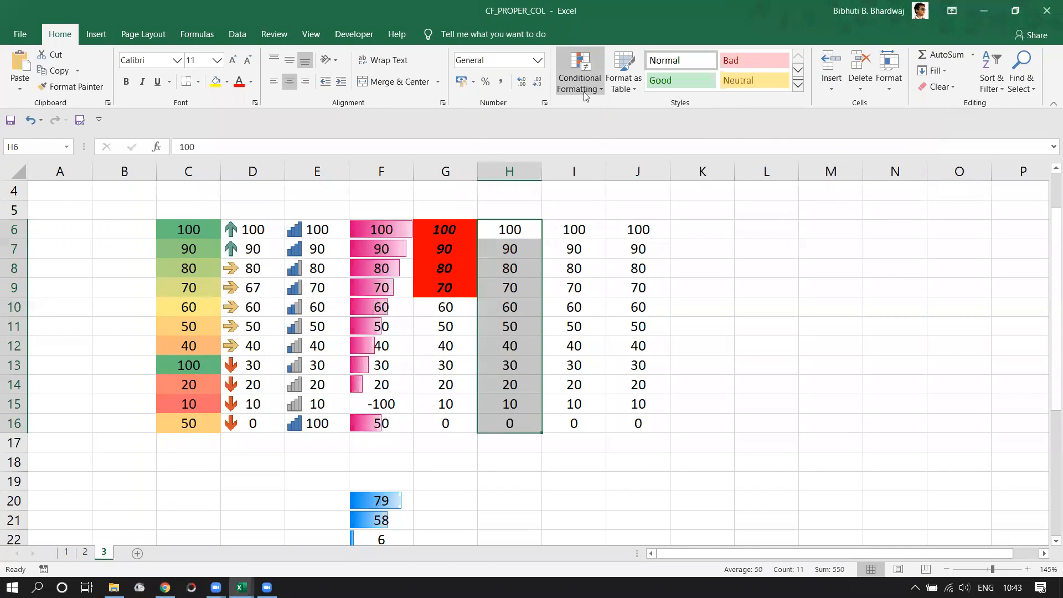
pyautogui.click(582, 91)
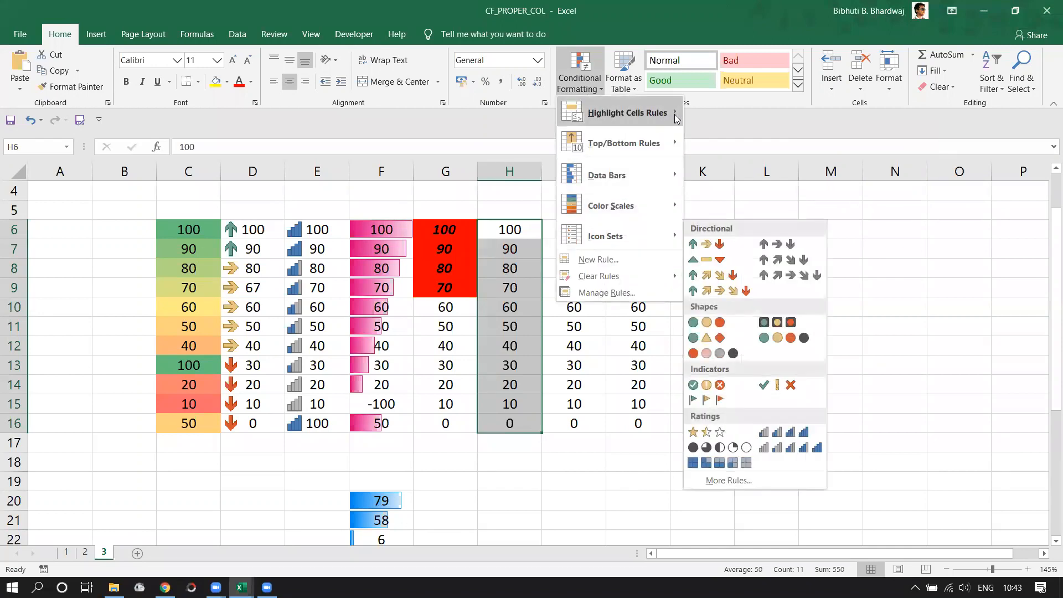
pyautogui.click(880, 269)
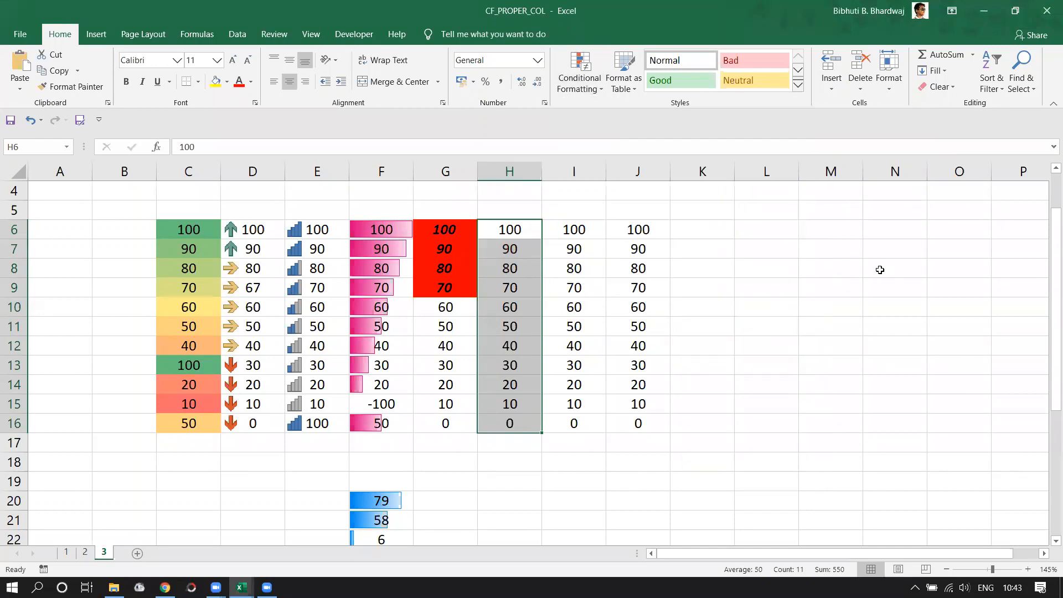
pyautogui.click(837, 281)
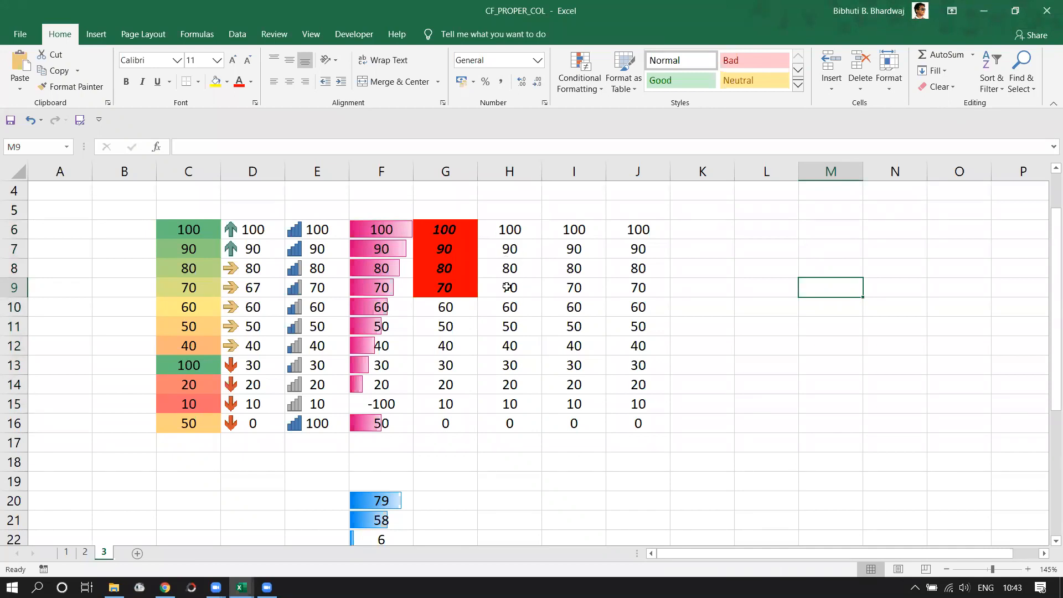
# Step: Change the value in cell H15 to 100
pyautogui.click(513, 404)
pyautogui.write('100')
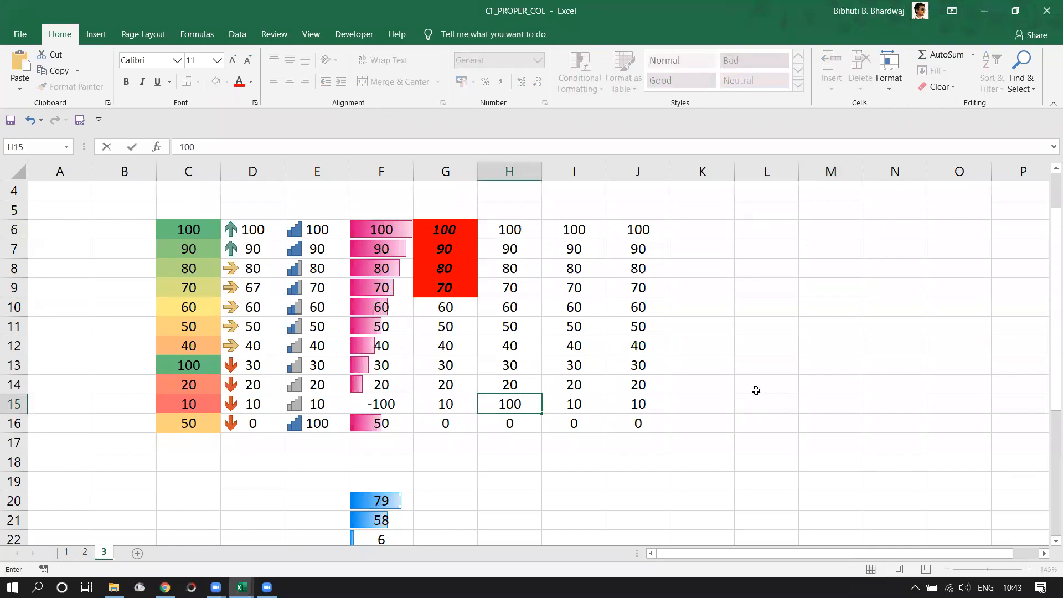
pyautogui.press('Return')
# Step: Apply a Duplicate Values highlight rule to cells H6:H16 with light red fill and dark red text
pyautogui.moveTo(509, 229); pyautogui.dragTo(515, 422)
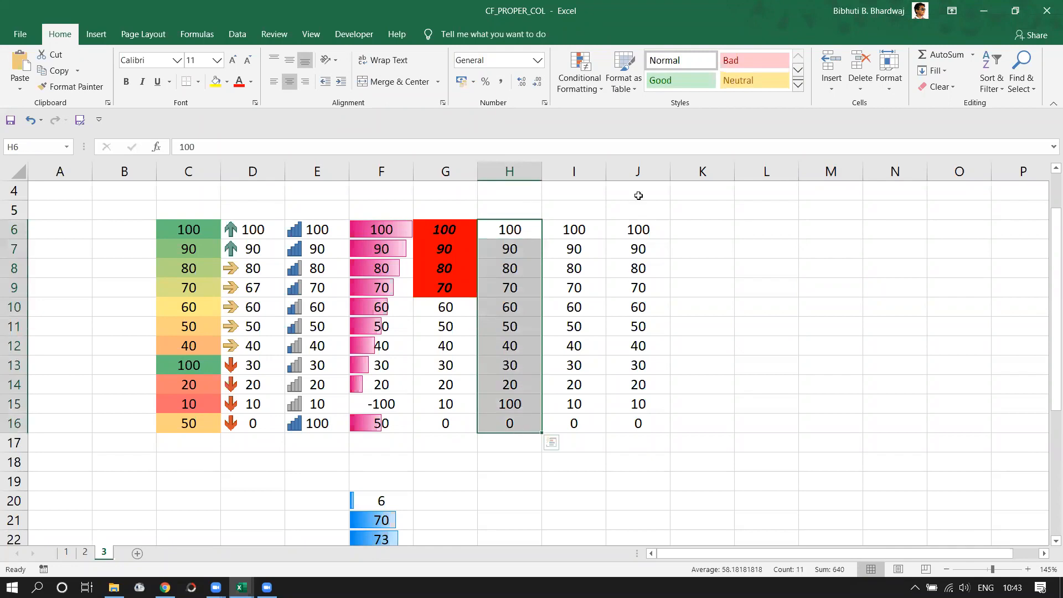
pyautogui.click(600, 88)
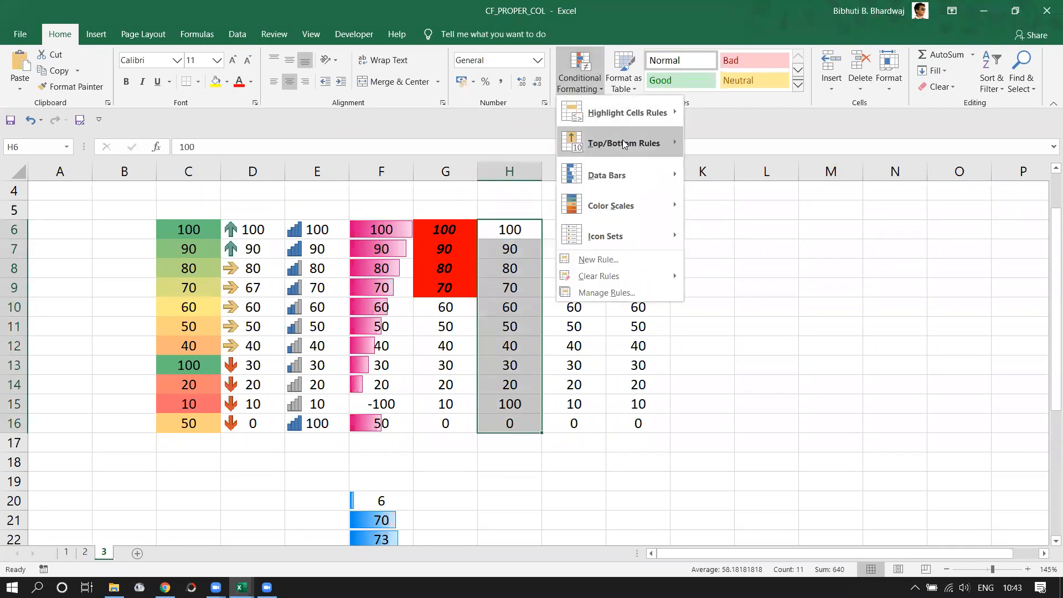
pyautogui.moveTo(624, 144)
pyautogui.moveTo(650, 116)
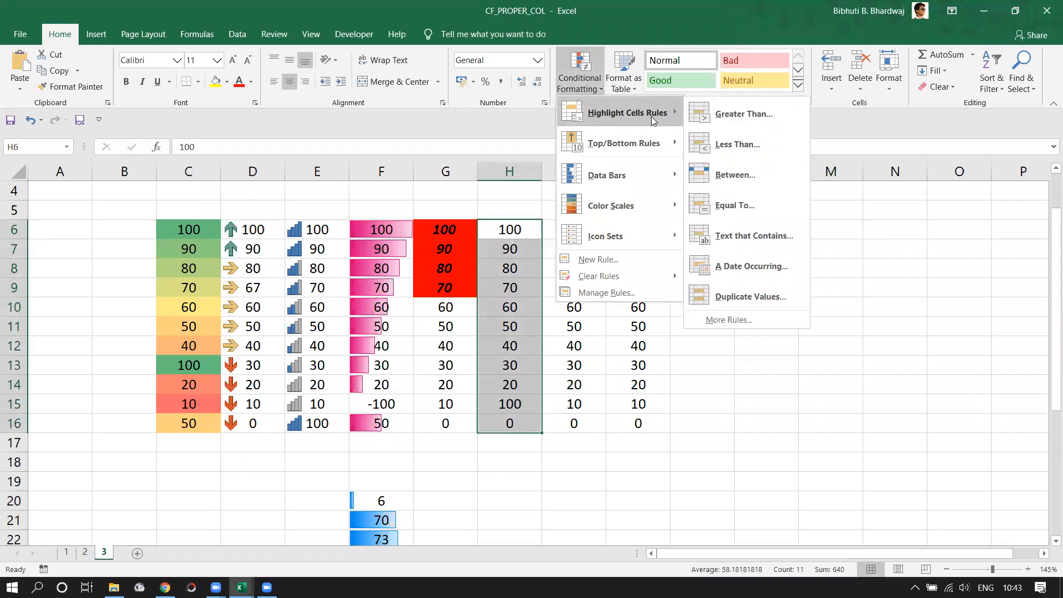
pyautogui.click(764, 295)
pyautogui.click(855, 190)
pyautogui.click(802, 310)
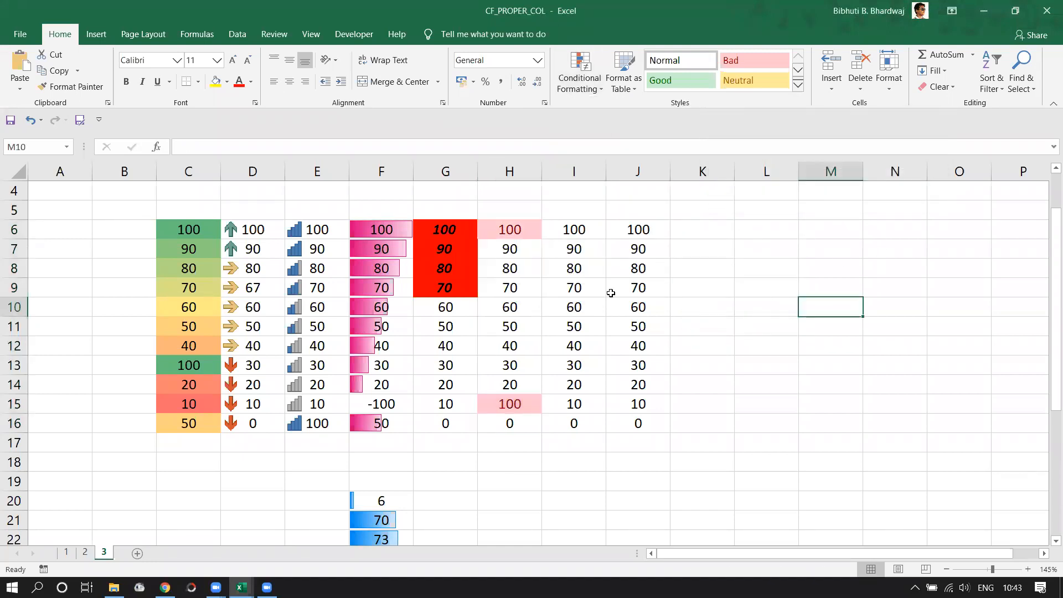
# Step: Enter 100 in cell H11 and 70 in cell H13 to create more duplicates in column H
pyautogui.click(516, 327)
pyautogui.write('100')
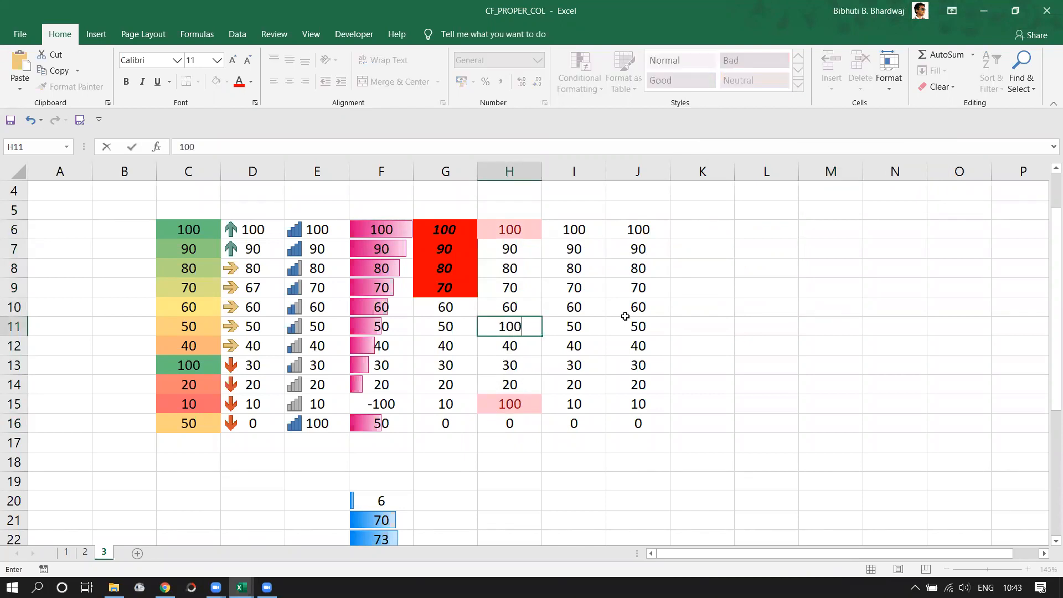
pyautogui.press('Return')
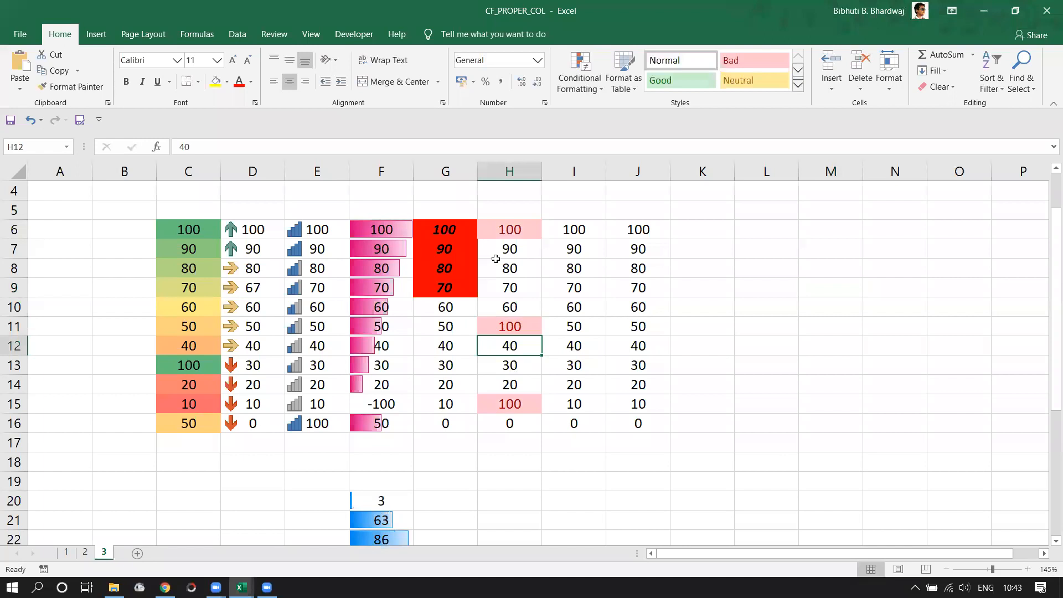
pyautogui.click(520, 290)
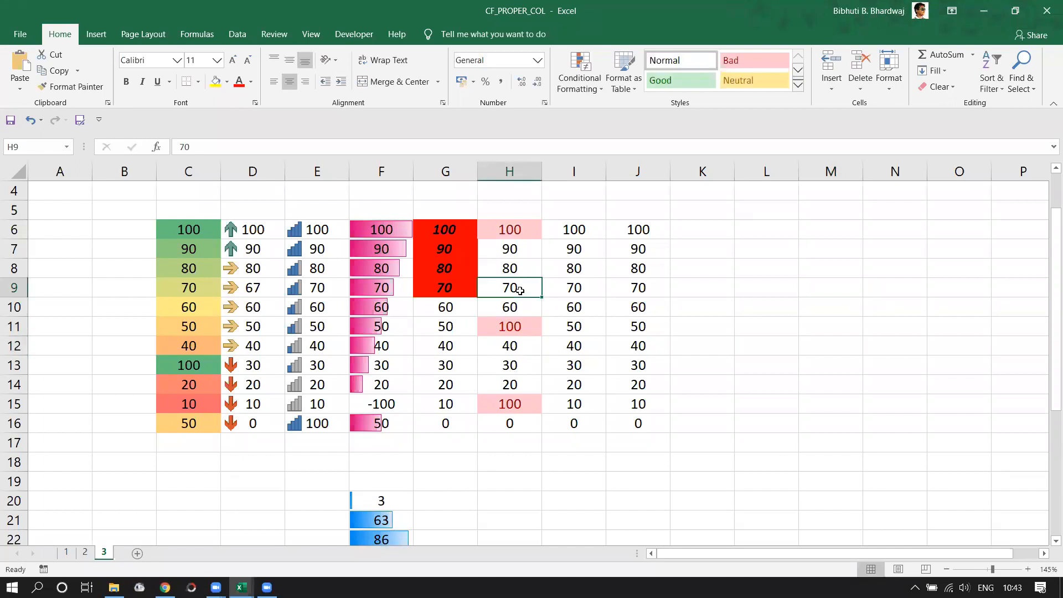
pyautogui.click(526, 367)
pyautogui.write('70')
pyautogui.press('Return')
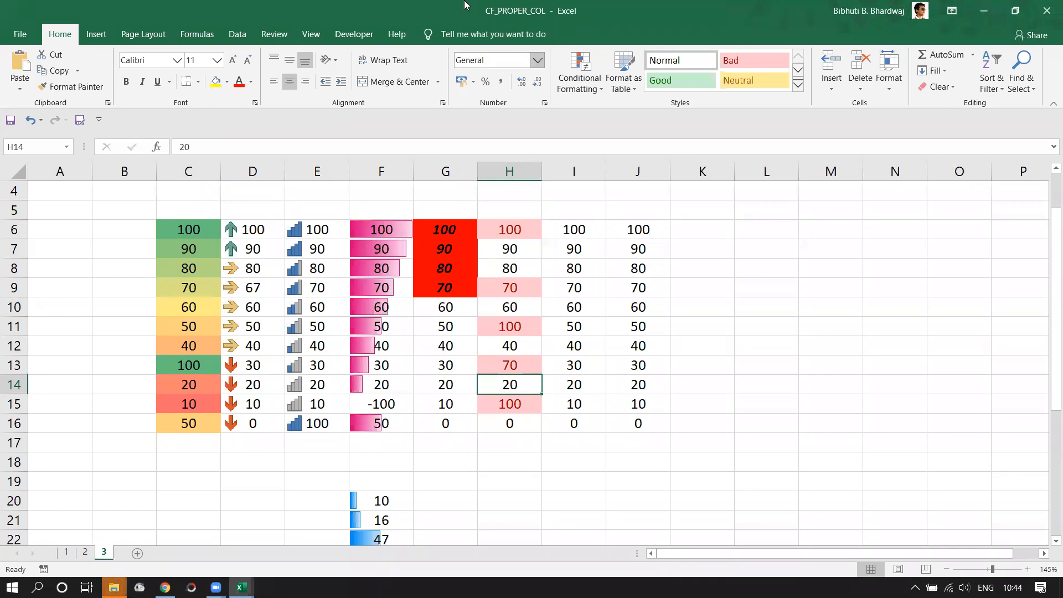
pyautogui.click(719, 236)
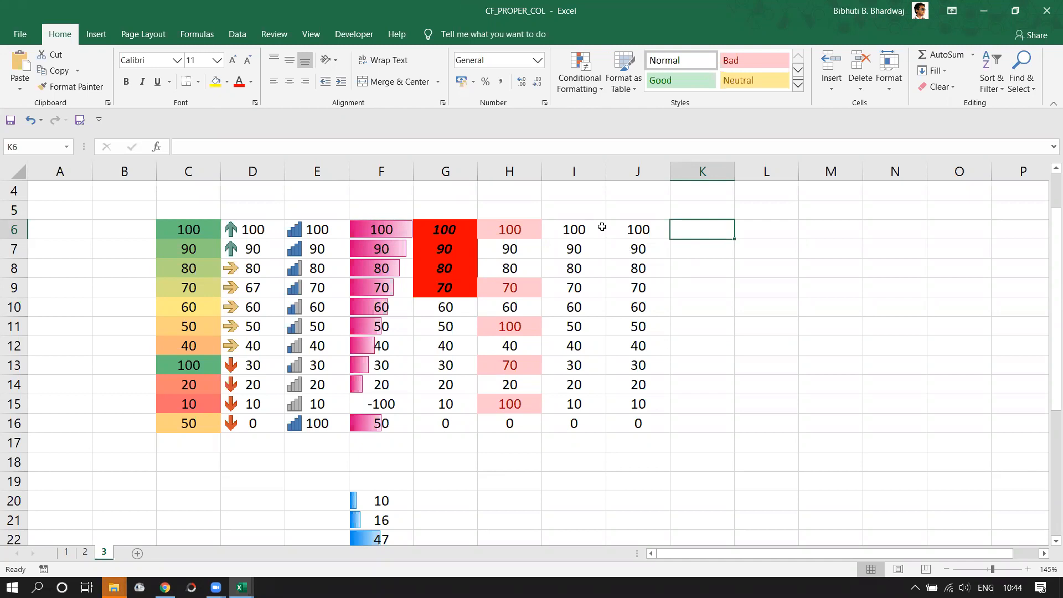
pyautogui.click(579, 77)
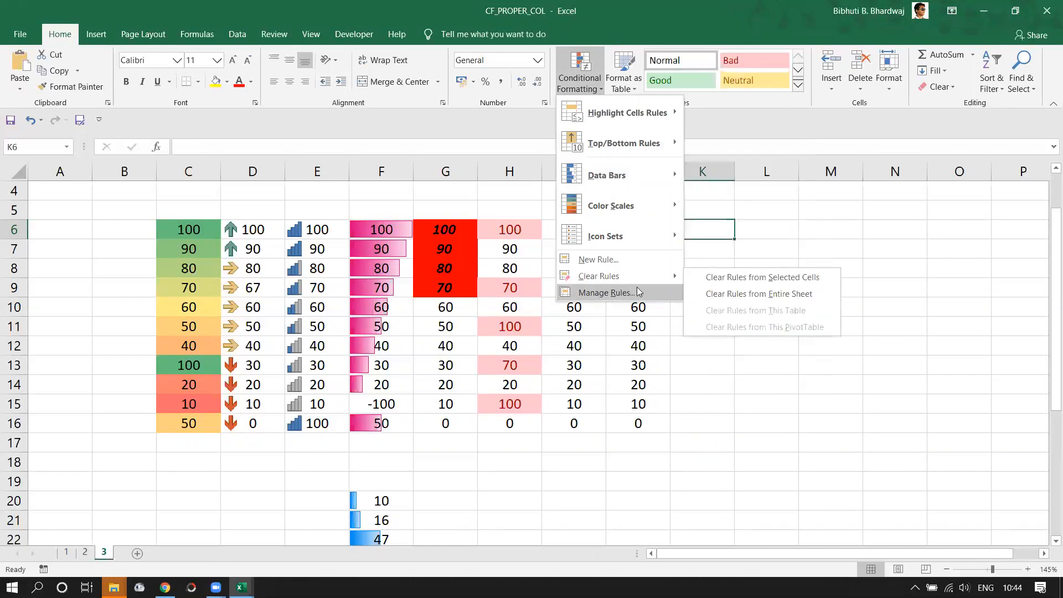
pyautogui.click(819, 269)
pyautogui.scroll(-2, 668, 397)
pyautogui.scroll(-2, 636, 412)
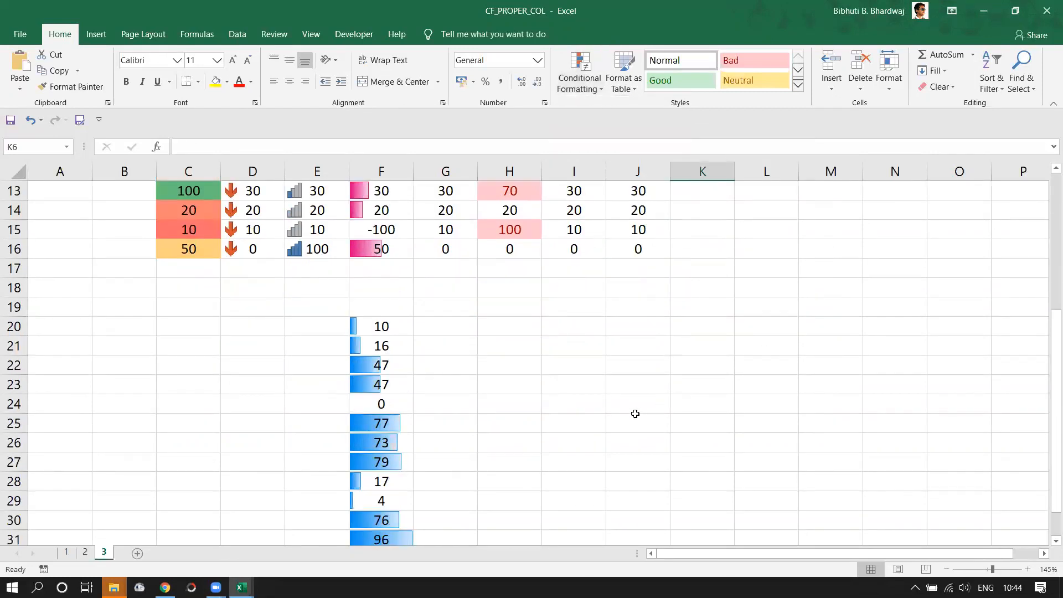
pyautogui.scroll(5, 574, 429)
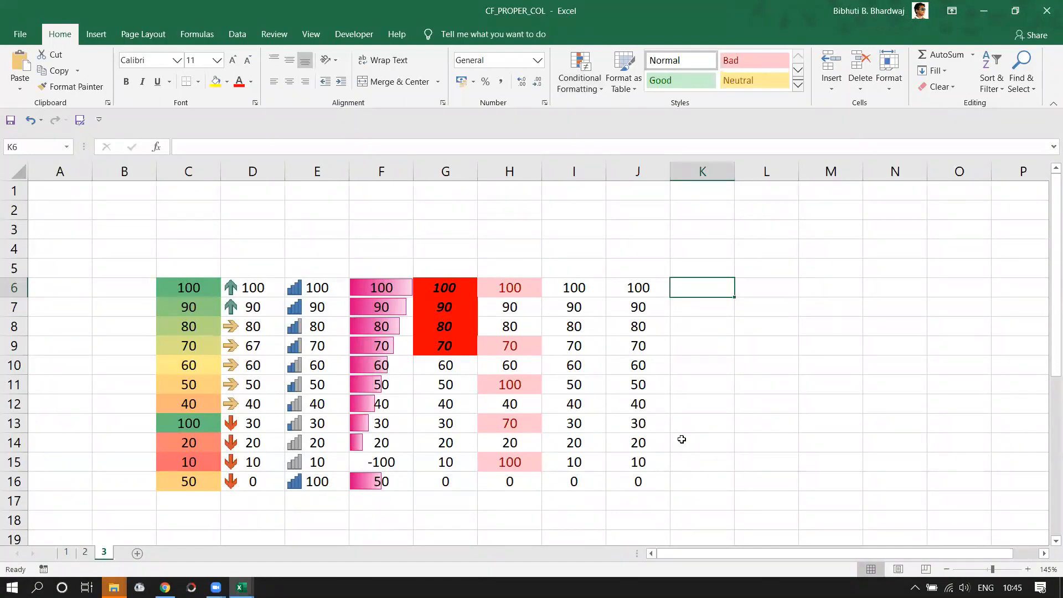
# Step: Switch to sheet 1 and insert a blank row above the student table's header row
pyautogui.click(67, 551)
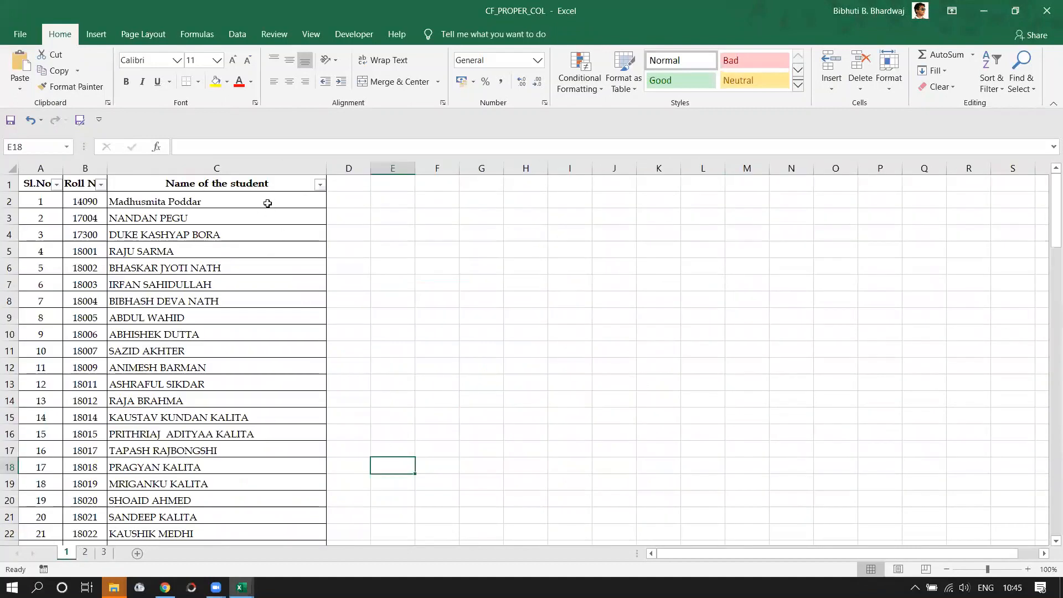
pyautogui.rightClick(9, 183)
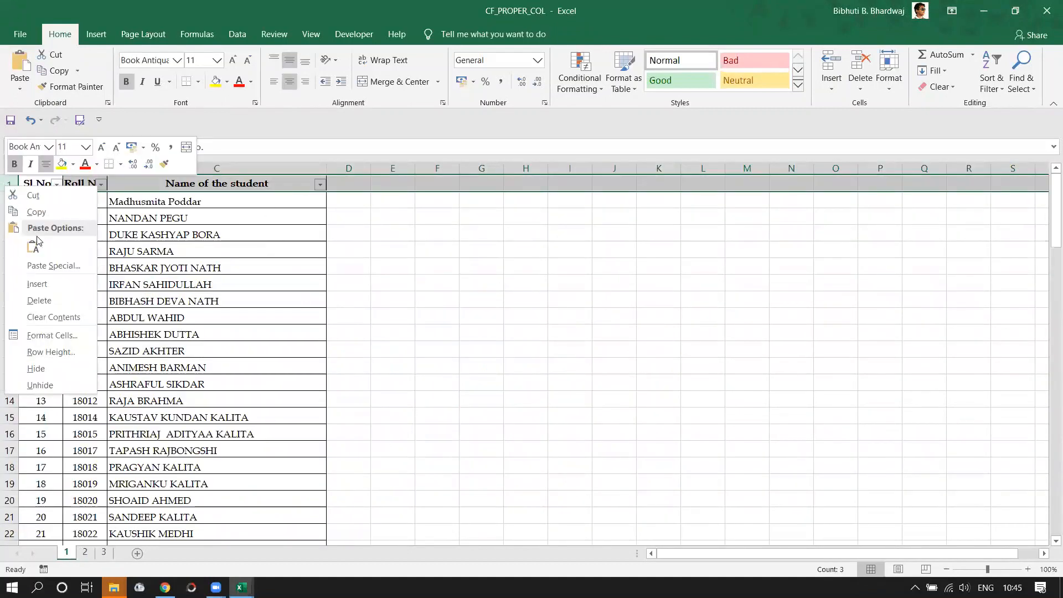
pyautogui.click(37, 283)
pyautogui.click(393, 233)
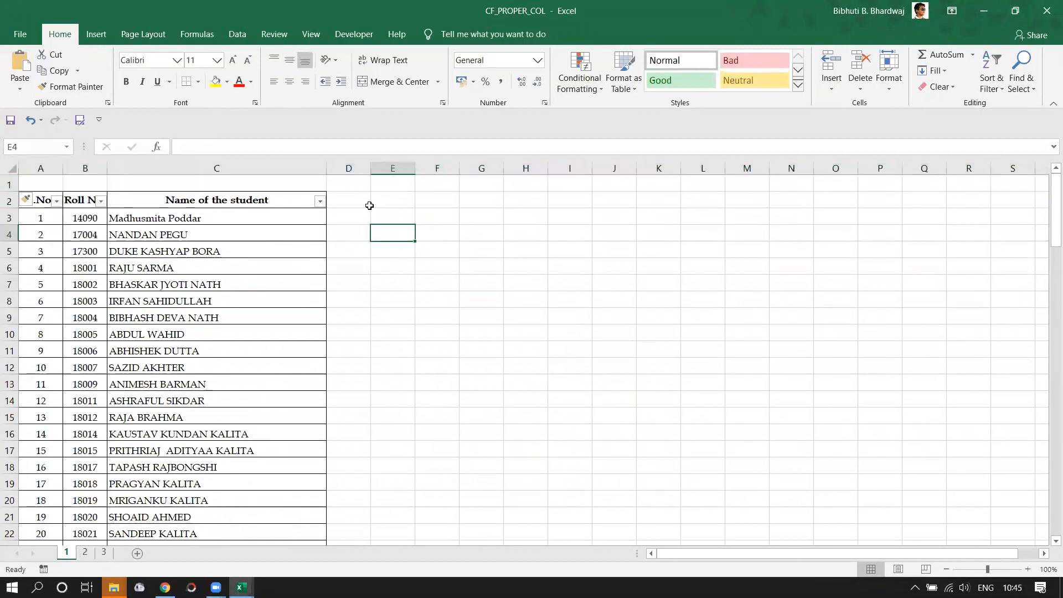
# Step: Add the header "% of attendance" in D2 and fit column D to its text
pyautogui.click(350, 200)
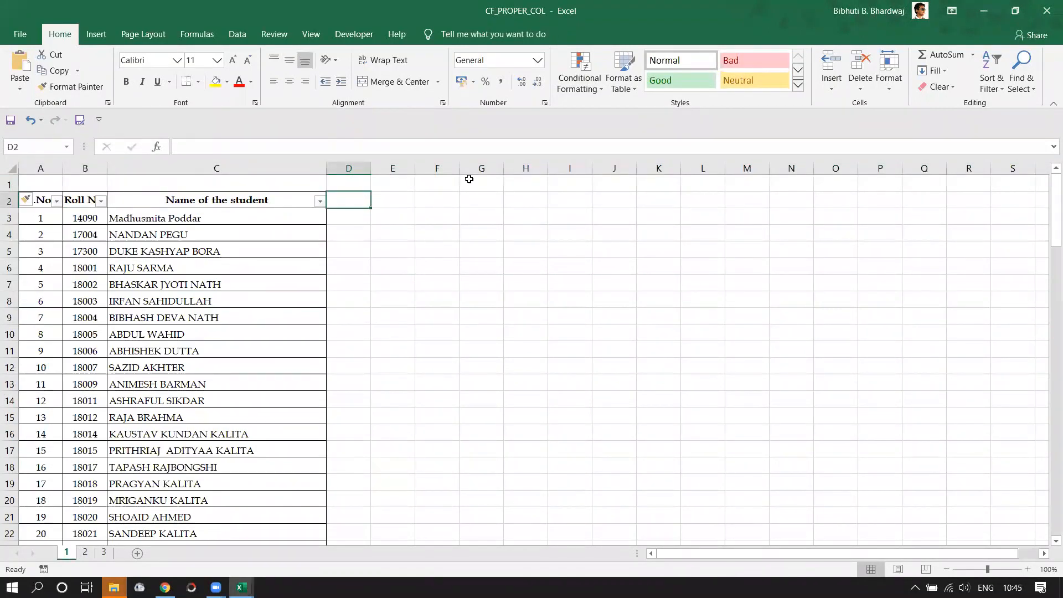
pyautogui.write('% of attendance')
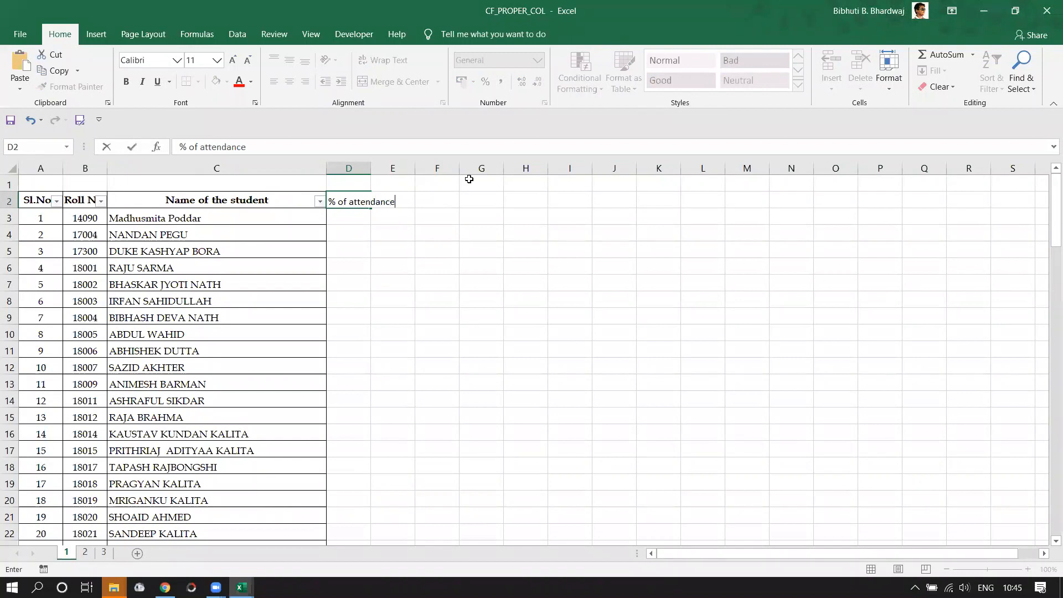
pyautogui.press('Tab')
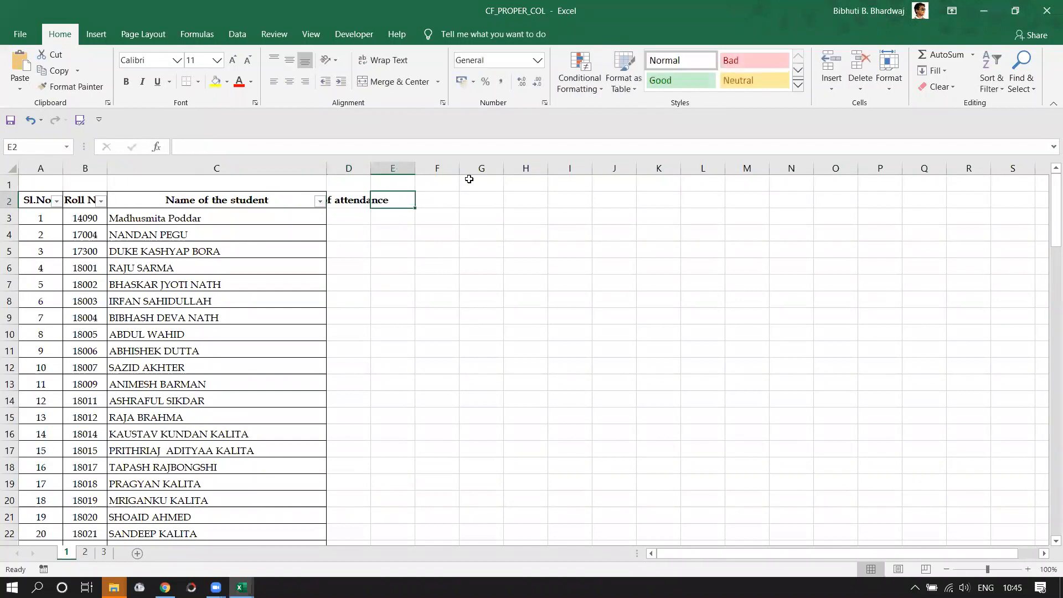
pyautogui.doubleClick(371, 168)
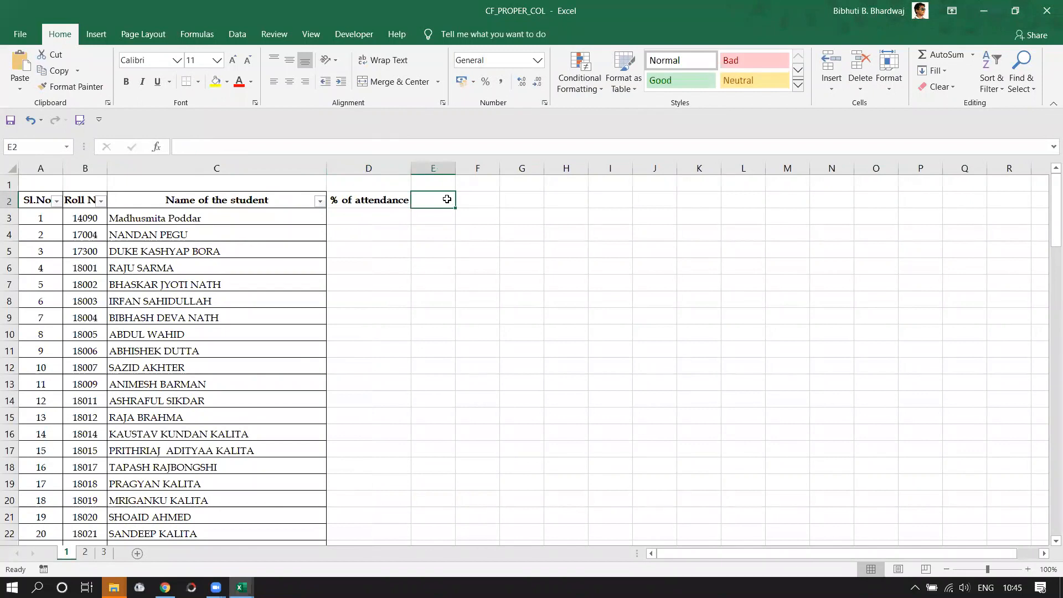
# Step: Add the header "nos. of classes attended" in E2 and fit column E to its text
pyautogui.write('nos. of cl')
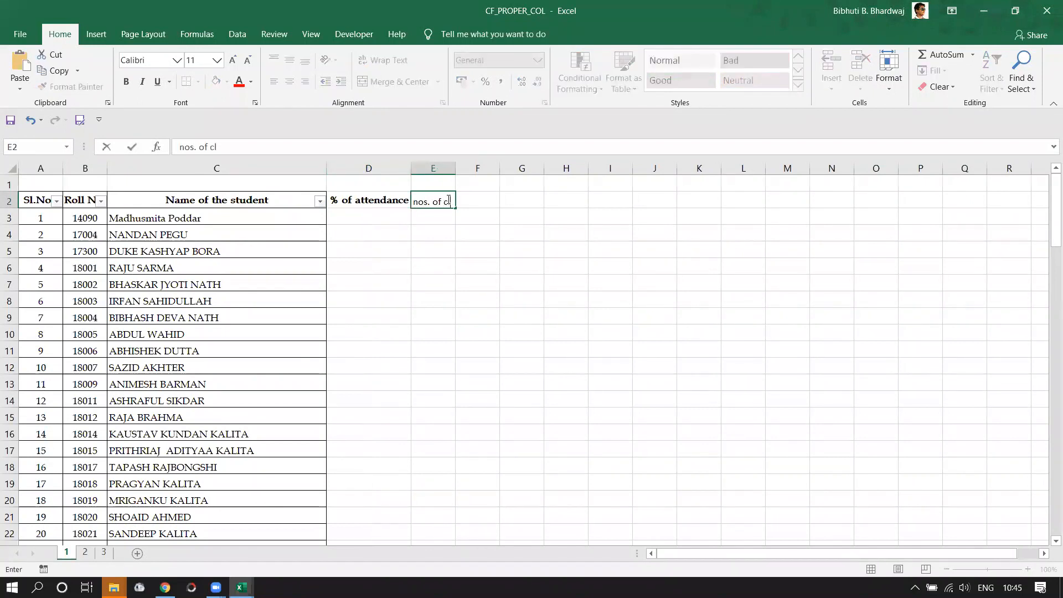
pyautogui.write('asses attended')
pyautogui.press('Return')
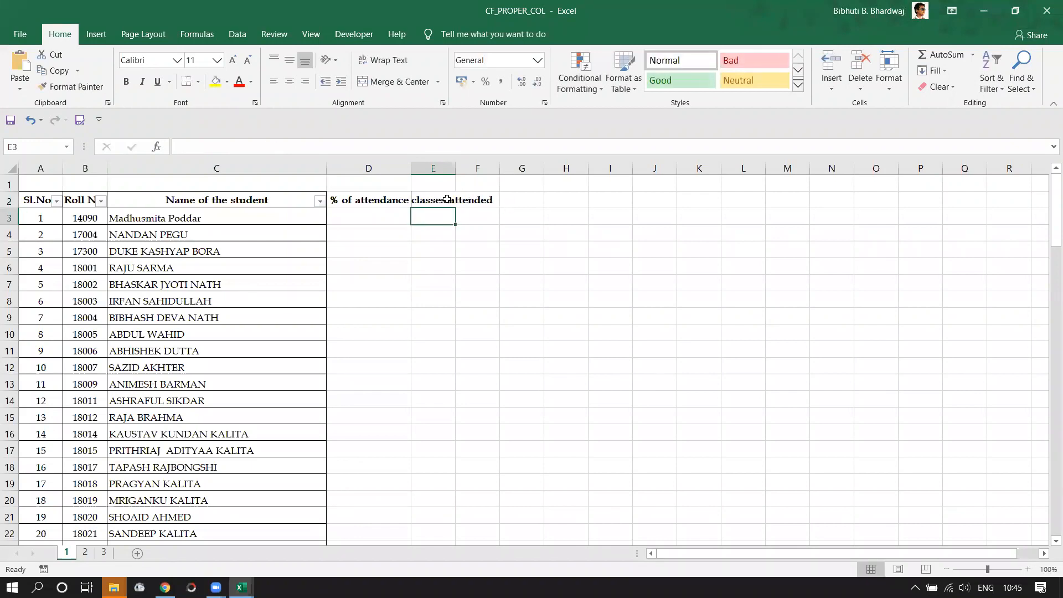
pyautogui.doubleClick(454, 169)
# Step: Enter the date 12-03-2020 in F2, widen column F slightly, and fill the daily date series across to Z2
pyautogui.click(553, 203)
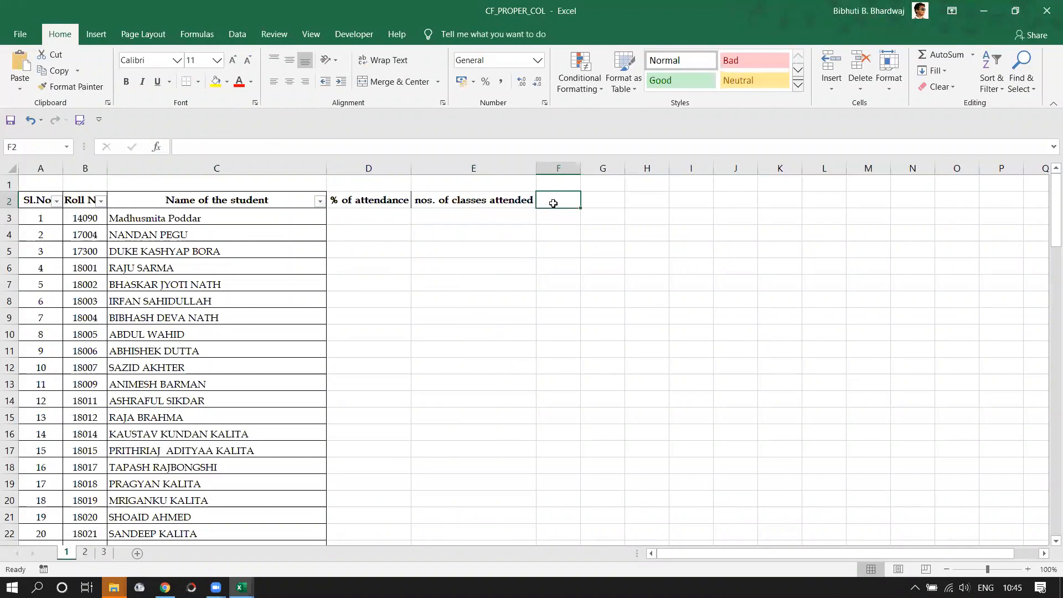
pyautogui.write('12/03/2020')
pyautogui.press('Return')
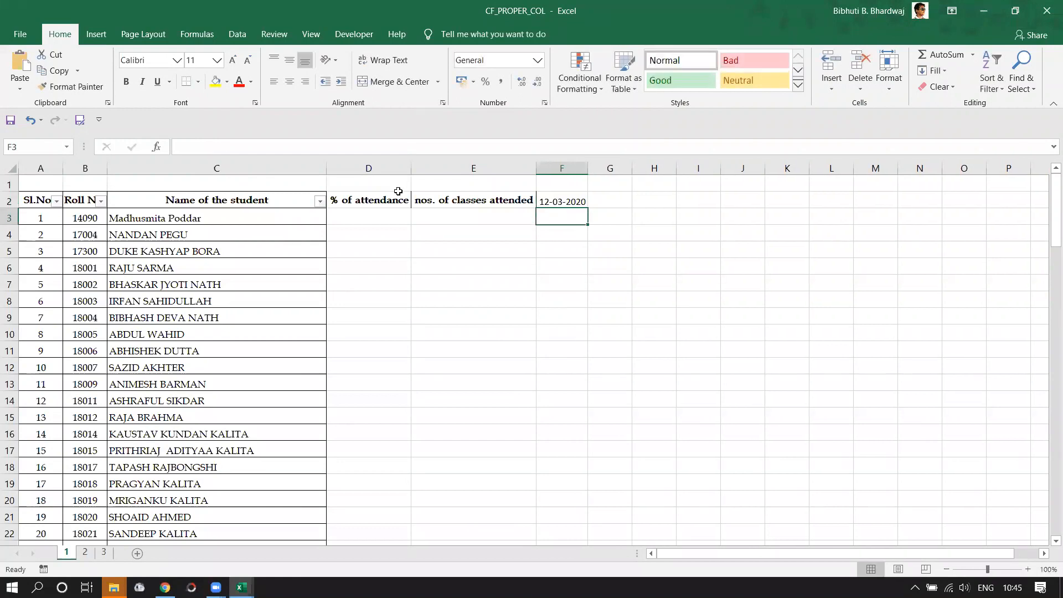
pyautogui.moveTo(588, 168); pyautogui.dragTo(596, 168)
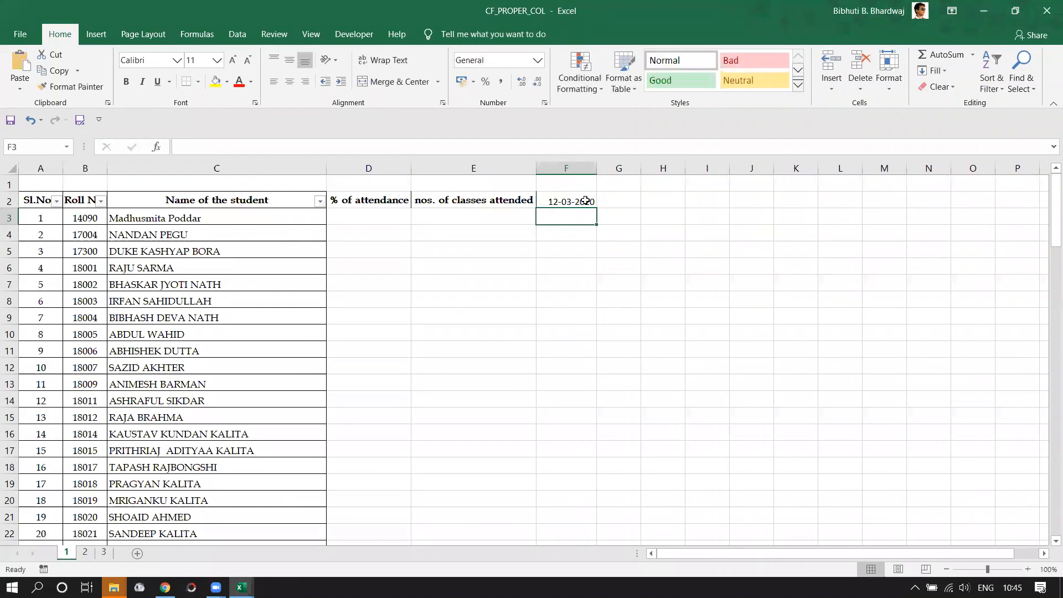
pyautogui.click(585, 201)
pyautogui.moveTo(596, 208); pyautogui.dragTo(831, 216)
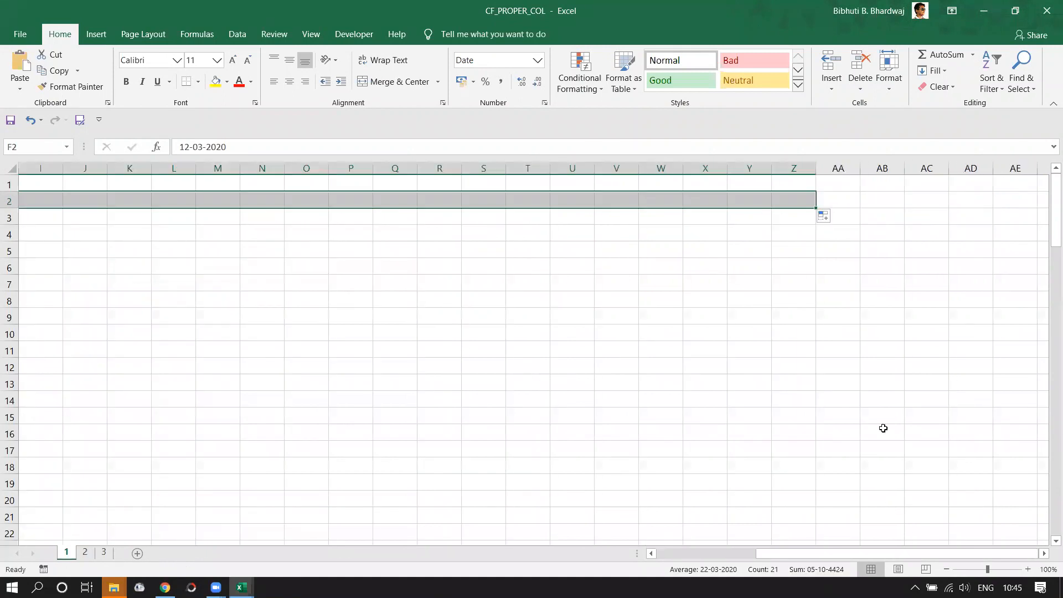
# Step: Fit the widths of date columns G through Z to their contents
pyautogui.click(882, 542)
pyautogui.moveTo(794, 167); pyautogui.dragTo(579, 178)
pyautogui.doubleClick(596, 169)
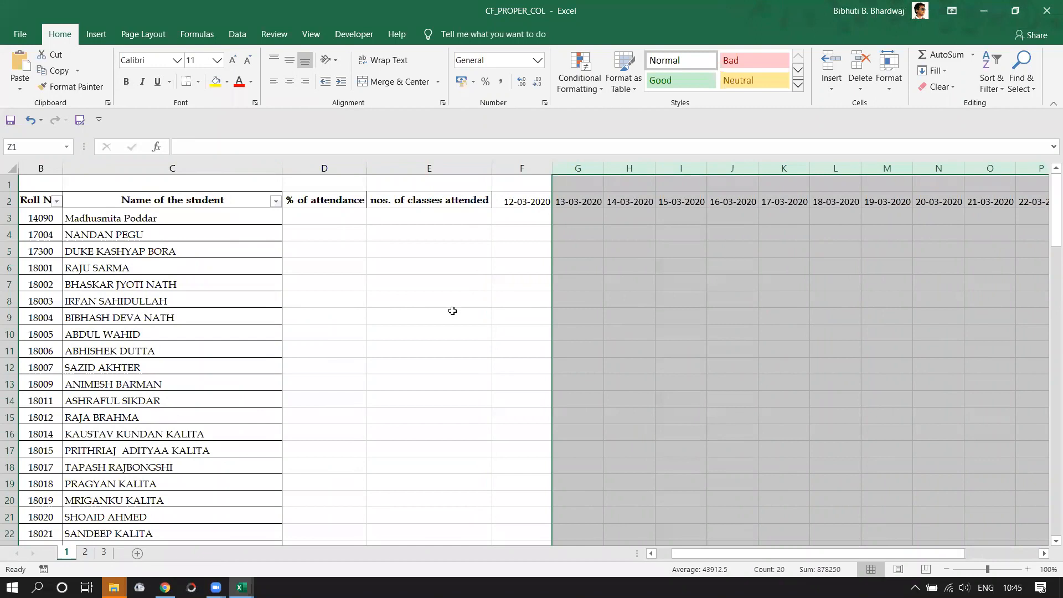
pyautogui.click(495, 295)
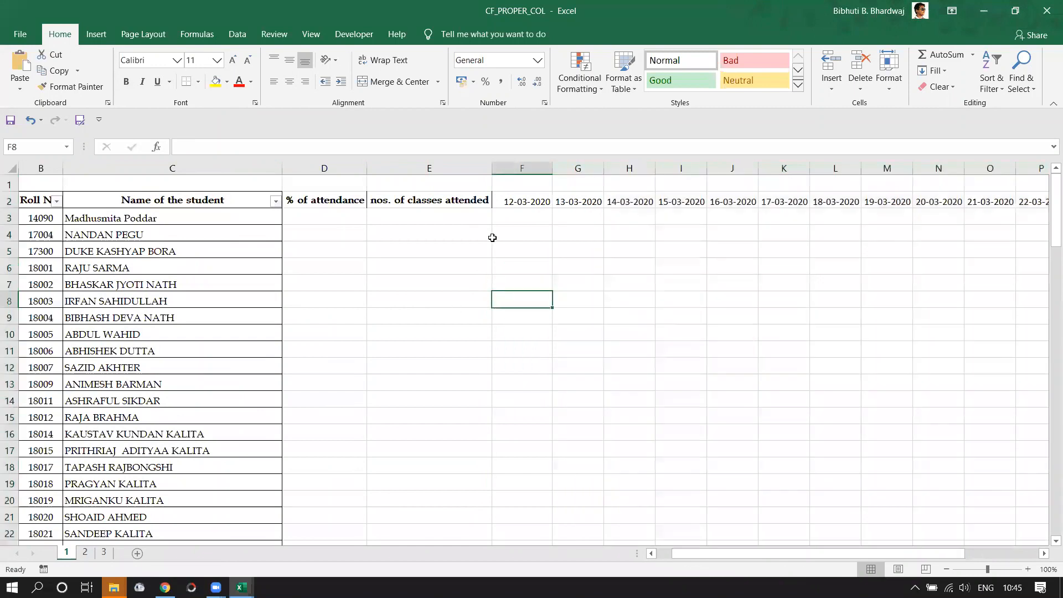
# Step: Enter 0 as a sample attendance mark in cell F4 under the 12-03-2020 date
pyautogui.click(514, 217)
pyautogui.write('10')
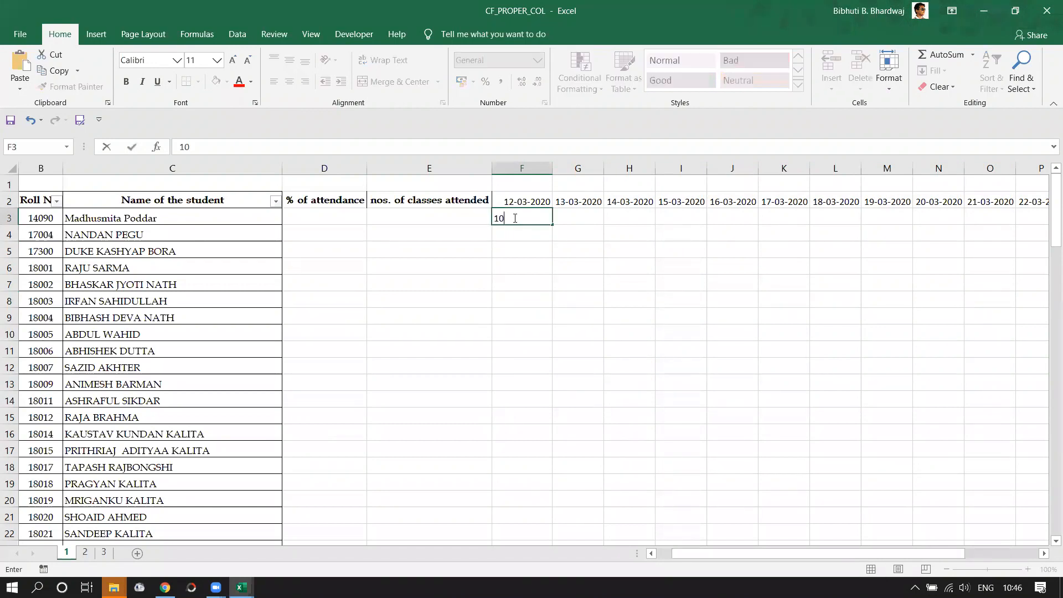
pyautogui.press('BackSpace')
pyautogui.press('Return')
pyautogui.write('0')
pyautogui.press('Return')
# Step: Enter the formula =RANDBETWEEN(0,1) in F3 for a random attendance mark
pyautogui.click(532, 219)
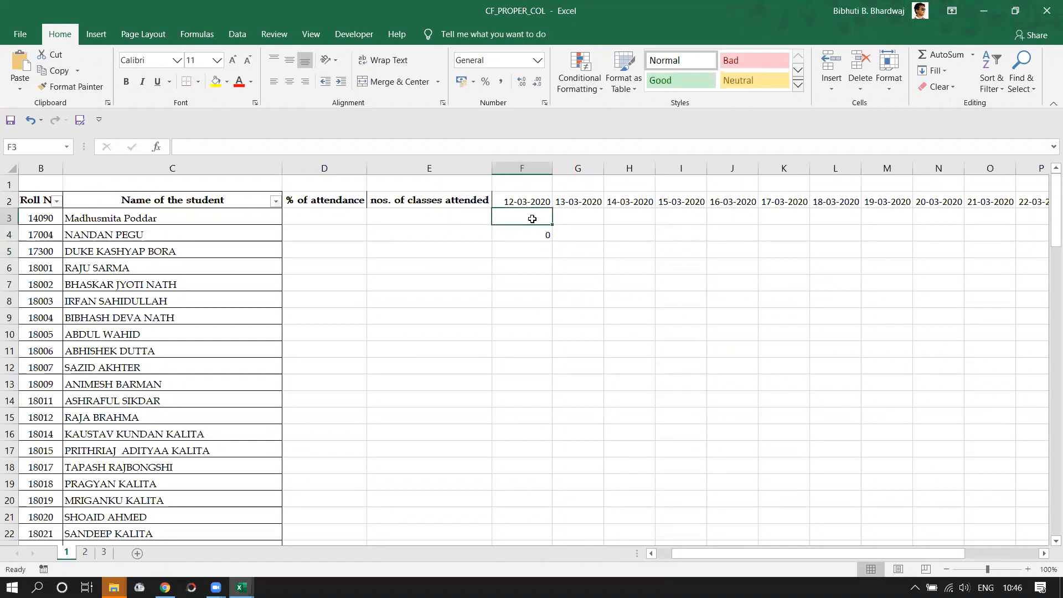
pyautogui.write('+RAND')
pyautogui.press('BackSpace')
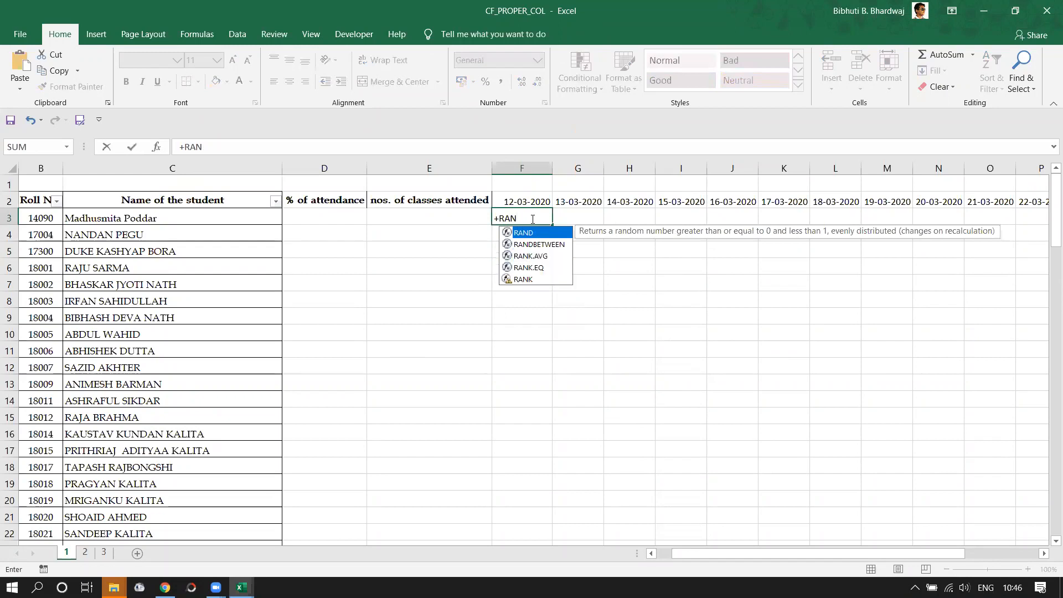
pyautogui.doubleClick(555, 244)
pyautogui.moveTo(499, 218); pyautogui.dragTo(465, 217)
pyautogui.press('BackSpace')
pyautogui.write('=')
pyautogui.click(571, 218)
pyautogui.write('0,1')
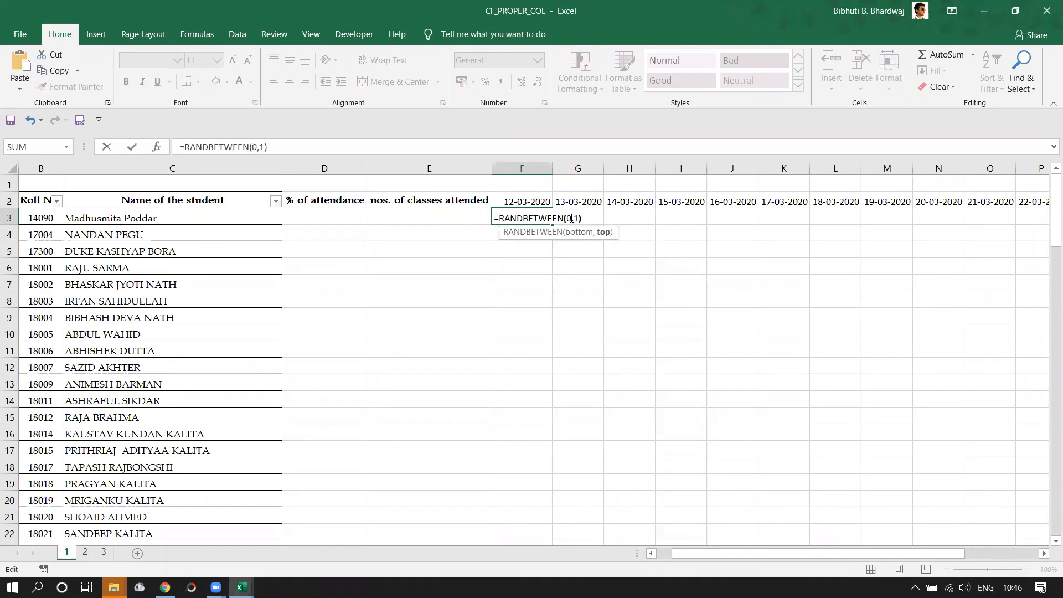
pyautogui.press('Return')
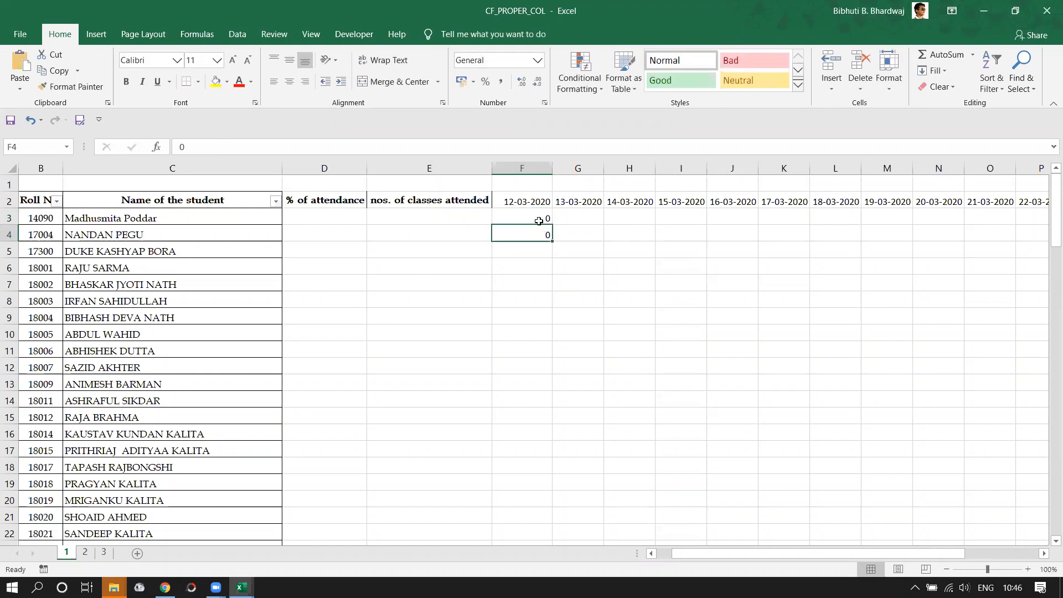
# Step: Fill the random mark formula from F3 across and down to Z108, covering all dates and students
pyautogui.click(539, 218)
pyautogui.moveTo(552, 225); pyautogui.dragTo(965, 476)
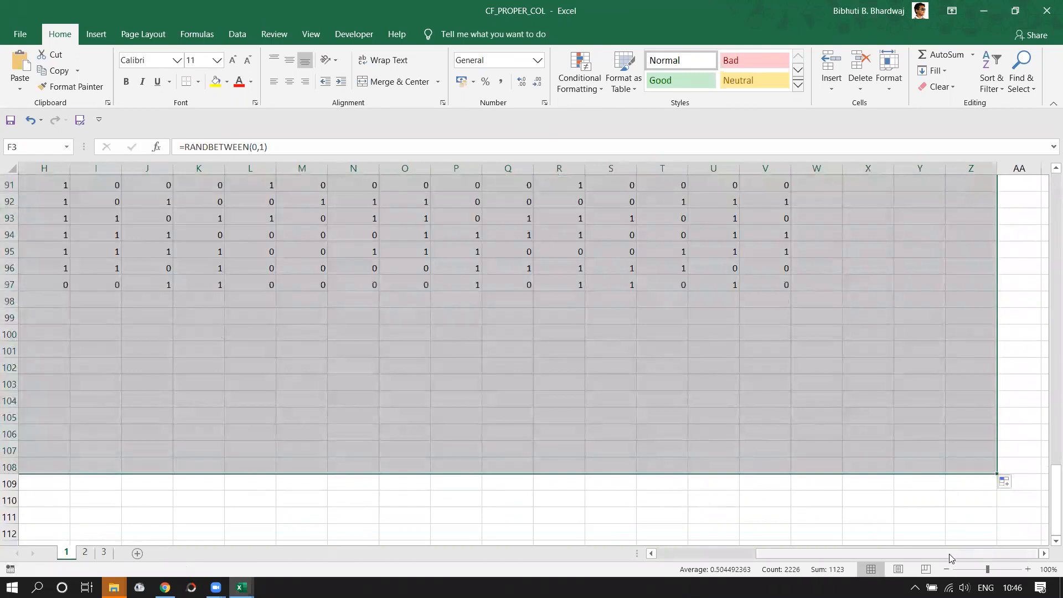
pyautogui.hscroll(-3, 949, 554)
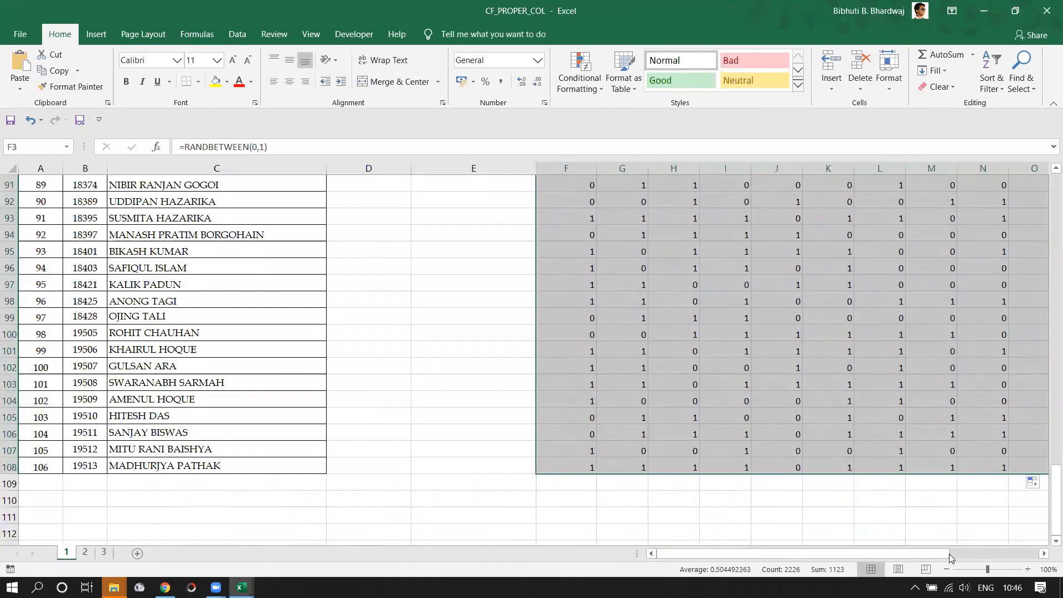
pyautogui.scroll(20, 586, 270)
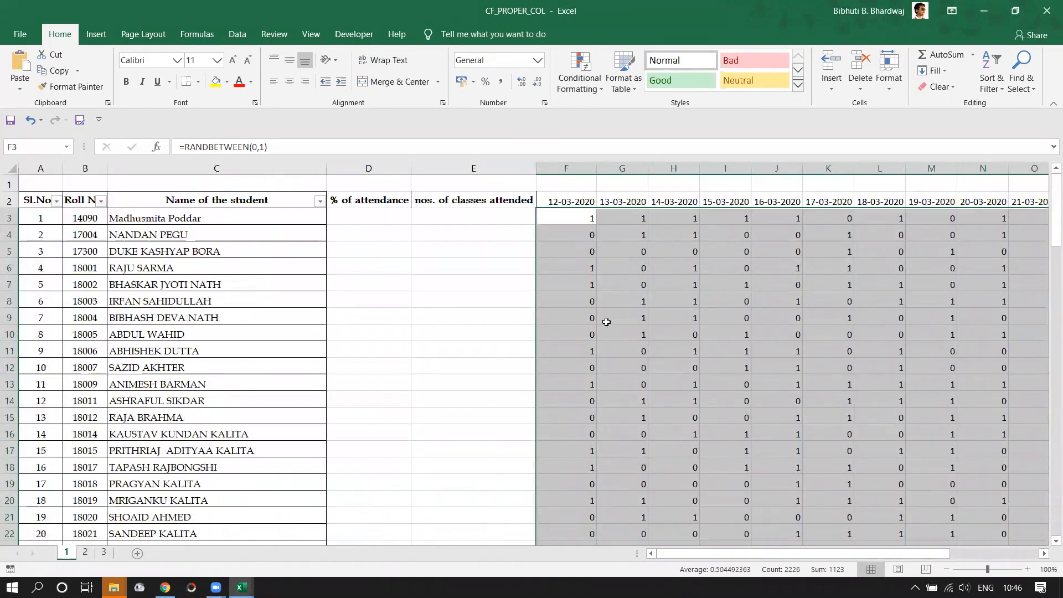
pyautogui.click(498, 344)
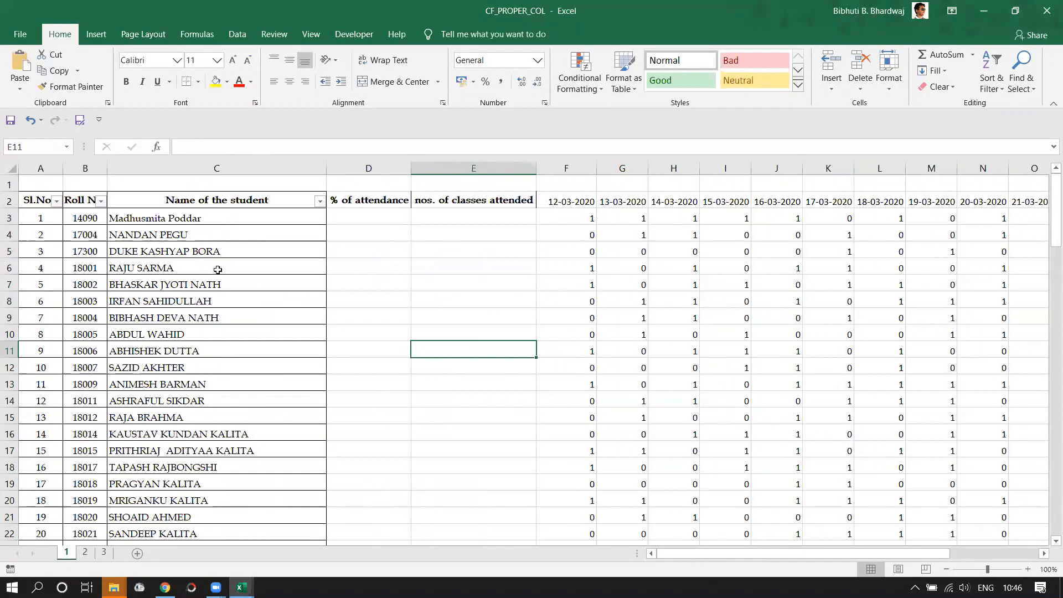
# Step: Open and leave the formulas in F4, F5 and F10 to examine how the random marks recalculate
pyautogui.moveTo(696, 554); pyautogui.dragTo(709, 523)
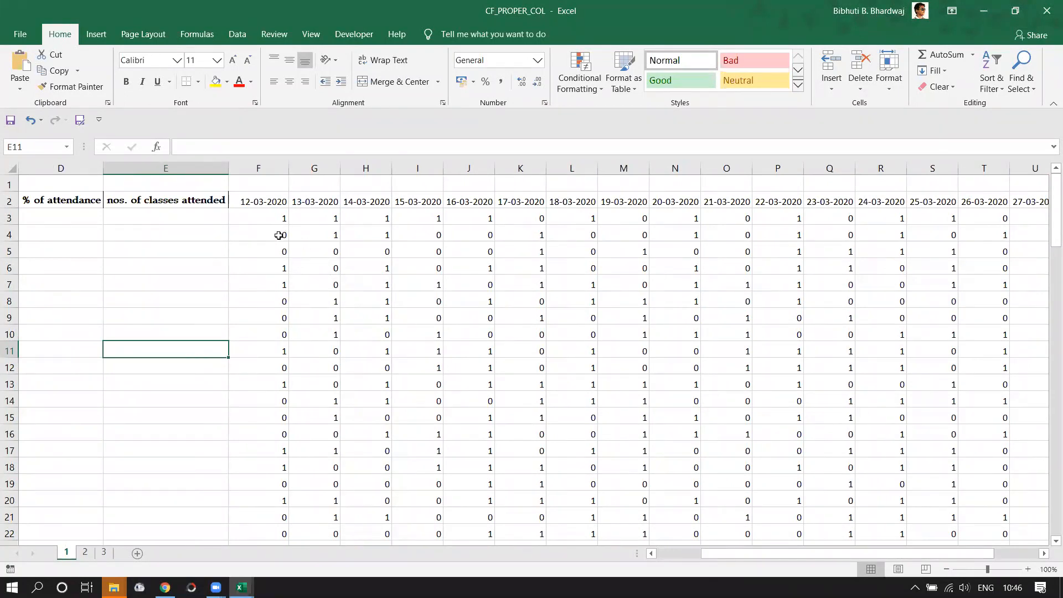
pyautogui.doubleClick(281, 234)
pyautogui.click(177, 281)
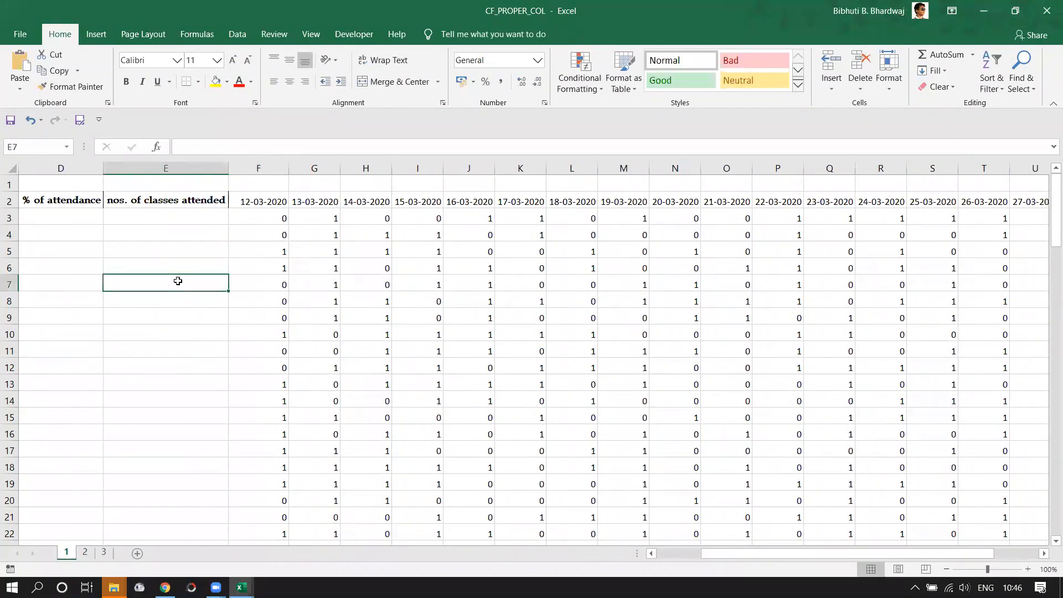
pyautogui.doubleClick(271, 254)
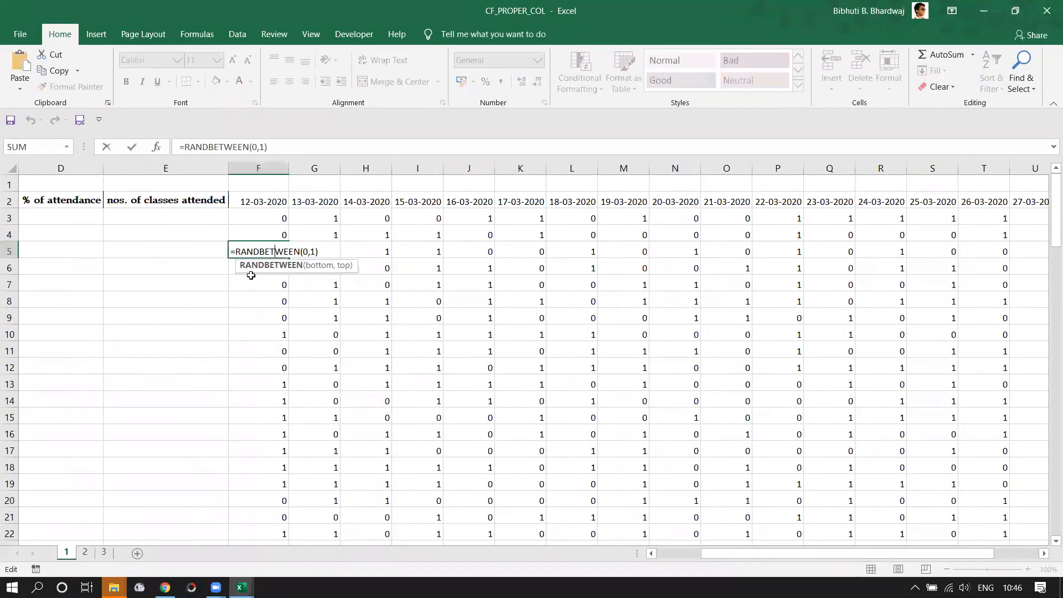
pyautogui.click(195, 287)
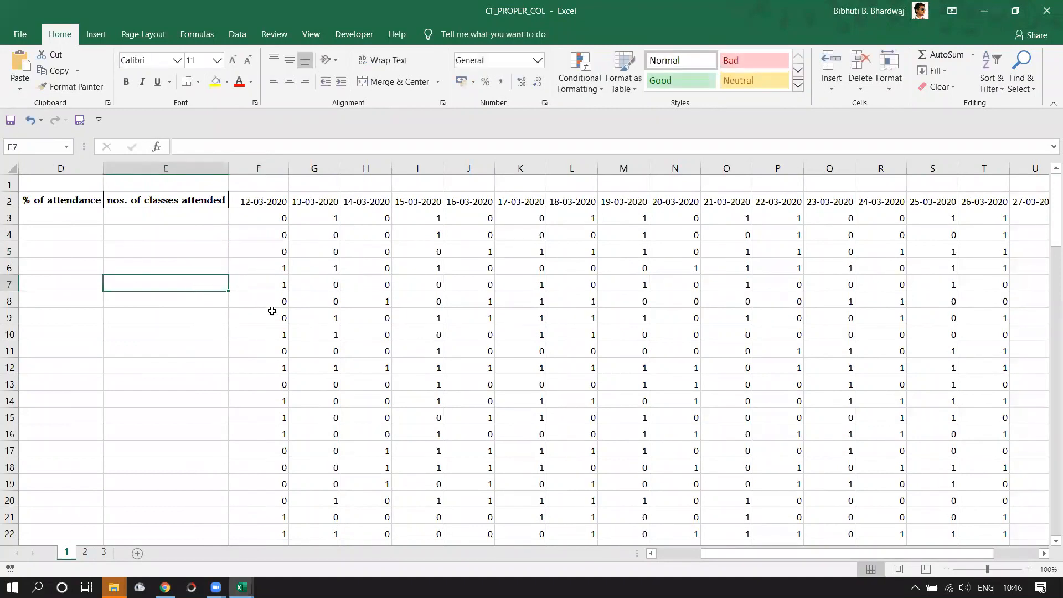
pyautogui.doubleClick(283, 332)
pyautogui.click(164, 317)
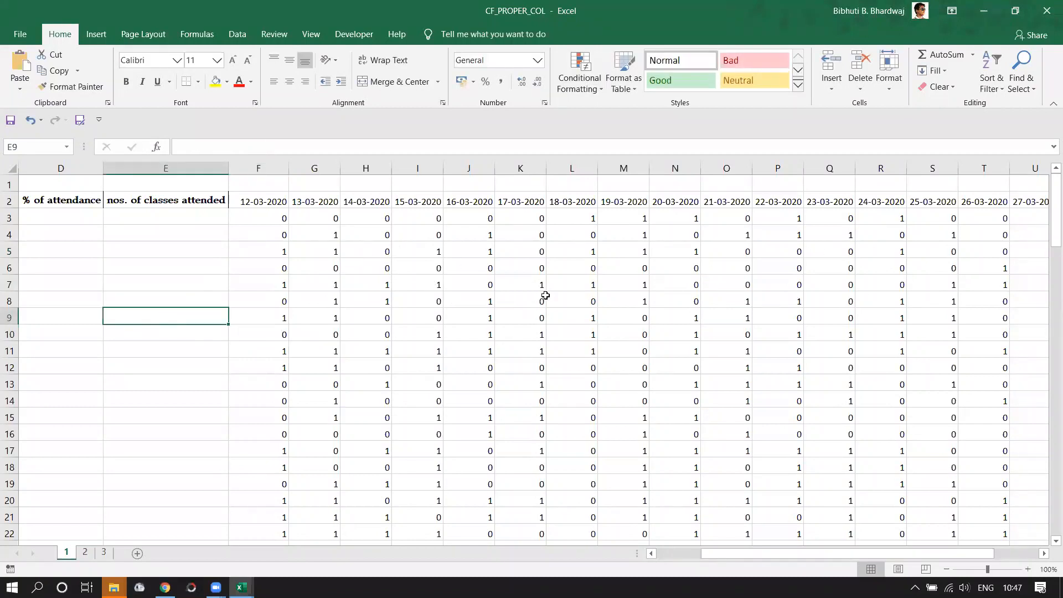
# Step: Copy the random marks in F3:X108 and paste them over themselves as values only
pyautogui.moveTo(272, 217); pyautogui.dragTo(992, 527)
pyautogui.hotkey('ctrl', 'c')
pyautogui.hscroll(-3, 994, 553)
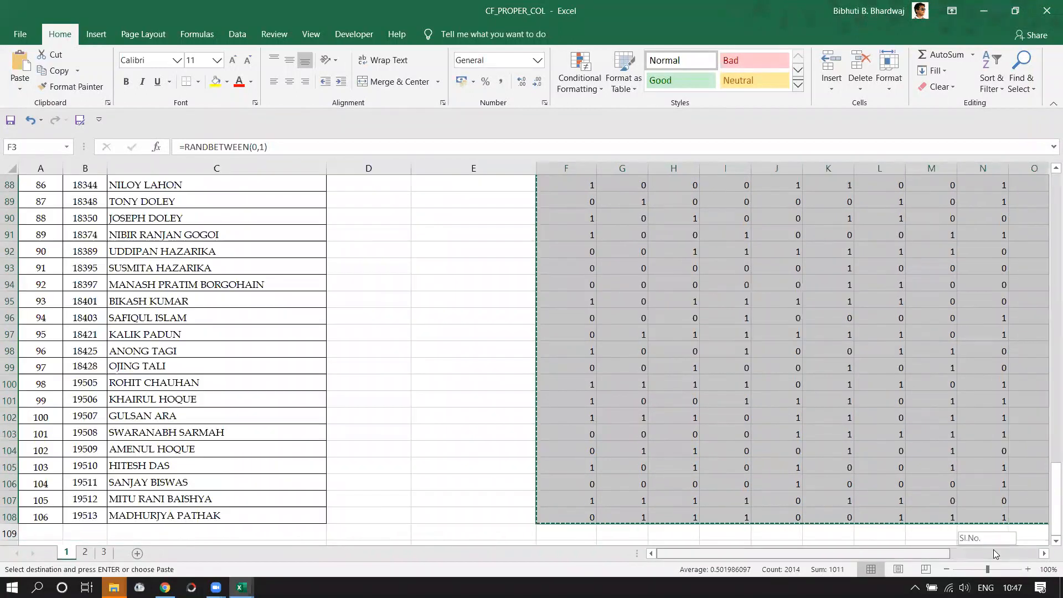
pyautogui.scroll(20, 616, 249)
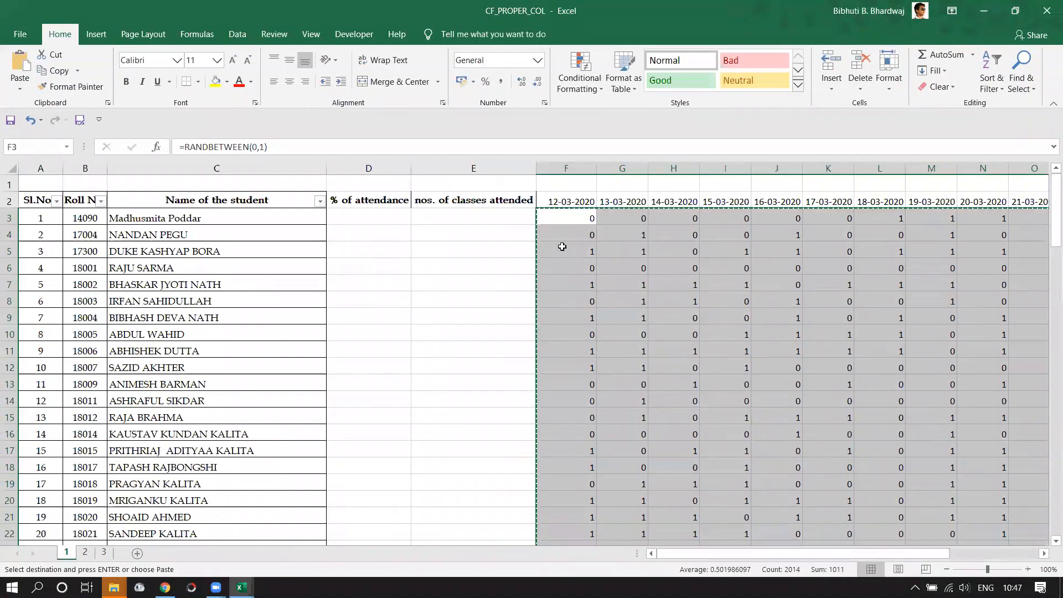
pyautogui.click(565, 213)
pyautogui.hotkey('ctrl', 'v')
pyautogui.click(513, 537)
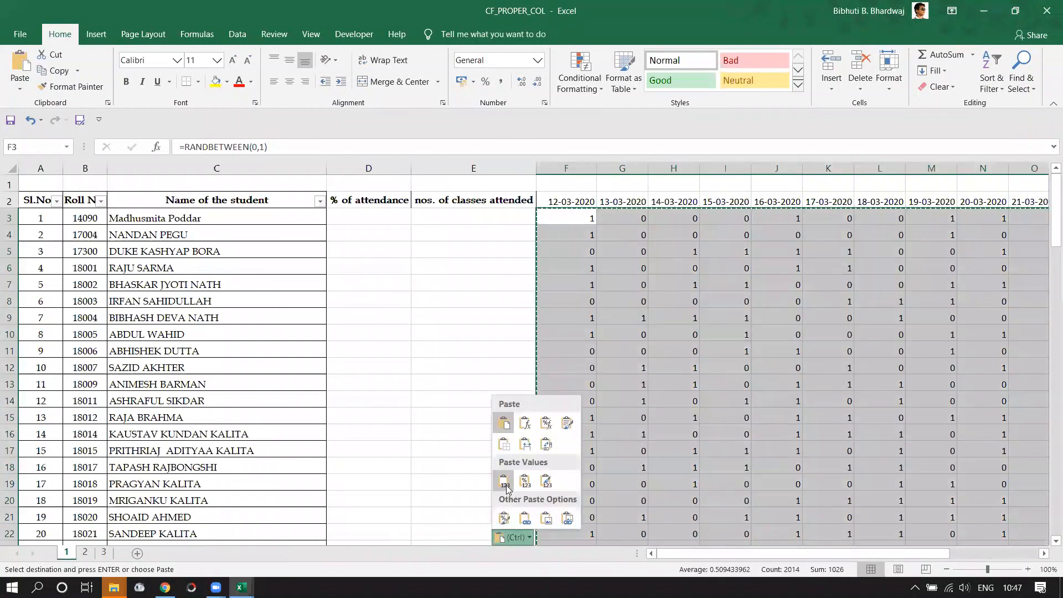
pyautogui.click(504, 481)
# Step: Check the content of F7 and undo the paste of values over the attendance marks
pyautogui.click(589, 284)
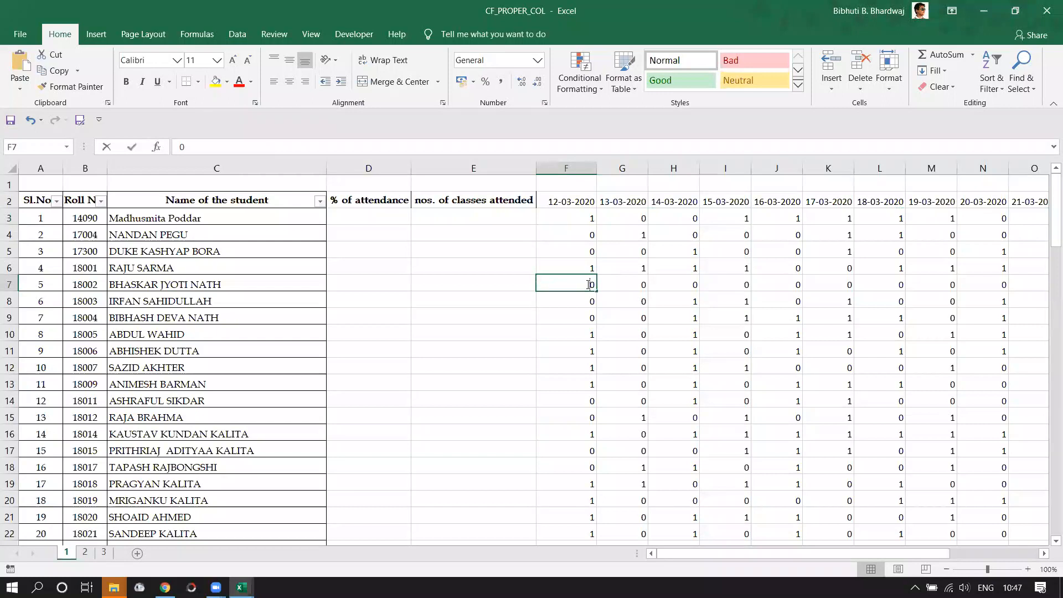
pyautogui.press('Escape')
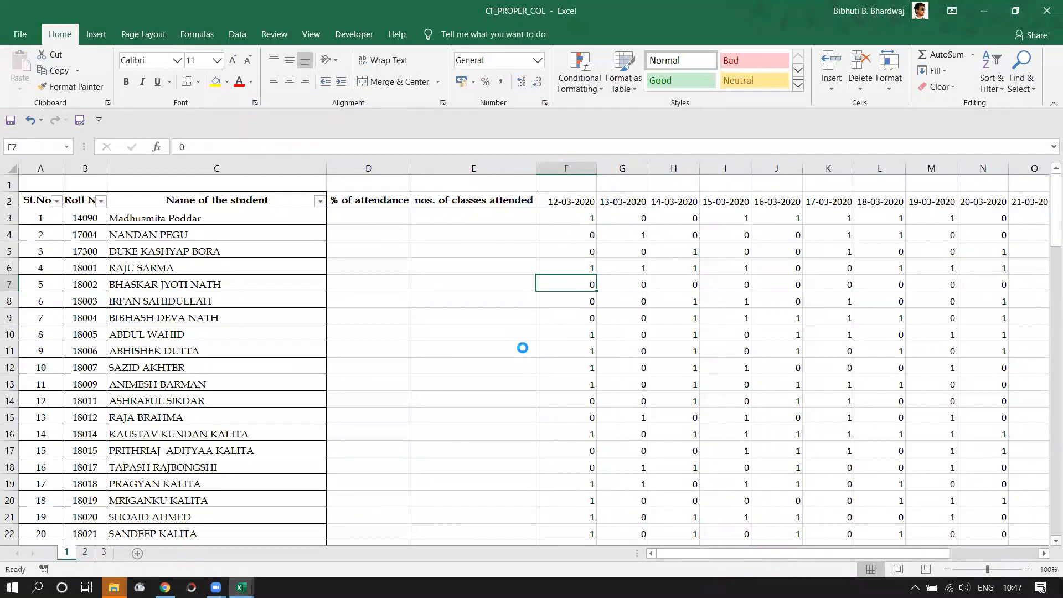
pyautogui.hotkey('ctrl', 'z')
# Step: Examine the formulas behind the attendance marks with formula display switched on, restore the normal display, and check L15
pyautogui.click(576, 316)
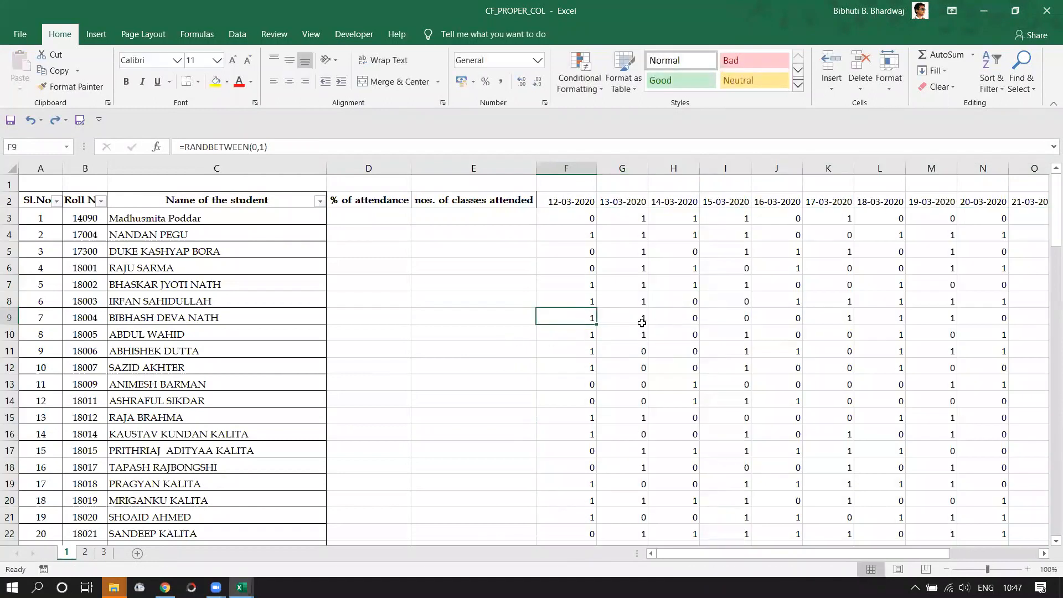
pyautogui.hotkey('ctrl', '`')
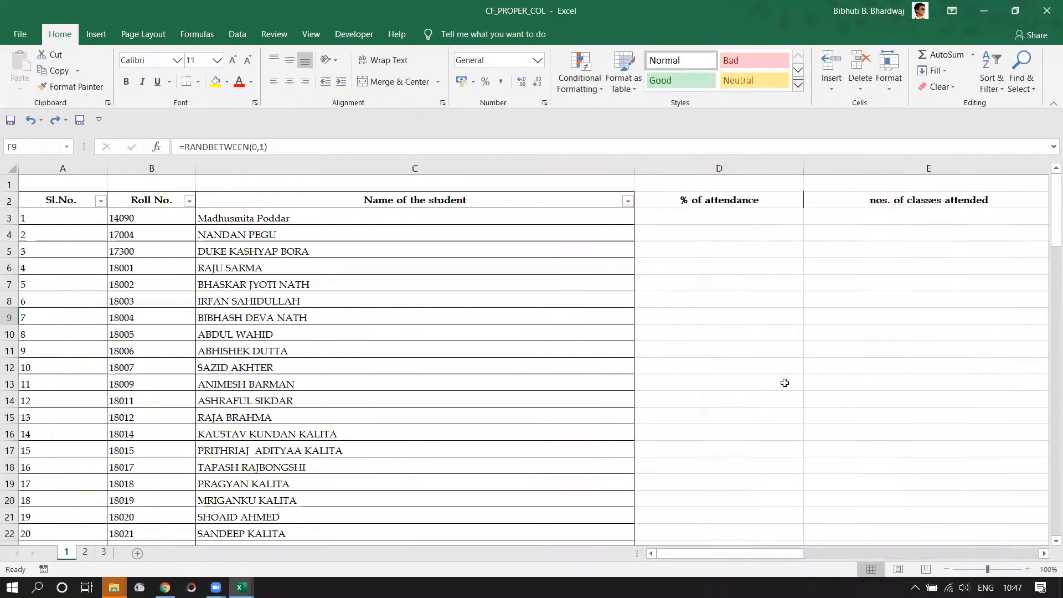
pyautogui.moveTo(779, 553); pyautogui.dragTo(962, 553)
pyautogui.moveTo(780, 558); pyautogui.dragTo(825, 558)
pyautogui.hotkey('ctrl', '`')
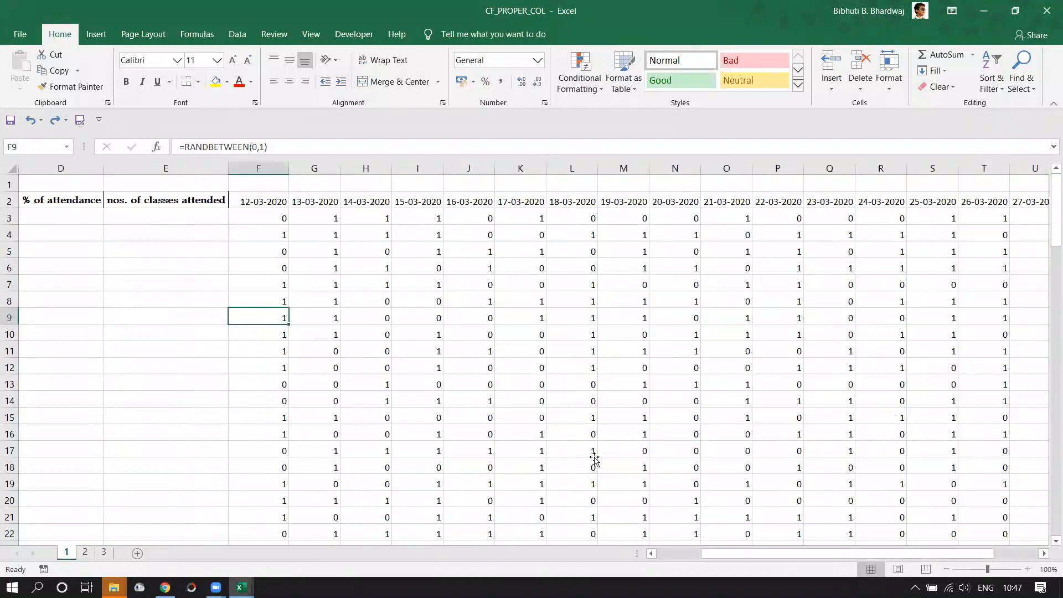
pyautogui.click(572, 201)
pyautogui.doubleClick(576, 414)
pyautogui.press('Escape')
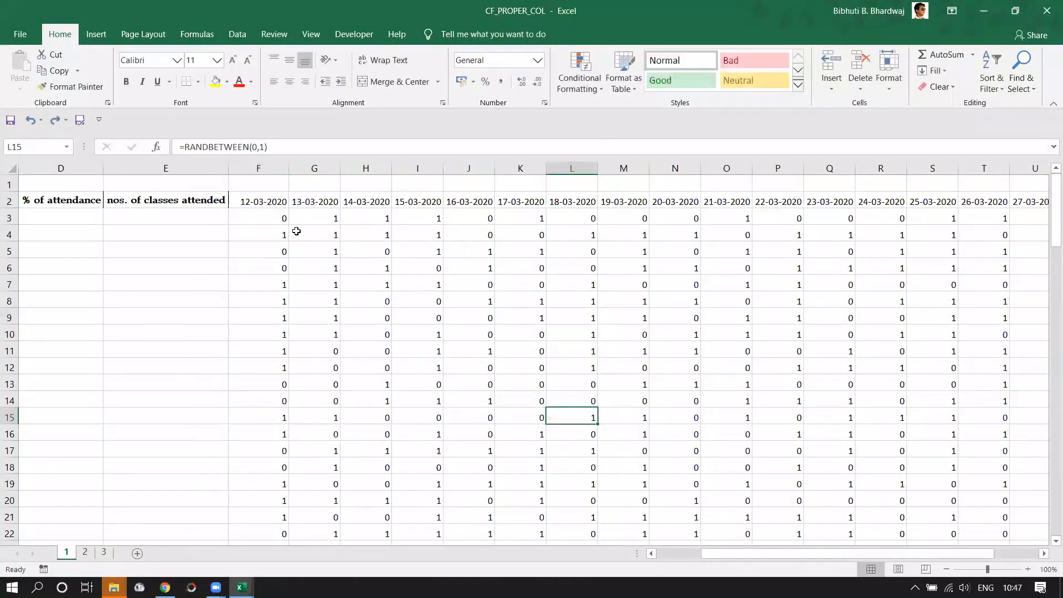
# Step: Replace the random formulas in F3:Z108 with fixed values by pasting values only, and check the content of F3
pyautogui.moveTo(279, 219); pyautogui.dragTo(575, 260)
pyautogui.hotkey('ctrl', 'c')
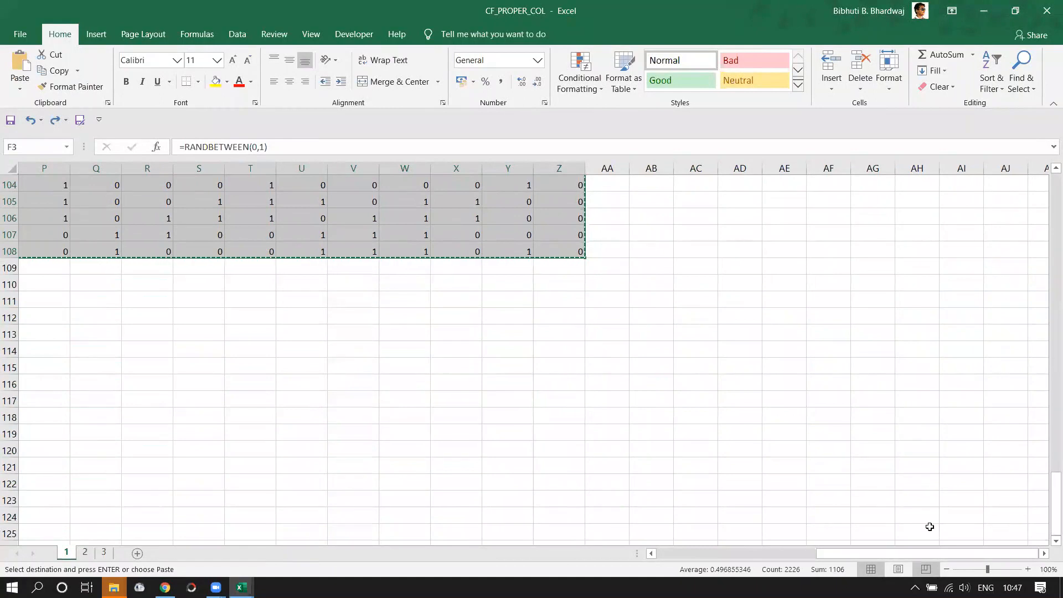
pyautogui.hscroll(-5, 929, 527)
pyautogui.scroll(20, 588, 245)
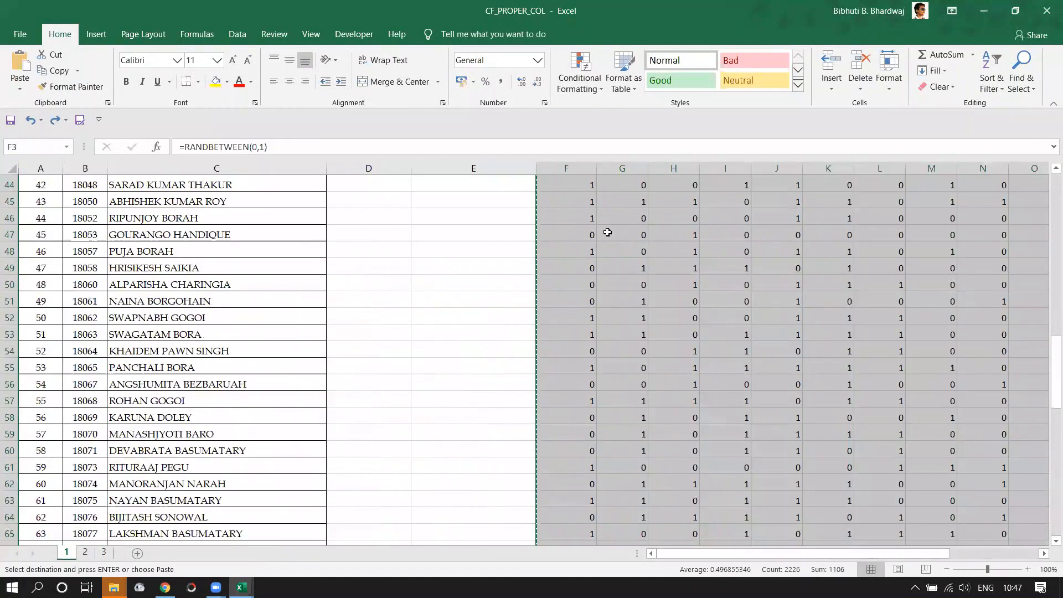
pyautogui.scroll(14, 612, 232)
pyautogui.click(573, 223)
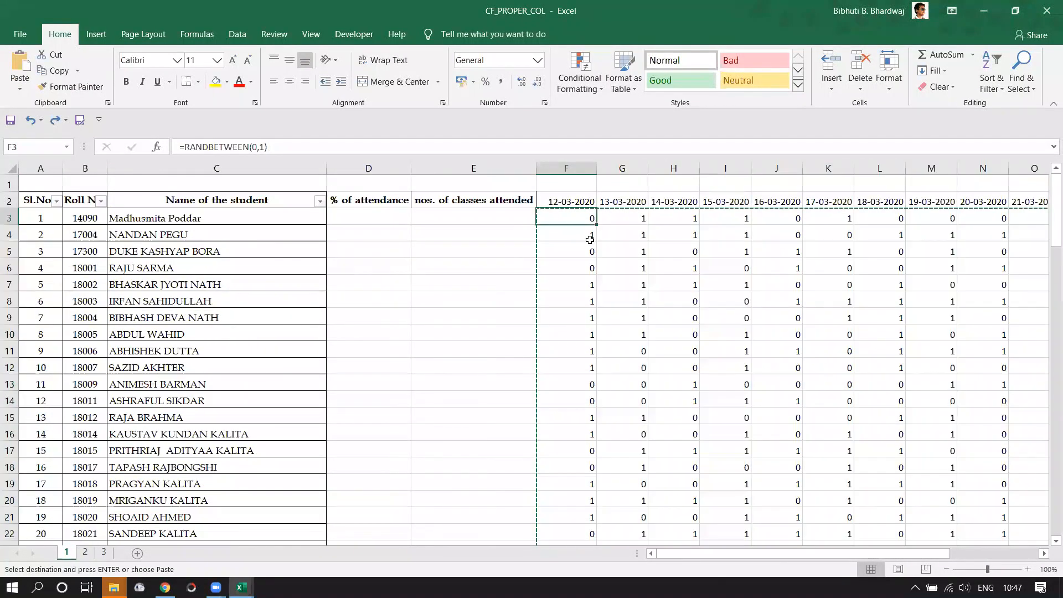
pyautogui.hotkey('ctrl', 'v')
pyautogui.click(523, 543)
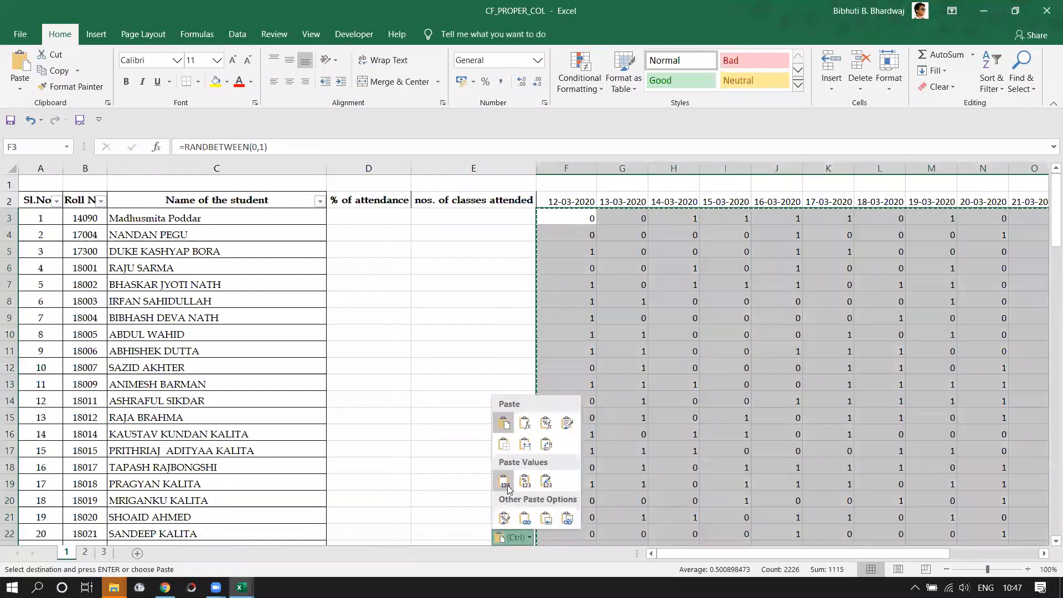
pyautogui.click(508, 486)
pyautogui.click(589, 249)
pyautogui.click(579, 214)
pyautogui.press('Escape')
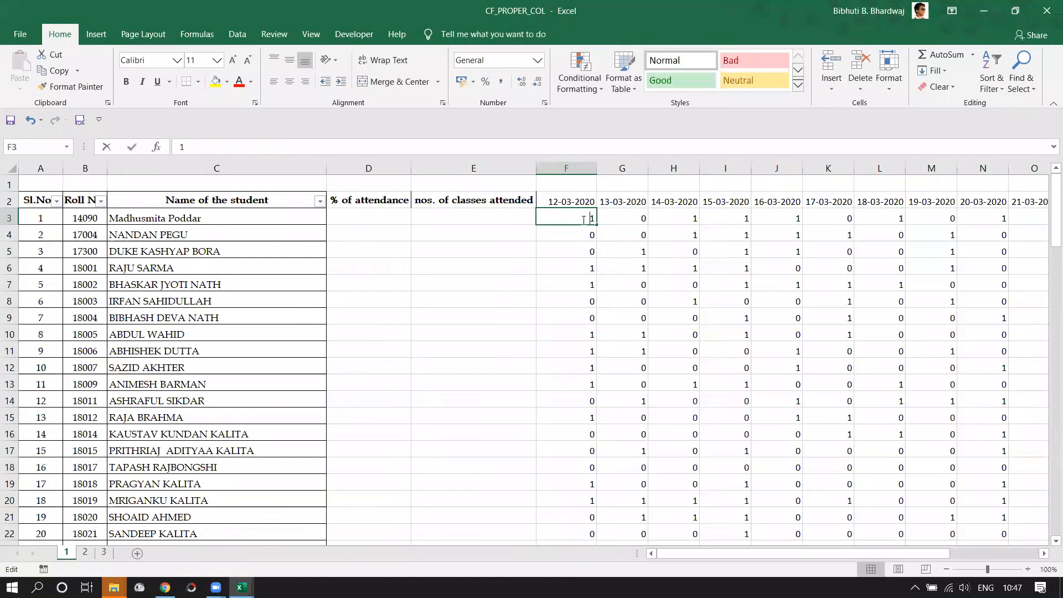
pyautogui.click(517, 269)
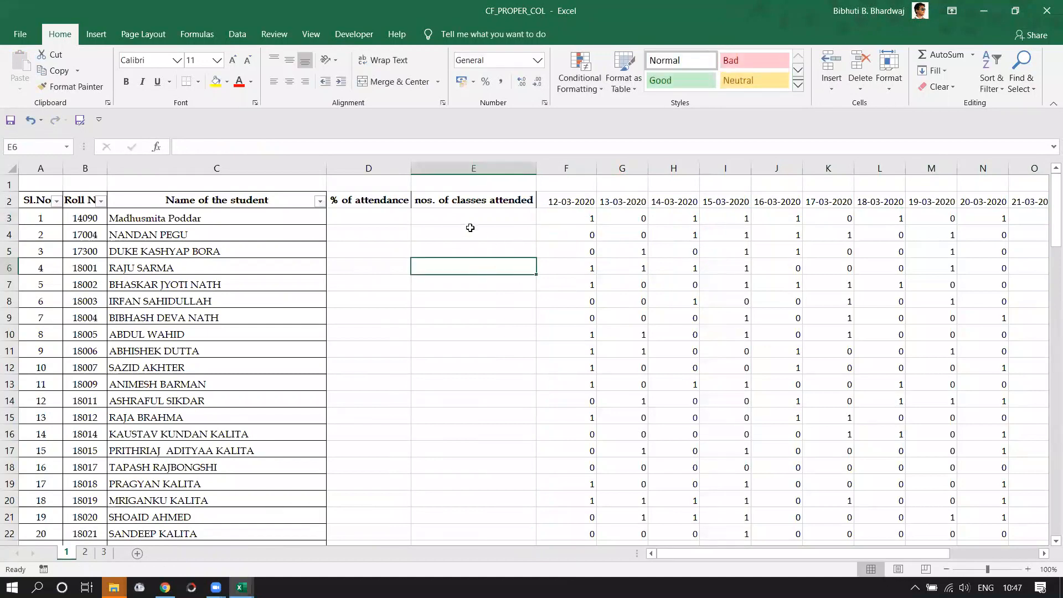
# Step: Enter the label "TOTAL CLASSES TILL NOW" in C1 and fill the adjacent cell D1 with yellow
pyautogui.click(205, 183)
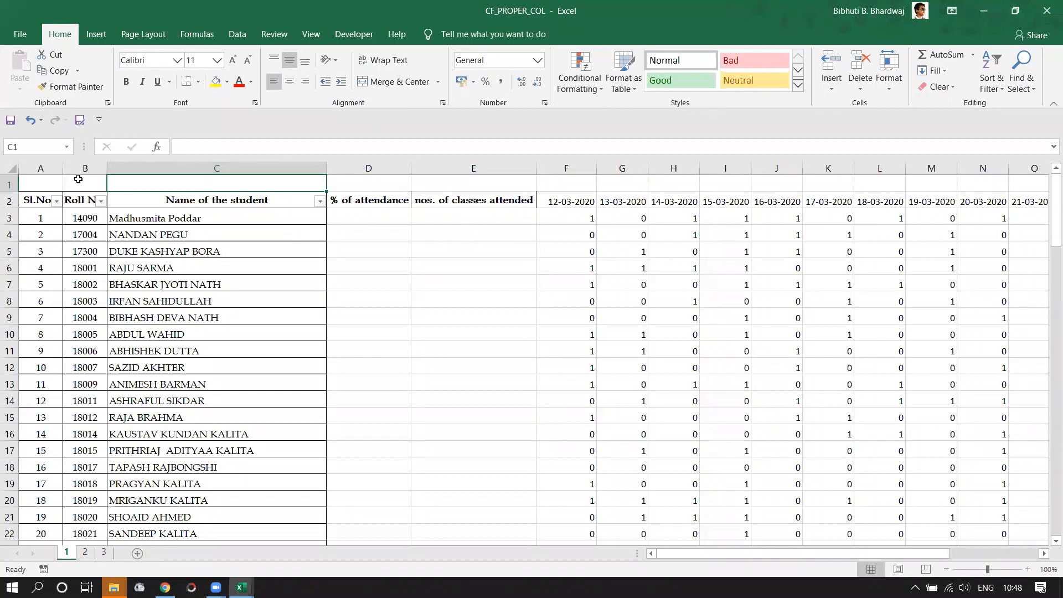
pyautogui.write('TOTAL CLA')
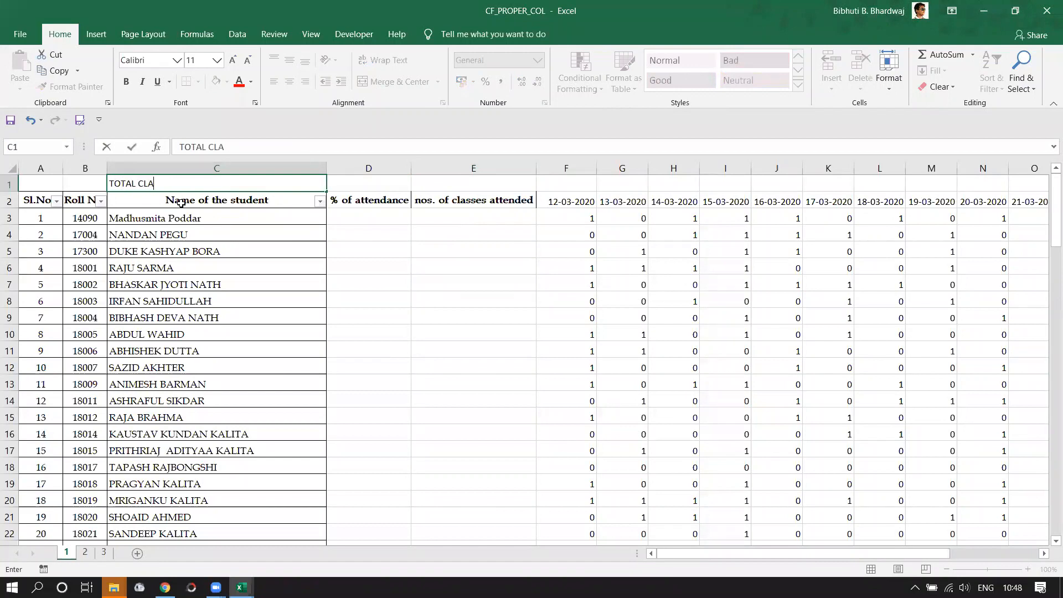
pyautogui.write('SSES TILL NOW')
pyautogui.press('Return')
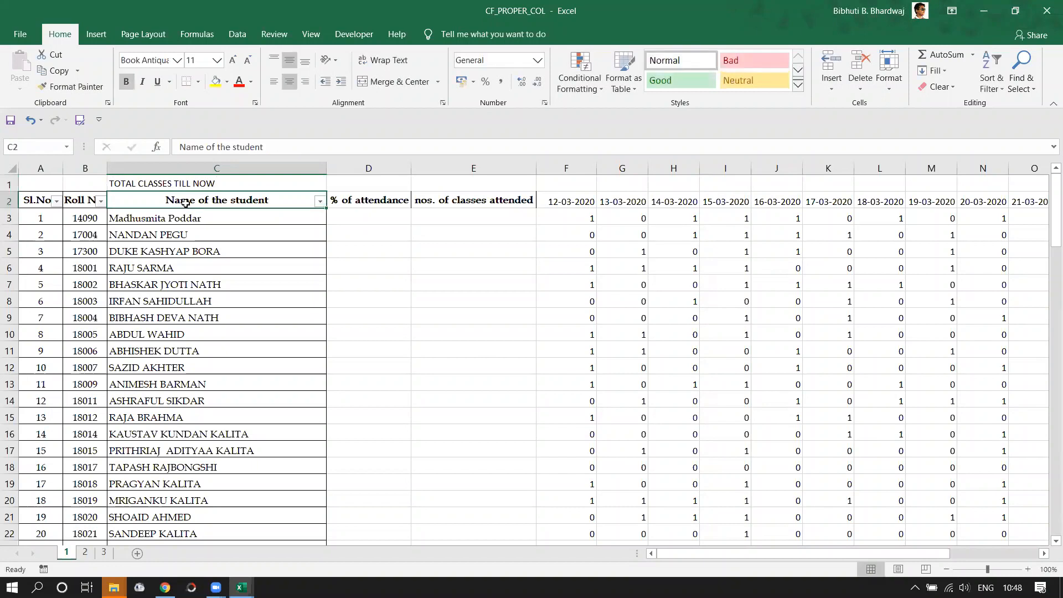
pyautogui.click(361, 187)
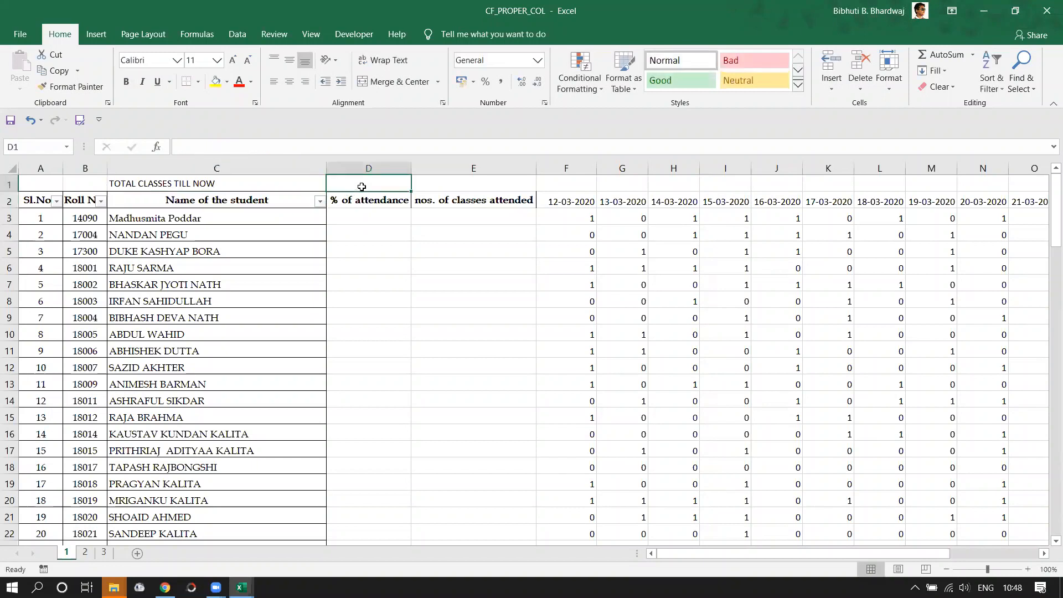
pyautogui.click(216, 82)
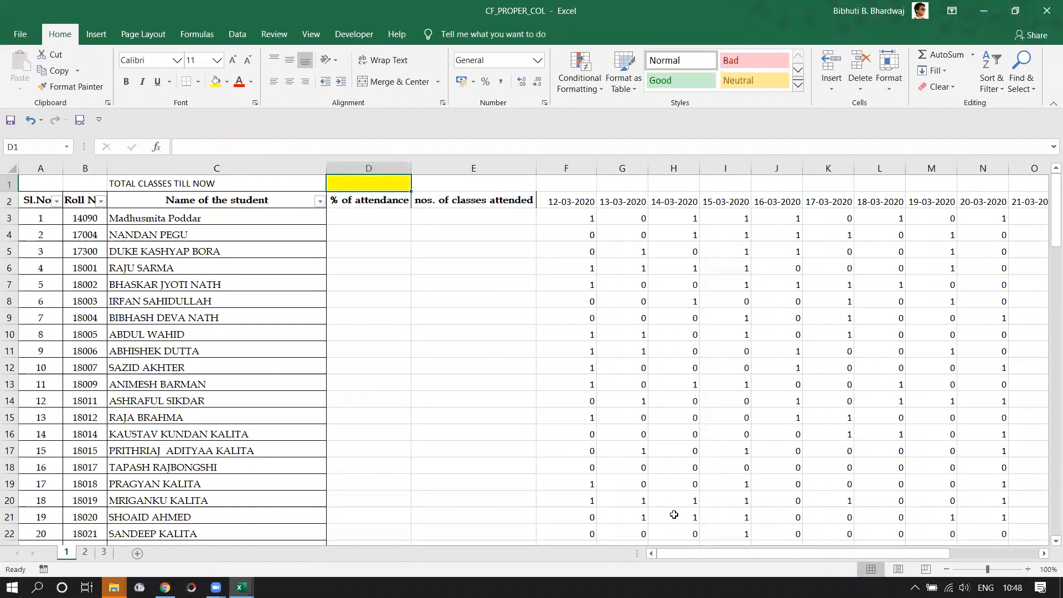
# Step: Examine the date headers in row 2 from 12-03-2020 in F2 through the end of the series
pyautogui.scroll(-1, 674, 515)
pyautogui.scroll(1, 752, 327)
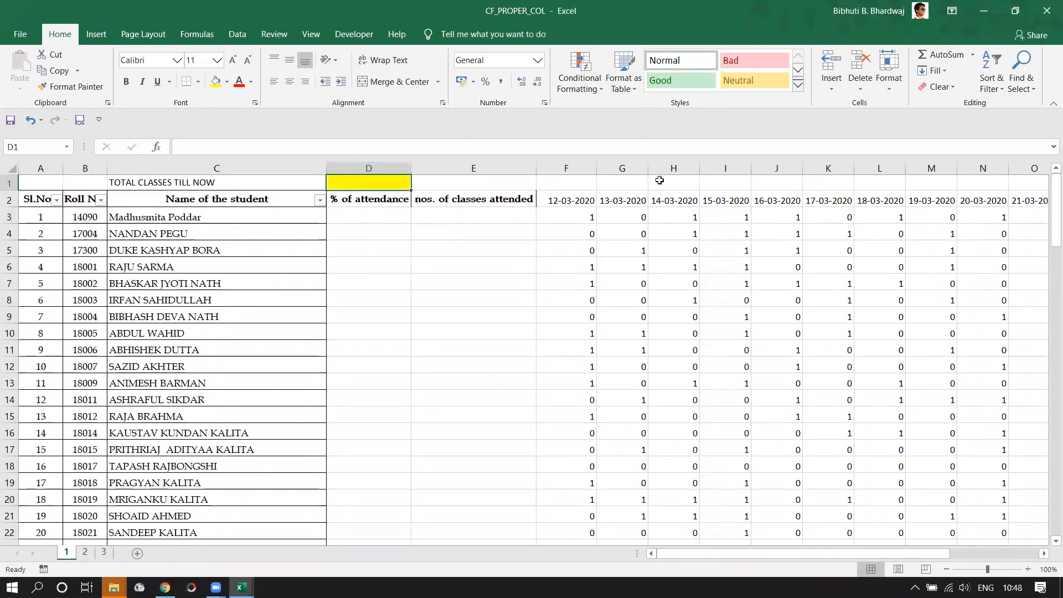
pyautogui.click(564, 200)
pyautogui.press('Right')
pyautogui.press('Right')
pyautogui.press('Right')
pyautogui.press('Right')
pyautogui.press('Right')
pyautogui.press('Right')
pyautogui.press('Right')
pyautogui.press('Right')
pyautogui.press('Right')
pyautogui.press('Right')
pyautogui.press('Right')
pyautogui.press('Right')
pyautogui.press('Right')
pyautogui.press('Right')
pyautogui.press('Right')
pyautogui.press('Right')
pyautogui.press('Right')
pyautogui.press('Right')
pyautogui.press('Right')
pyautogui.press('Right')
pyautogui.press('Right')
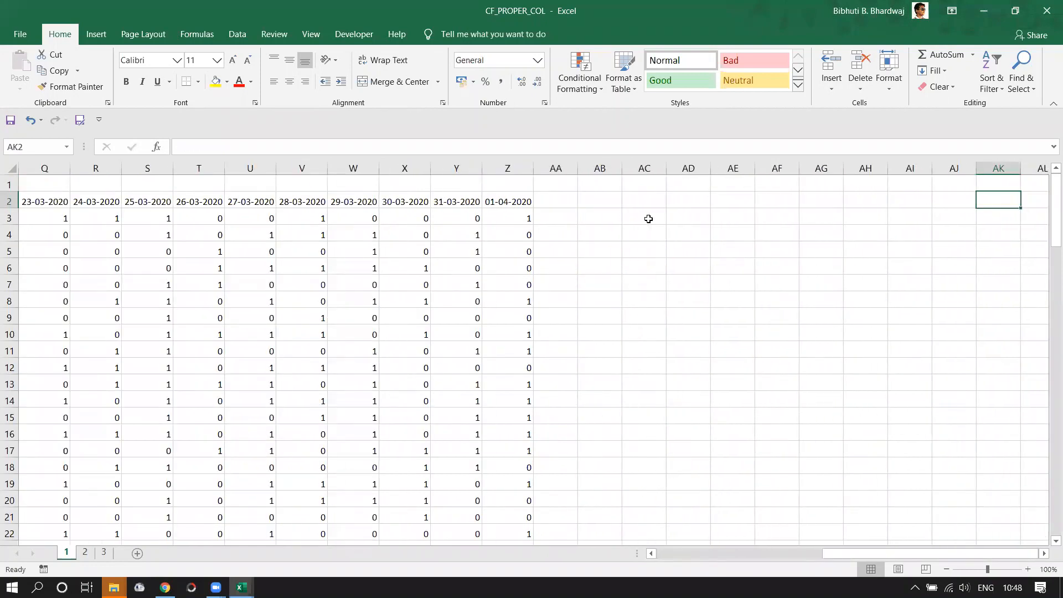
# Step: Review the date headers in row 2 backwards from the last one in Z2 to the first columns of the sheet
pyautogui.press('Left')
pyautogui.press('Left')
pyautogui.press('Left')
pyautogui.press('Left')
pyautogui.press('Left')
pyautogui.press('Left')
pyautogui.press('Left')
pyautogui.press('Left')
pyautogui.press('Left')
pyautogui.press('Left')
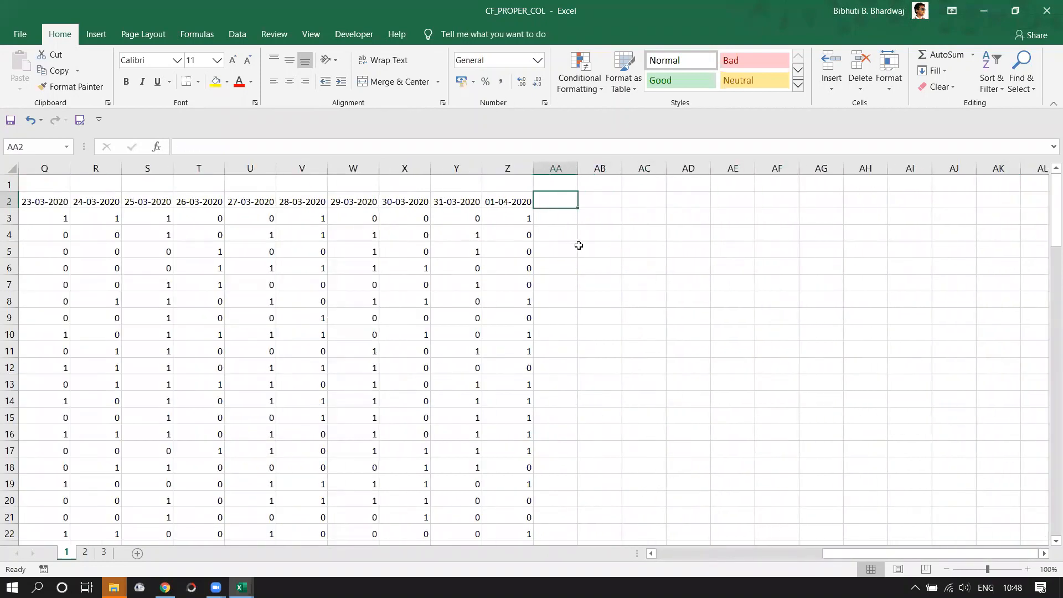
pyautogui.press('Left')
pyautogui.press('Right')
pyautogui.press('Left')
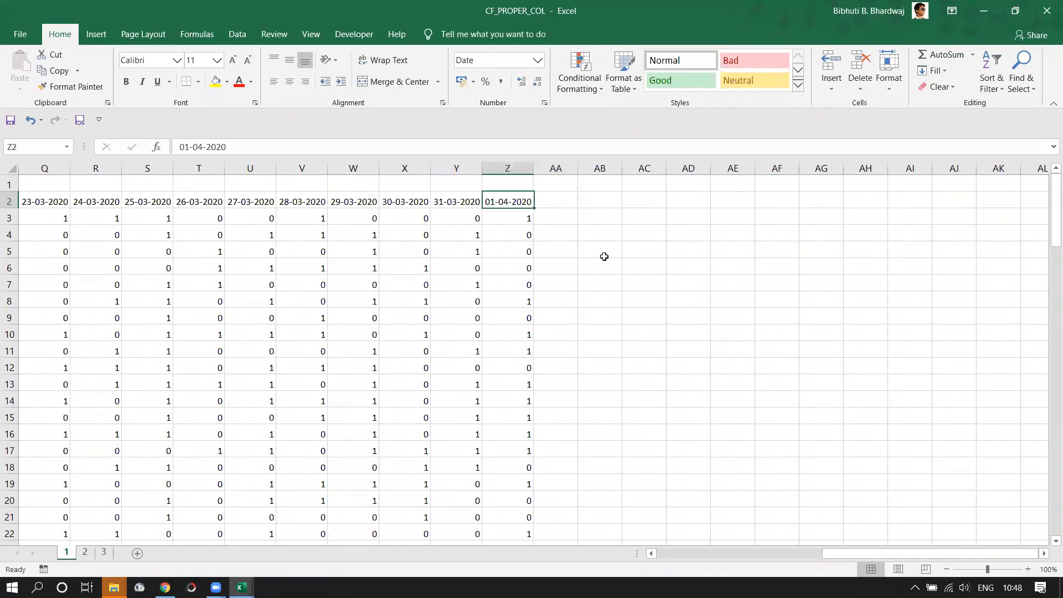
pyautogui.press('Left')
pyautogui.press('Left')
pyautogui.press('Left')
pyautogui.press('Left')
pyautogui.press('Left')
pyautogui.press('Left')
pyautogui.press('Left')
pyautogui.press('Left')
pyautogui.press('Left')
pyautogui.press('Left')
pyautogui.press('Left')
pyautogui.press('Left')
pyautogui.press('Home')
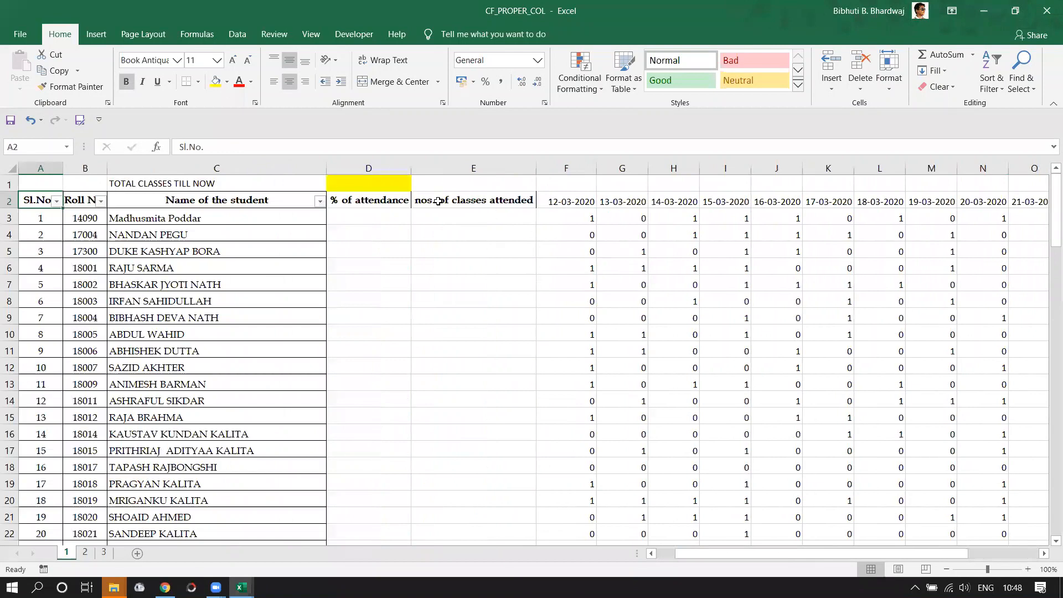
# Step: Count the class dates in D1 with =COUNT(F2:AZ2) and centre the cell
pyautogui.click(368, 185)
pyautogui.write('=CO')
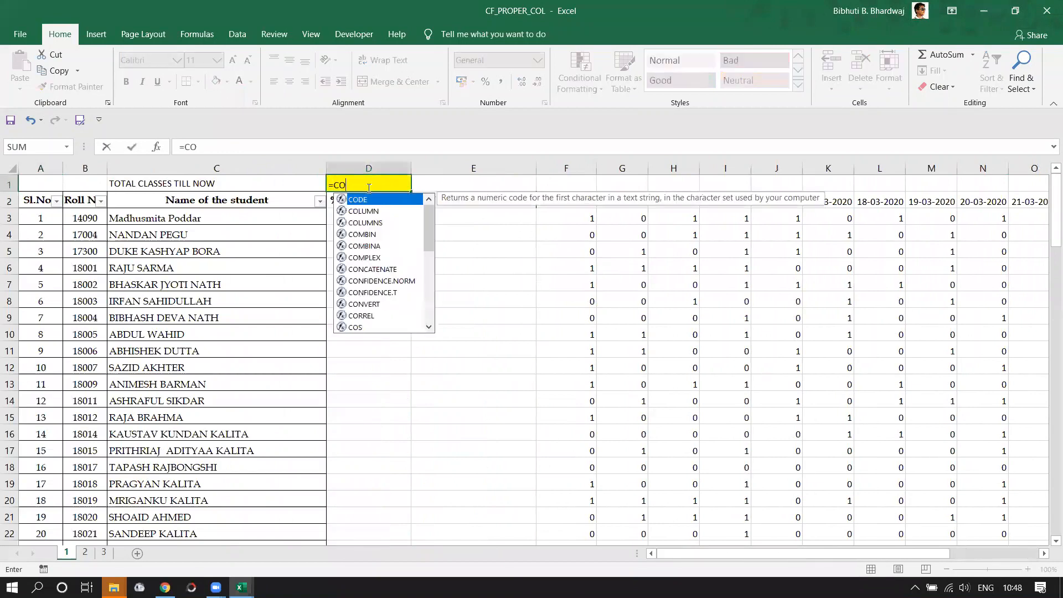
pyautogui.write('UNT(')
pyautogui.moveTo(561, 204); pyautogui.dragTo(1034, 202)
pyautogui.press('Return')
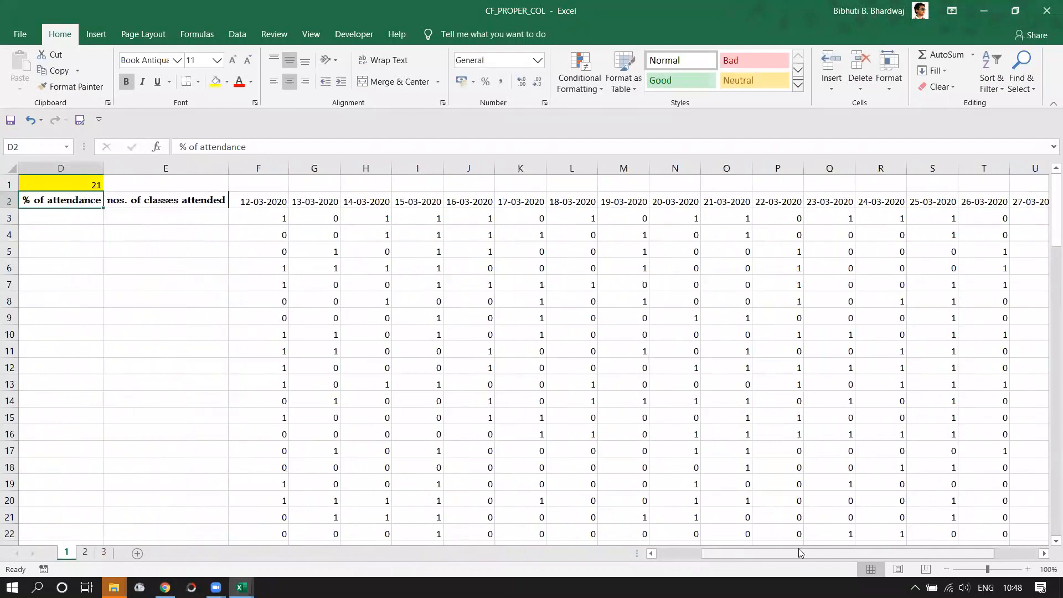
pyautogui.moveTo(800, 555); pyautogui.dragTo(755, 555)
pyautogui.click(382, 184)
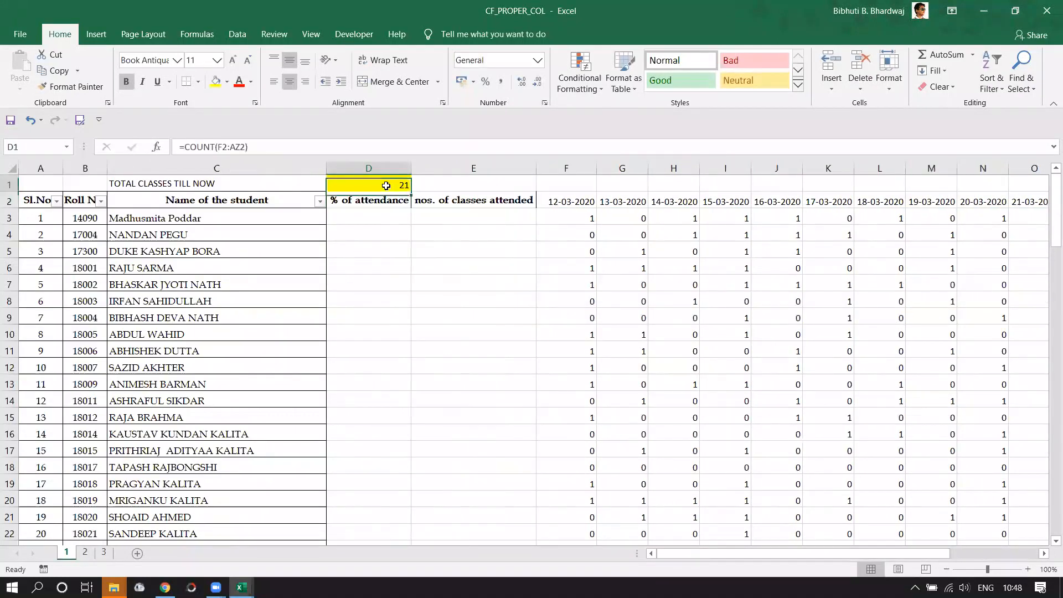
pyautogui.click(289, 81)
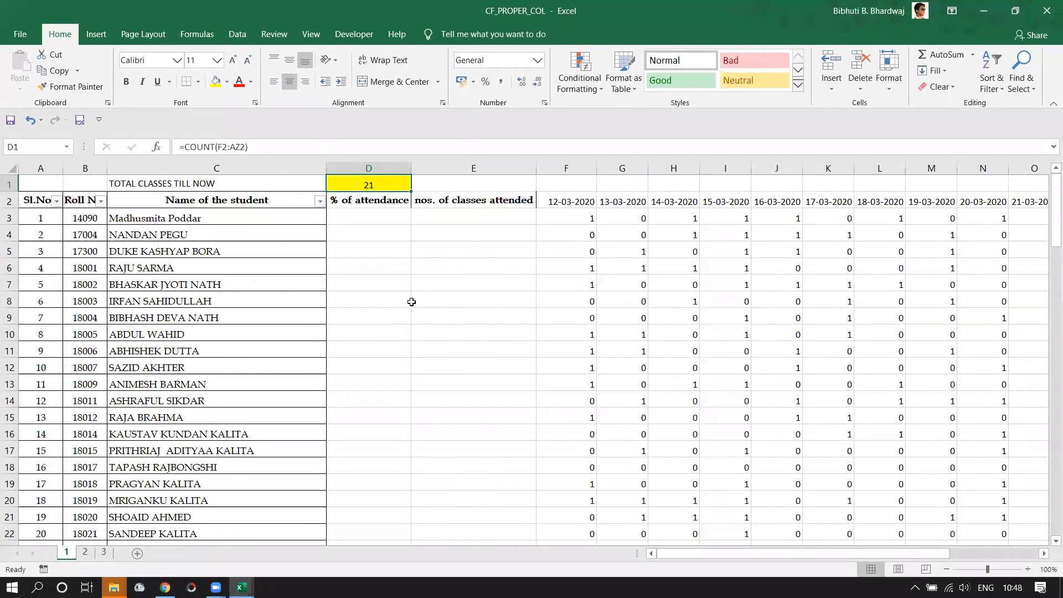
pyautogui.click(395, 292)
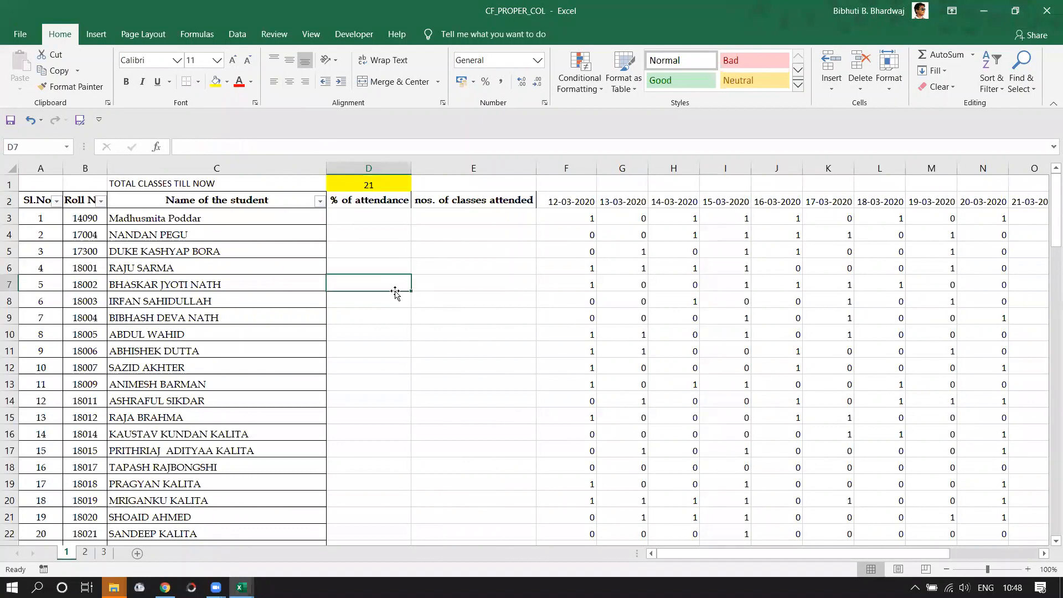
# Step: Total the first student's attended classes in E3 with =SUM(F3:Z3), and fill the centred formula down to E108
pyautogui.click(471, 218)
pyautogui.write('=SUM(')
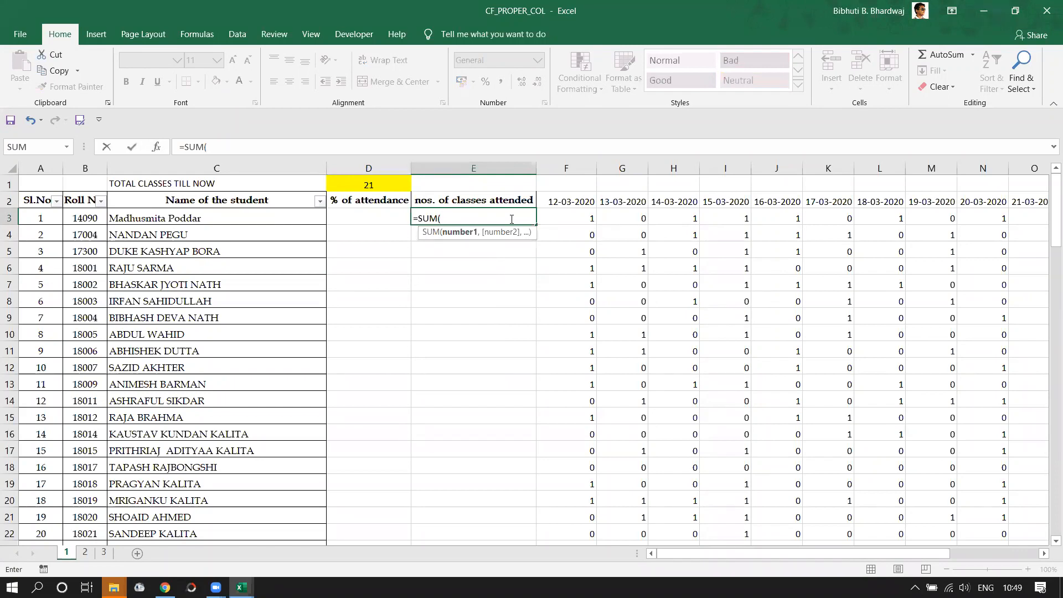
pyautogui.moveTo(583, 220); pyautogui.dragTo(846, 212)
pyautogui.write(')')
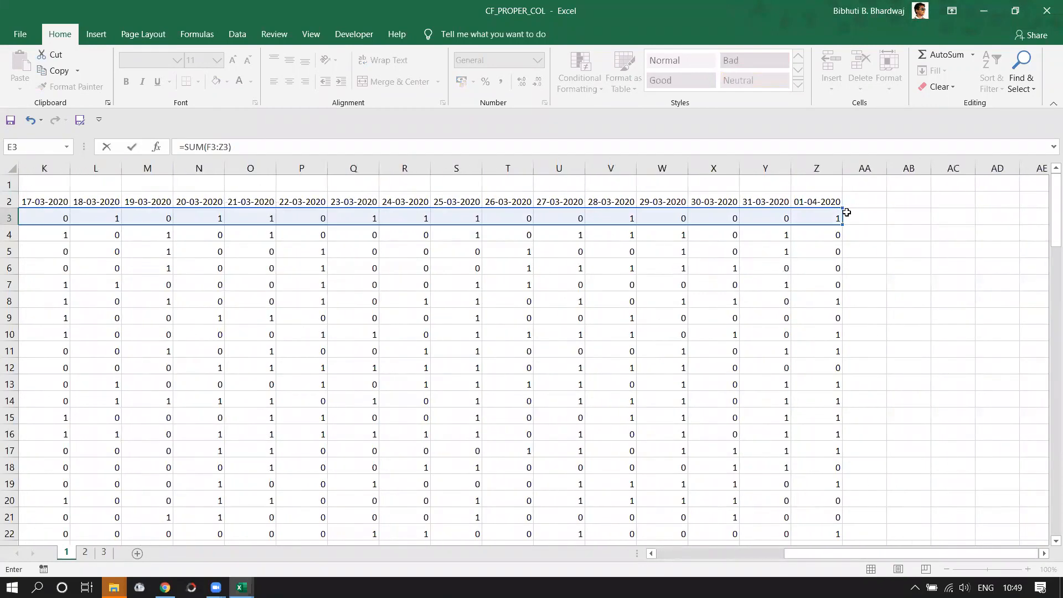
pyautogui.hotkey('ctrl', 'Return')
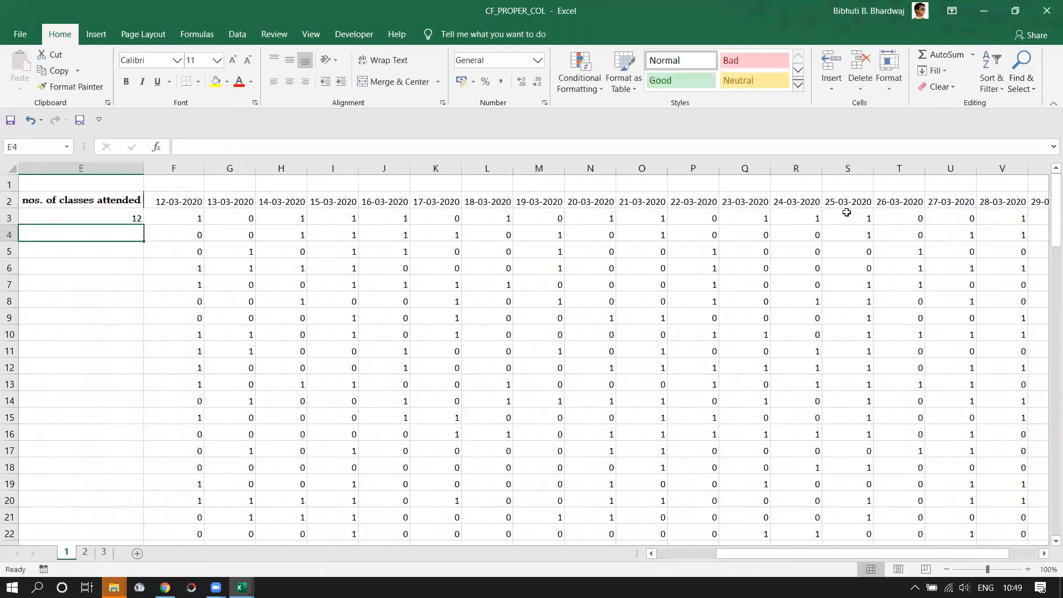
pyautogui.doubleClick(142, 222)
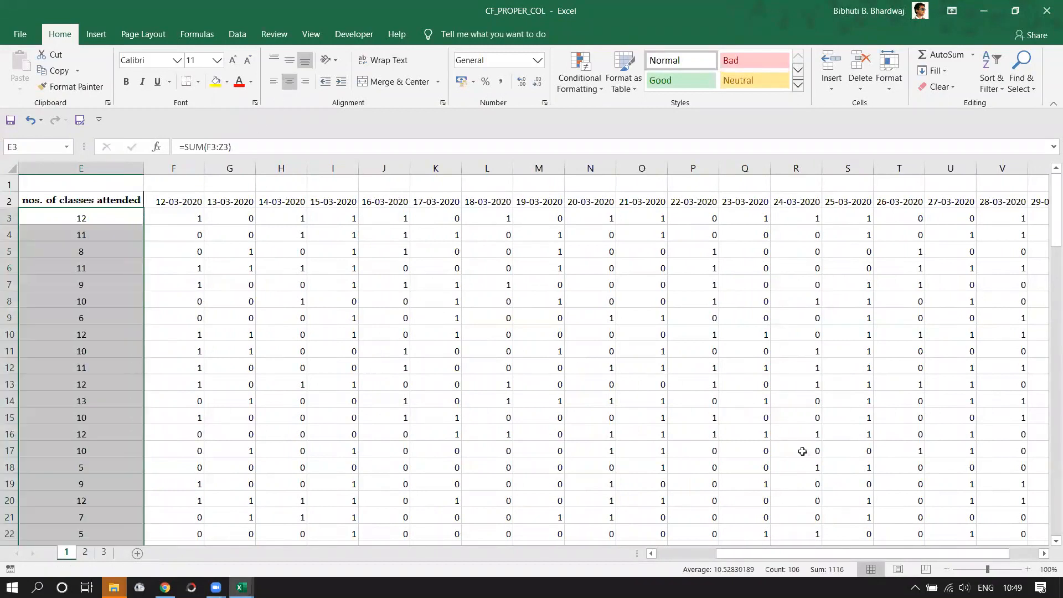
pyautogui.hscroll(-2, 873, 556)
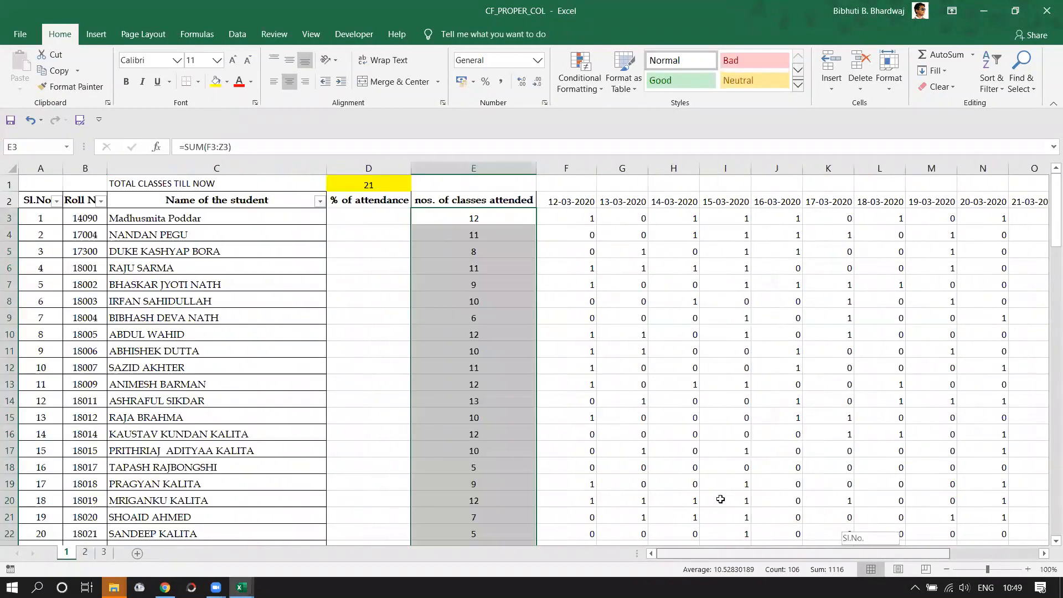
pyautogui.click(573, 349)
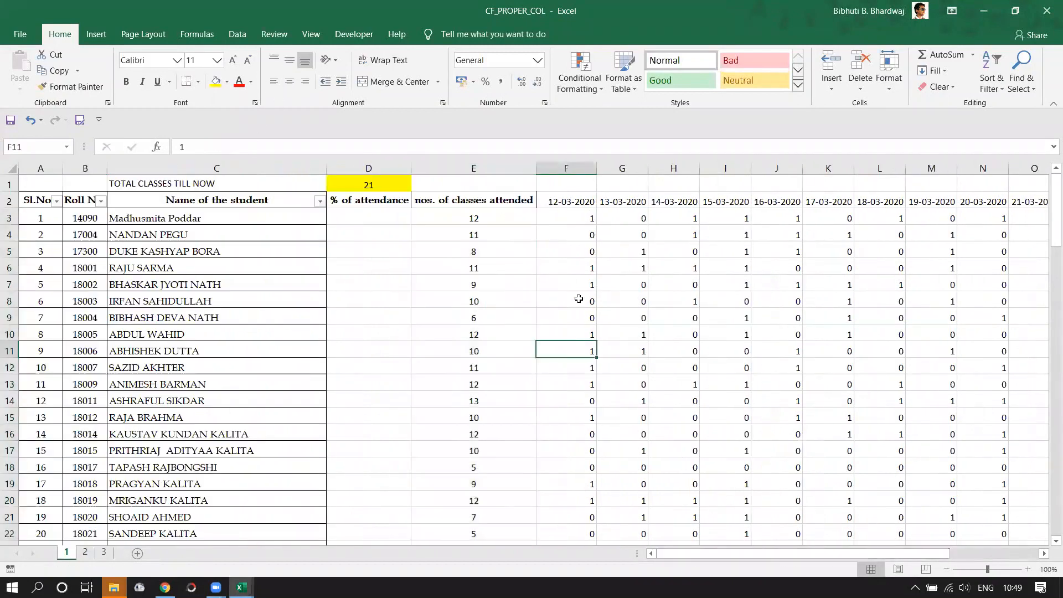
# Step: Calculate the first student's attendance percentage in D3 with =100*(E3/D1)
pyautogui.click(367, 214)
pyautogui.write('=')
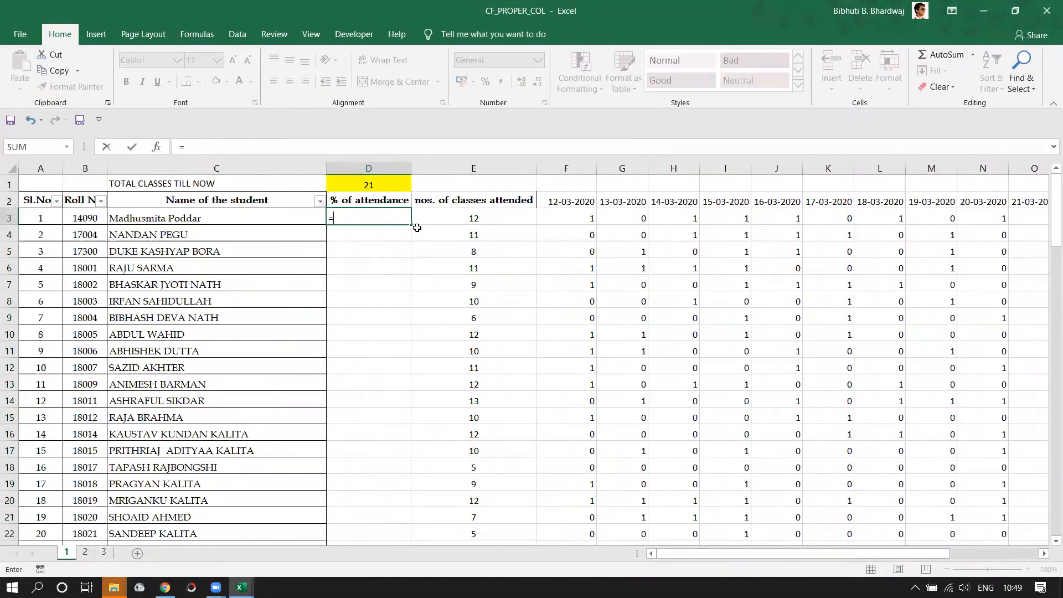
pyautogui.write('100*(')
pyautogui.click(494, 218)
pyautogui.write('/')
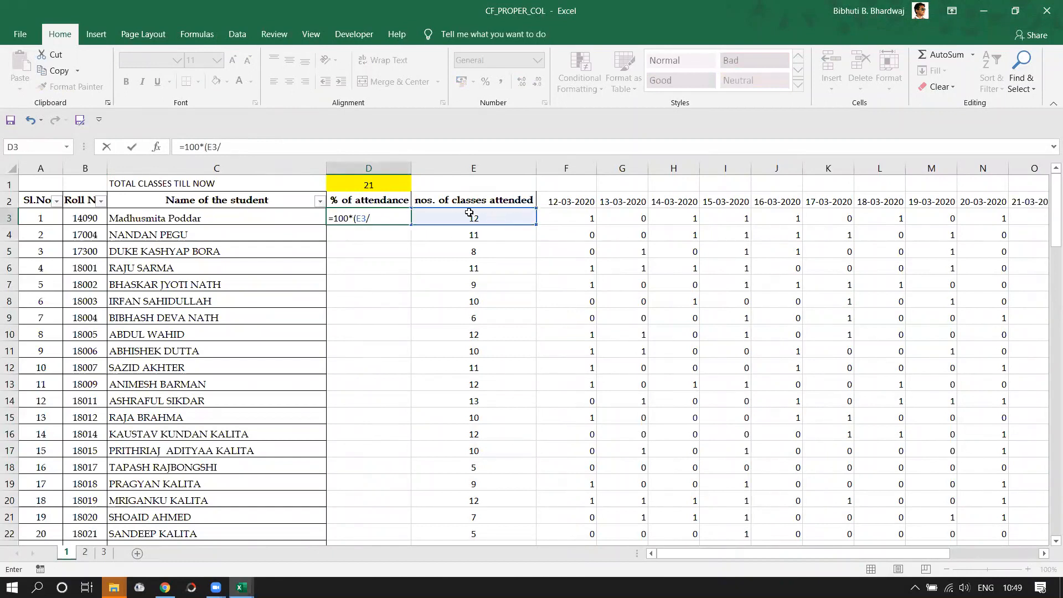
pyautogui.click(379, 183)
pyautogui.write(')')
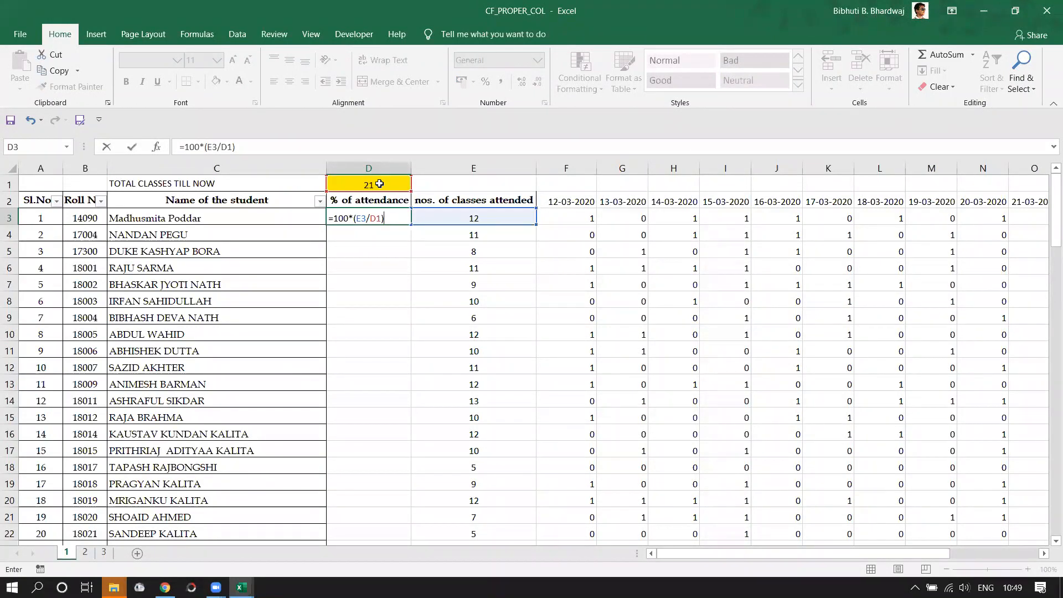
pyautogui.press('Return')
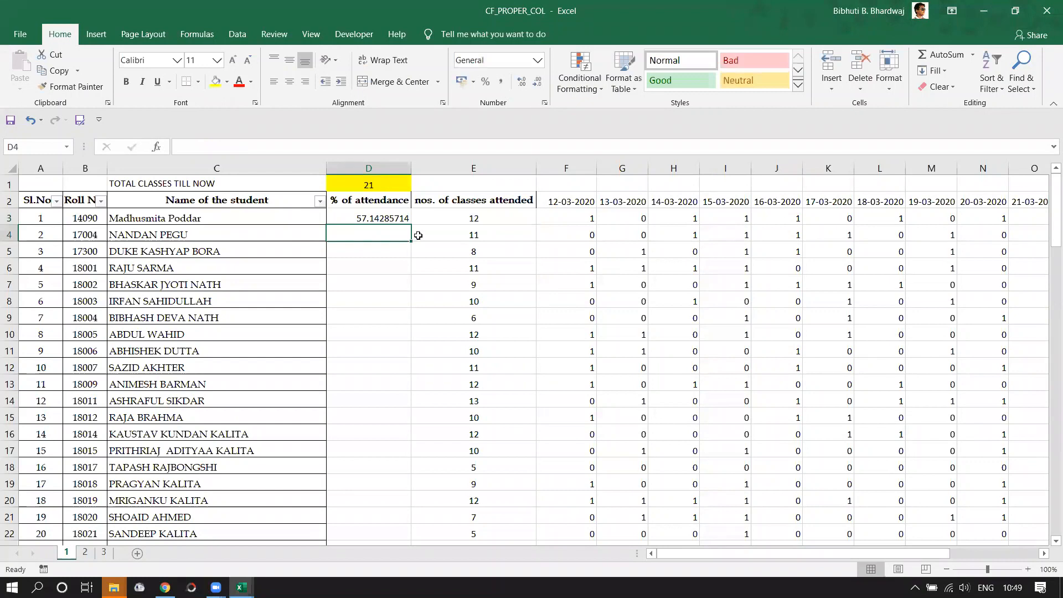
# Step: Try filling the percentage formula from D3 down to D8 and inspect the cell references in D4
pyautogui.click(403, 220)
pyautogui.moveTo(410, 224); pyautogui.dragTo(410, 306)
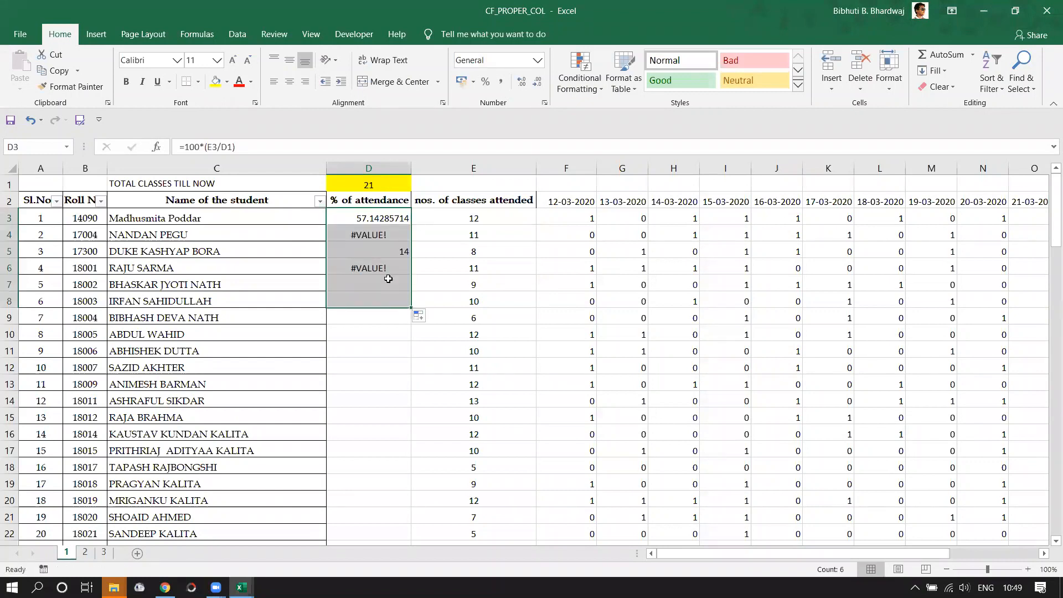
pyautogui.doubleClick(374, 233)
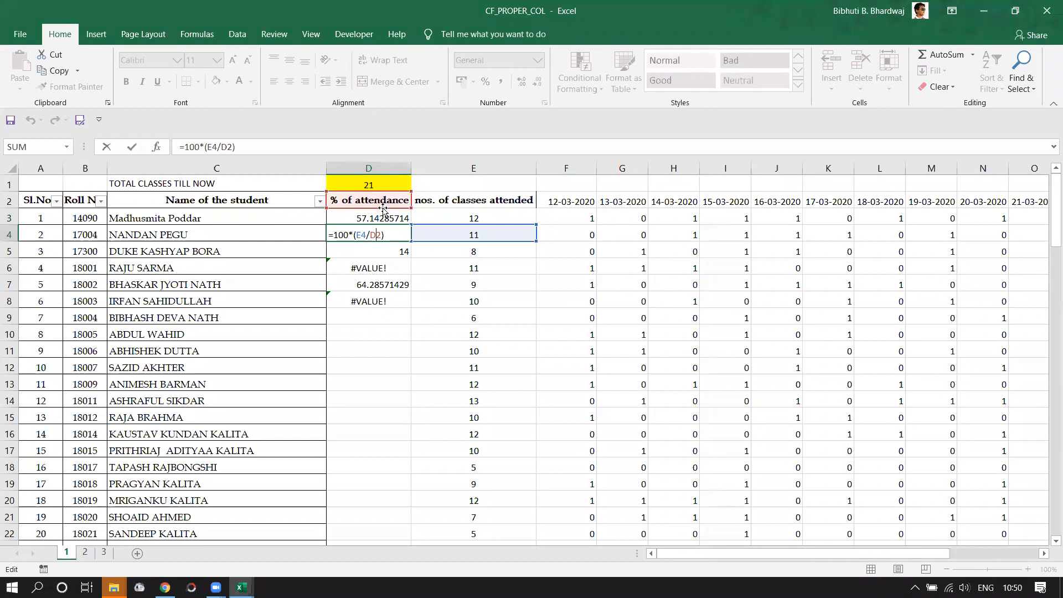
pyautogui.hotkey('ctrl', 'Return')
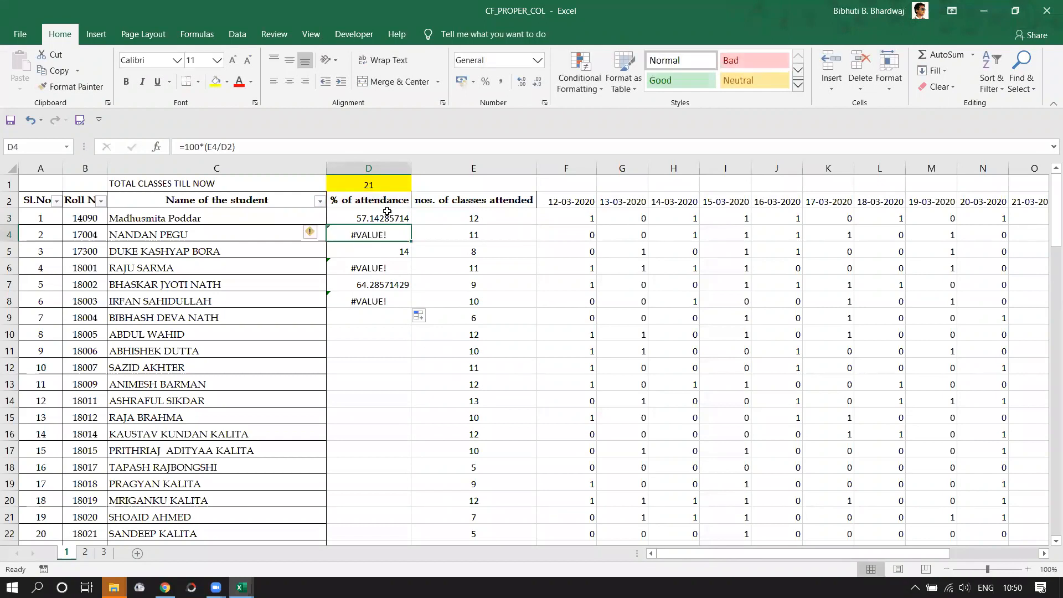
# Step: Make the D1 reference absolute in D3 so it reads =100*(E3/$D$1), and fill the formula down to D108
pyautogui.doubleClick(370, 219)
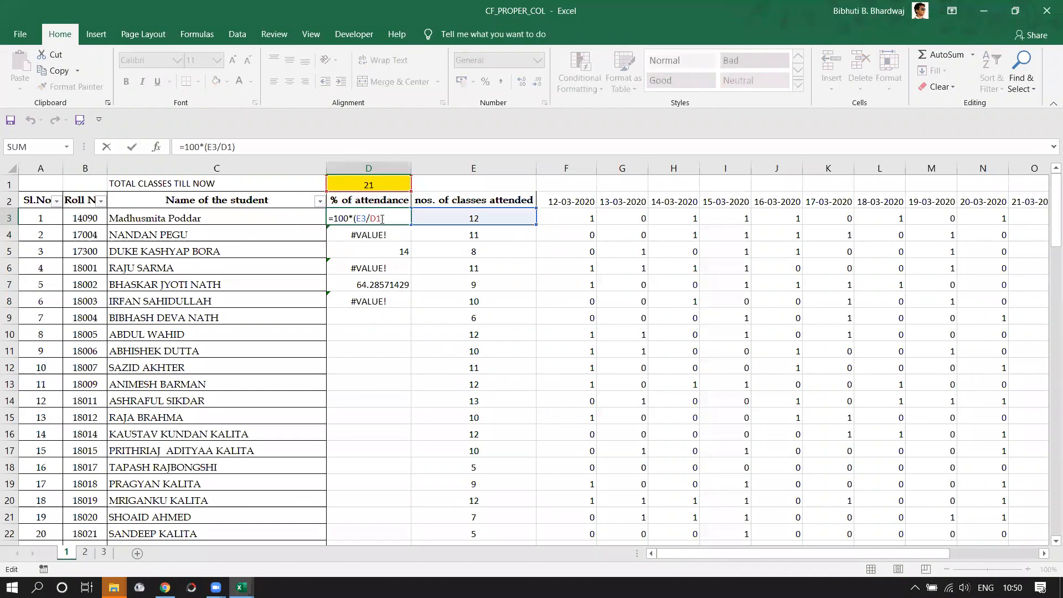
pyautogui.press('F4')
pyautogui.press('Return')
pyautogui.click(389, 211)
pyautogui.doubleClick(410, 225)
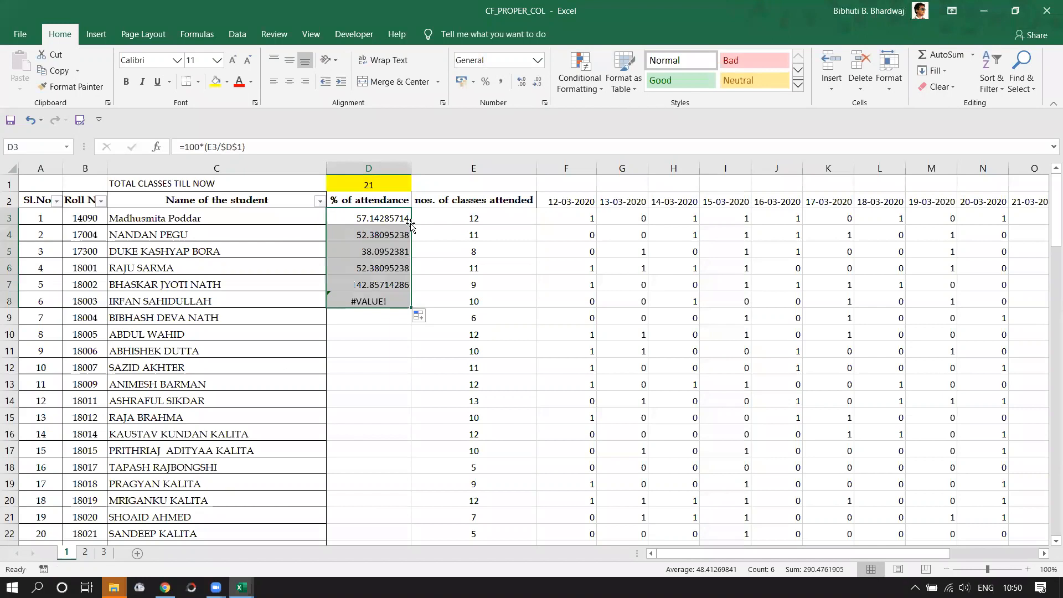
pyautogui.doubleClick(410, 307)
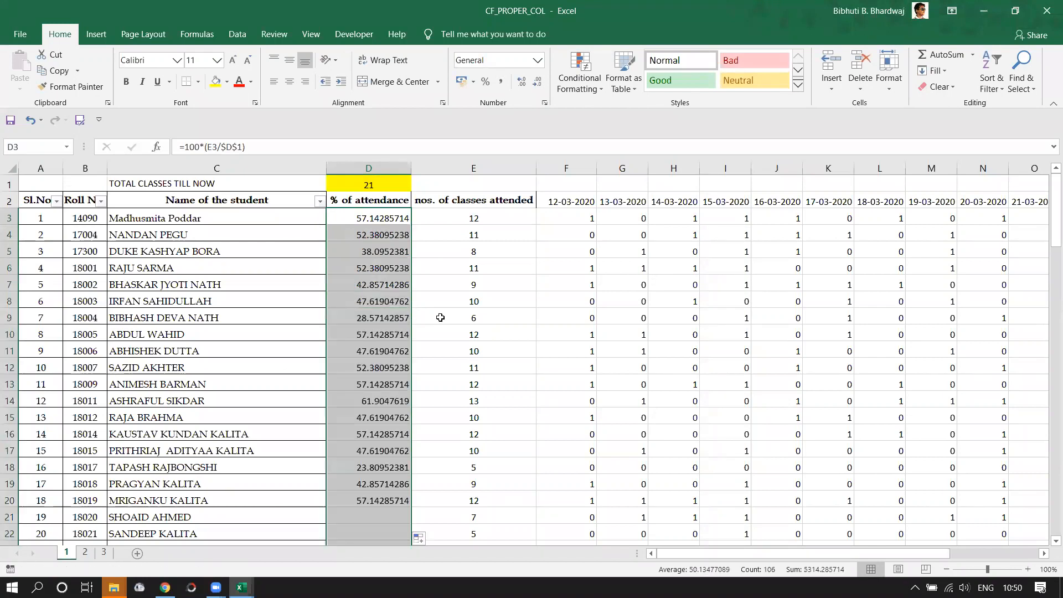
# Step: Format the attendance percentages in D3:D108 to two decimal places and centre them
pyautogui.click(536, 82)
pyautogui.click(535, 82)
pyautogui.click(535, 82)
pyautogui.click(535, 82)
pyautogui.click(535, 82)
pyautogui.click(535, 82)
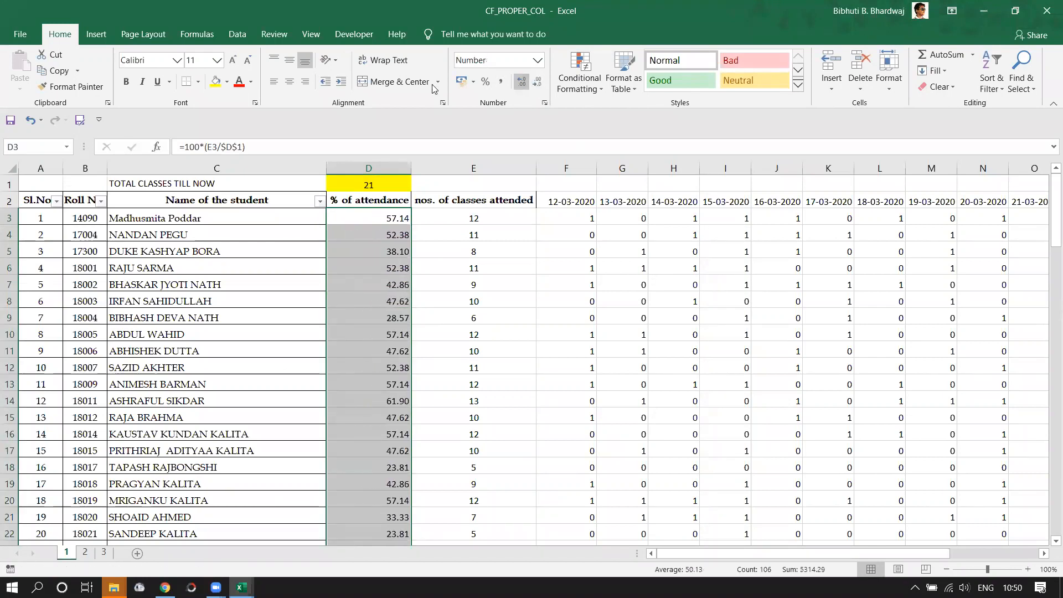
pyautogui.click(289, 82)
pyautogui.click(473, 338)
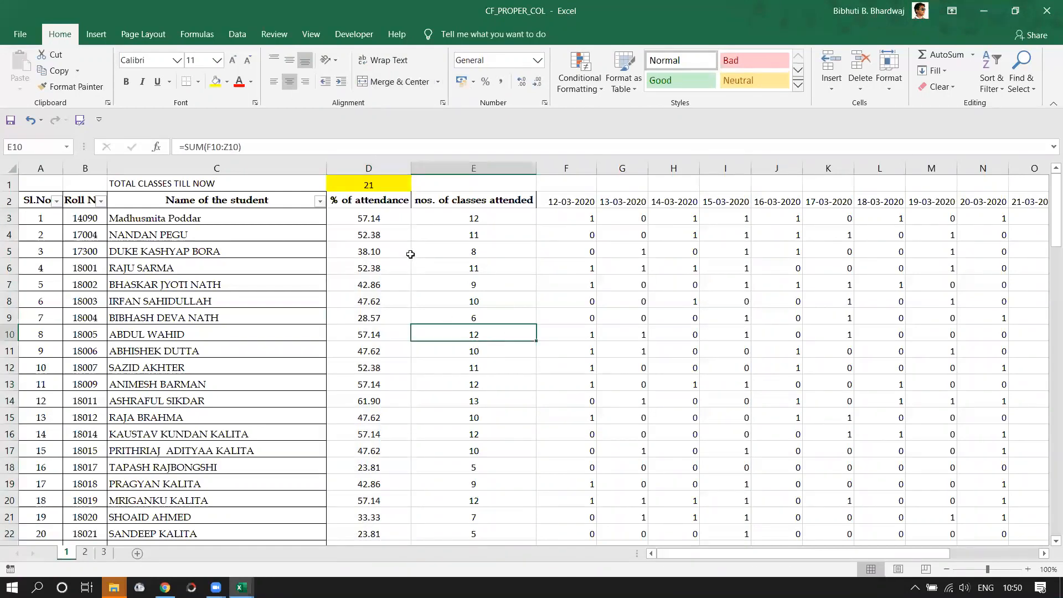
# Step: Start a new conditional formatting rule for D3:D108 that formats only cells with a value less than 50
pyautogui.click(378, 217)
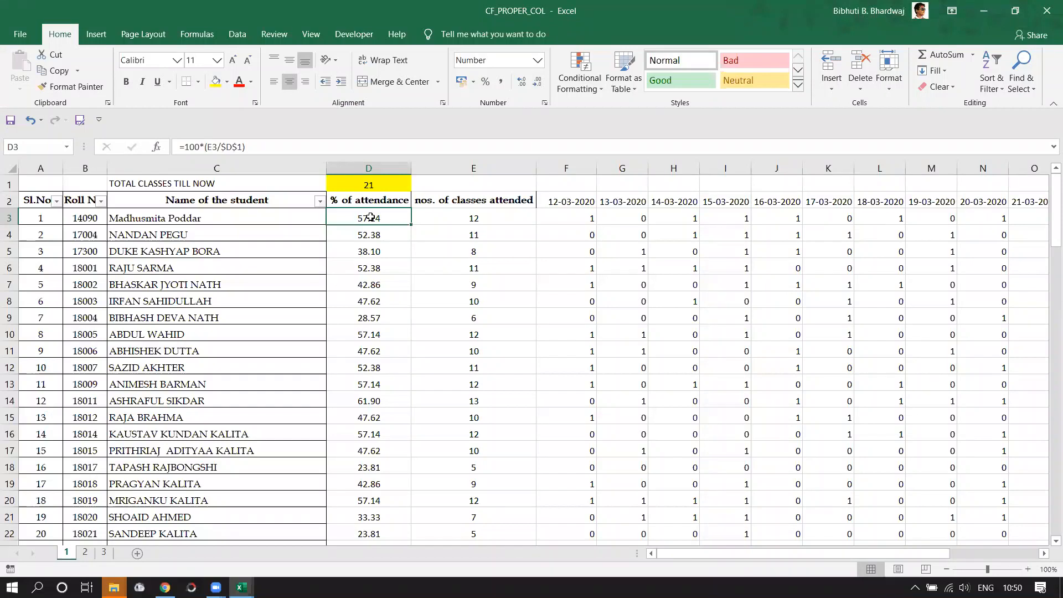
pyautogui.moveTo(371, 217); pyautogui.dragTo(369, 517)
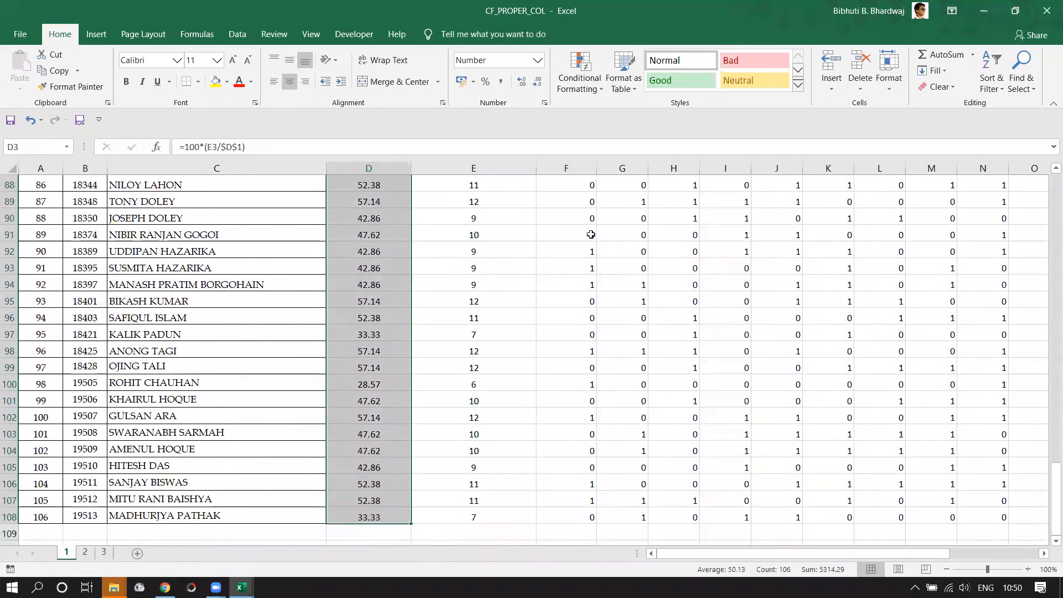
pyautogui.click(579, 83)
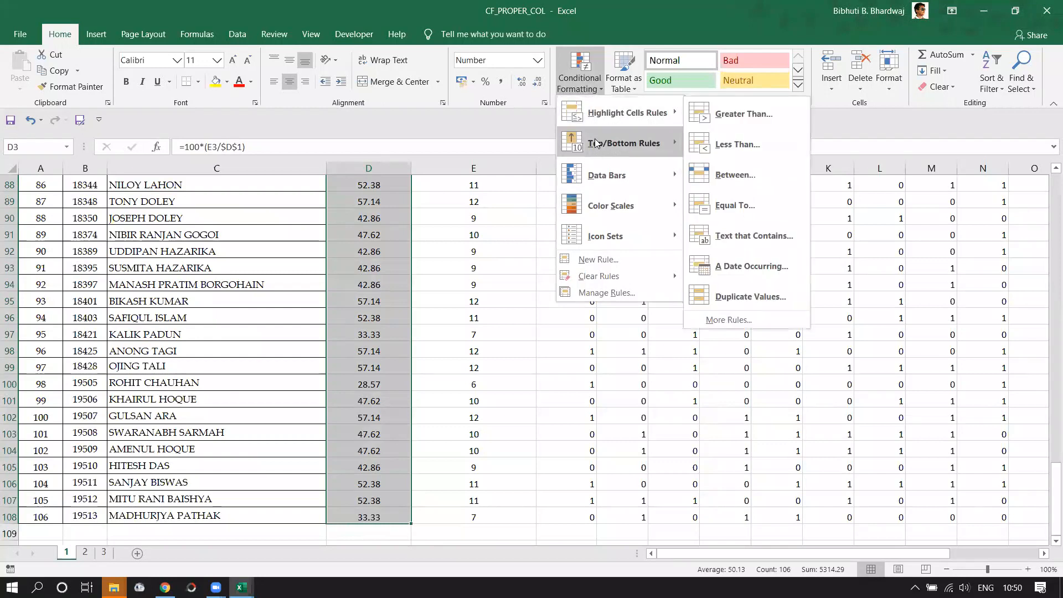
pyautogui.moveTo(609, 237)
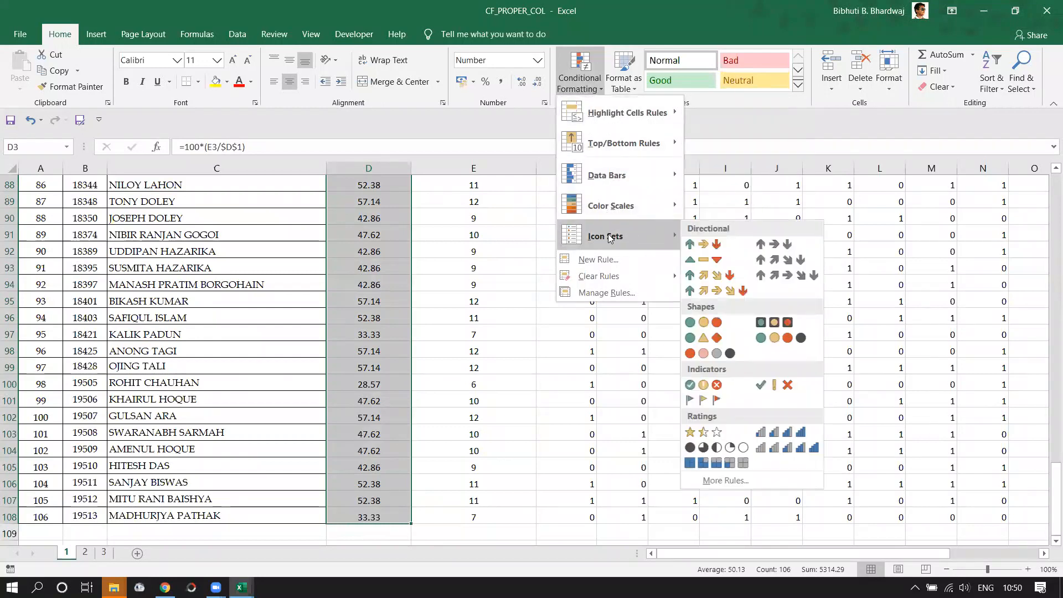
pyautogui.click(617, 263)
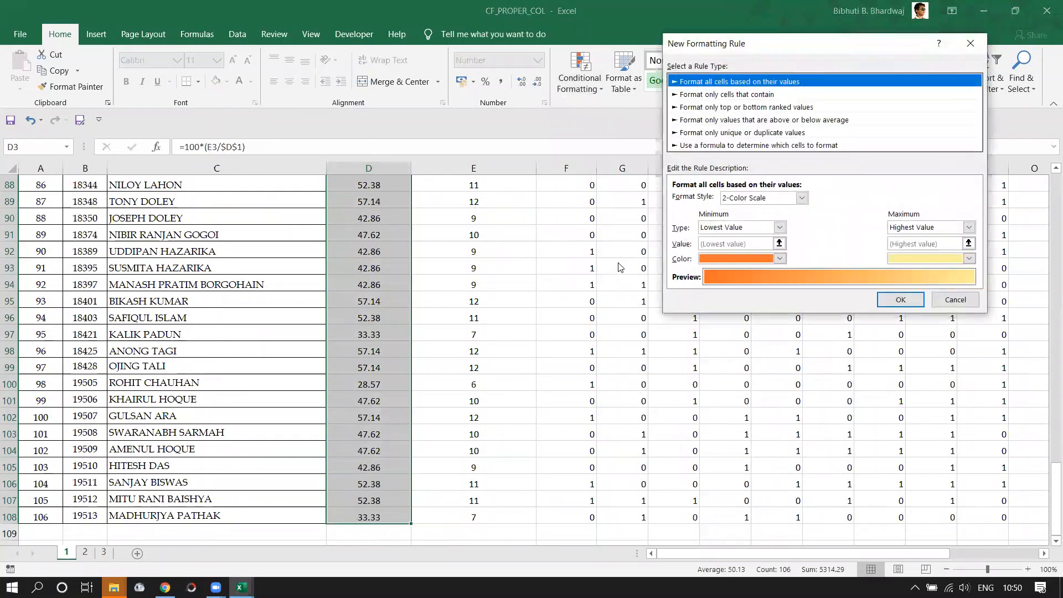
pyautogui.click(708, 95)
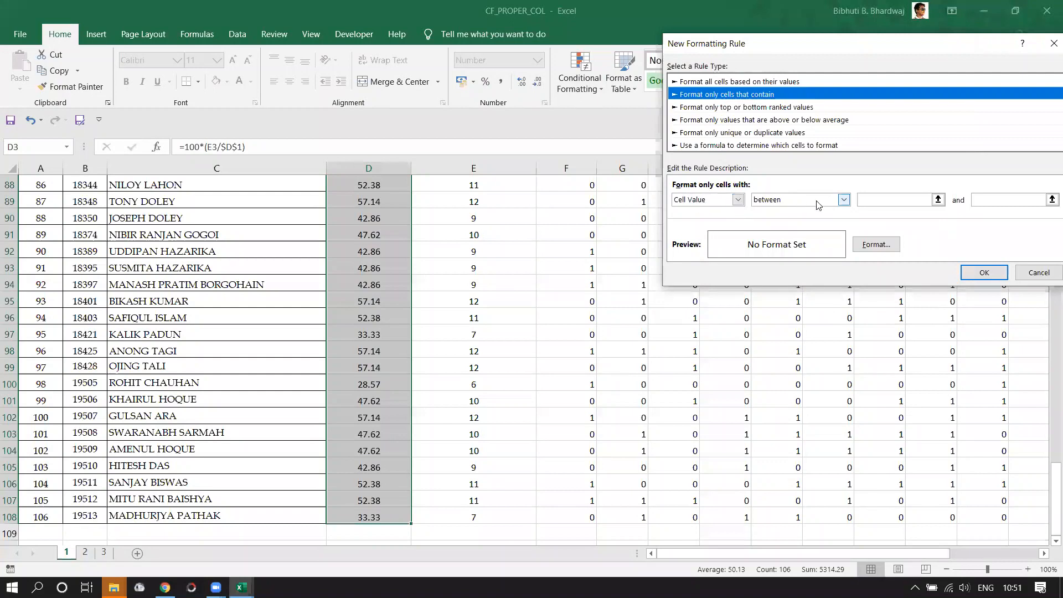
pyautogui.click(844, 199)
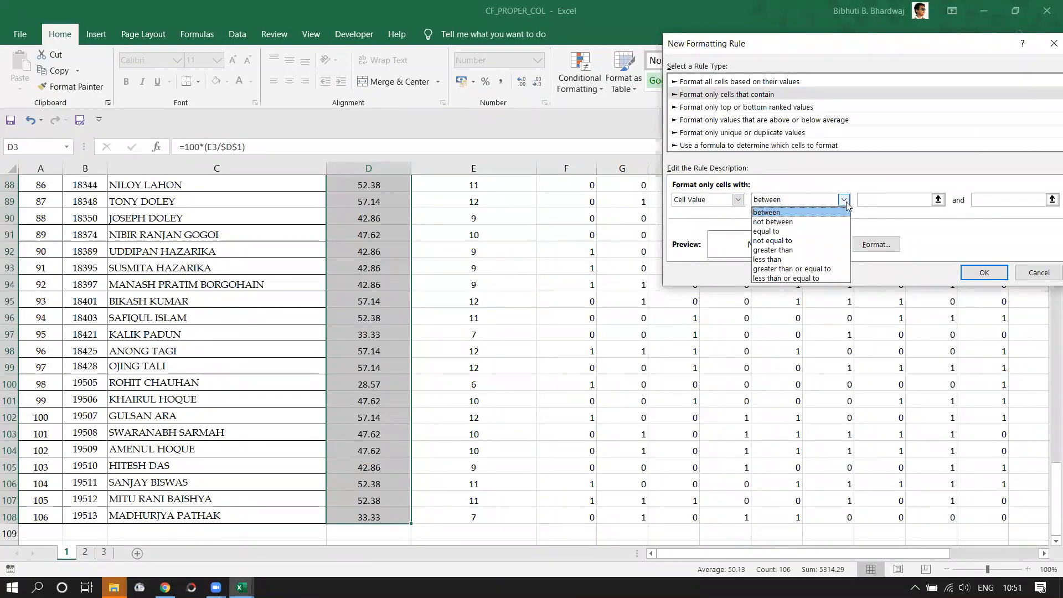
pyautogui.click(793, 258)
pyautogui.click(874, 199)
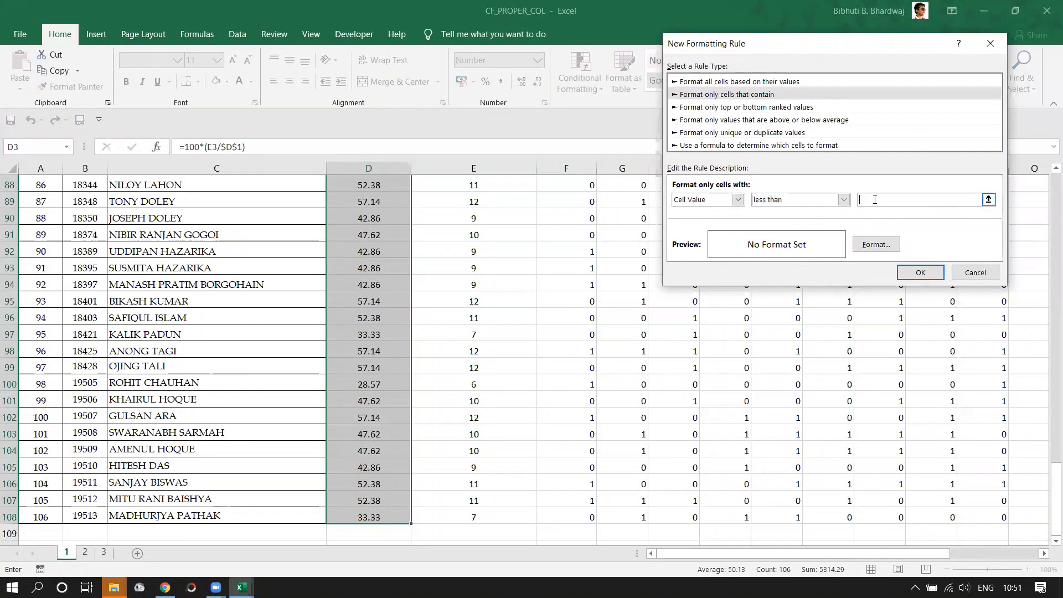
pyautogui.write('50')
# Step: Give the less-than-50 rule a red fill and bold font, and apply it to the attendance percentages
pyautogui.click(870, 248)
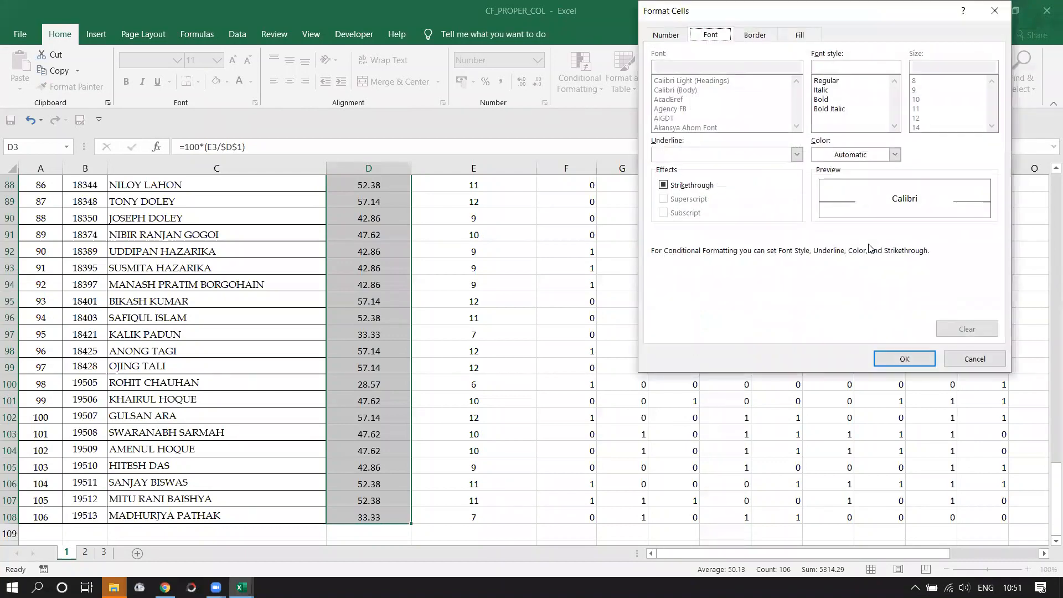
pyautogui.click(798, 39)
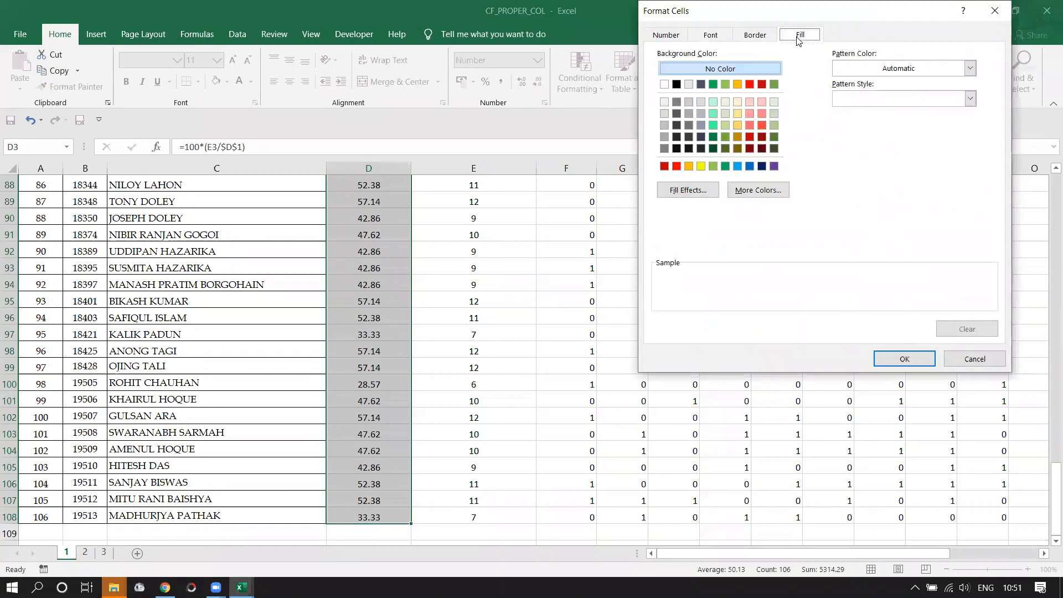
pyautogui.click(750, 84)
pyautogui.click(710, 35)
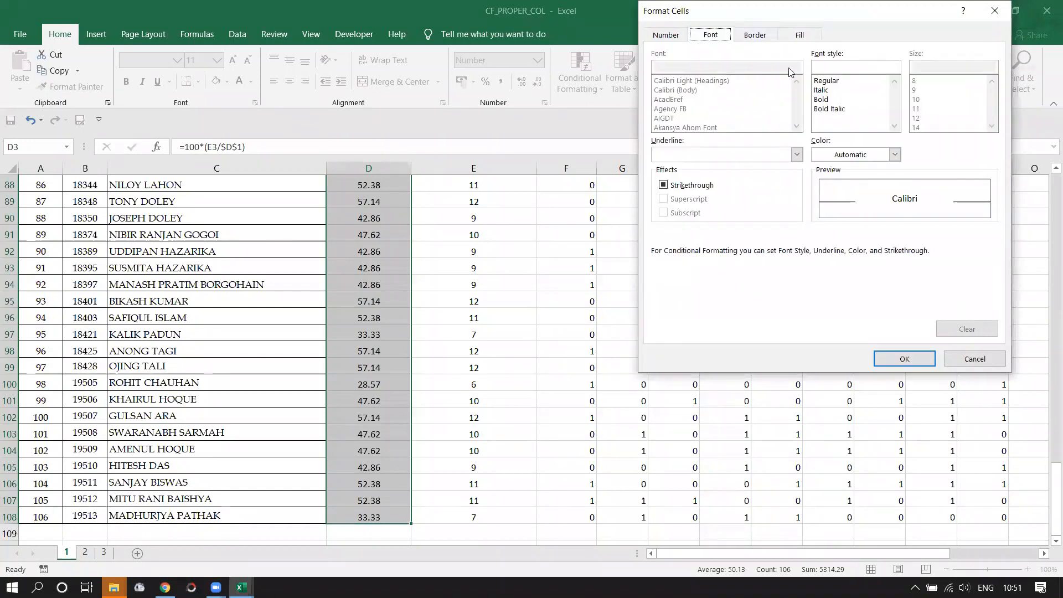
pyautogui.click(830, 109)
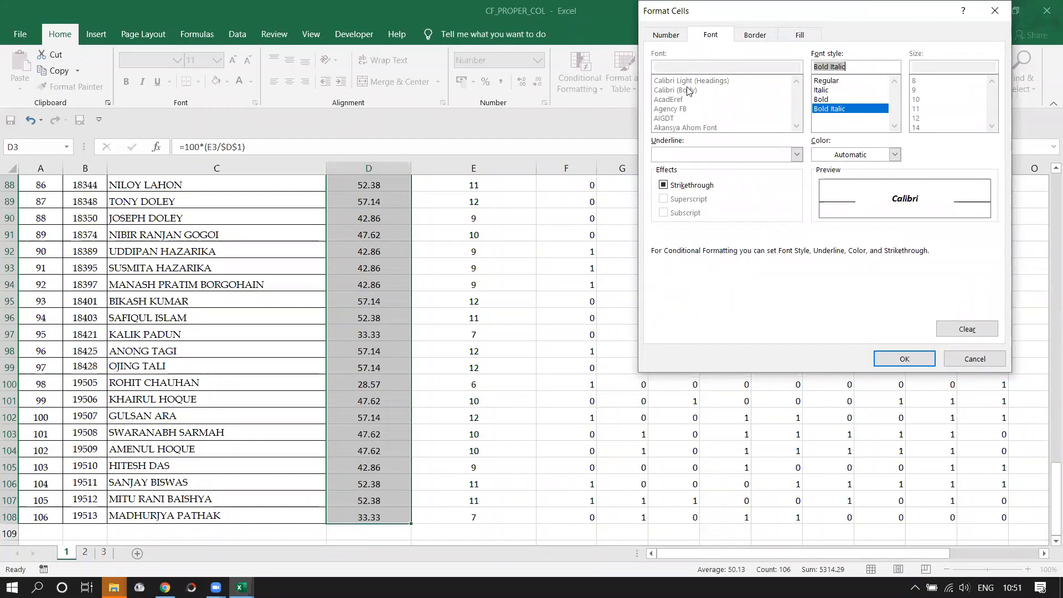
pyautogui.click(821, 100)
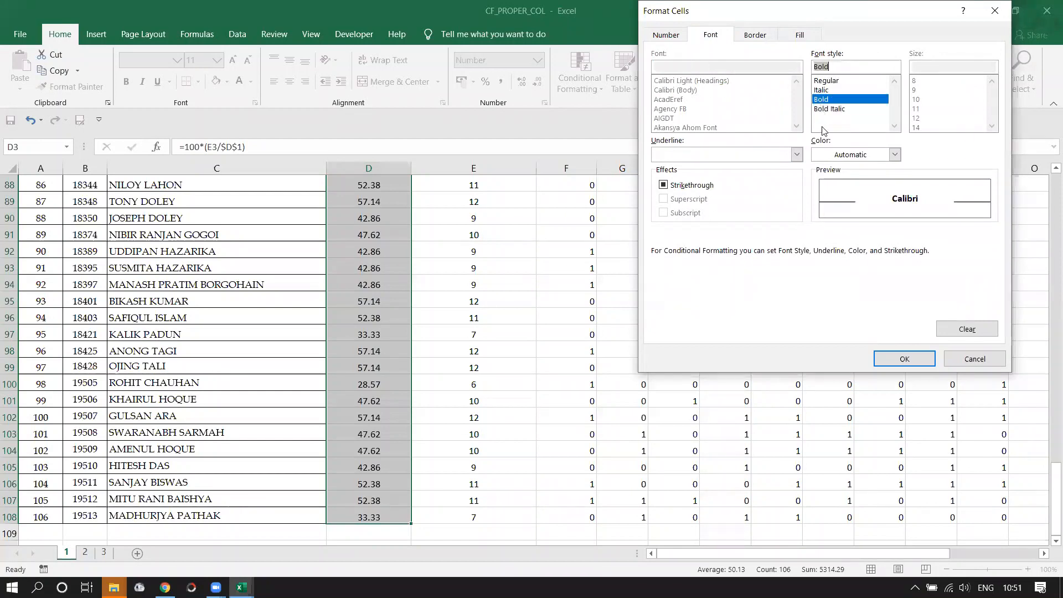
pyautogui.click(913, 358)
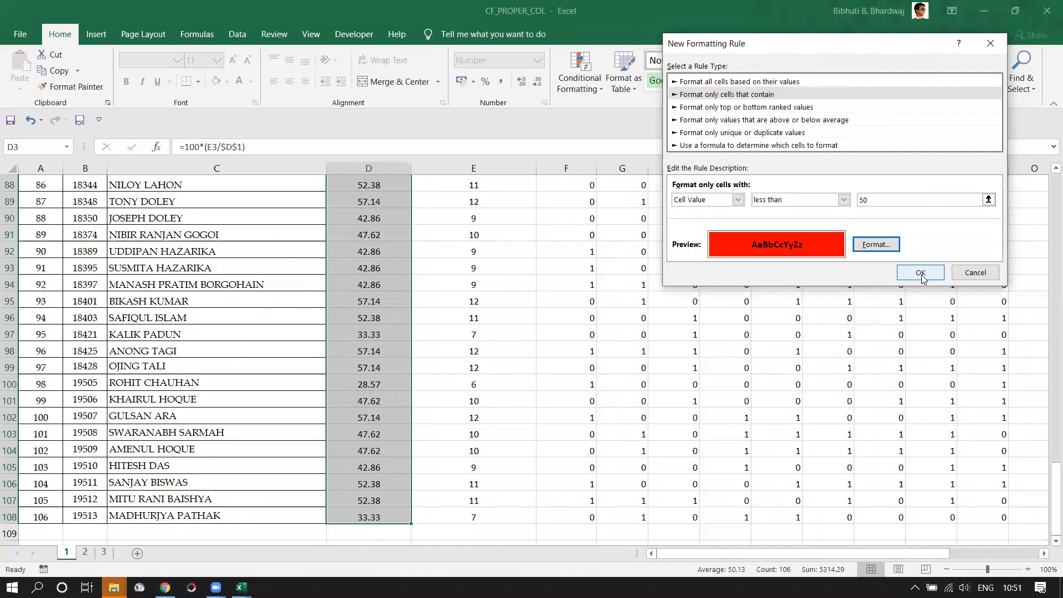
pyautogui.click(920, 273)
pyautogui.click(557, 338)
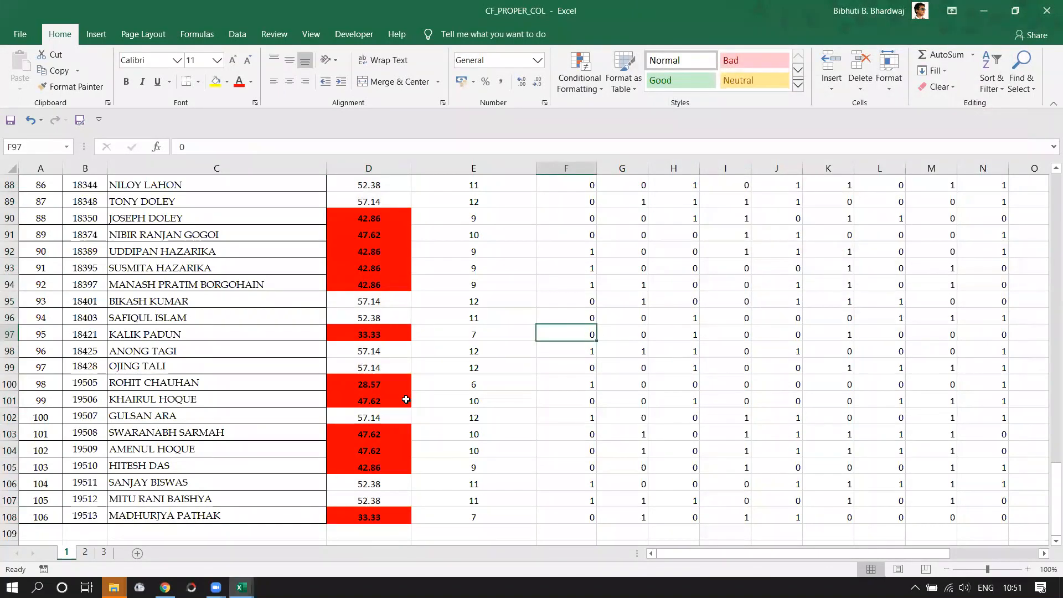
# Step: Mark the student in row 30 absent by setting the attendance entries in H30 and I30 to 0
pyautogui.scroll(-2, 406, 420)
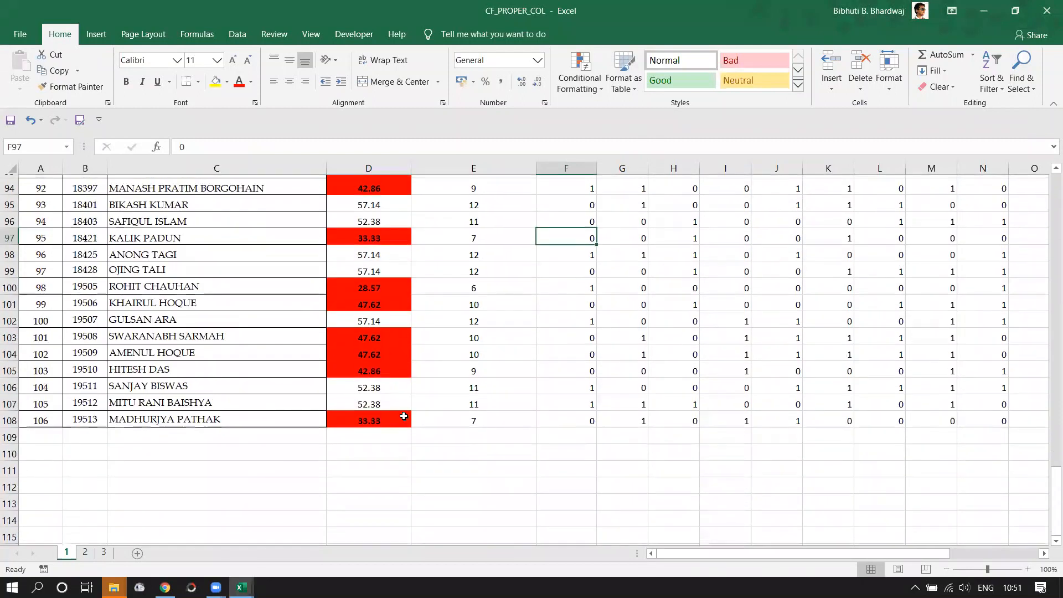
pyautogui.scroll(9, 403, 399)
pyautogui.scroll(13, 410, 371)
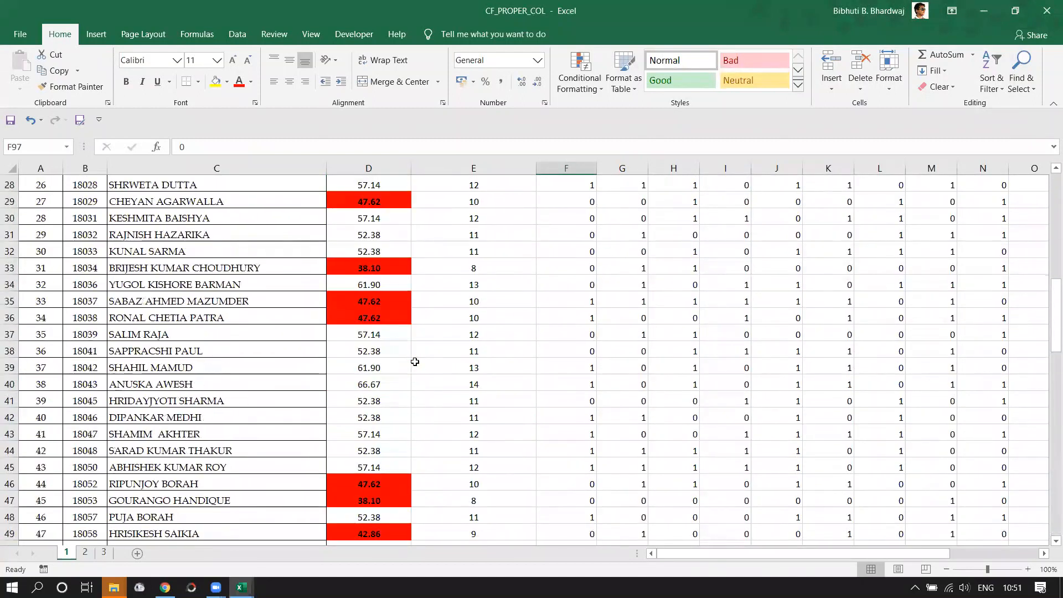
pyautogui.scroll(3, 442, 363)
pyautogui.scroll(2, 442, 364)
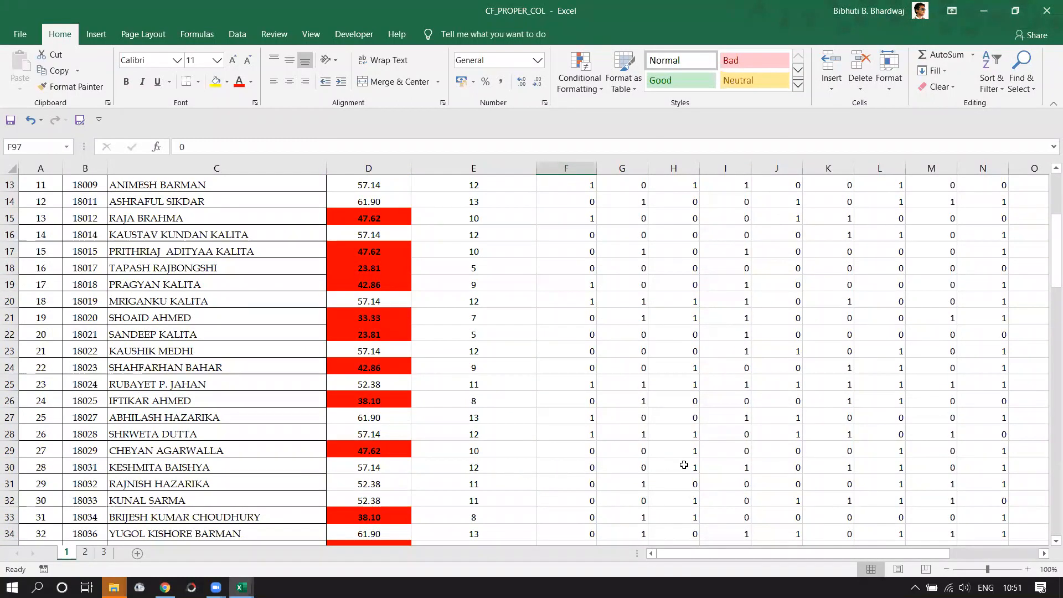
pyautogui.moveTo(684, 467)
pyautogui.mouseDown()
pyautogui.moveTo(741, 465)
pyautogui.moveTo(690, 465)
pyautogui.mouseUp()
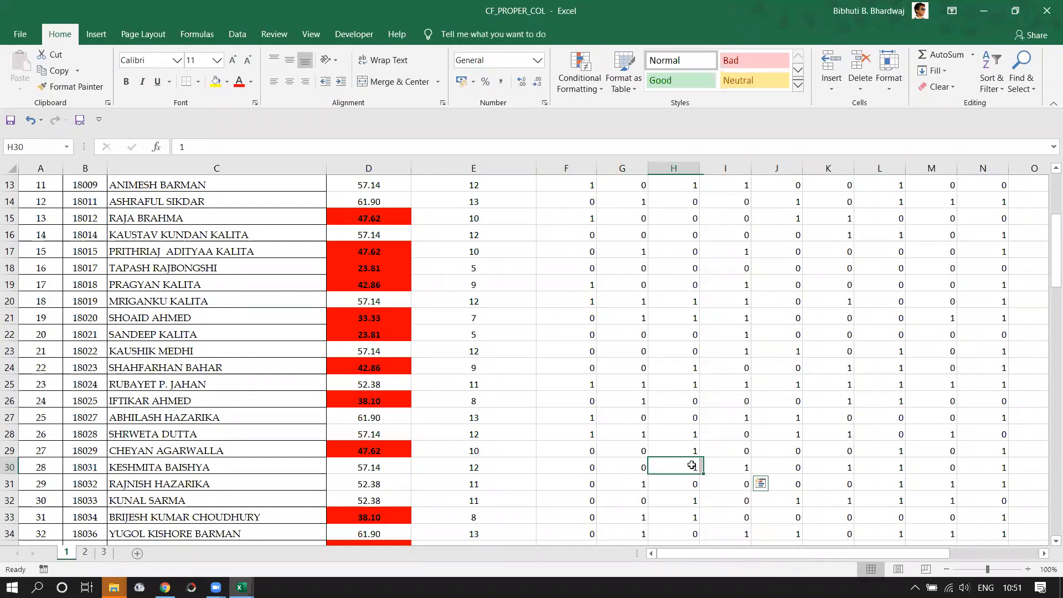
pyautogui.write('0')
pyautogui.click(729, 469)
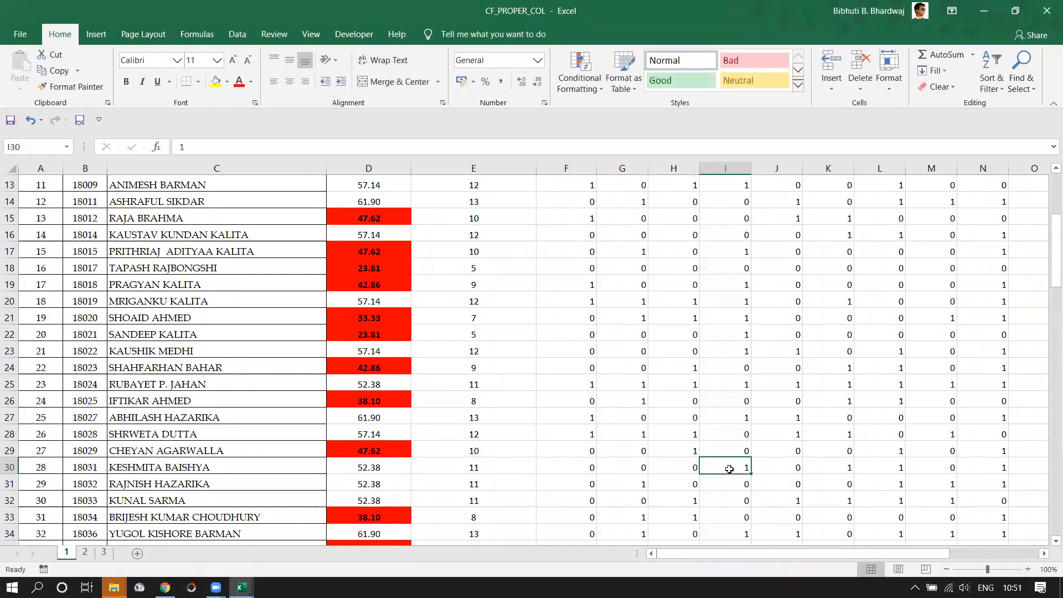
pyautogui.write('00')
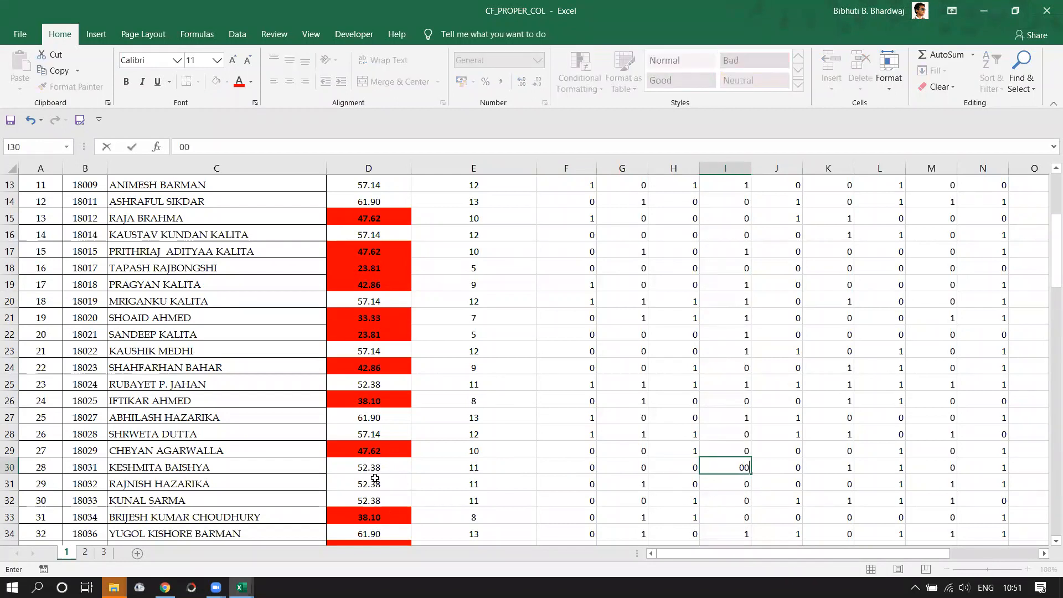
pyautogui.press('Return')
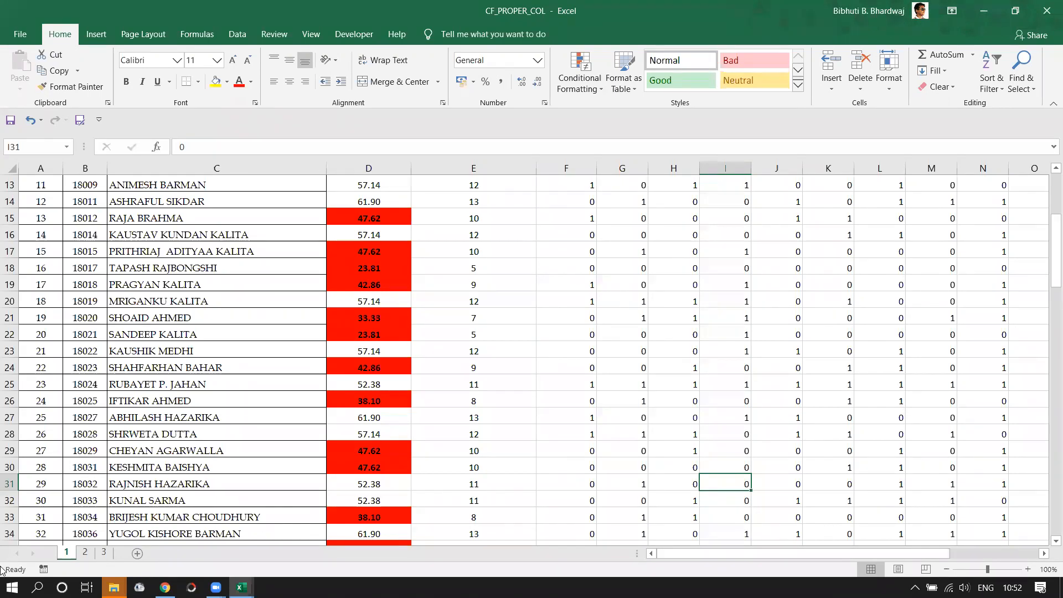
# Step: Review the name list on sheet 2 and the conditional formatting examples on sheet 3, and return to sheet 1
pyautogui.click(85, 552)
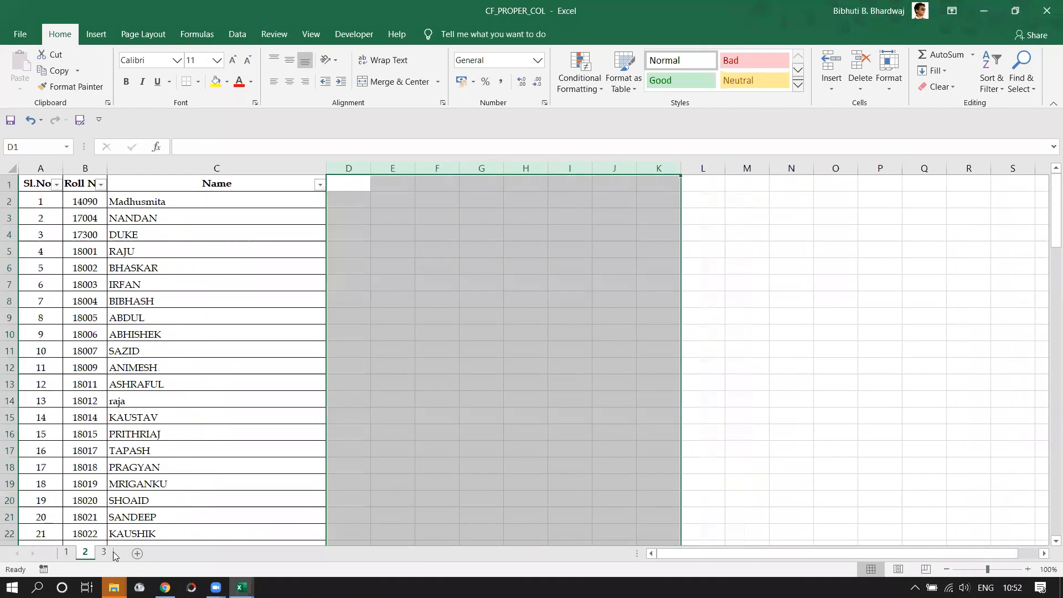
pyautogui.click(108, 553)
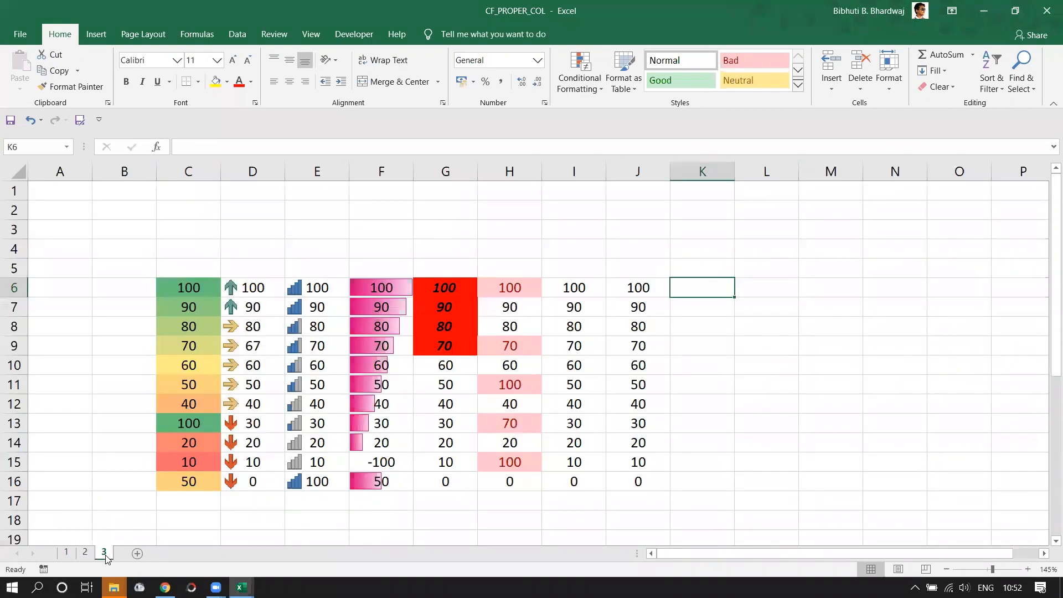
pyautogui.scroll(-6, 280, 477)
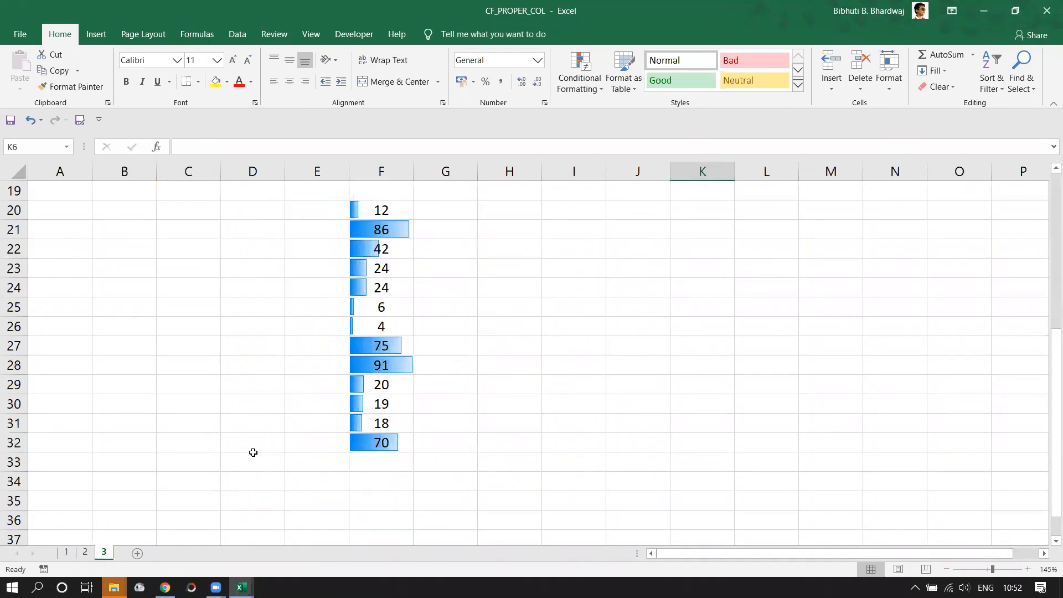
pyautogui.scroll(-2, 289, 456)
pyautogui.scroll(-1, 285, 451)
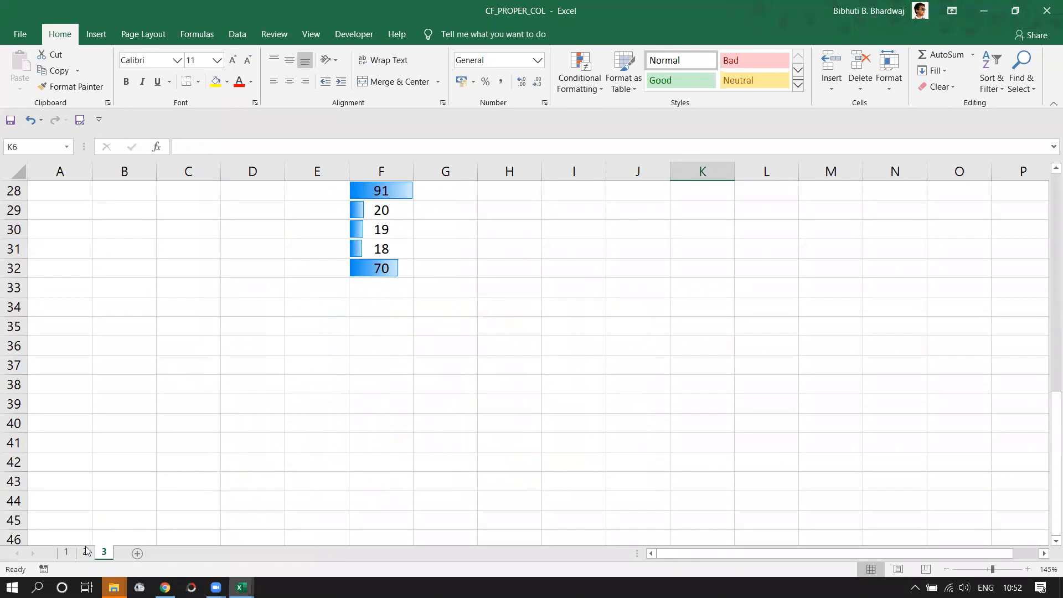
pyautogui.click(69, 552)
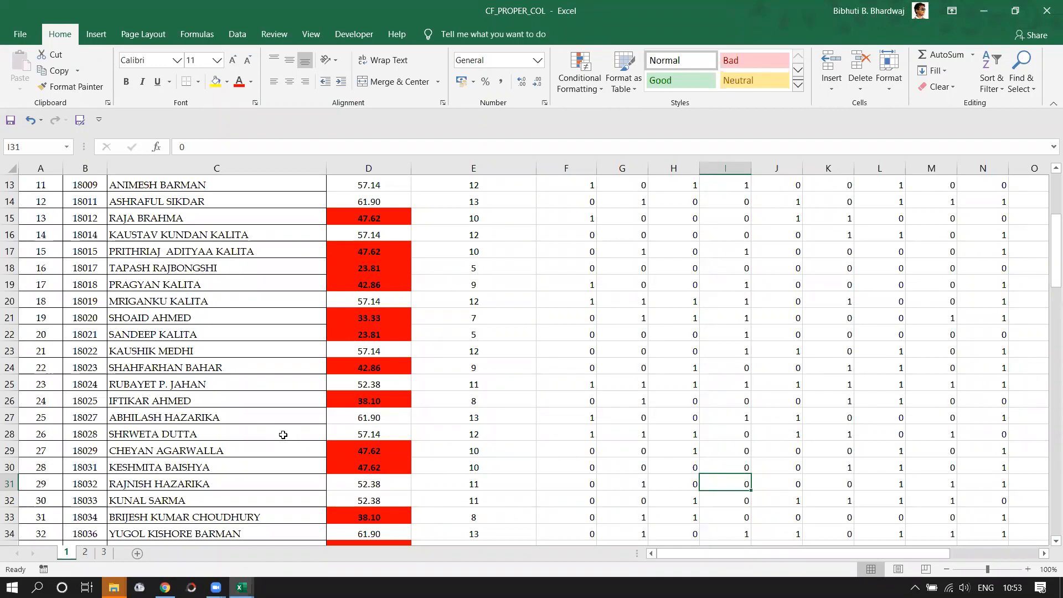
# Step: Minimise the open workbooks and open the RANDOMIZATION workbook from the DAY 5 Worksheets folder in File Explorer
pyautogui.click(988, 12)
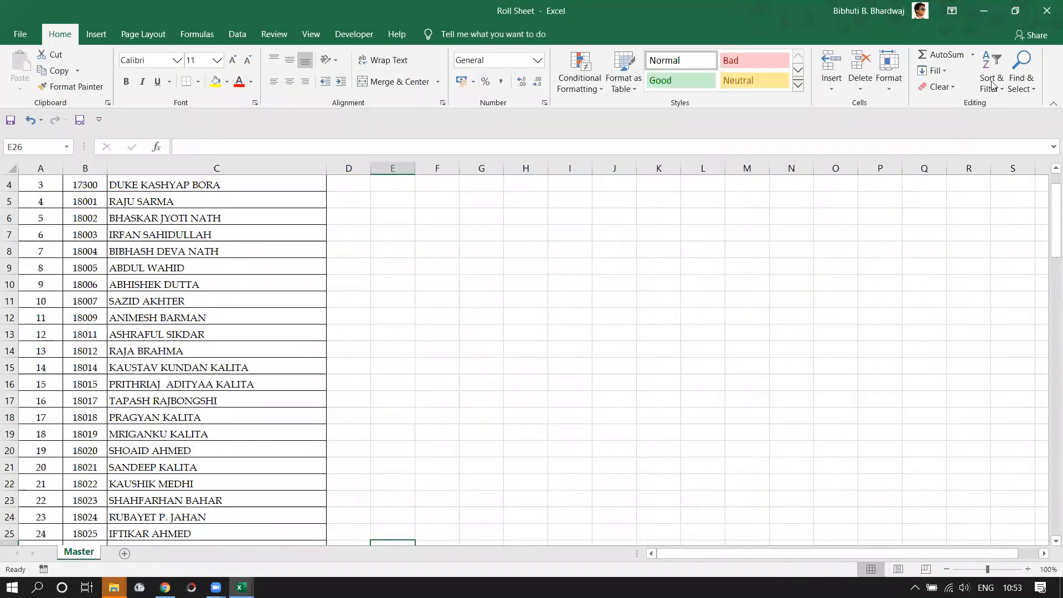
pyautogui.click(975, 10)
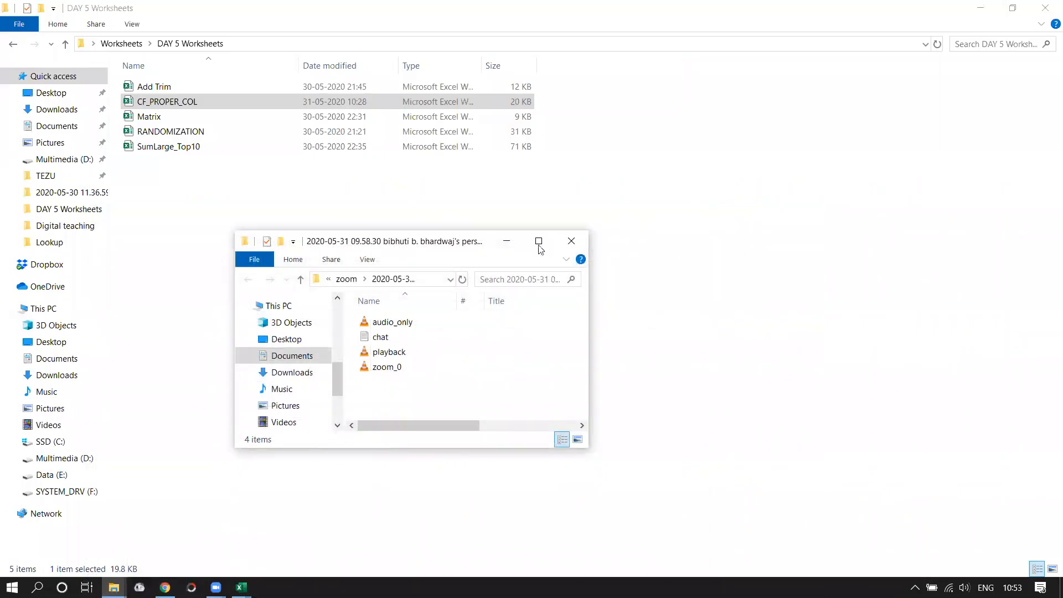
pyautogui.click(511, 239)
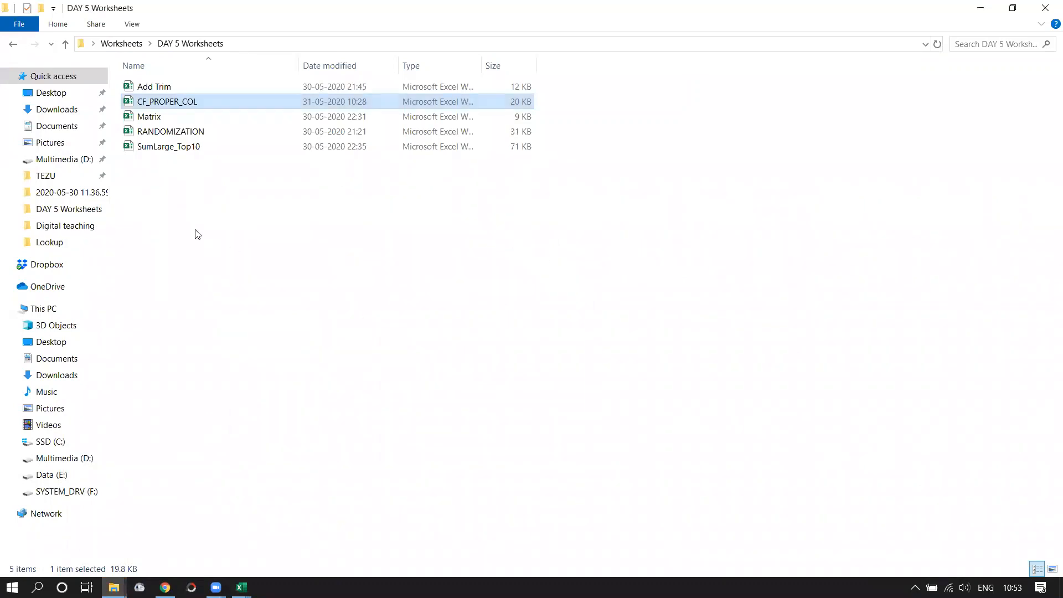
pyautogui.doubleClick(190, 133)
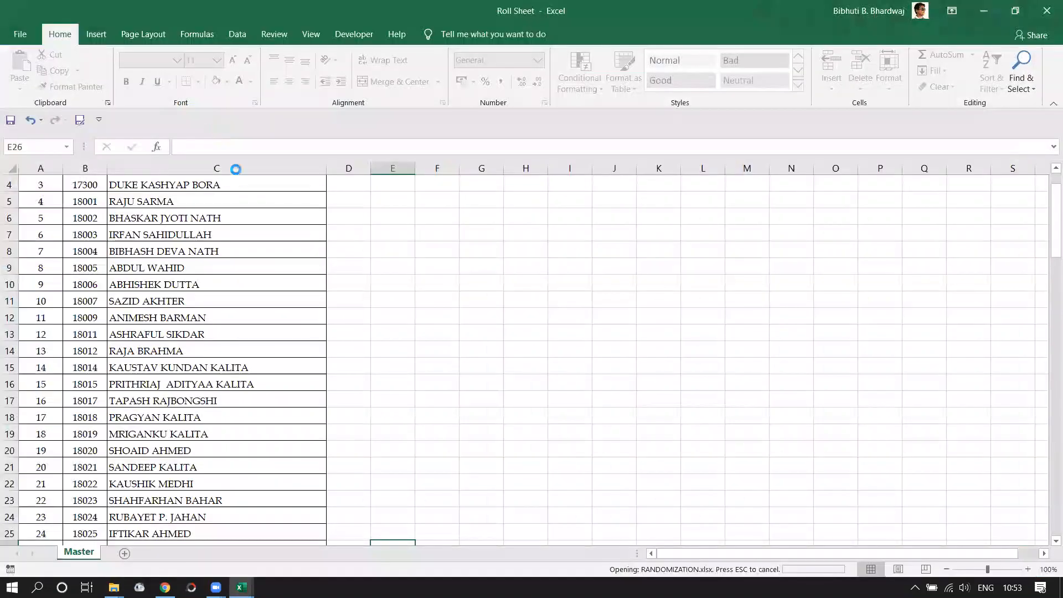
pyautogui.click(449, 286)
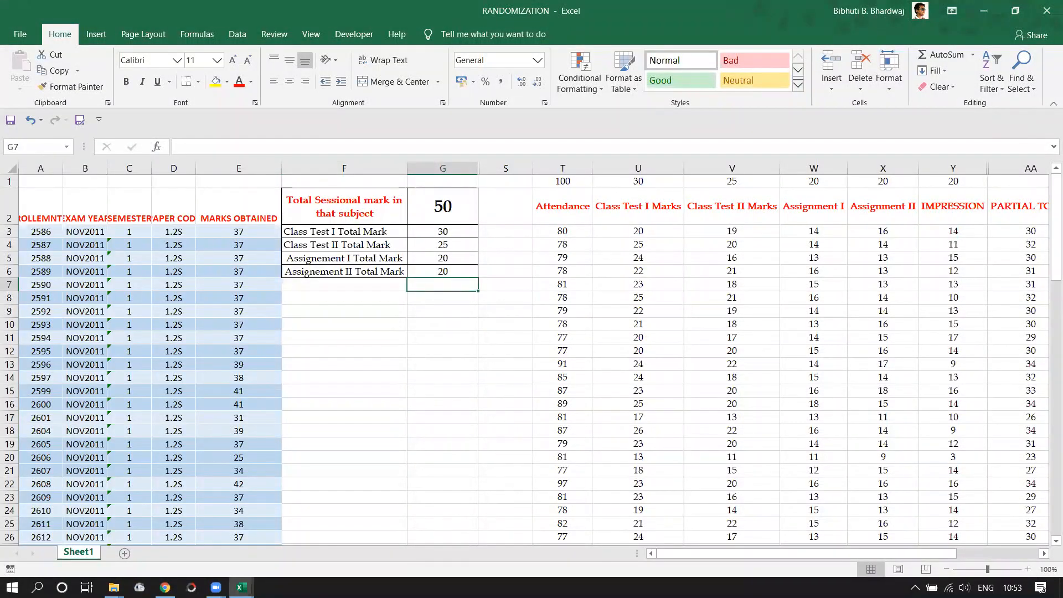
# Step: Return to the DAY 5 Worksheets folder, open the SumLarge_Top10 workbook and show its CT-I sheet
pyautogui.click(976, 7)
pyautogui.click(975, 7)
pyautogui.doubleClick(166, 147)
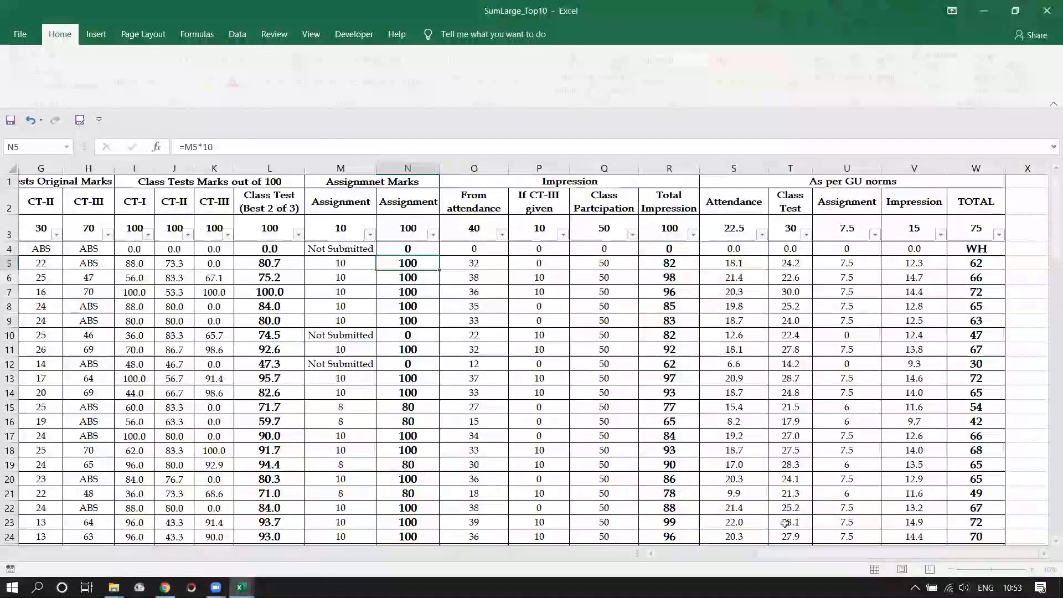
pyautogui.click(684, 552)
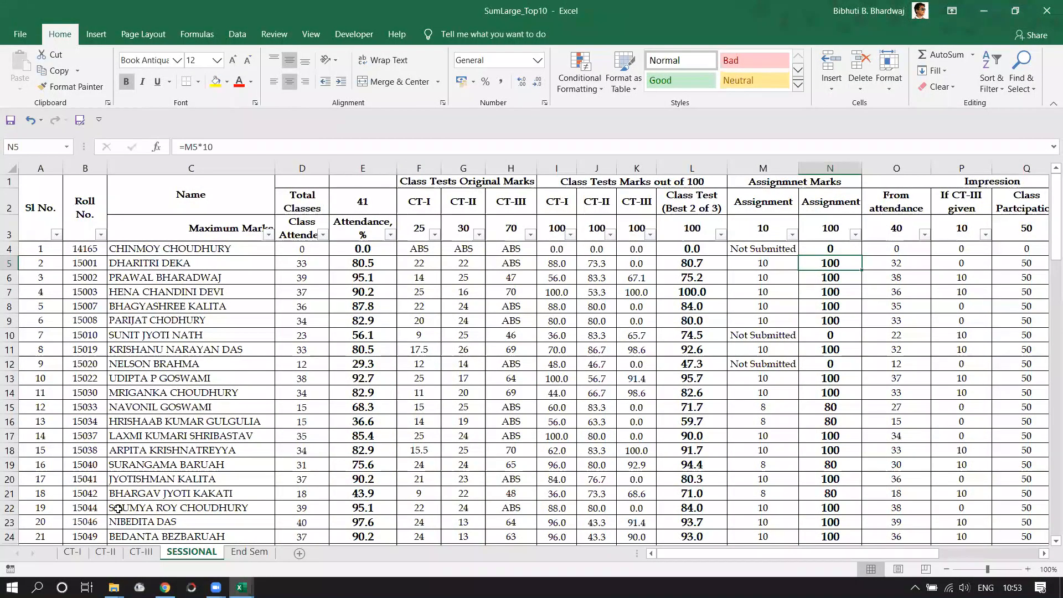
pyautogui.click(72, 552)
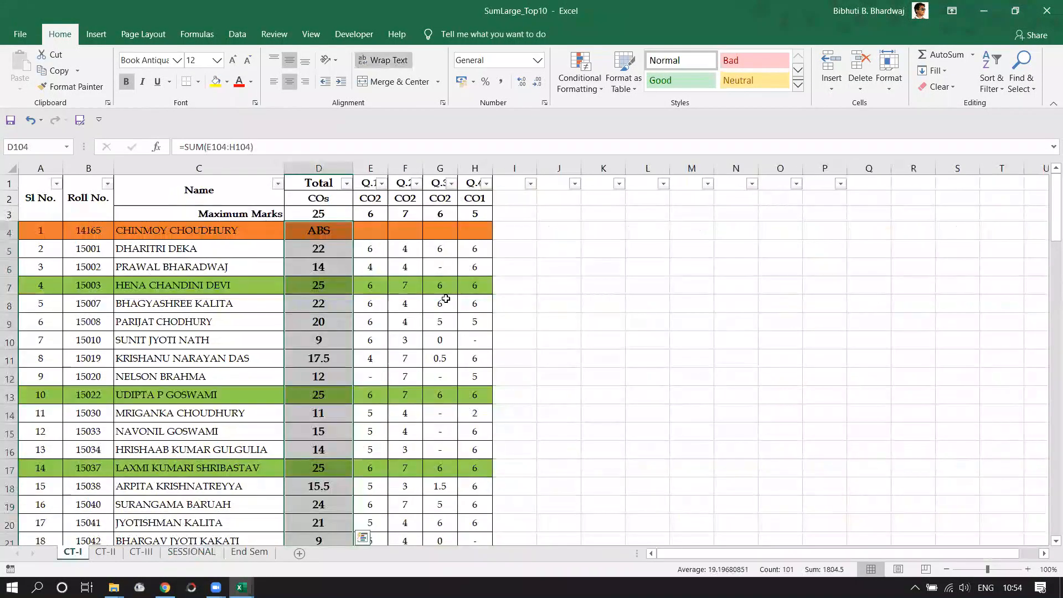
# Step: Review the marks on the CT-II, CT-III and End Sem sheets, and open the SESSIONAL sheet
pyautogui.click(107, 551)
pyautogui.scroll(12, 435, 280)
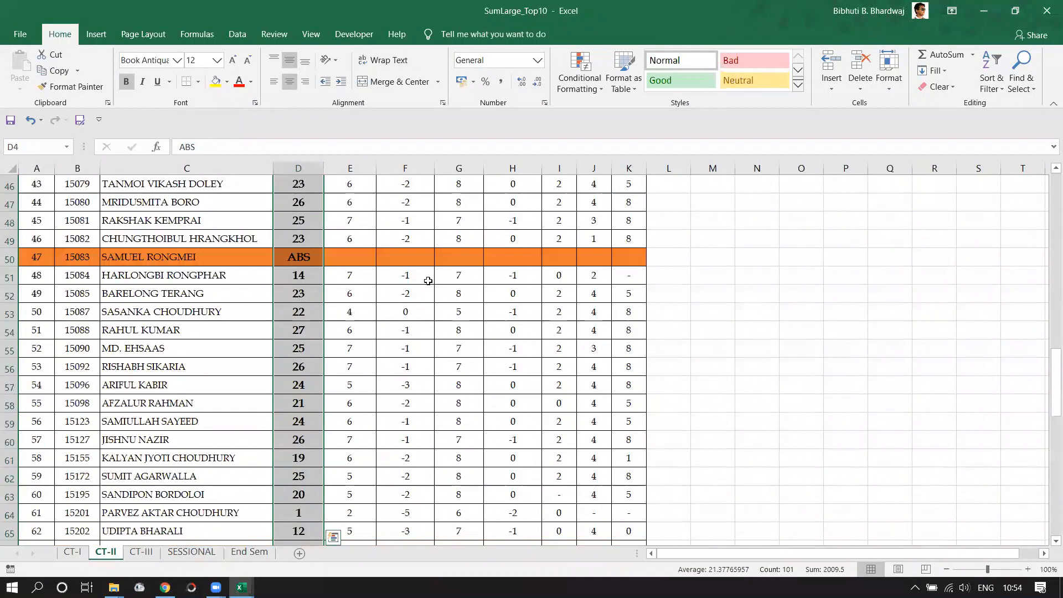
pyautogui.scroll(10, 428, 281)
pyautogui.click(141, 552)
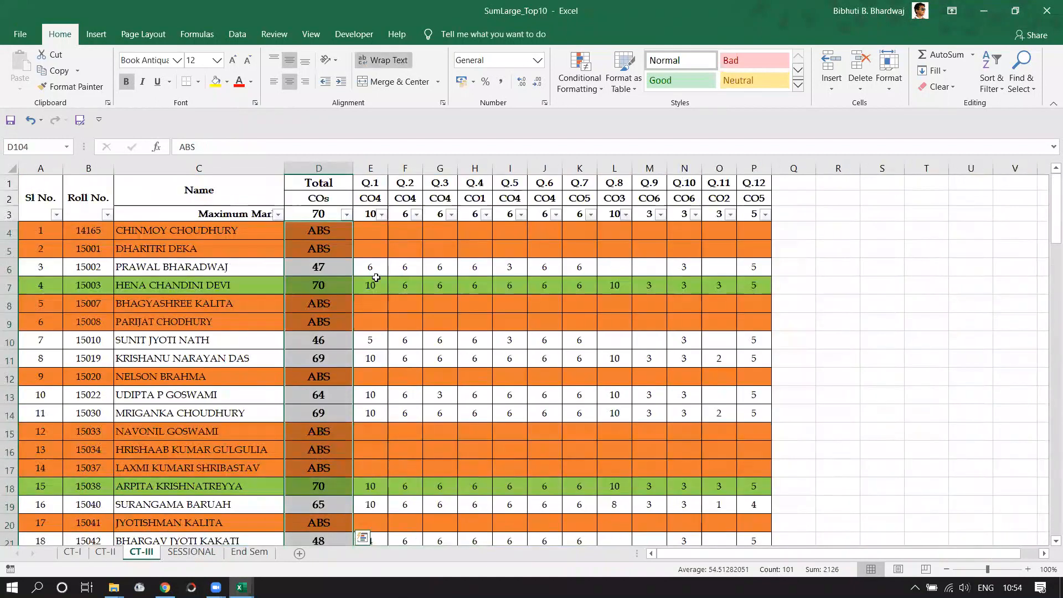
pyautogui.click(249, 552)
pyautogui.scroll(4, 210, 243)
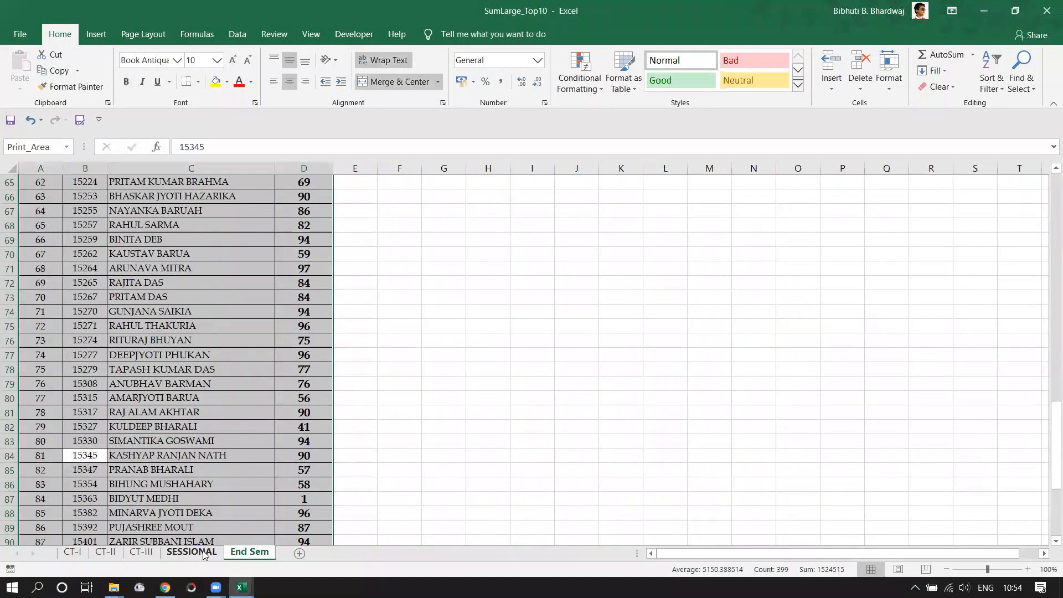
pyautogui.click(191, 552)
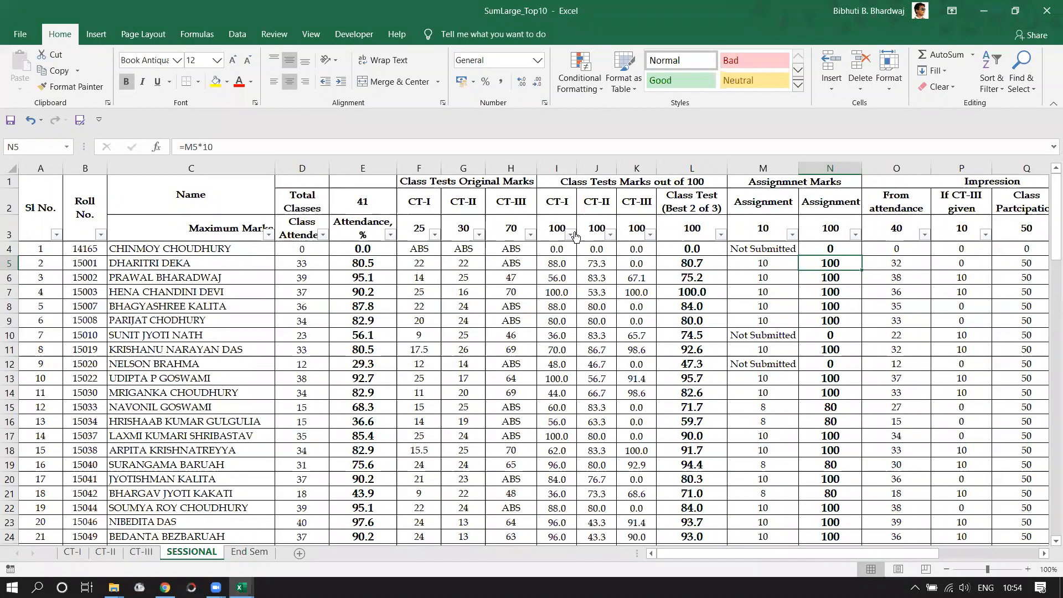
# Step: Compare the maximum marks in row 3 of the original class tests with those of the marks out of 100
pyautogui.click(558, 230)
pyautogui.click(418, 230)
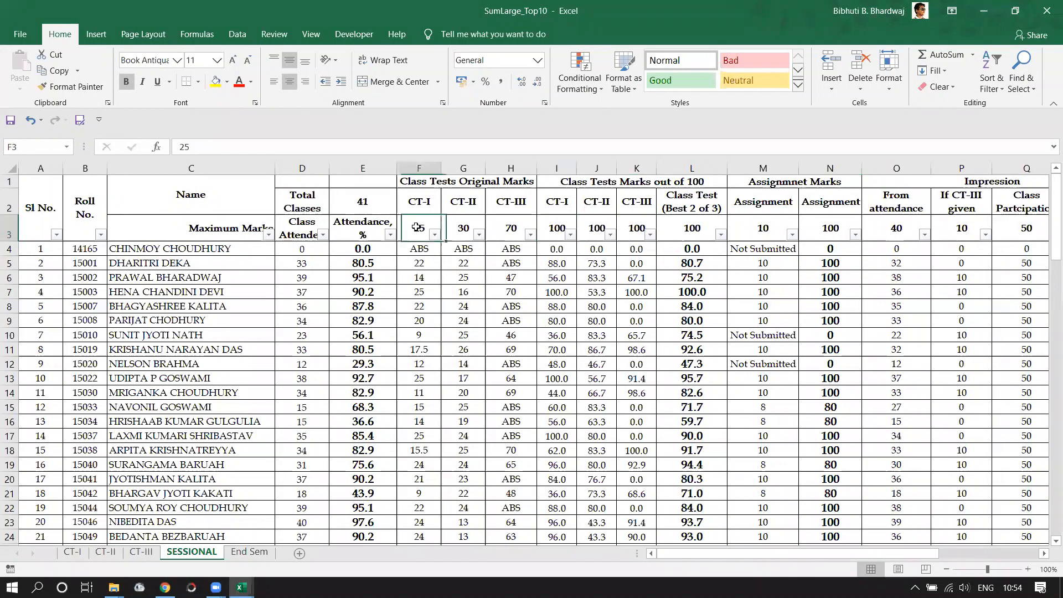
pyautogui.click(570, 227)
pyautogui.click(463, 229)
pyautogui.click(635, 227)
pyautogui.click(514, 229)
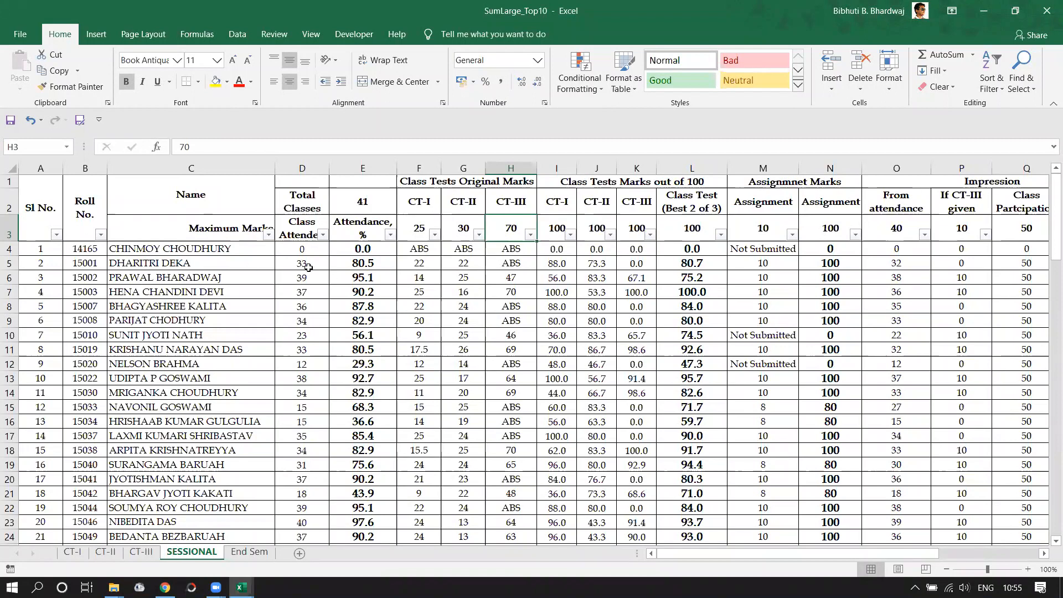
# Step: Examine the original class test marks of the students in rows 5 to 7 to identify each one's best two tests
pyautogui.click(37, 264)
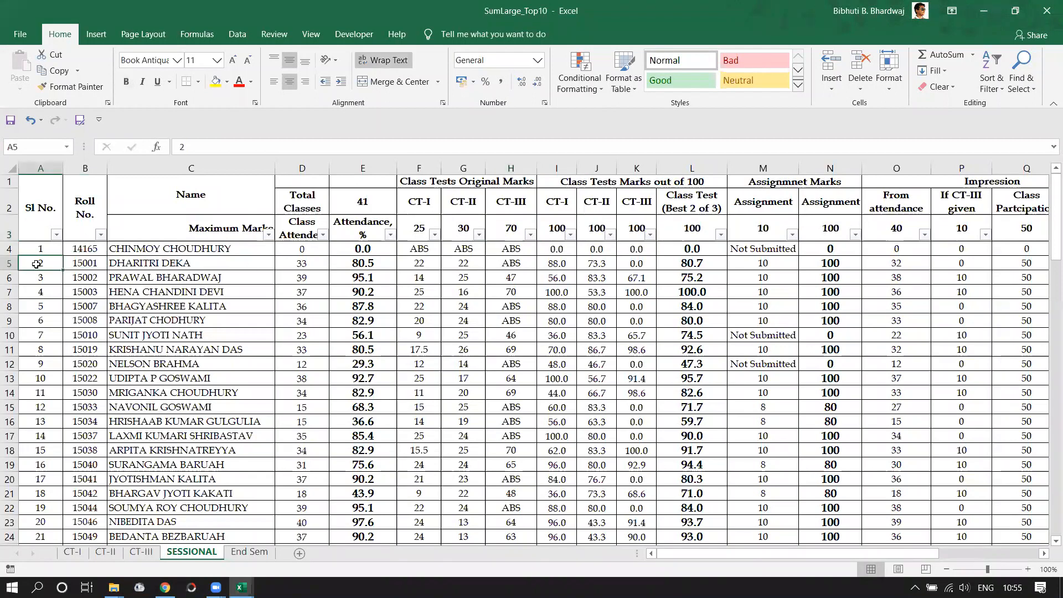
pyautogui.click(9, 263)
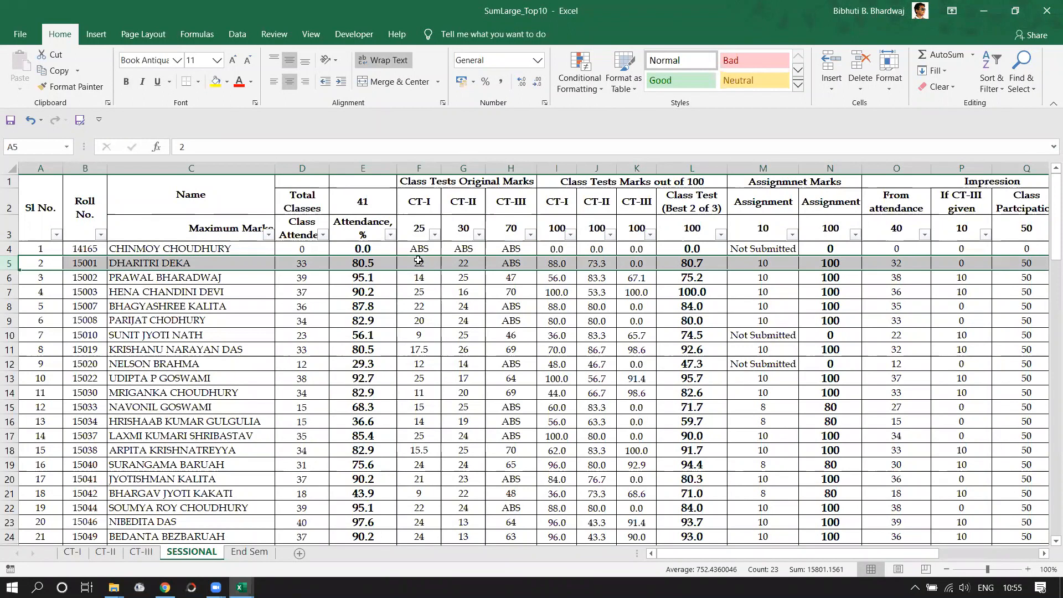
pyautogui.moveTo(419, 264); pyautogui.dragTo(446, 260)
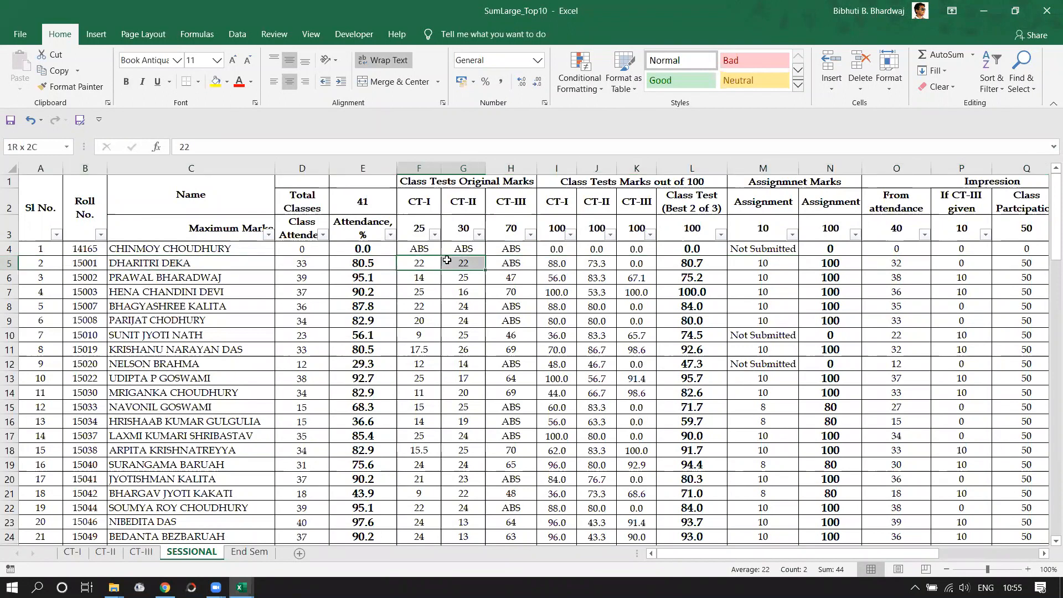
pyautogui.click(9, 276)
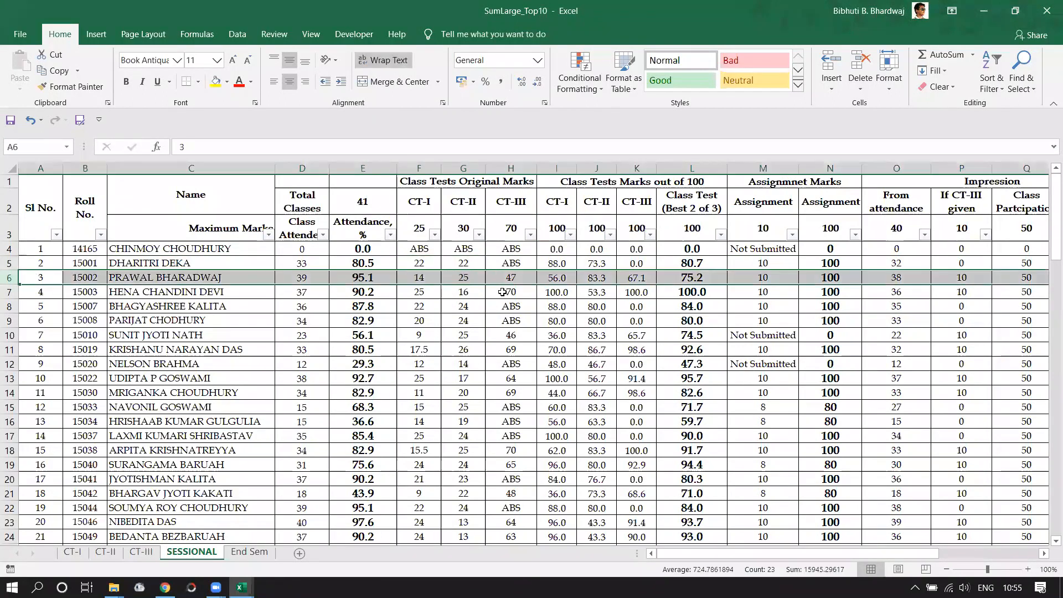
pyautogui.moveTo(470, 279); pyautogui.dragTo(501, 275)
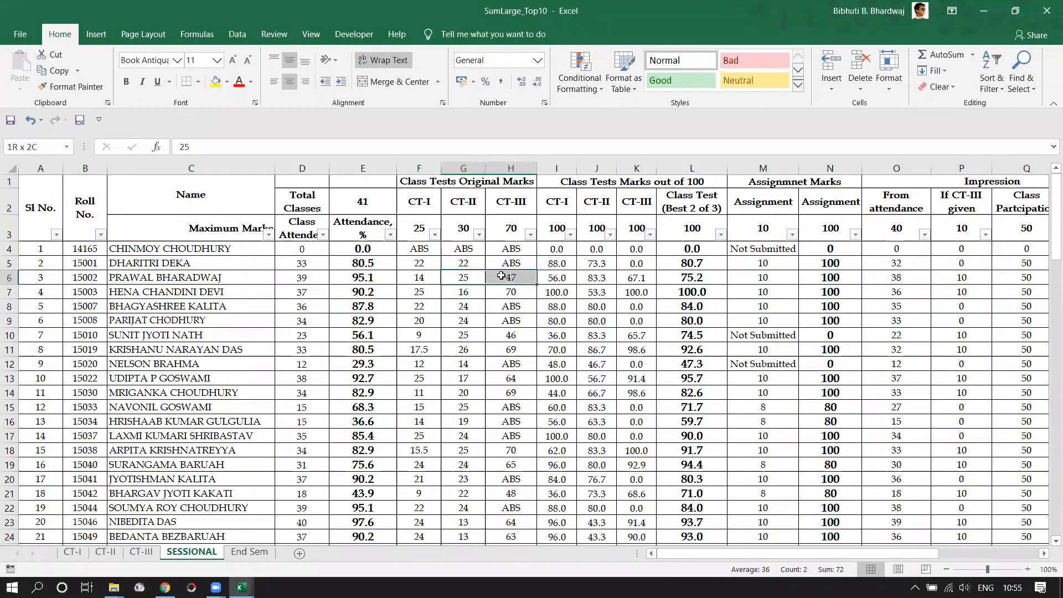
pyautogui.click(430, 291)
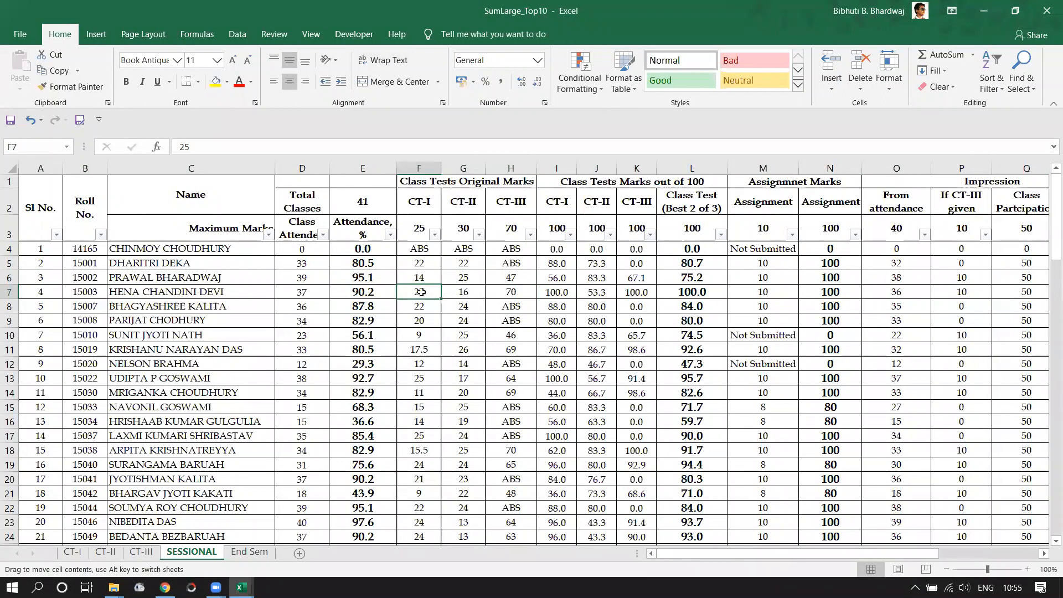
pyautogui.click(501, 291)
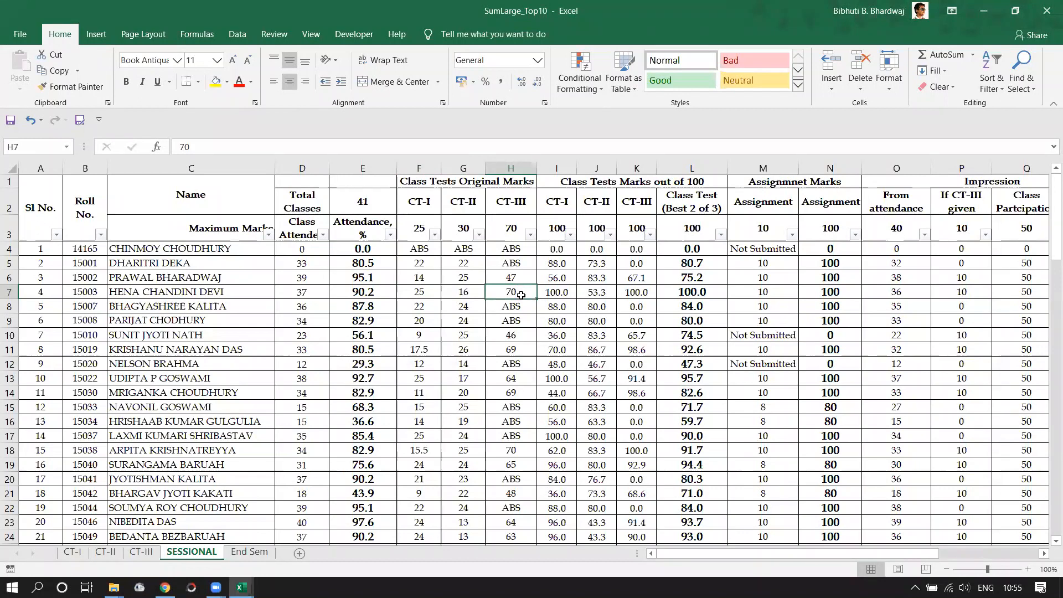
# Step: Inspect the class test marks scaled to 100 in columns I to K for the students in rows 5 to 7
pyautogui.click(560, 293)
pyautogui.click(639, 296)
pyautogui.click(604, 277)
pyautogui.click(632, 273)
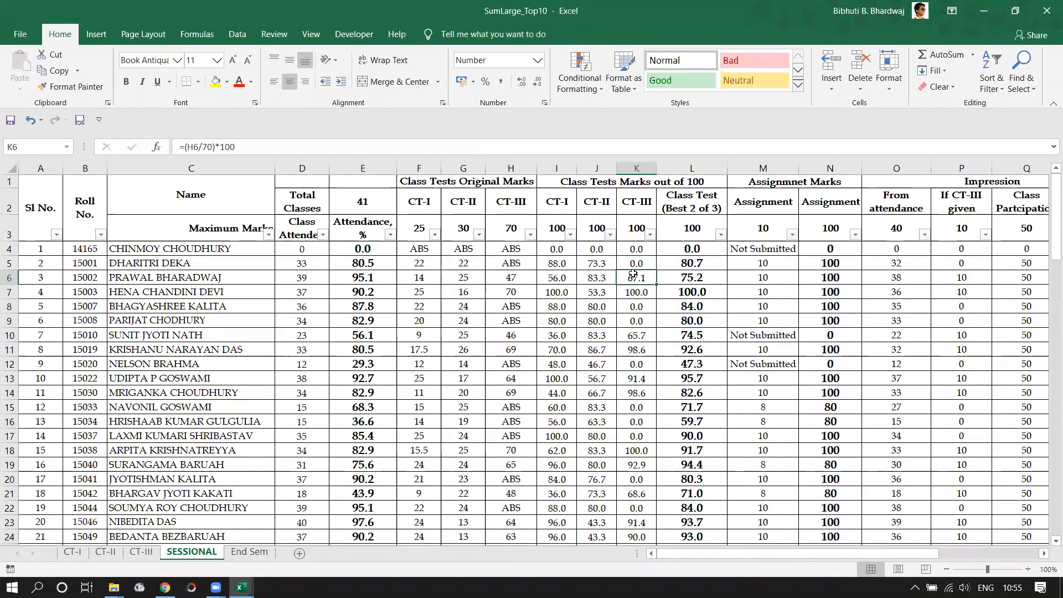
pyautogui.moveTo(556, 264); pyautogui.dragTo(596, 263)
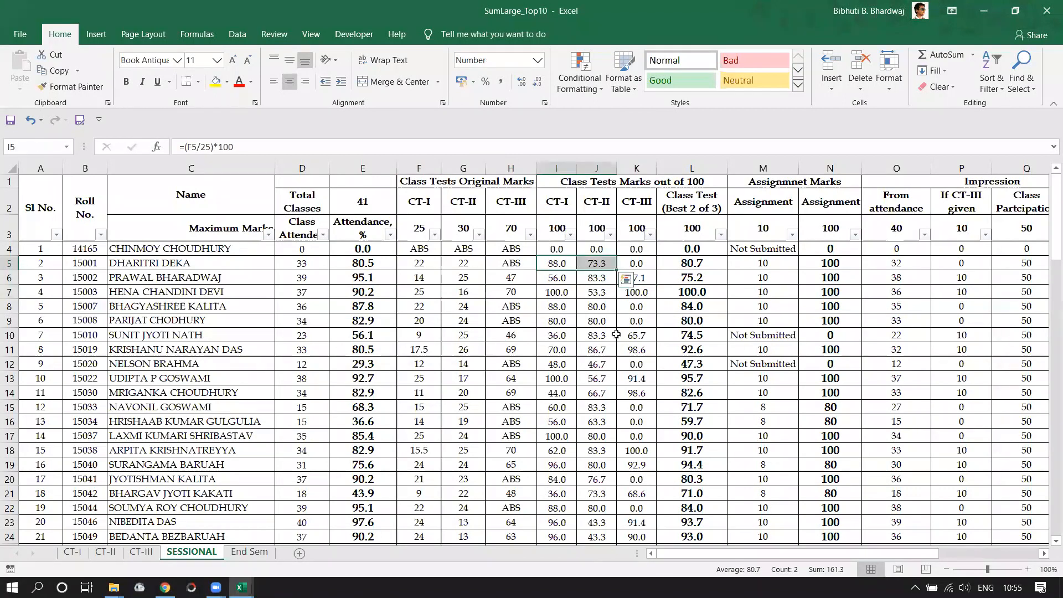
# Step: Examine the SUM and LARGE formula in L5 that averages the best two of three class tests, keeping it as is
pyautogui.doubleClick(699, 262)
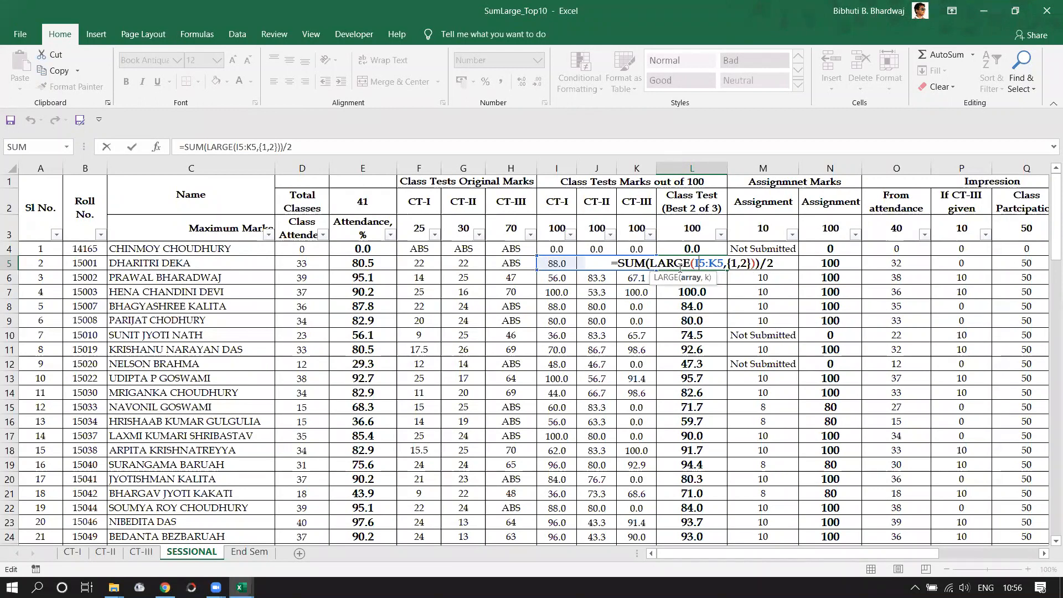
pyautogui.moveTo(618, 263)
pyautogui.mouseDown()
pyautogui.moveTo(643, 263)
pyautogui.moveTo(623, 264)
pyautogui.mouseUp()
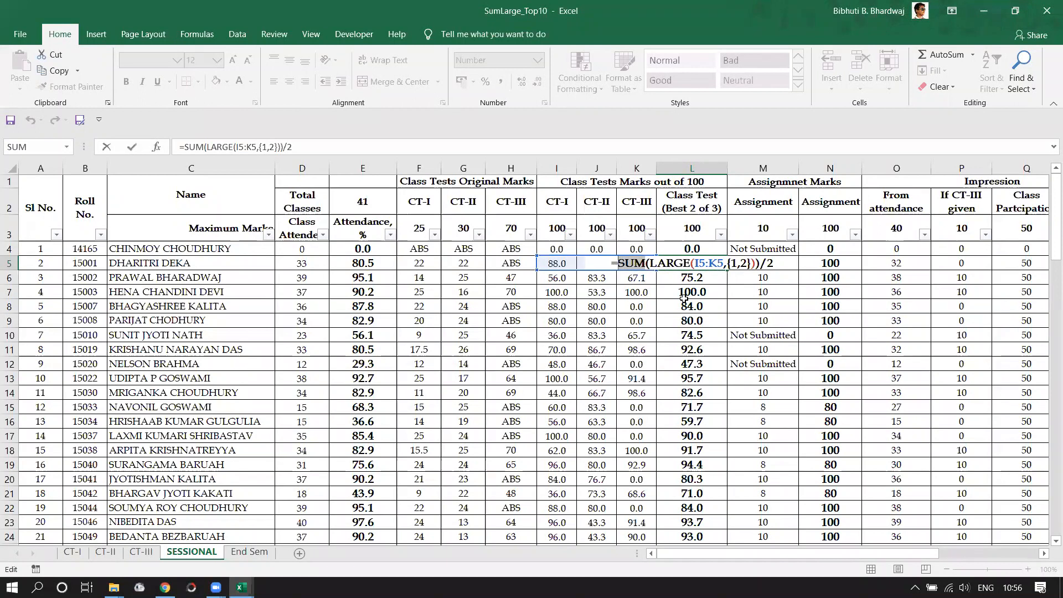
pyautogui.click(774, 262)
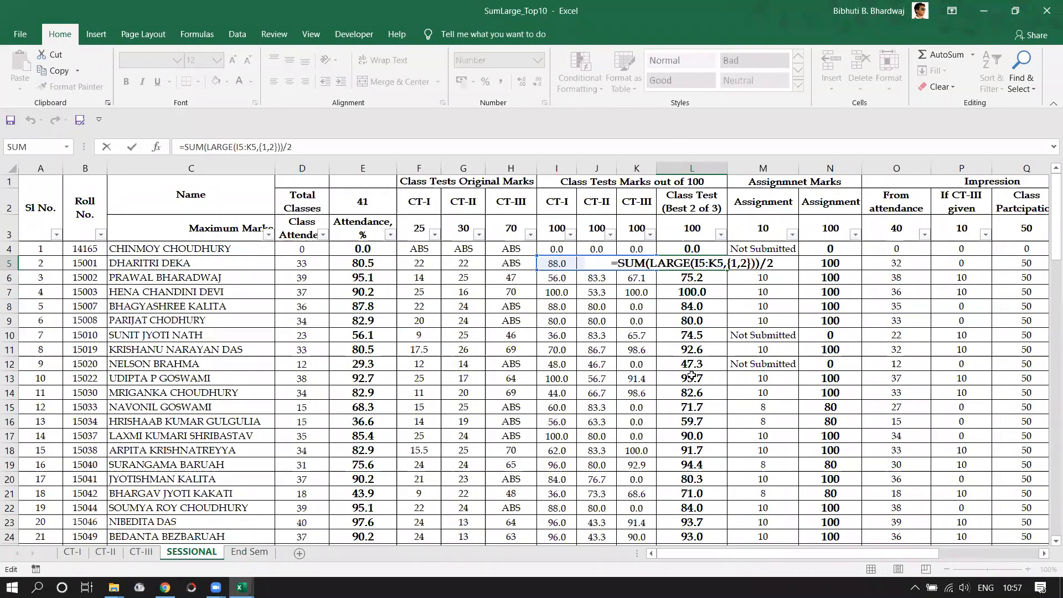
pyautogui.press('Return')
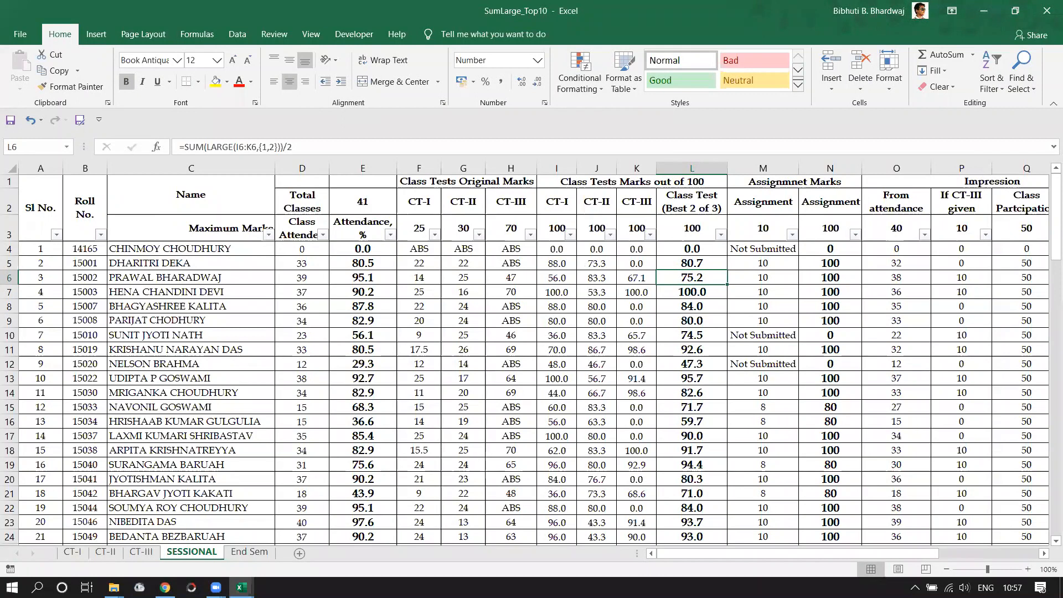
# Step: Highlight the top 10% of the TOTAL marks in W4:W104 with Light Red Fill with Dark Red Text and review the column
pyautogui.moveTo(757, 555); pyautogui.dragTo(962, 556)
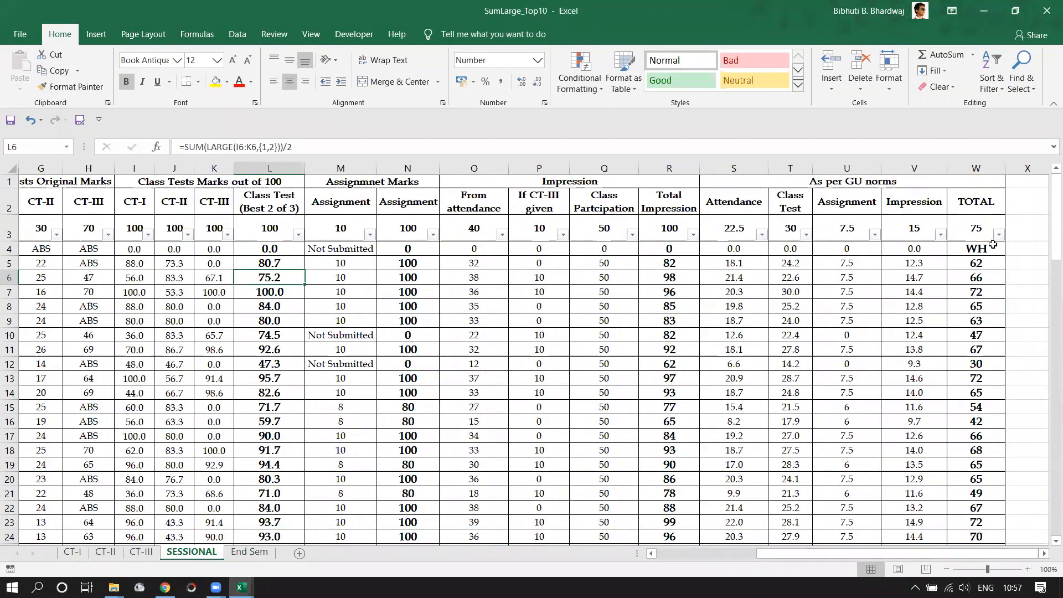
pyautogui.click(972, 248)
pyautogui.moveTo(971, 249); pyautogui.dragTo(966, 500)
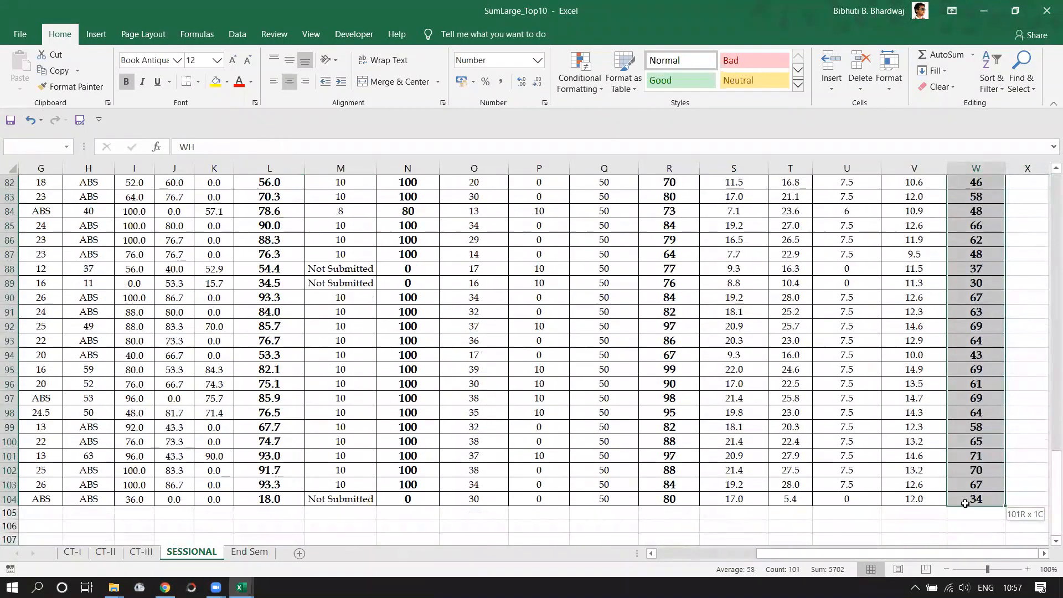
pyautogui.click(575, 91)
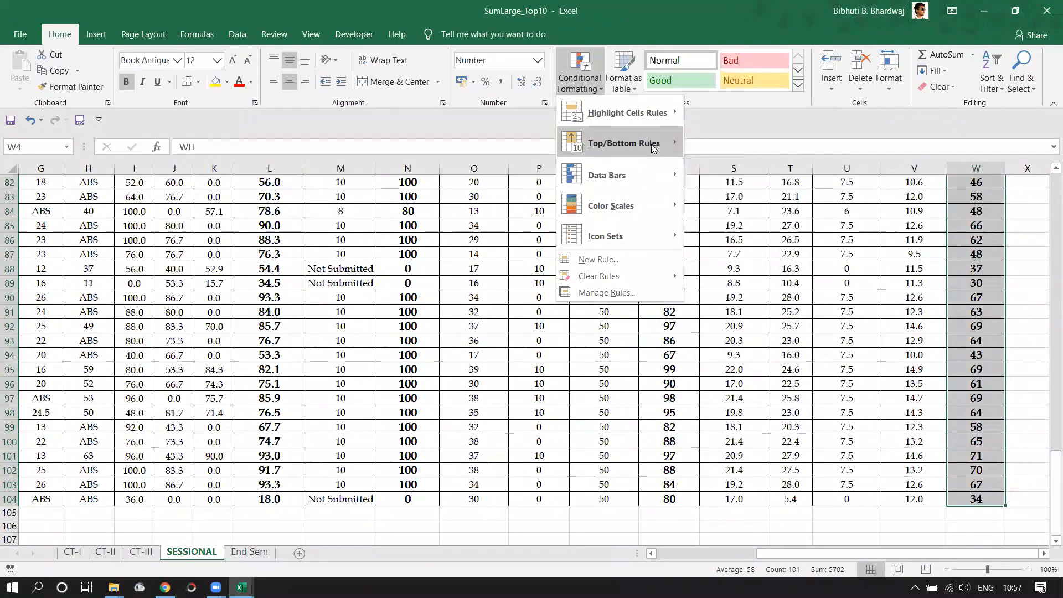
pyautogui.moveTo(652, 147)
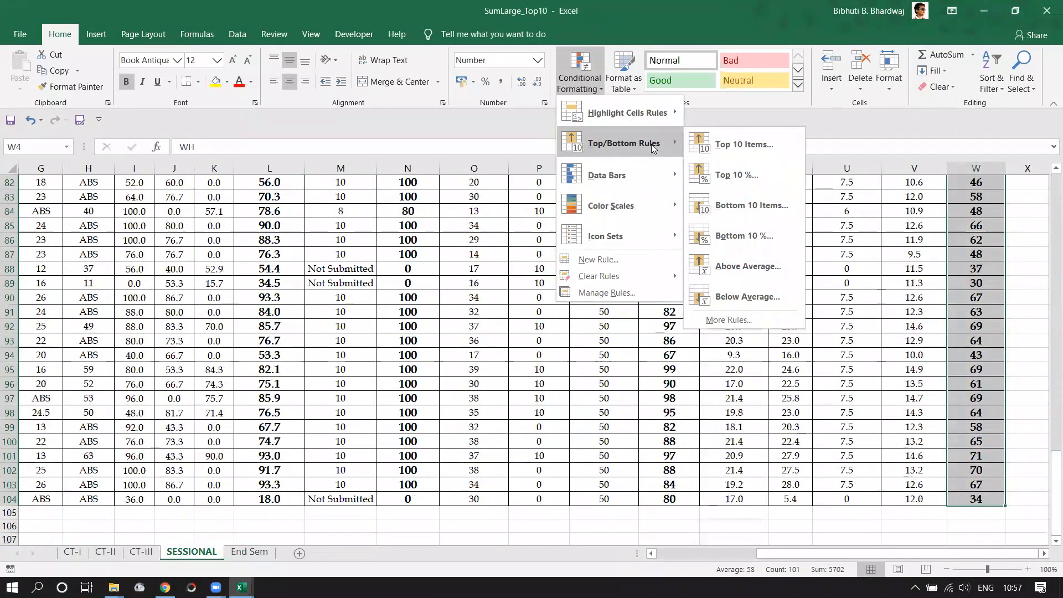
pyautogui.click(735, 176)
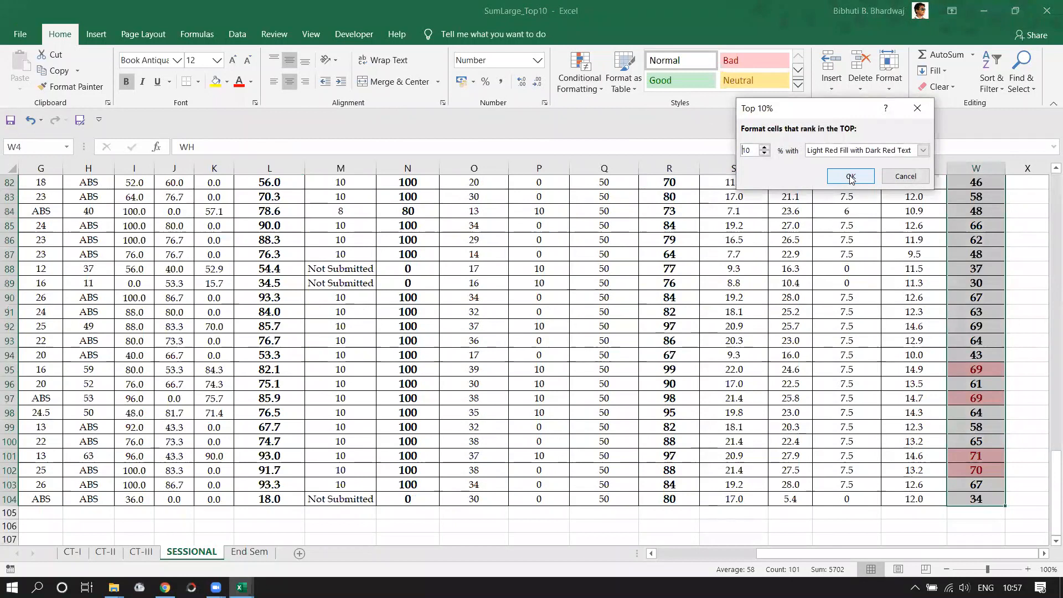
pyautogui.click(851, 176)
pyautogui.scroll(3, 968, 336)
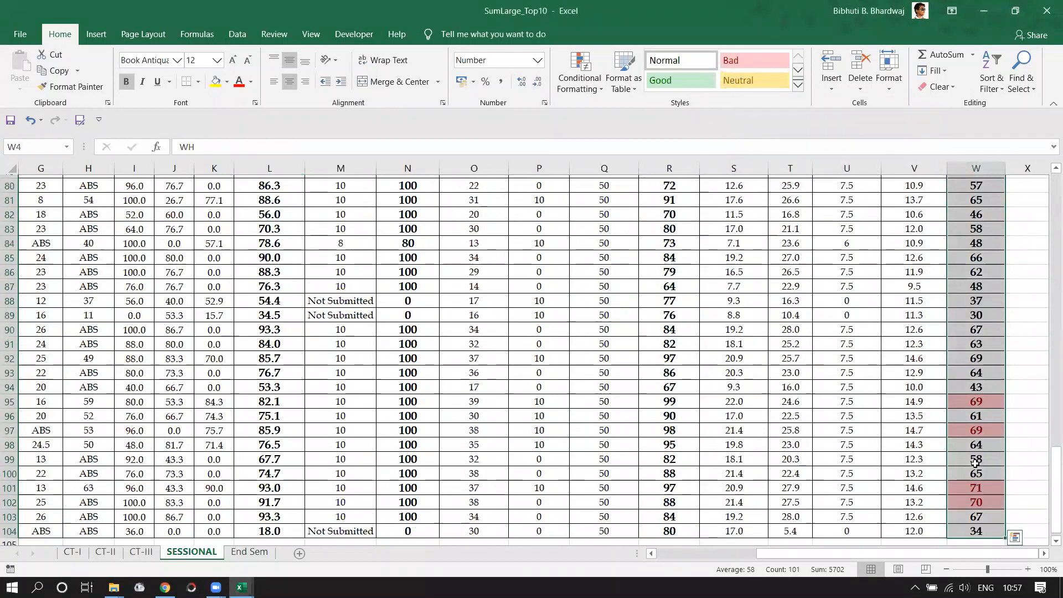
pyautogui.scroll(19, 967, 337)
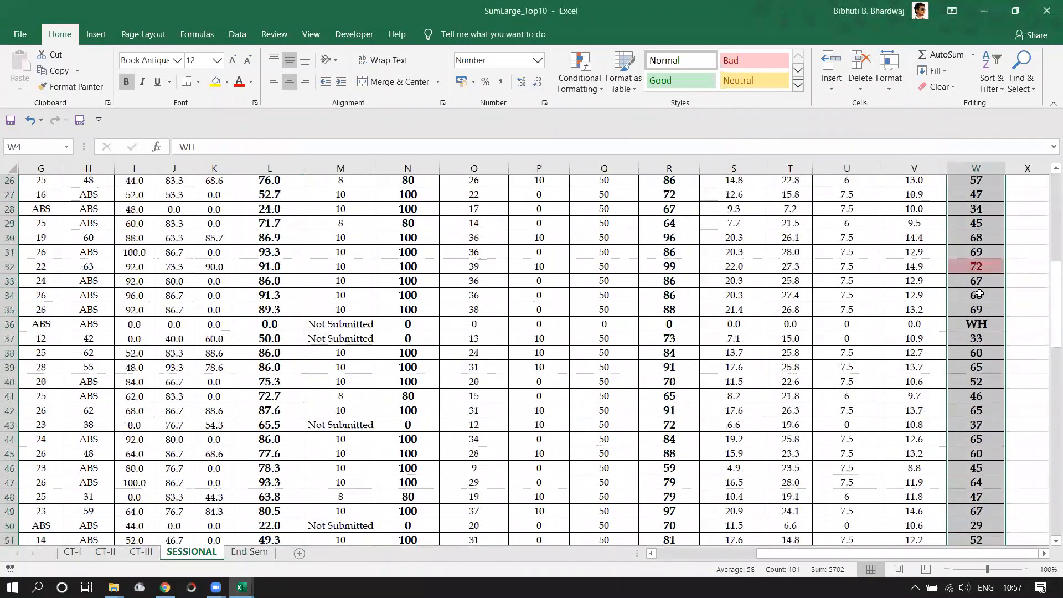
pyautogui.scroll(5, 978, 292)
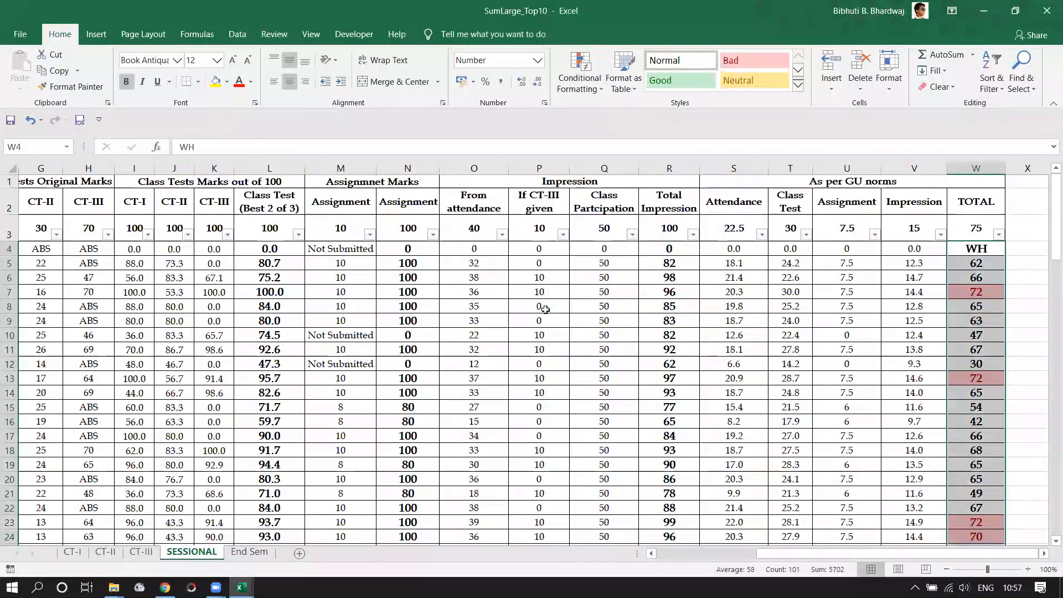
pyautogui.click(797, 309)
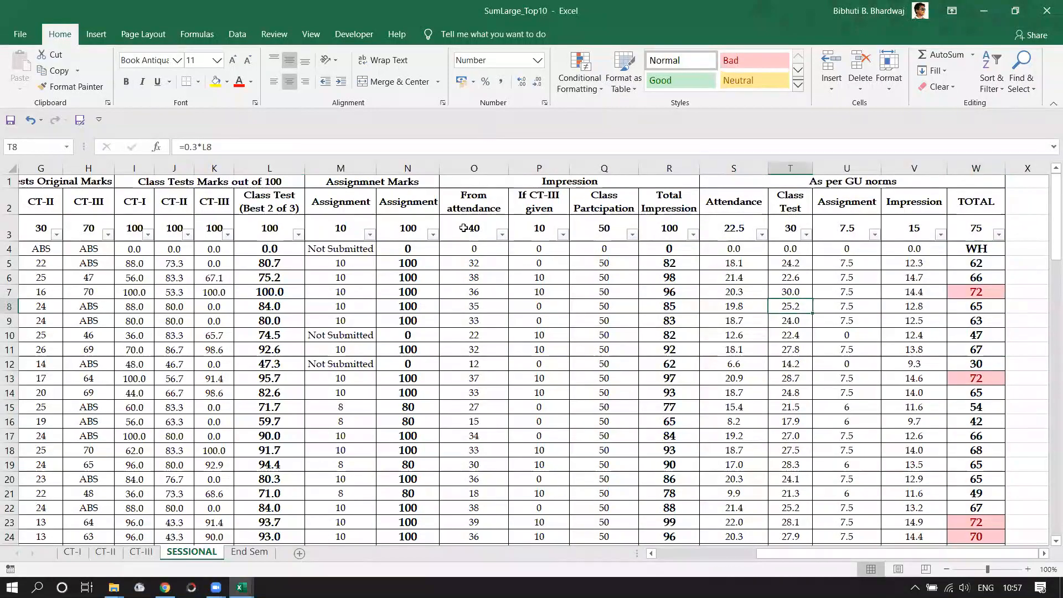
# Step: Close the SumLarge_Top10 workbook without saving, minimise the Roll Sheet workbook and switch to the RANDOMIZATION workbook
pyautogui.click(1040, 17)
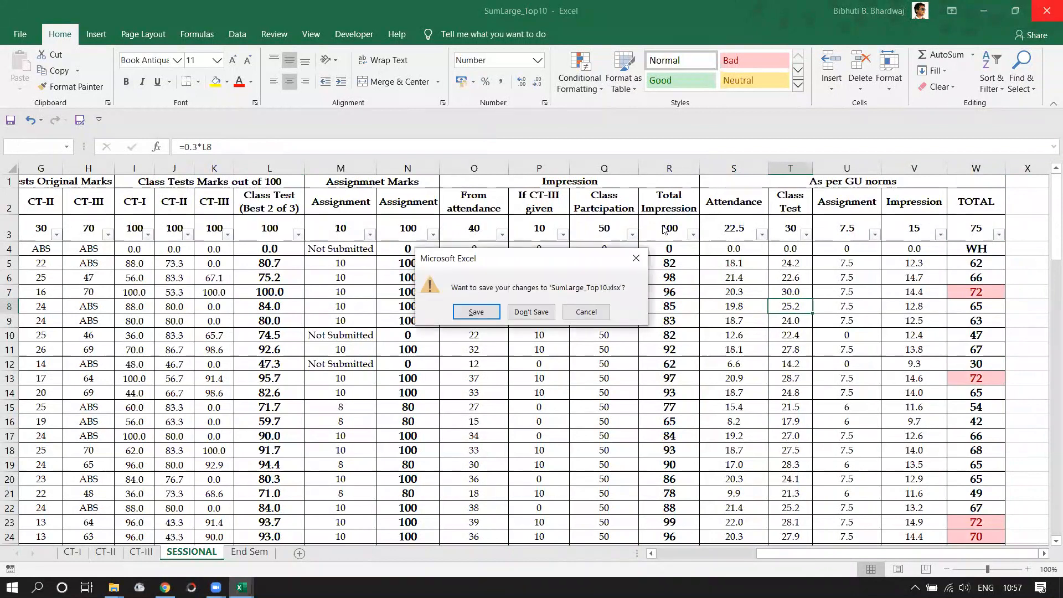
pyautogui.click(532, 316)
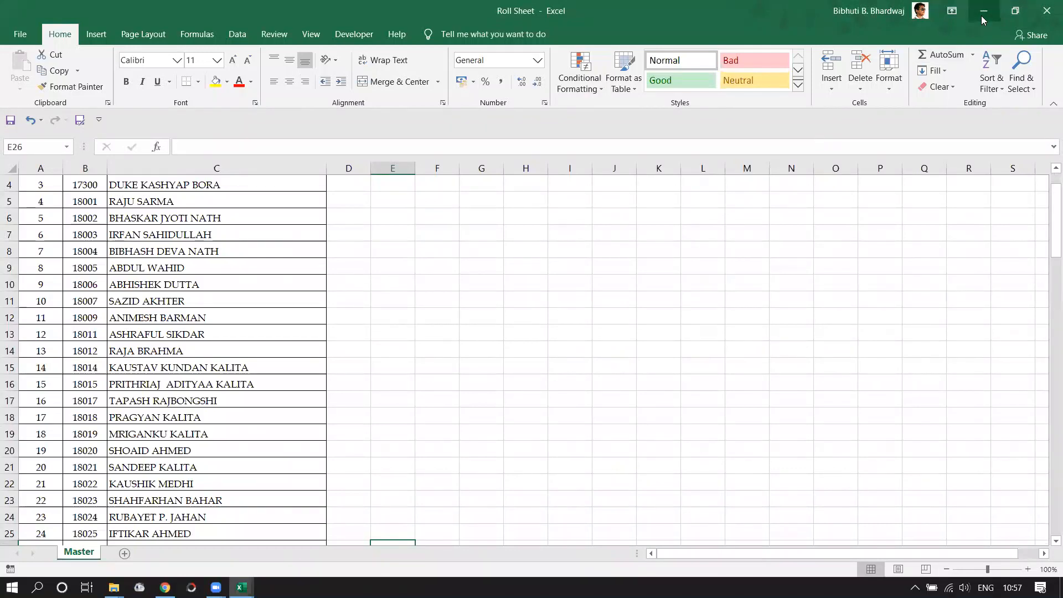
pyautogui.click(982, 20)
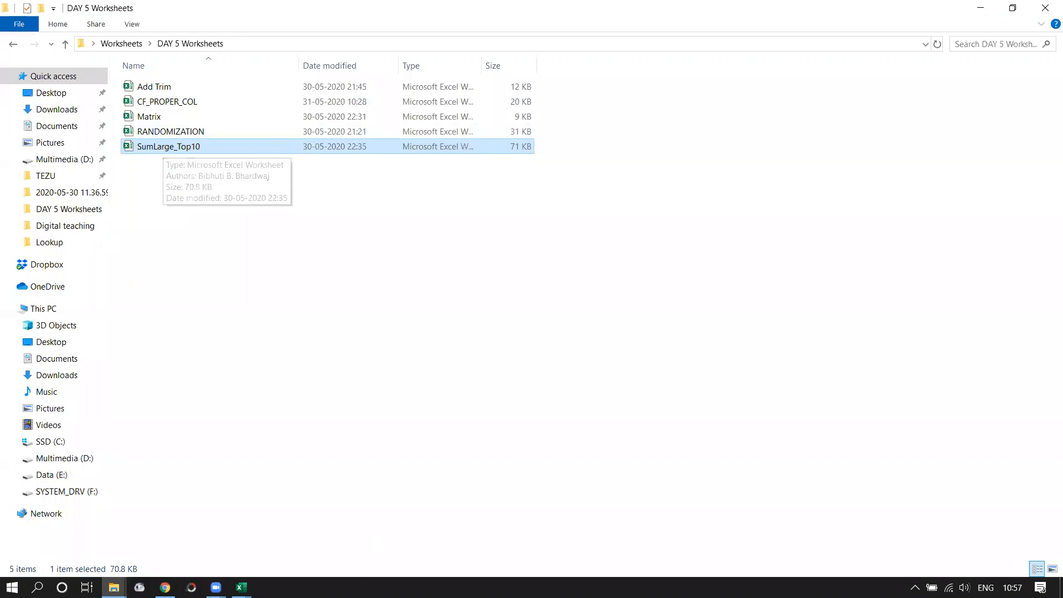
pyautogui.click(241, 587)
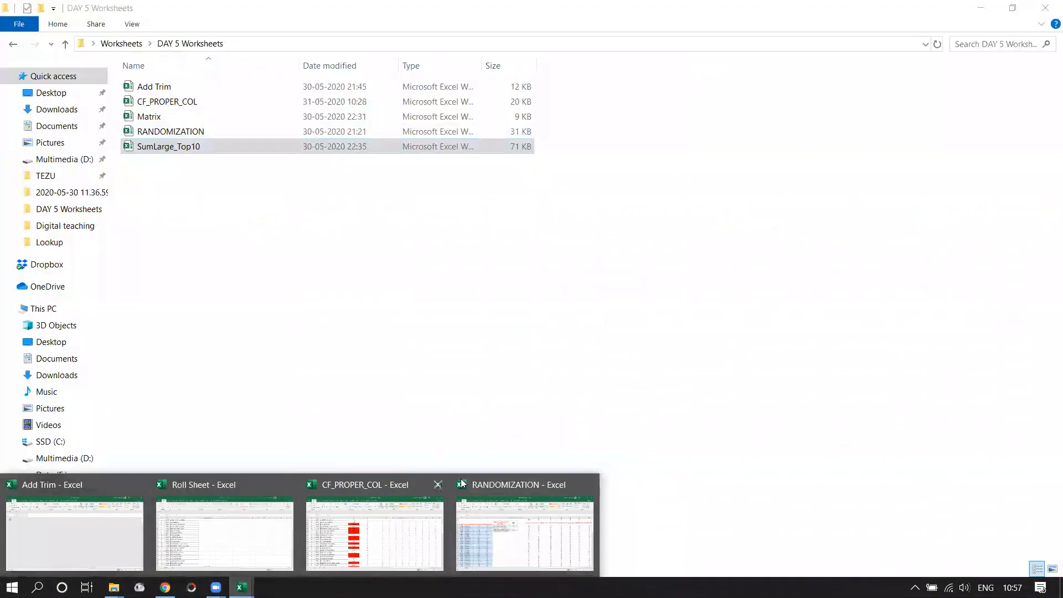
pyautogui.click(208, 194)
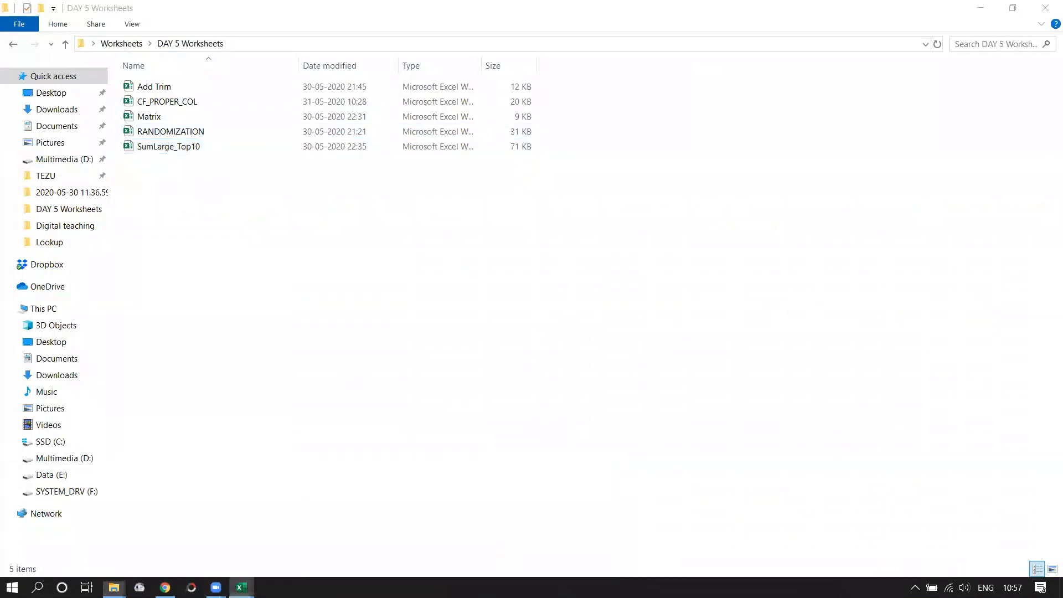
pyautogui.click(241, 587)
pyautogui.click(523, 543)
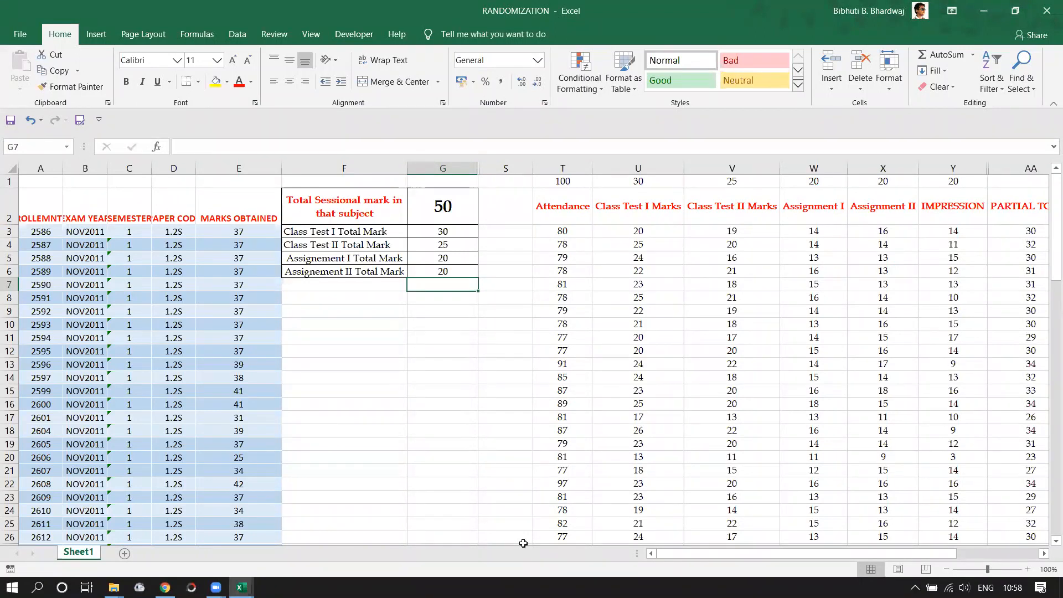
# Step: Select the MARKS OBTAINED values in column E from E3 down and look through them
pyautogui.click(239, 234)
pyautogui.moveTo(240, 250); pyautogui.dragTo(239, 463)
pyautogui.scroll(19, 492, 451)
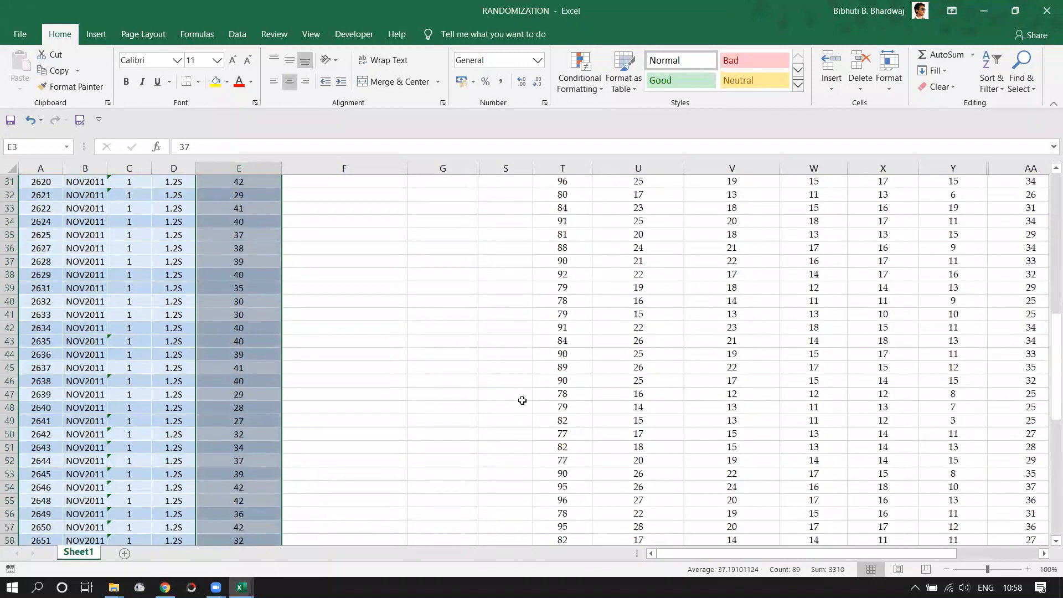
# Step: Hide the PARTIAL TOTAL column AA and return to the MARKS OBTAINED column
pyautogui.scroll(4, 524, 378)
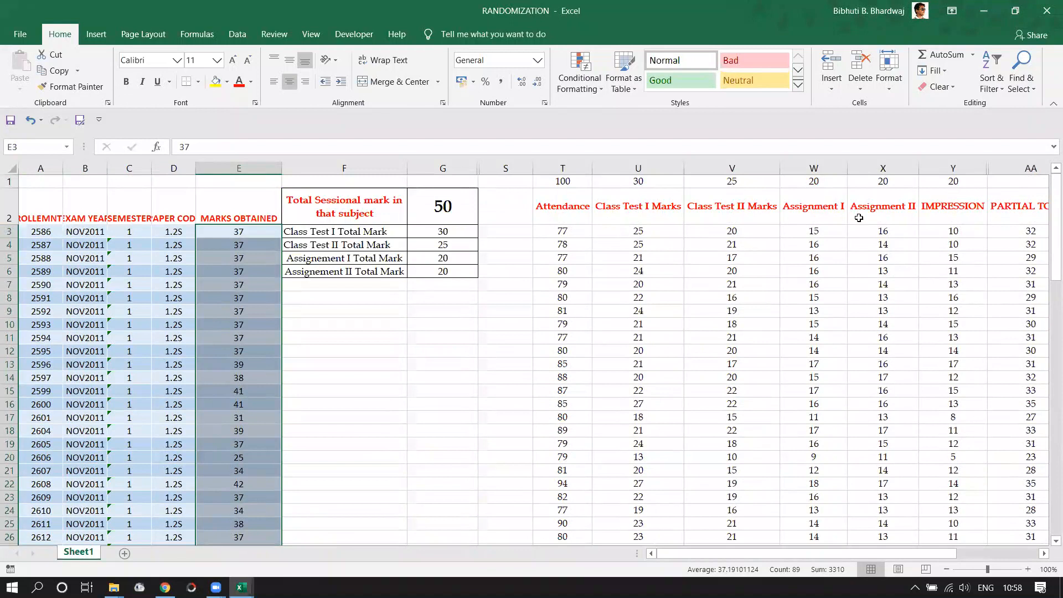
pyautogui.moveTo(833, 553); pyautogui.dragTo(845, 553)
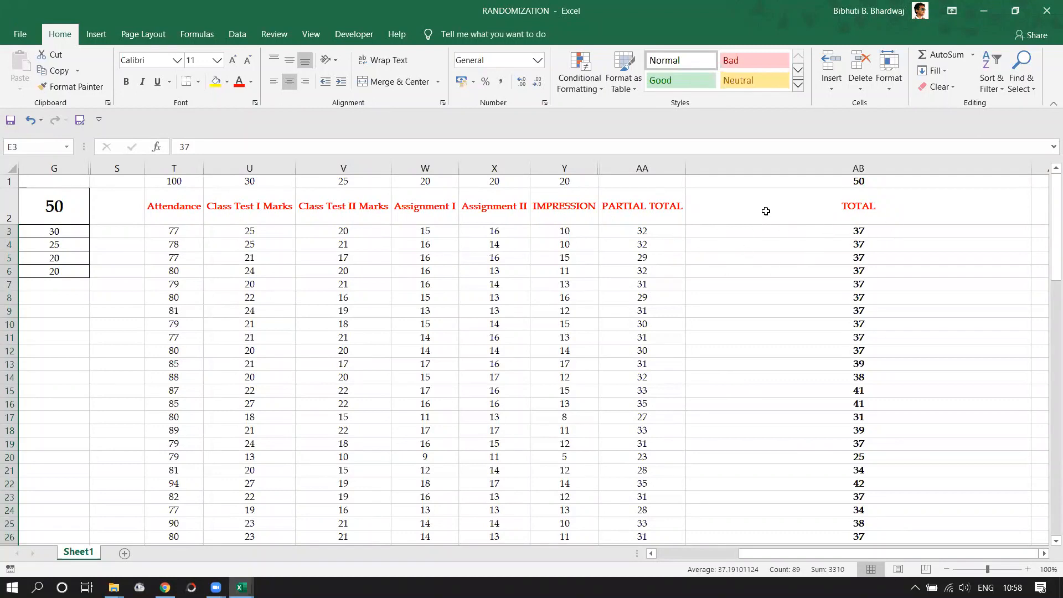
pyautogui.rightClick(642, 165)
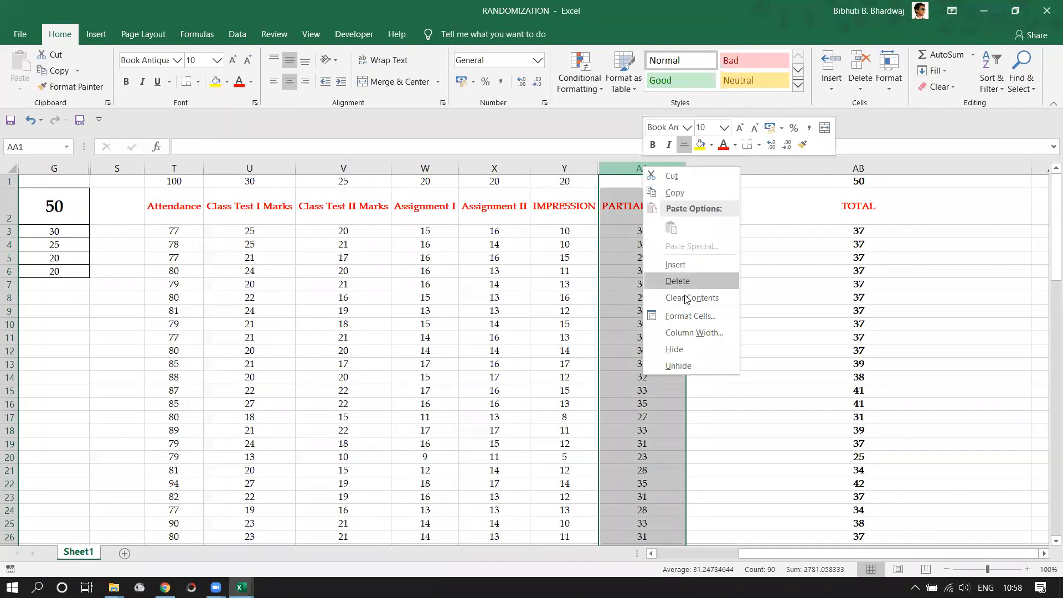
pyautogui.click(684, 348)
pyautogui.moveTo(917, 553); pyautogui.dragTo(854, 554)
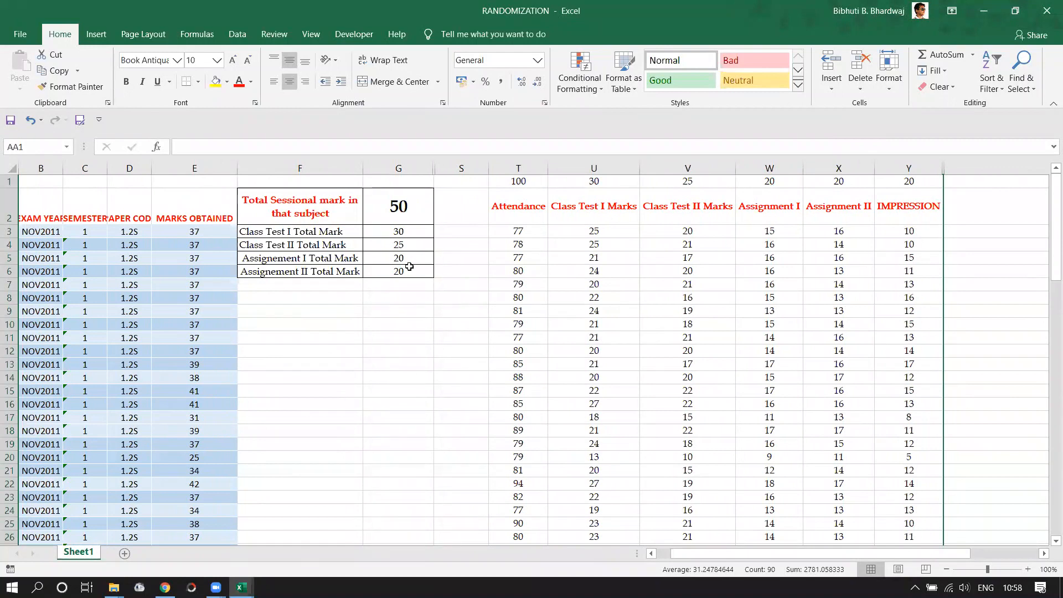
# Step: Review the MARKS OBTAINED values in E3:E12 and examine the RANDBETWEEN formula behind the Attendance cell T3, keeping it as is
pyautogui.click(215, 232)
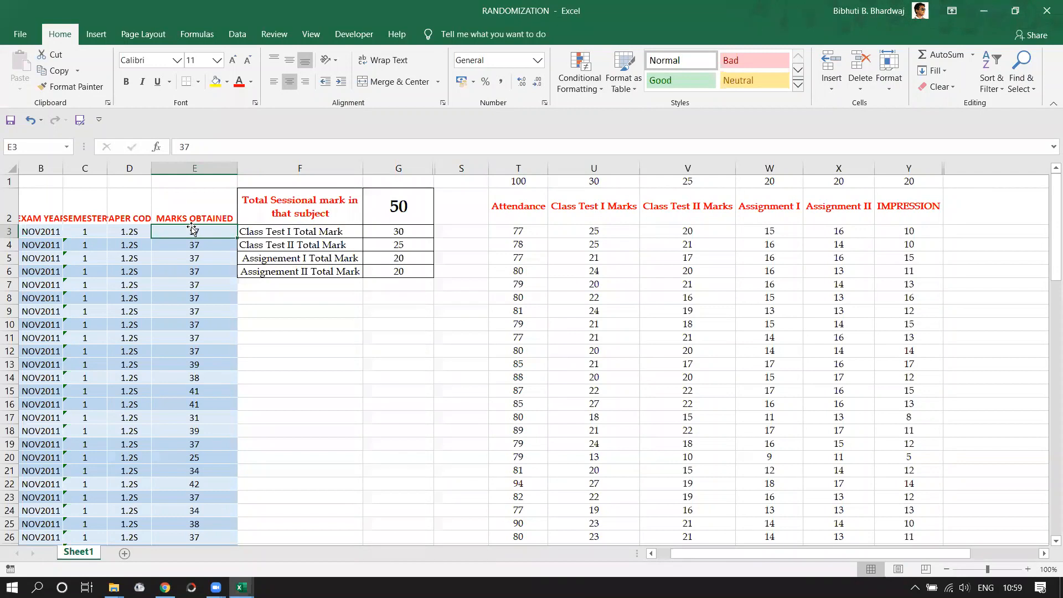
pyautogui.moveTo(184, 231); pyautogui.dragTo(195, 352)
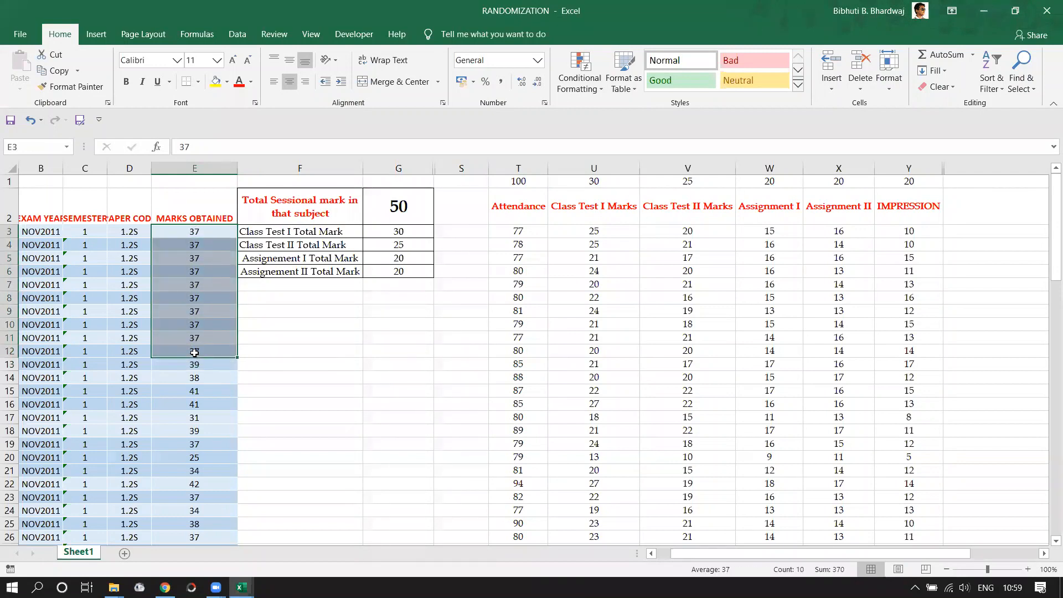
pyautogui.moveTo(177, 233); pyautogui.dragTo(185, 354)
pyautogui.doubleClick(514, 233)
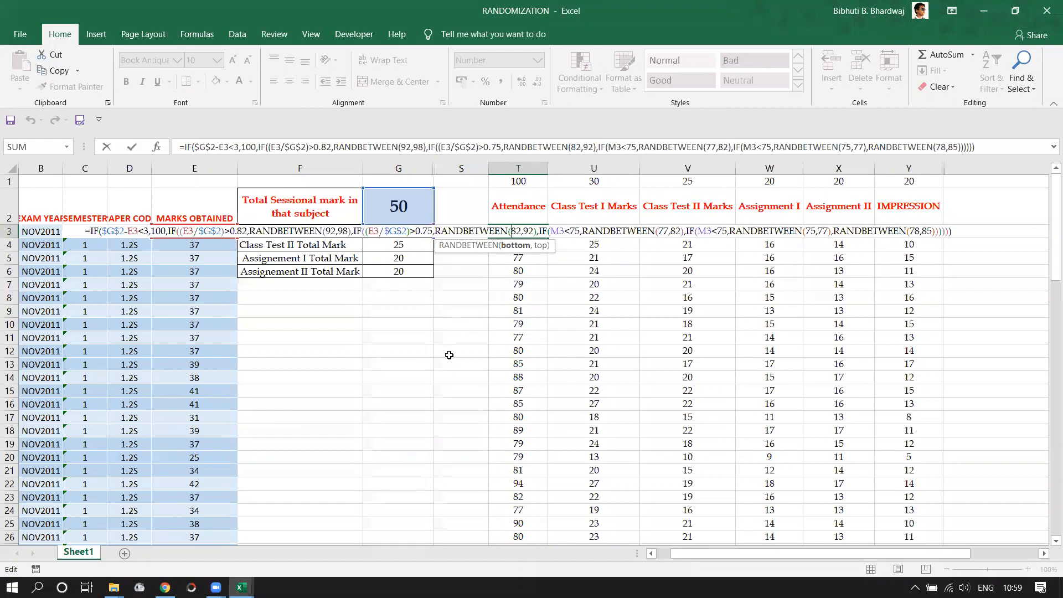
pyautogui.hotkey('ctrl', 'Return')
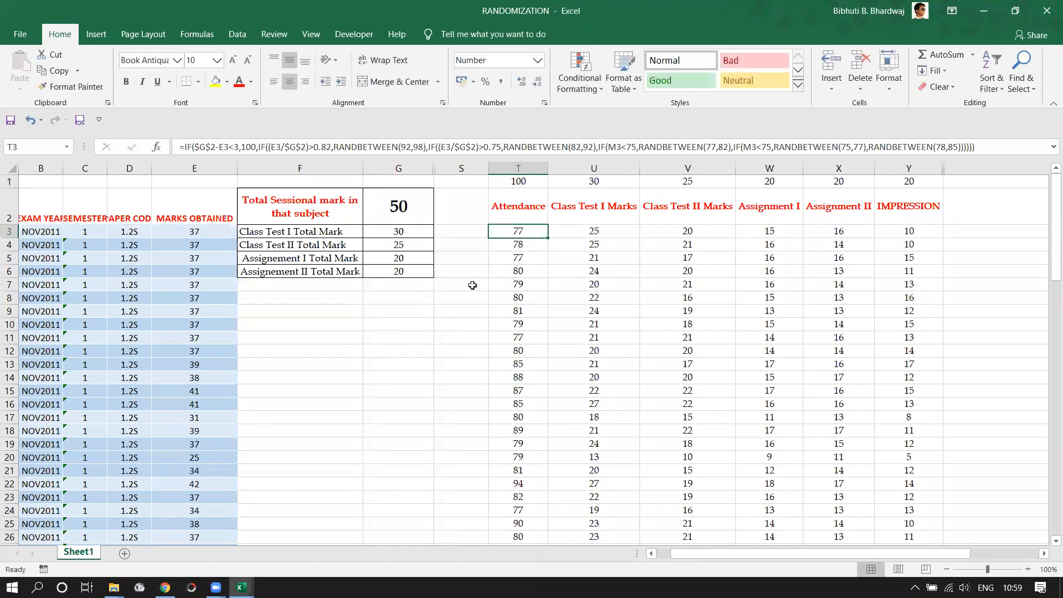
pyautogui.doubleClick(528, 232)
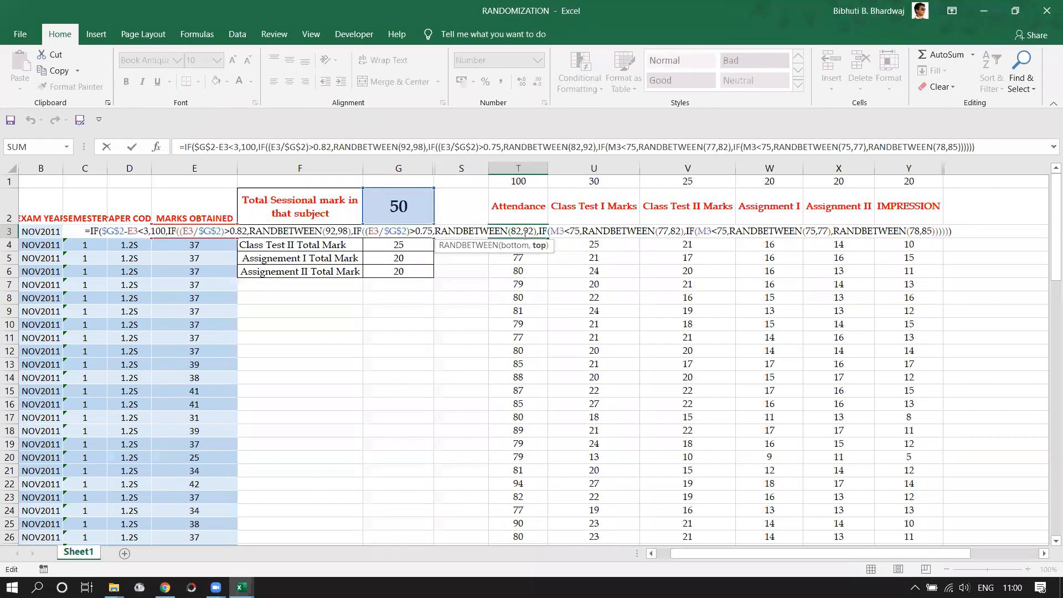
pyautogui.press('Escape')
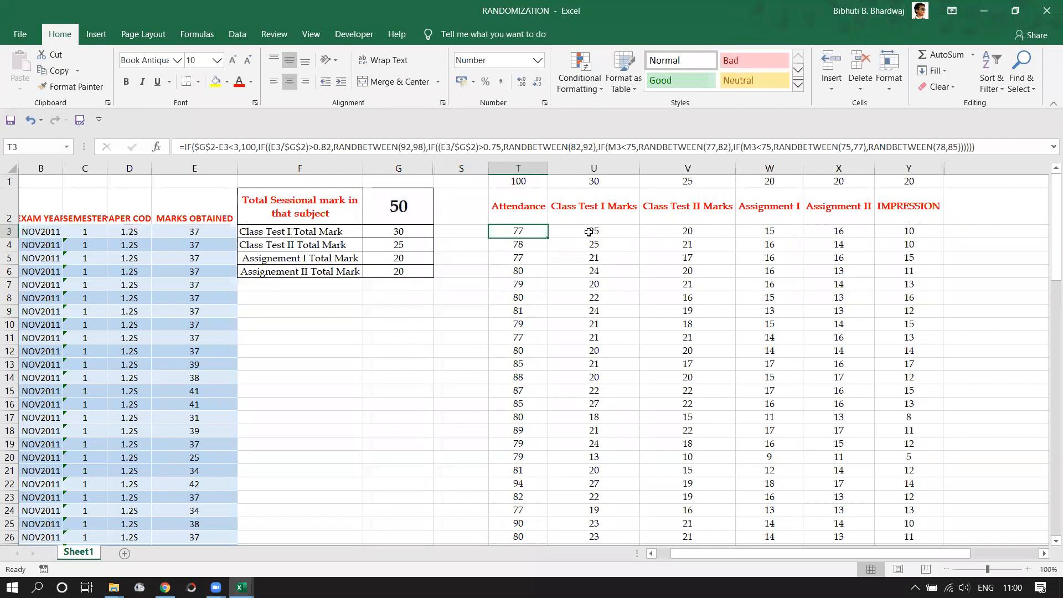
# Step: Compare the randomised Attendance values in T3:T7 and examine the Class Test I formulas in U3:U6
pyautogui.click(521, 244)
pyautogui.click(526, 256)
pyautogui.click(526, 271)
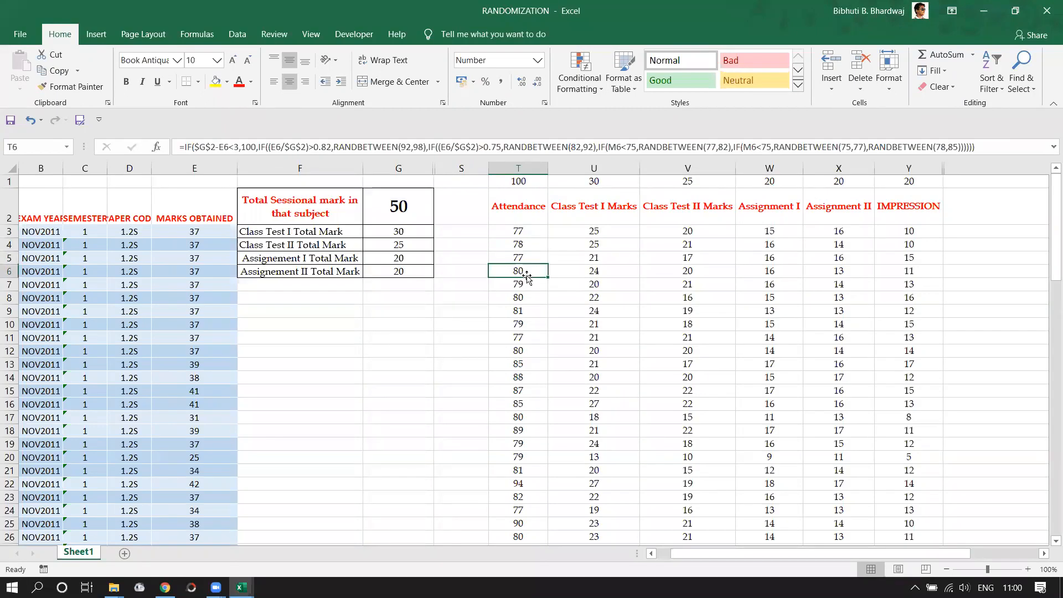
pyautogui.click(527, 284)
pyautogui.moveTo(528, 284); pyautogui.dragTo(525, 234)
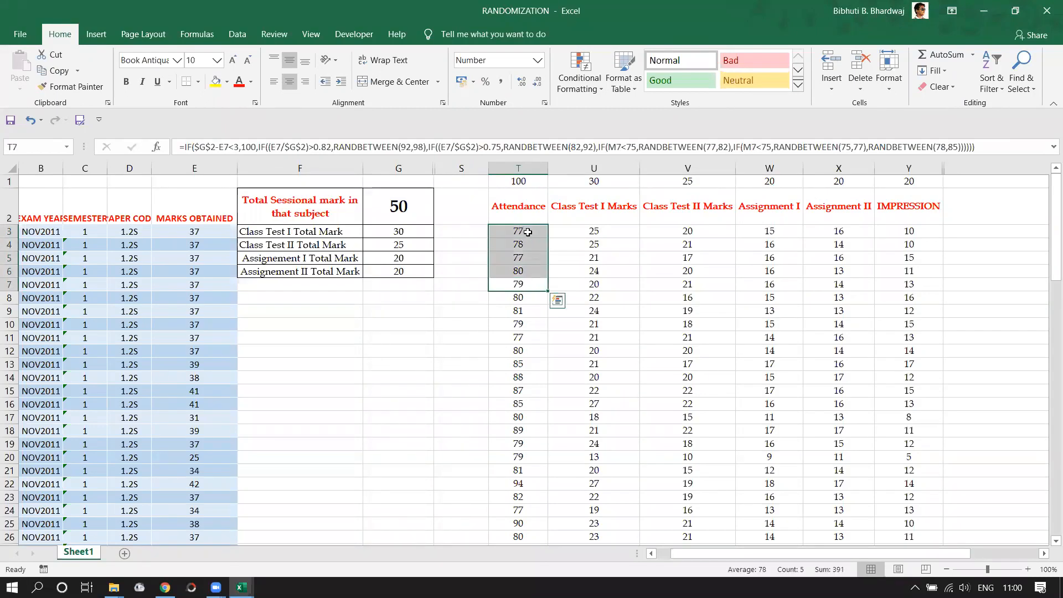
pyautogui.click(602, 232)
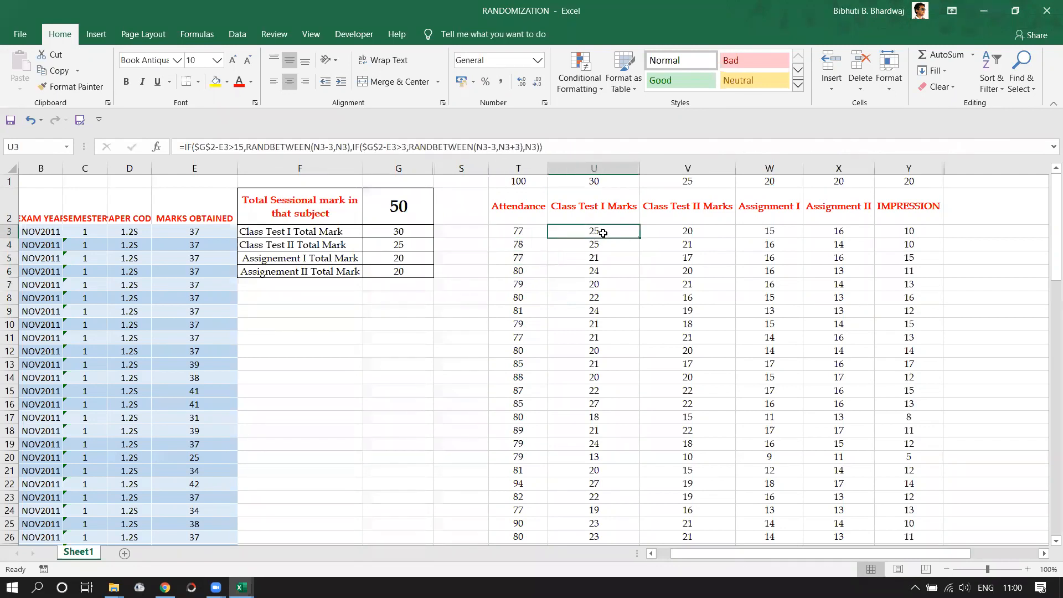
pyautogui.click(601, 245)
pyautogui.click(601, 254)
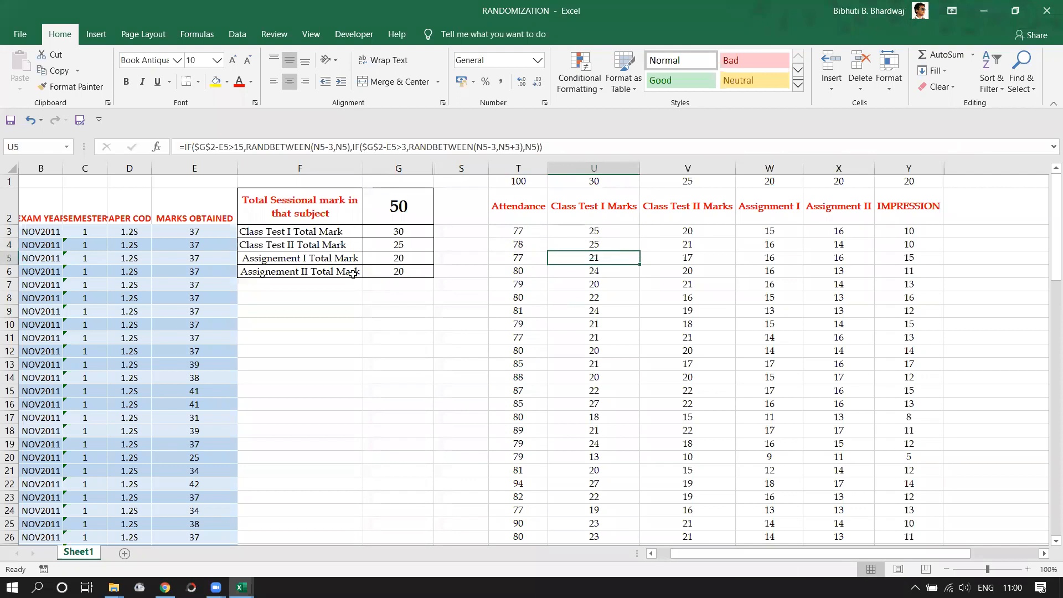
pyautogui.click(600, 271)
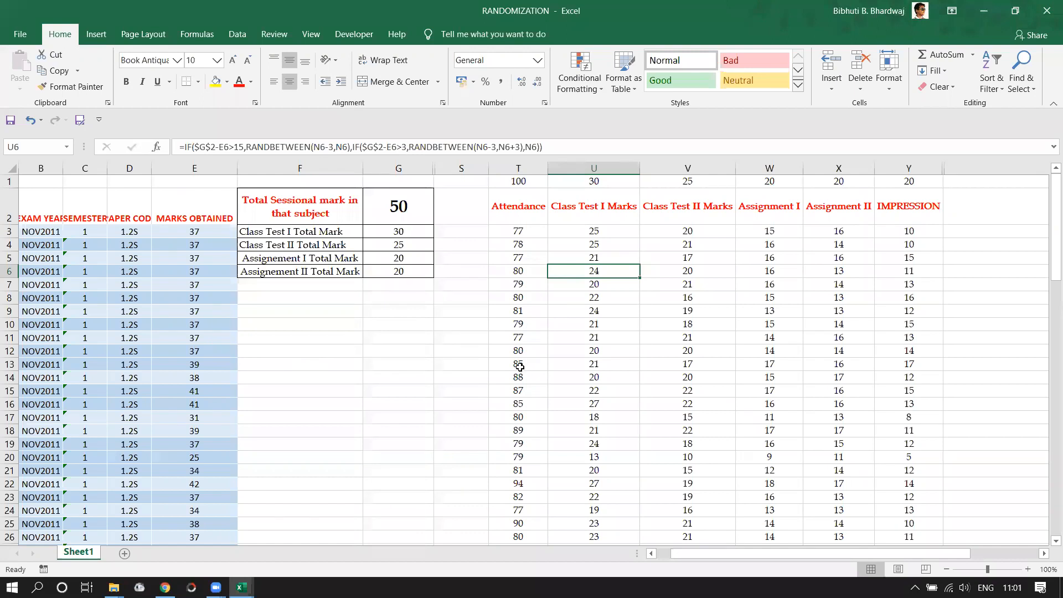
pyautogui.click(208, 367)
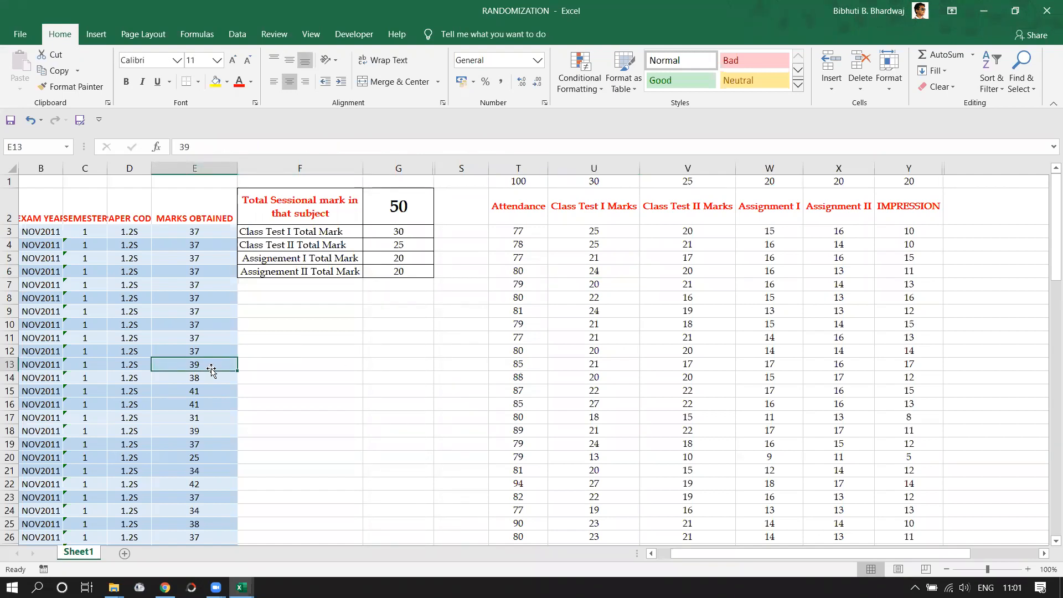
pyautogui.click(228, 82)
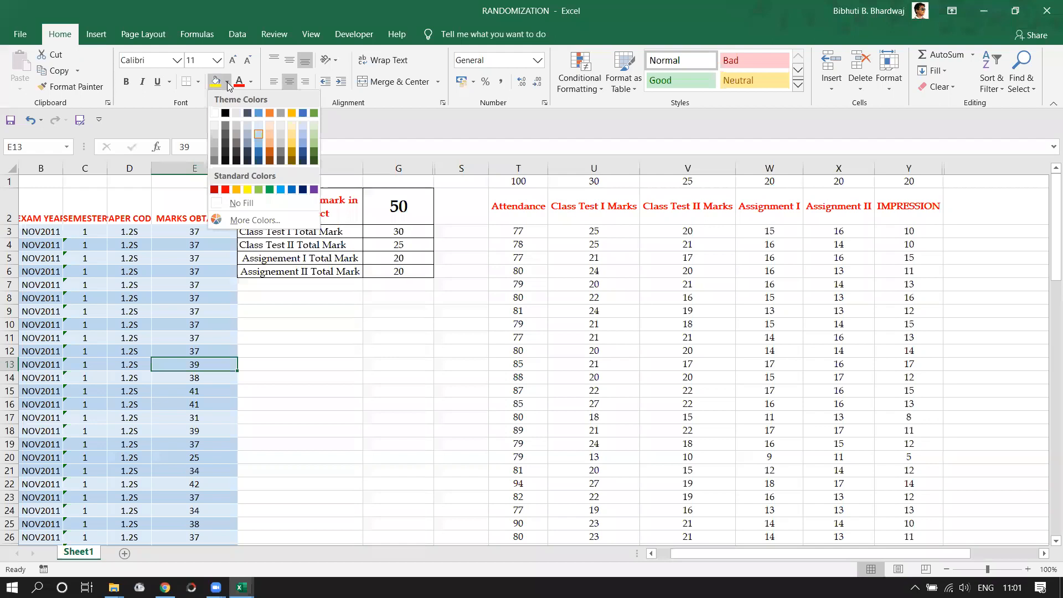
pyautogui.click(338, 361)
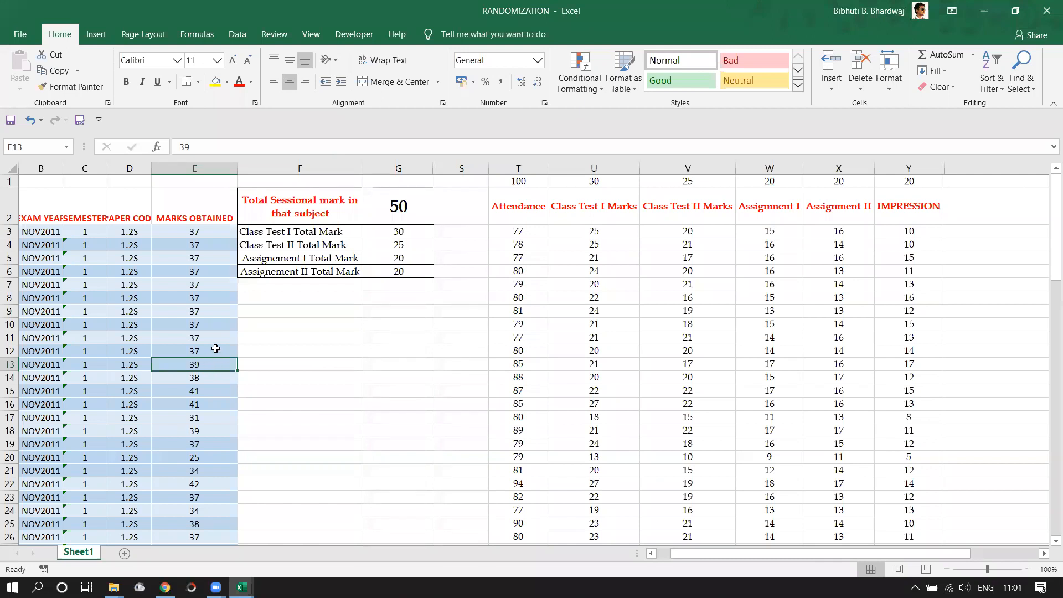
pyautogui.click(212, 352)
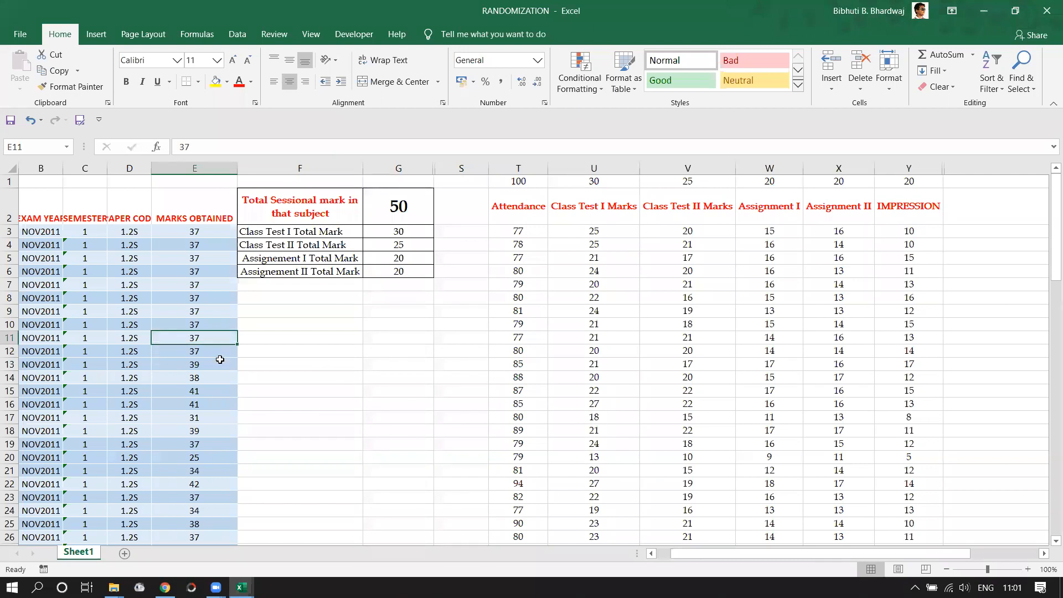
pyautogui.click(226, 82)
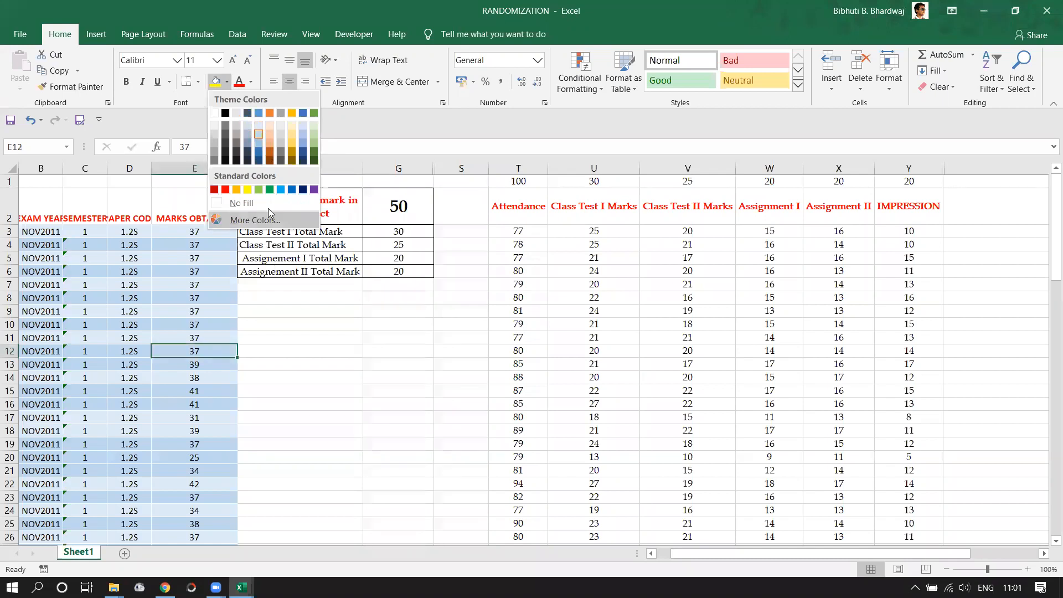
pyautogui.click(361, 410)
pyautogui.click(537, 369)
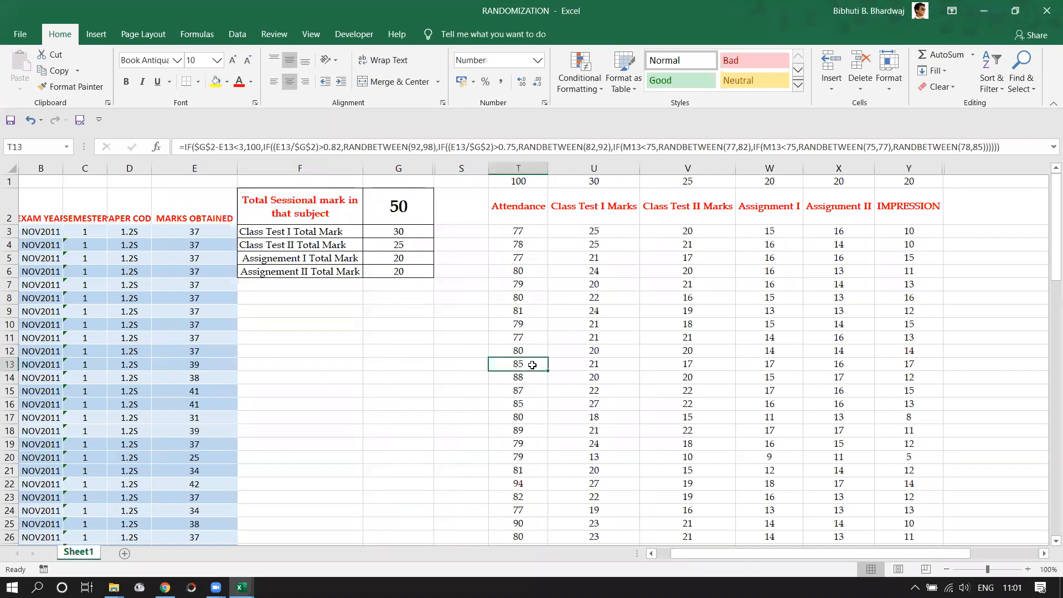
pyautogui.click(227, 82)
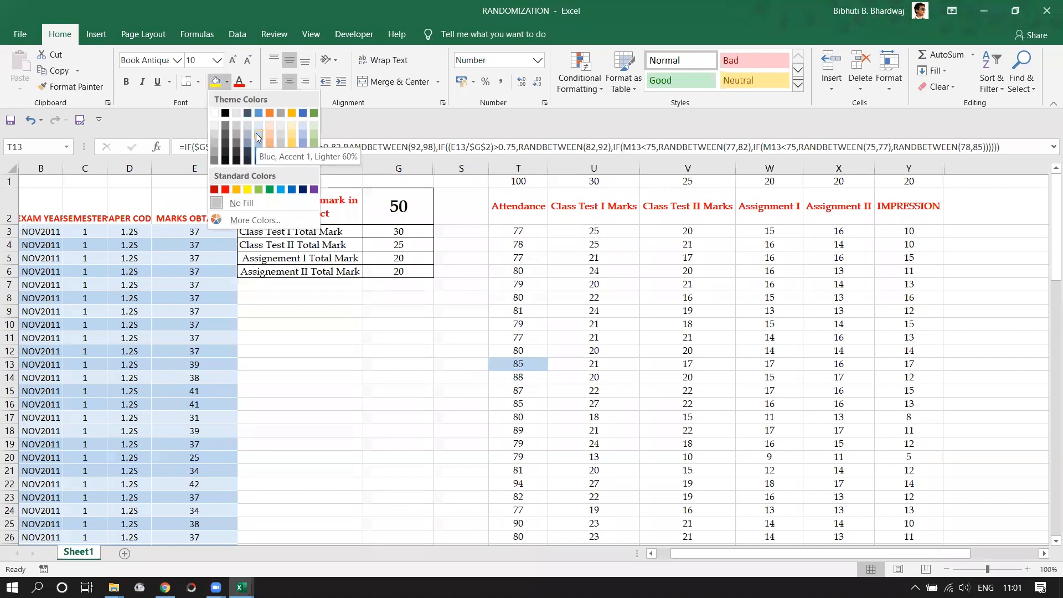
pyautogui.click(395, 386)
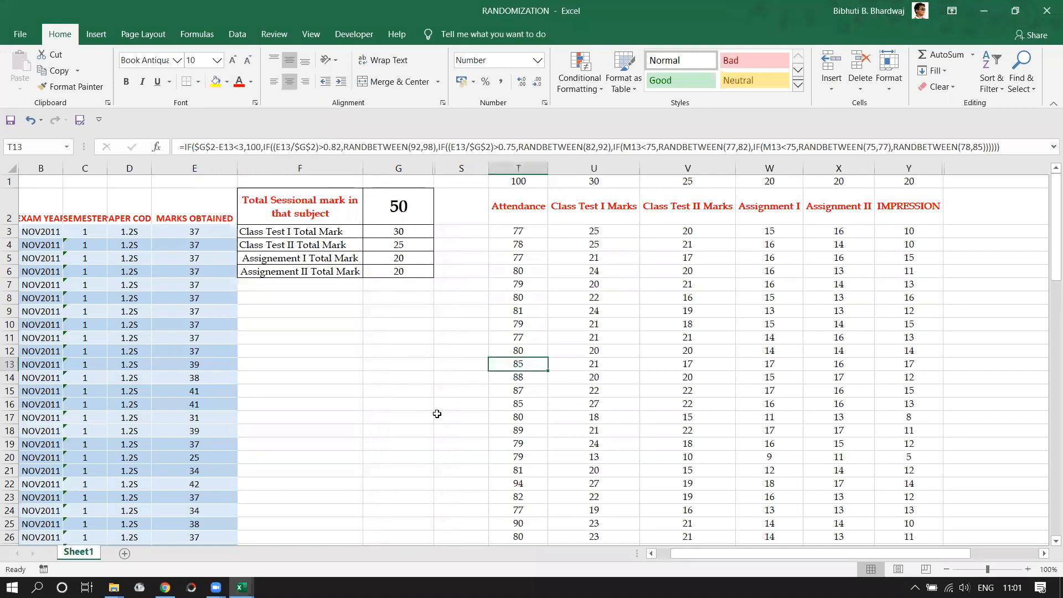
pyautogui.click(202, 367)
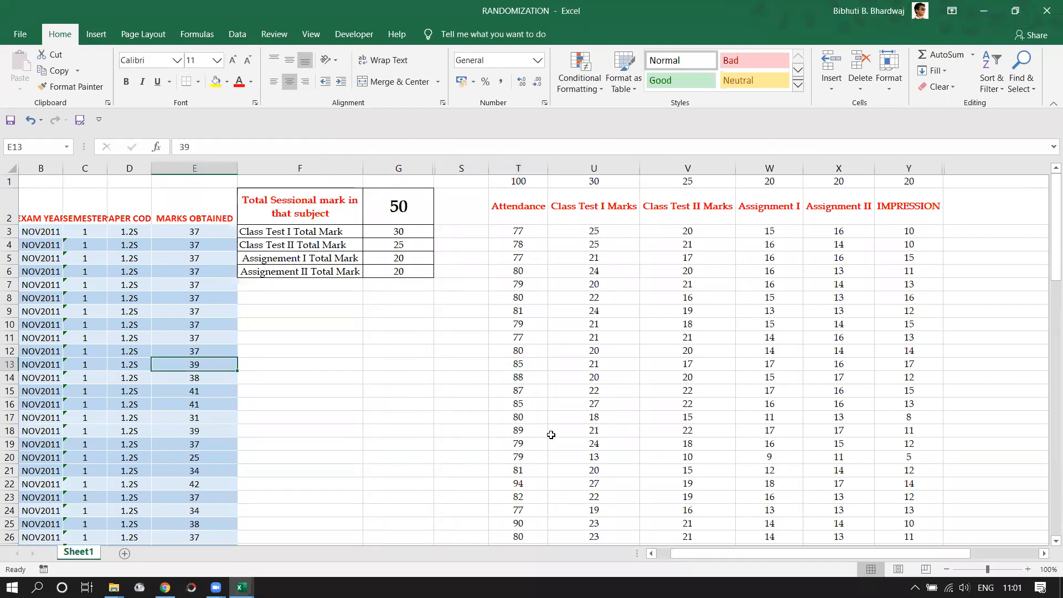
pyautogui.click(525, 365)
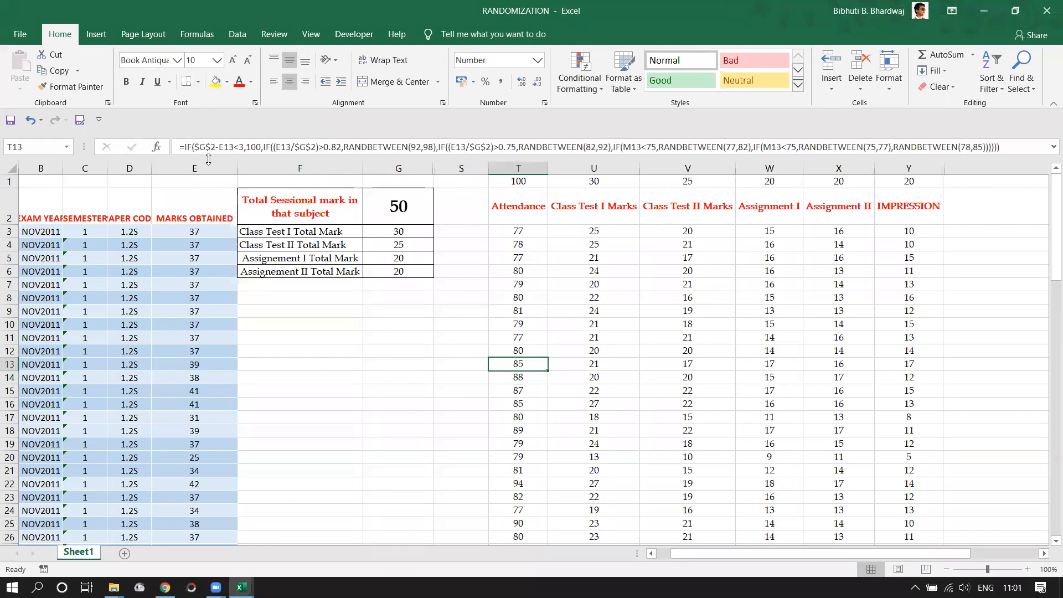
pyautogui.click(286, 347)
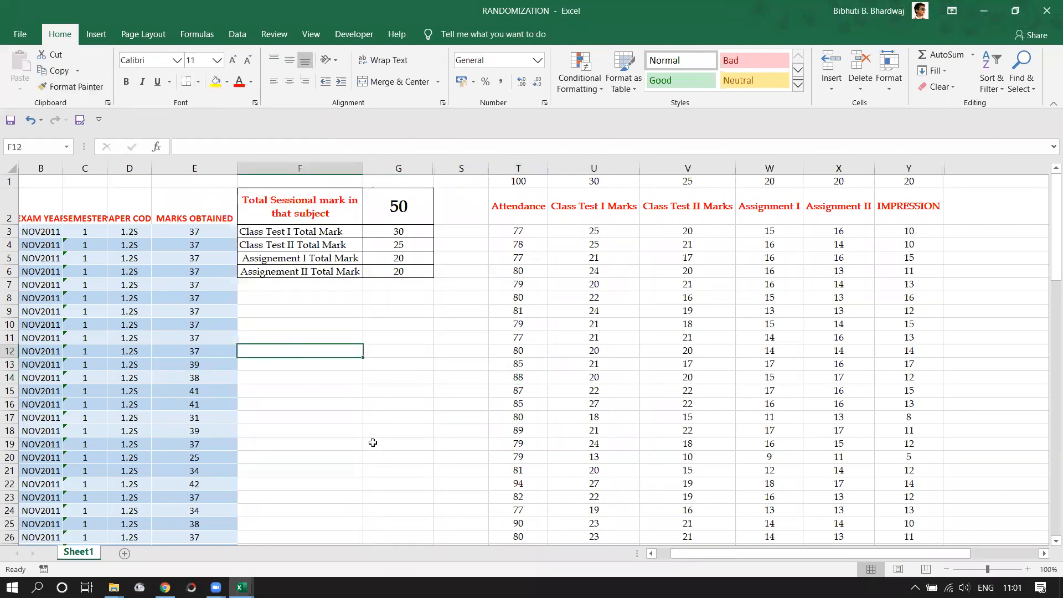
# Step: Copy the formatting of marks cell E12 to Attendance cell T12 with Format Painter
pyautogui.click(214, 351)
pyautogui.click(75, 88)
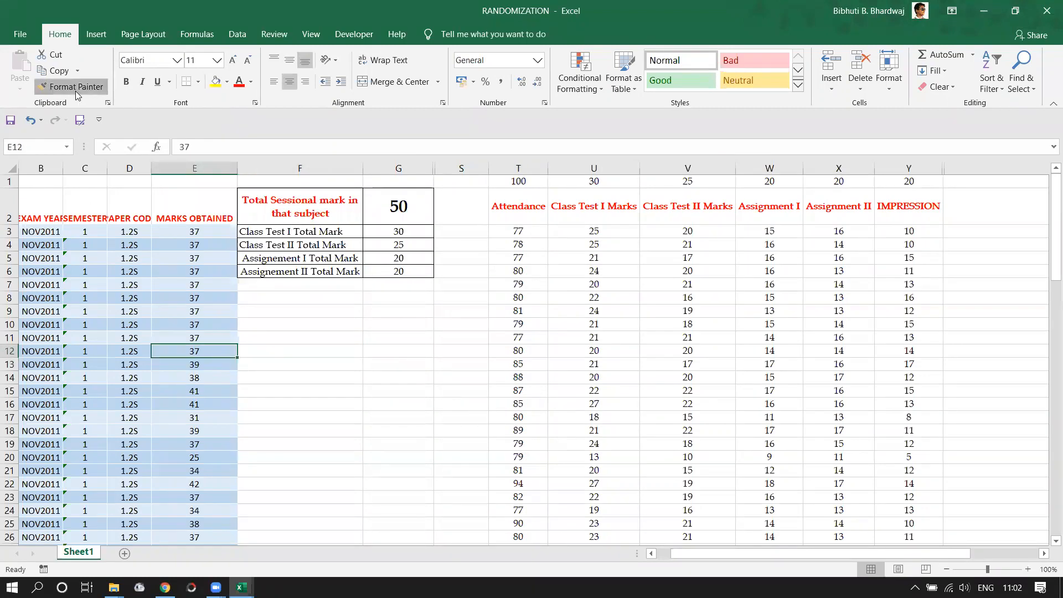
pyautogui.click(524, 348)
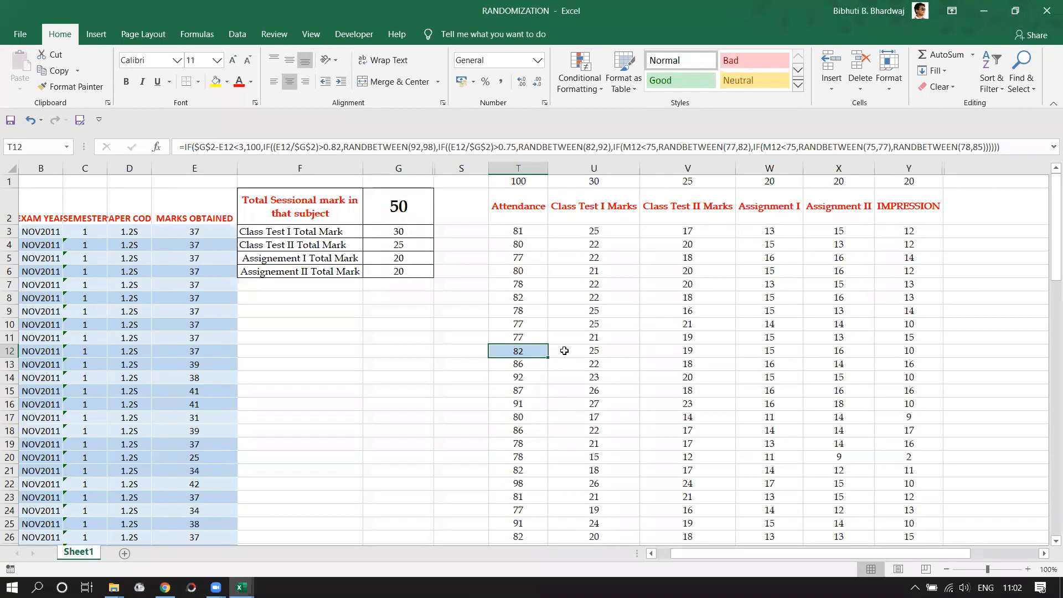
# Step: Apply the light blue formatting of E11 to the Class Test II marks in V3:V21 with Format Painter
pyautogui.click(194, 338)
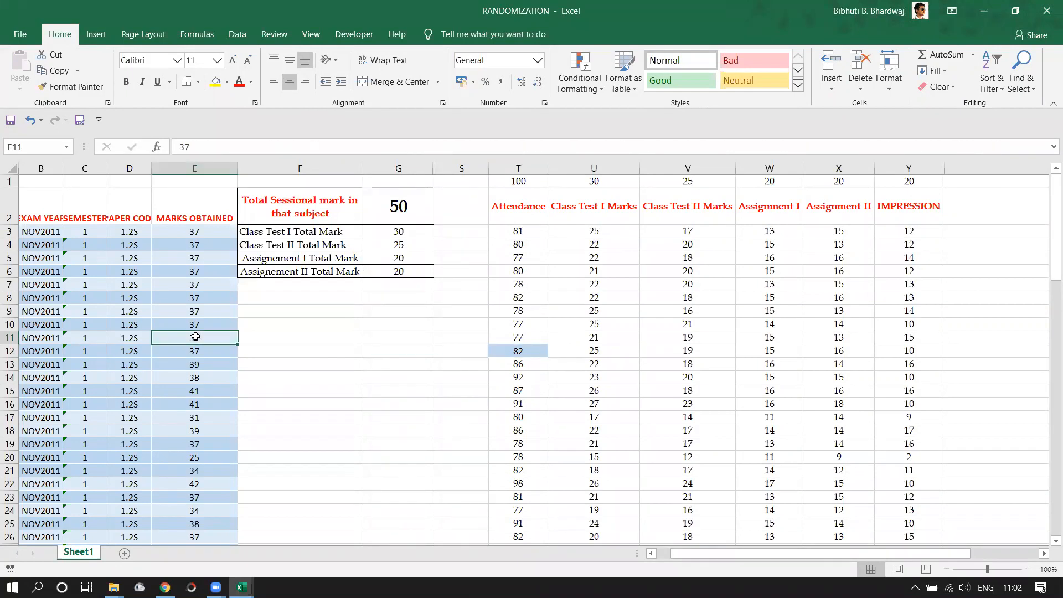
pyautogui.click(72, 86)
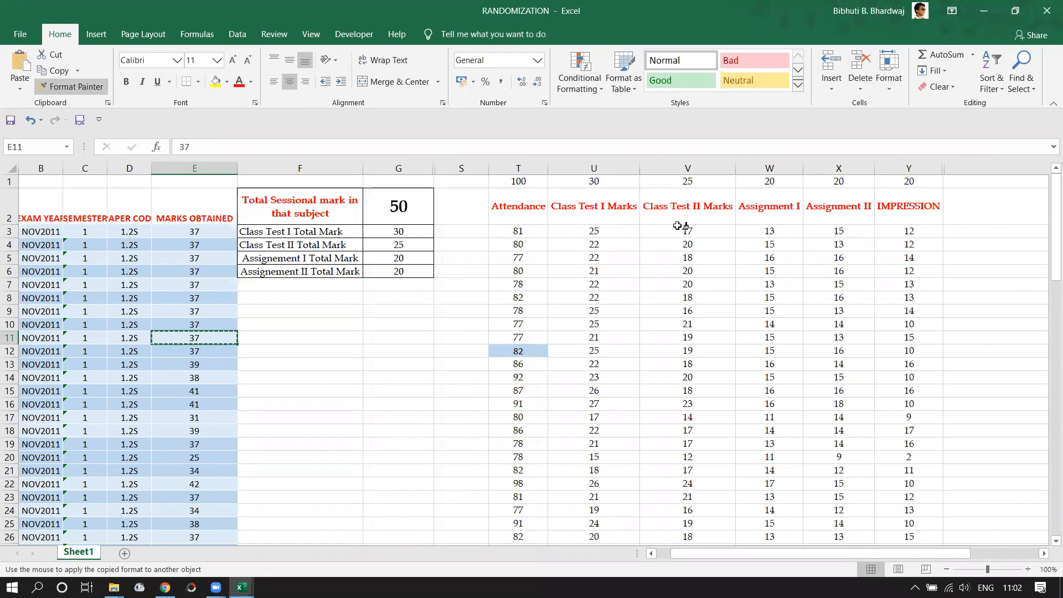
pyautogui.moveTo(678, 227); pyautogui.dragTo(676, 468)
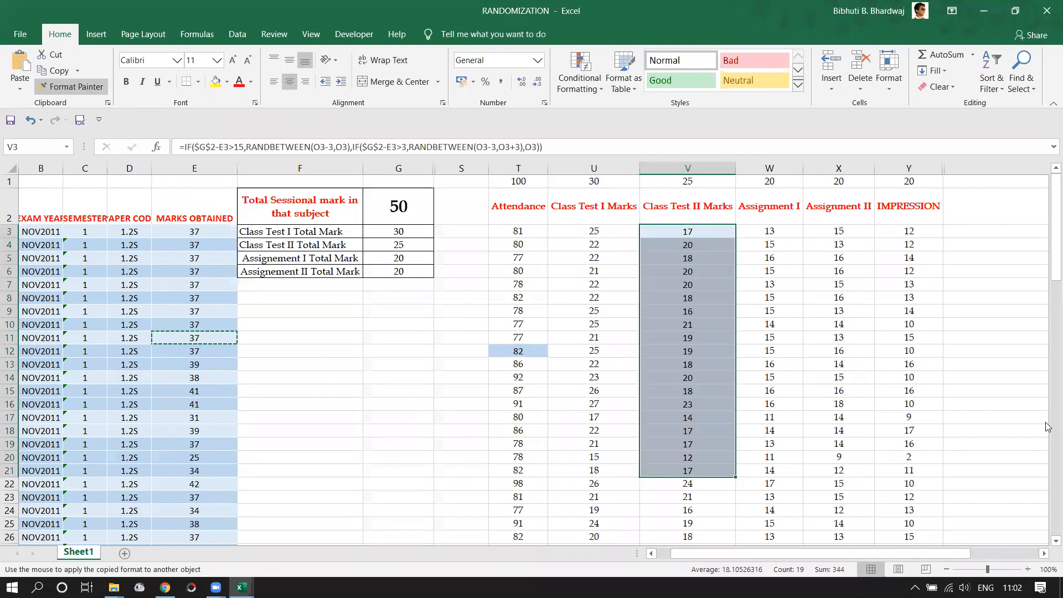
pyautogui.click(284, 431)
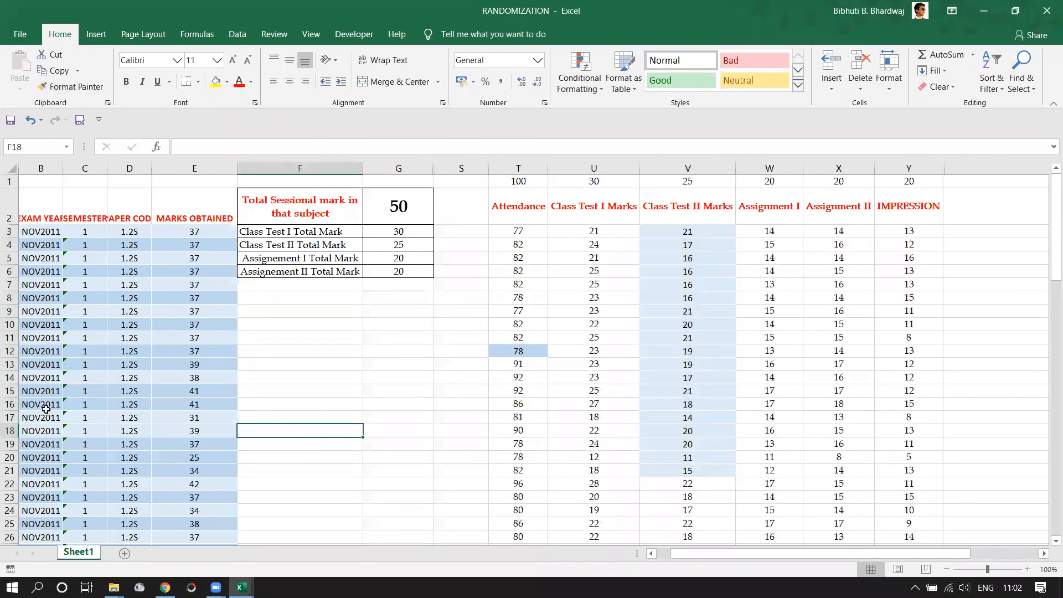
# Step: Copy the banded formatting of the MARKS OBTAINED cells from E3 down to the Class Test I marks from U3 down with Format Painter
pyautogui.moveTo(191, 232); pyautogui.dragTo(187, 369)
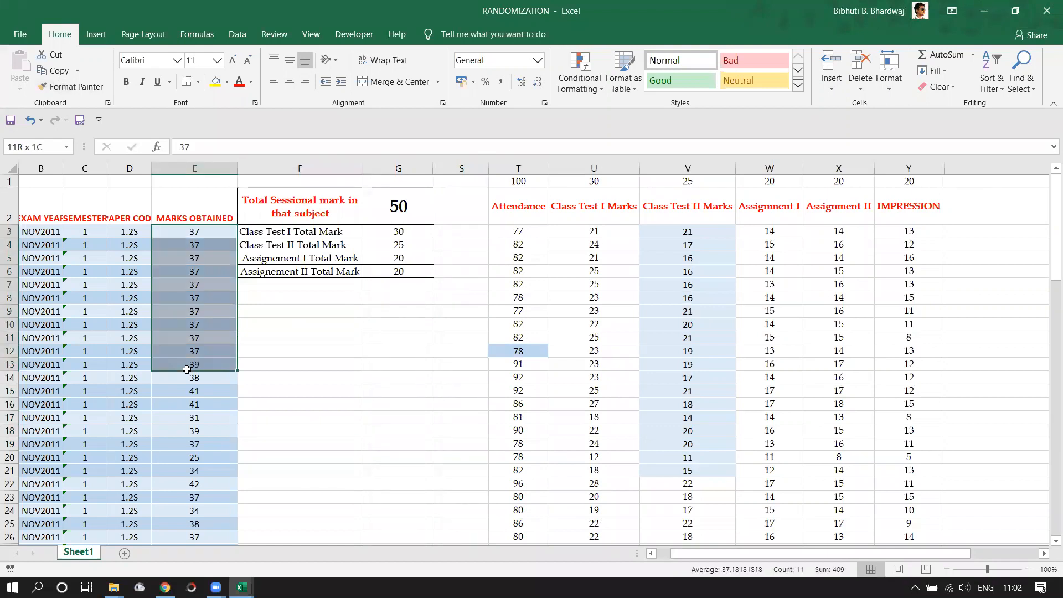
pyautogui.click(78, 86)
pyautogui.moveTo(591, 229)
pyautogui.mouseDown()
pyautogui.moveTo(553, 463)
pyautogui.moveTo(590, 470)
pyautogui.mouseUp()
pyautogui.click(315, 374)
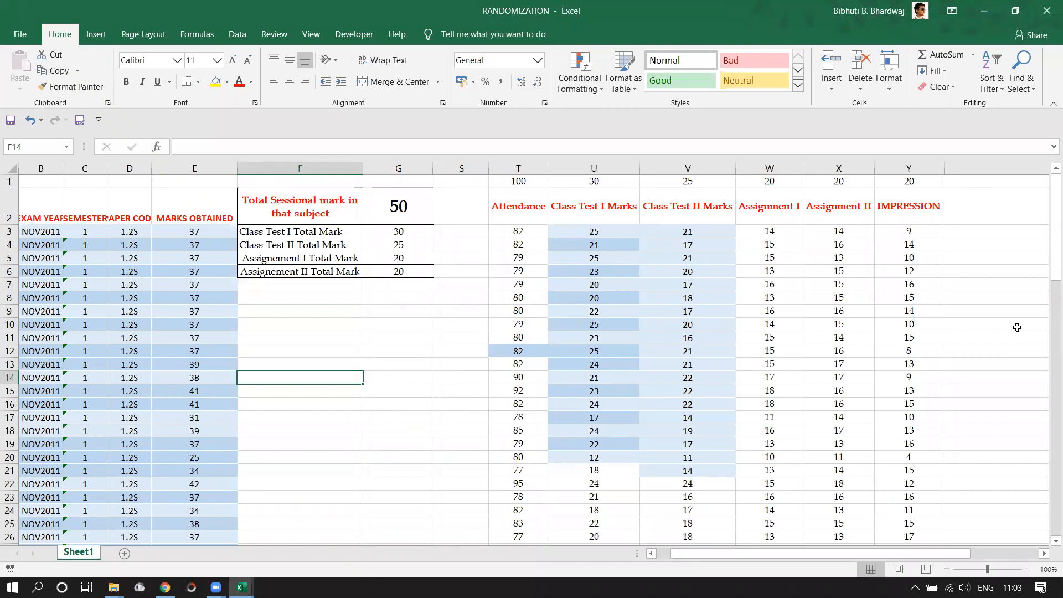
# Step: Close the RANDOMIZATION workbook without saving
pyautogui.click(1046, 11)
pyautogui.click(532, 312)
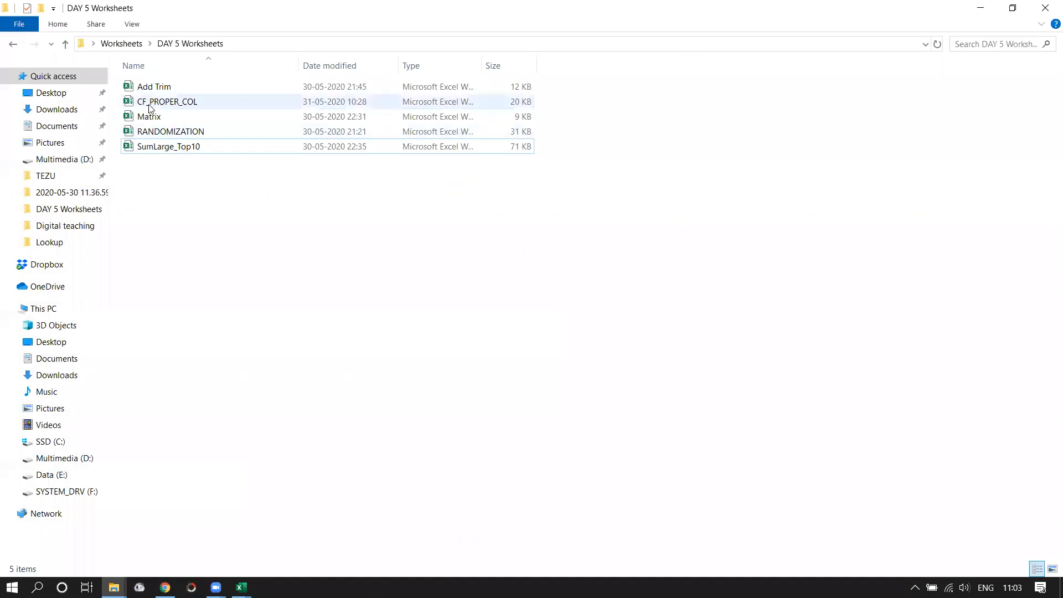
# Step: Open the Matrix workbook from the DAY 5 Worksheets folder
pyautogui.doubleClick(160, 117)
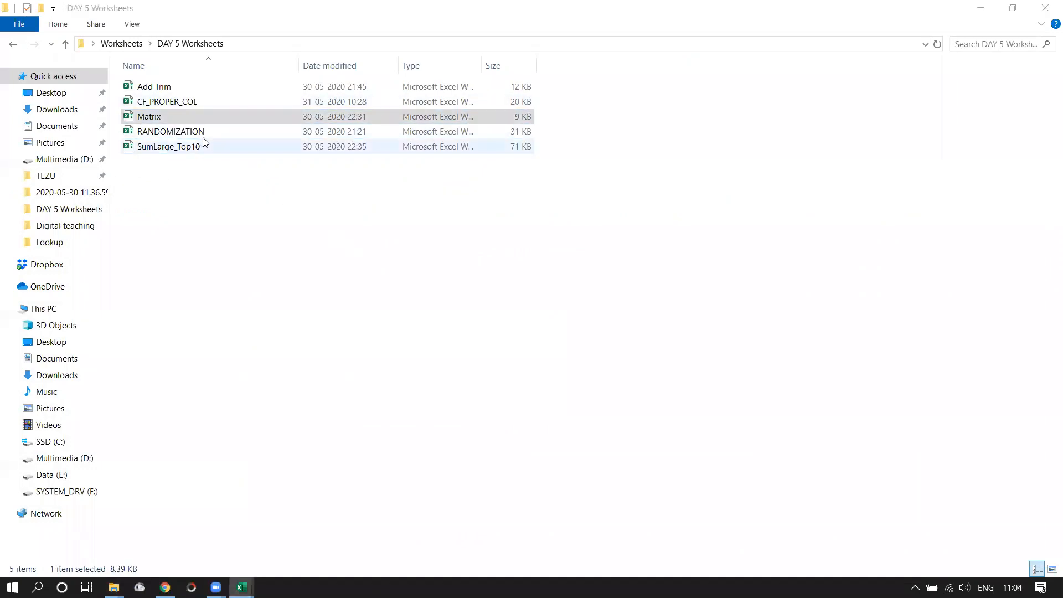
pyautogui.doubleClick(192, 115)
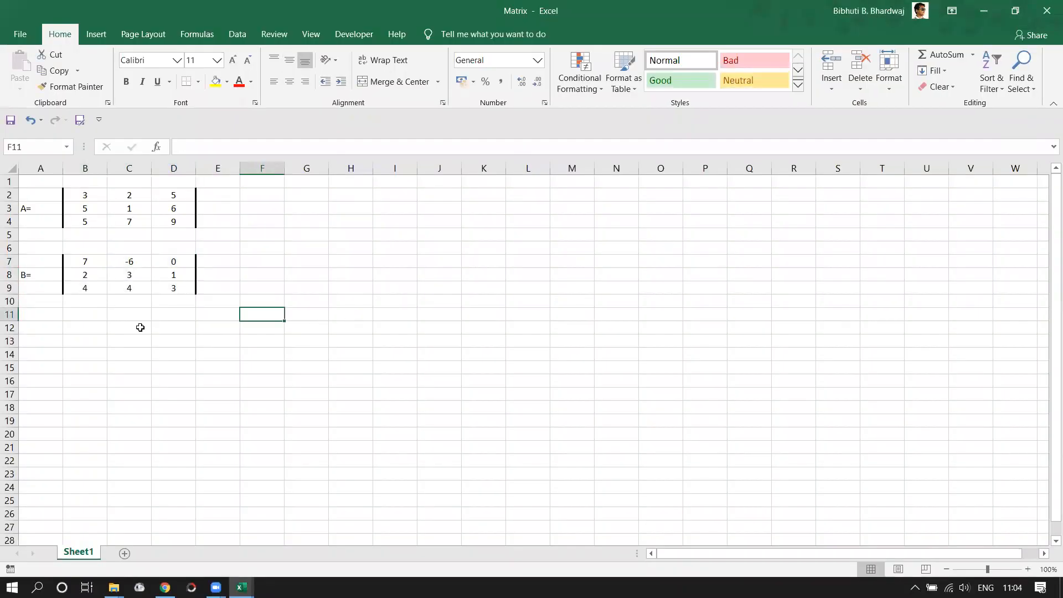
pyautogui.click(140, 327)
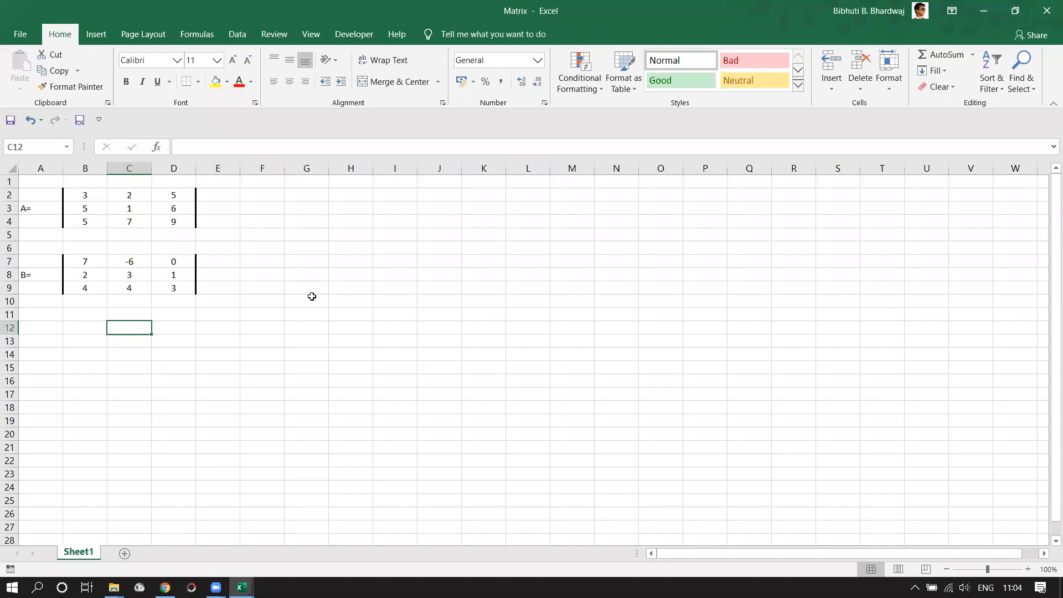
# Step: Label A13 as "C=" and enter the first row of matrix C, 5, 2 and 4, in B12:D12
pyautogui.click(31, 339)
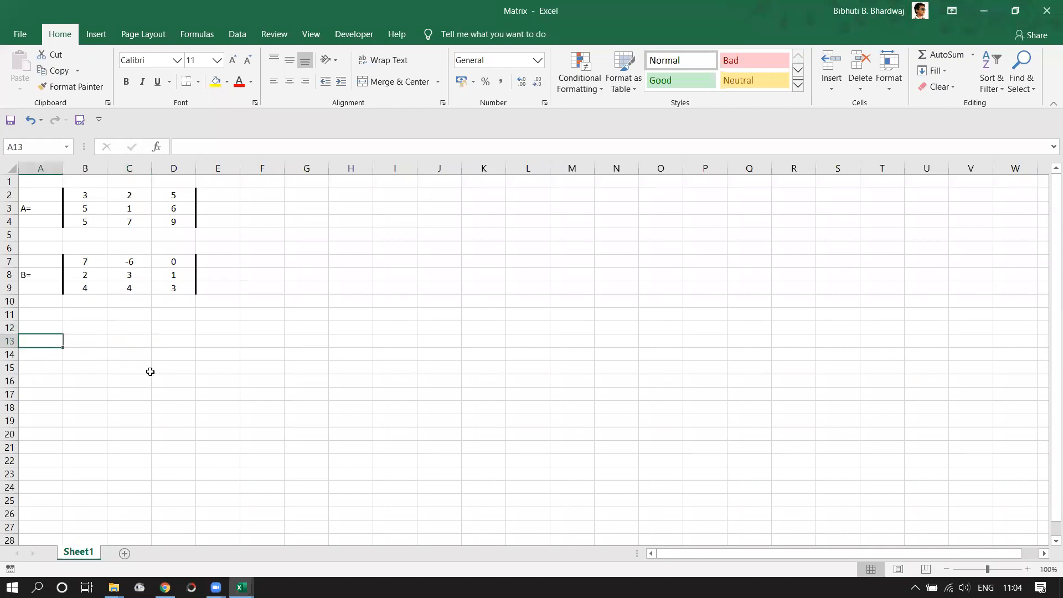
pyautogui.write('C=')
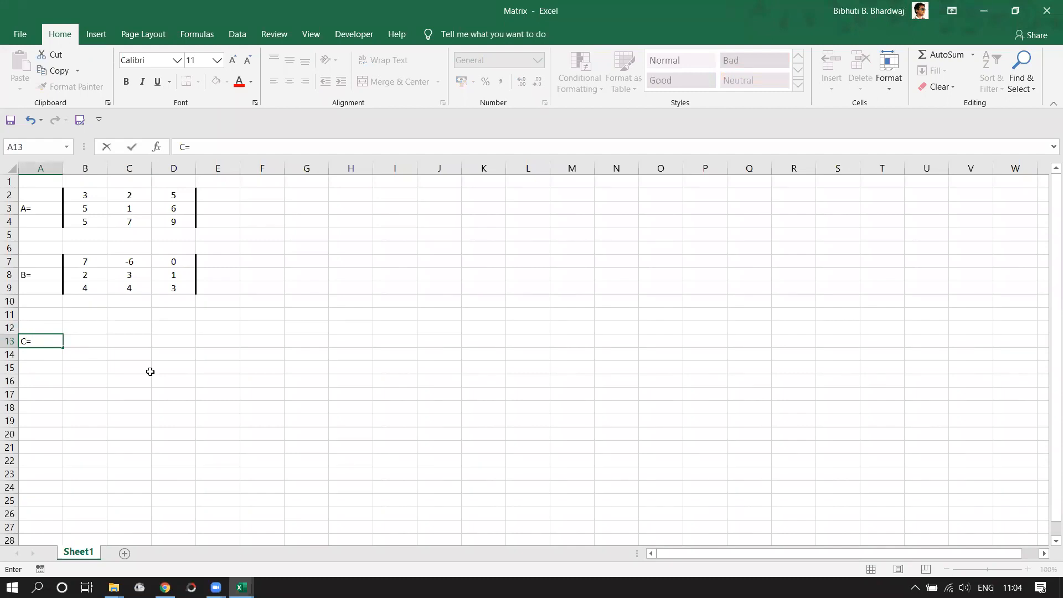
pyautogui.press('Tab')
pyautogui.press('Up')
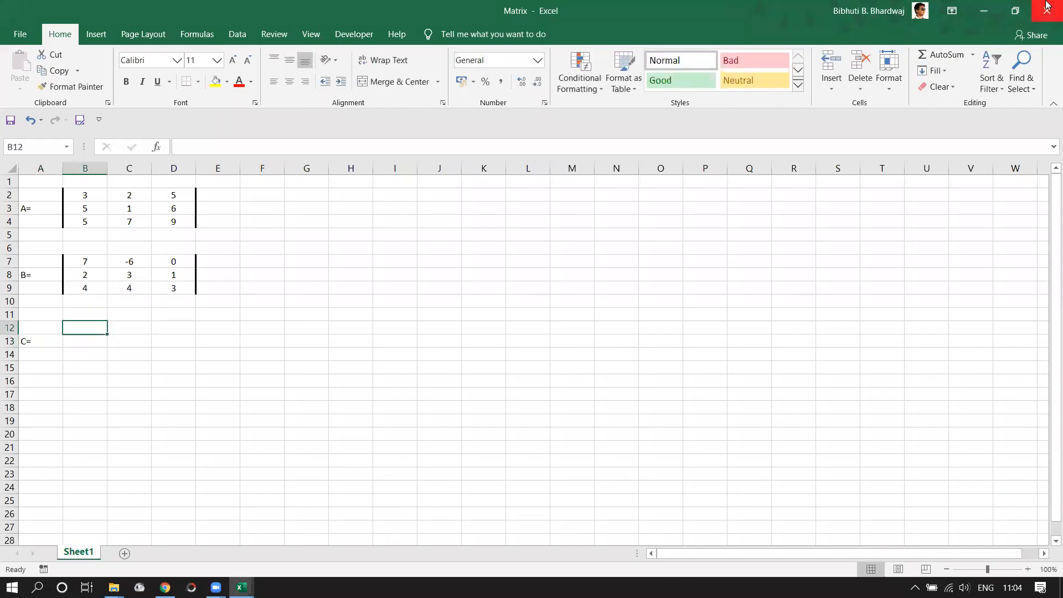
pyautogui.write('5')
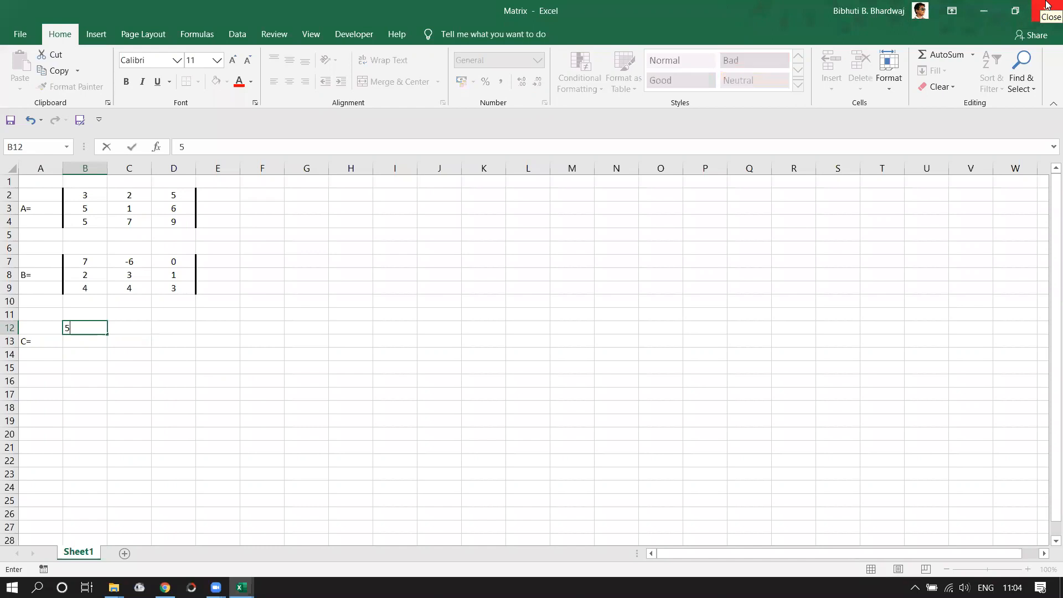
pyautogui.press('Tab')
pyautogui.write('2')
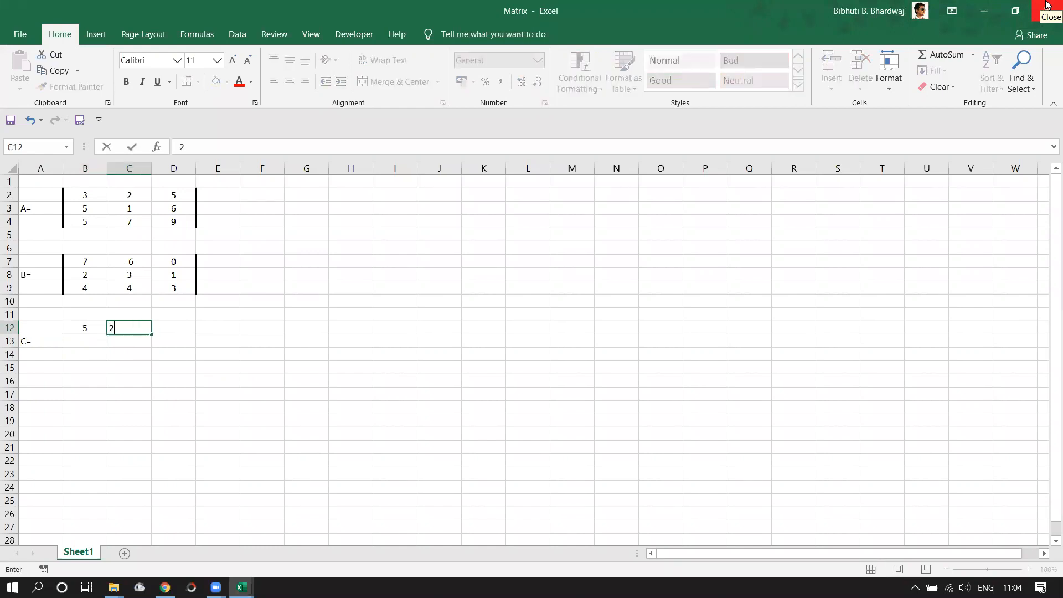
pyautogui.press('Tab')
pyautogui.write('4')
pyautogui.press('Return')
pyautogui.press('Left')
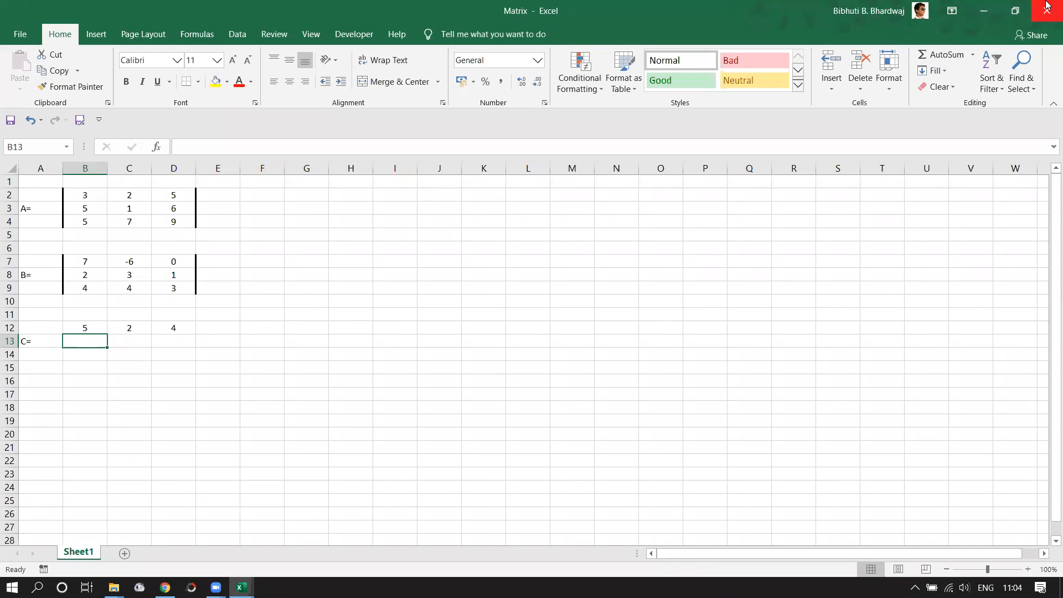
# Step: Fill the remaining rows of matrix C with 9, 4, 0 in B13:D13 and -5, 6, 4 in B14:D14
pyautogui.write('9')
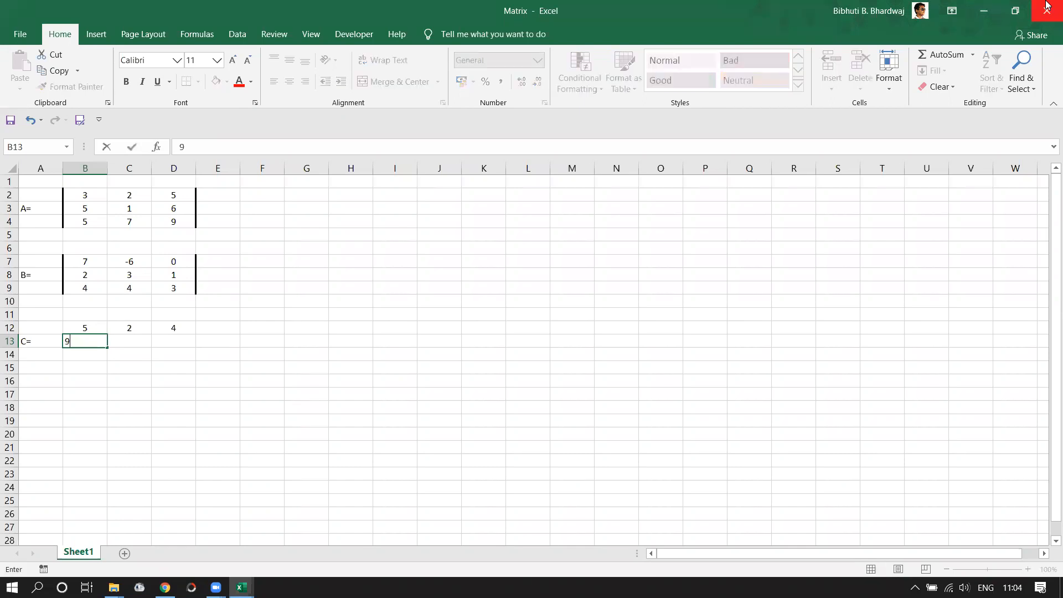
pyautogui.press('Tab')
pyautogui.write('4')
pyautogui.press('Tab')
pyautogui.write('0')
pyautogui.press('Return')
pyautogui.write('-5')
pyautogui.press('Tab')
pyautogui.write('6')
pyautogui.press('Tab')
pyautogui.write('4')
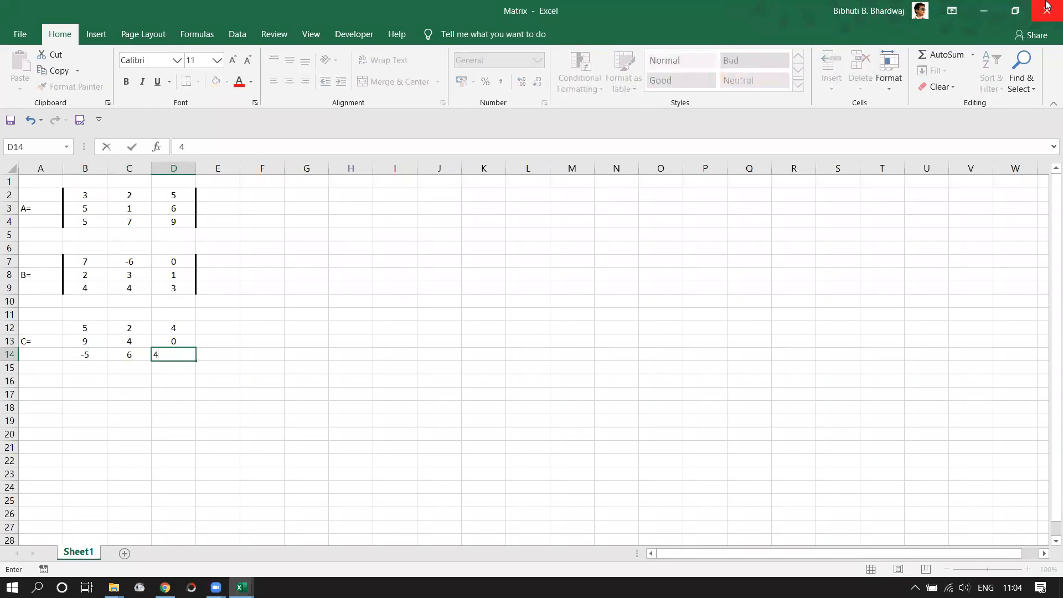
pyautogui.click(258, 356)
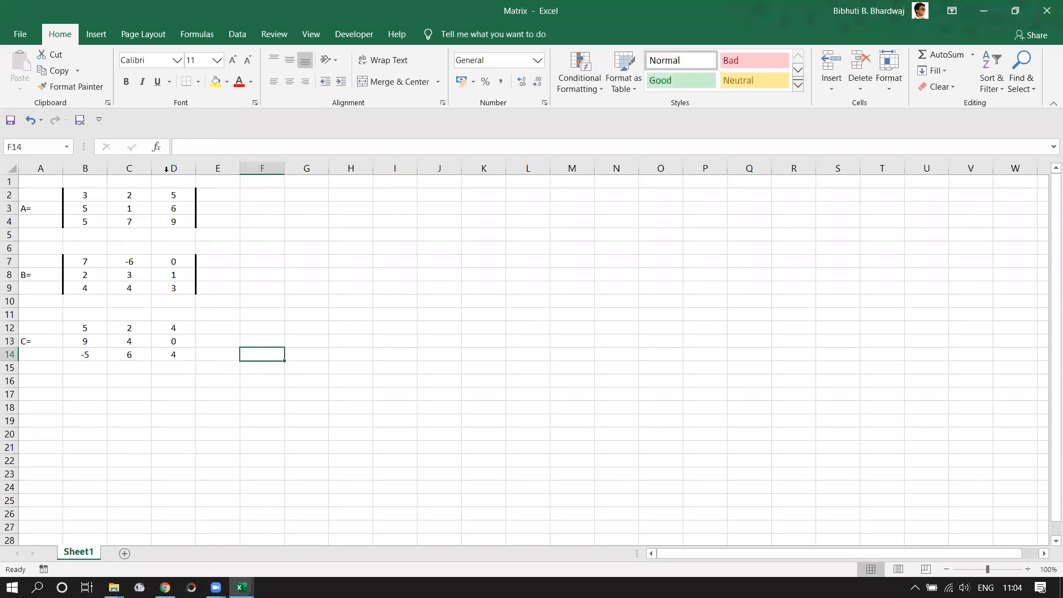
# Step: Draw a thin border line down the left edge of B12:B14
pyautogui.click(198, 83)
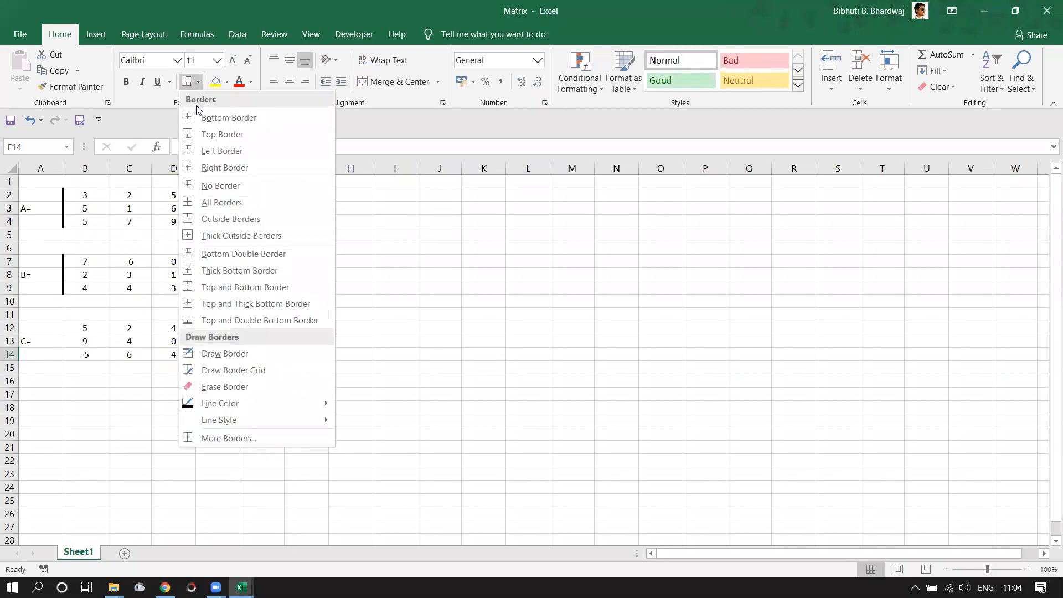
pyautogui.click(225, 368)
pyautogui.moveTo(64, 316); pyautogui.dragTo(65, 359)
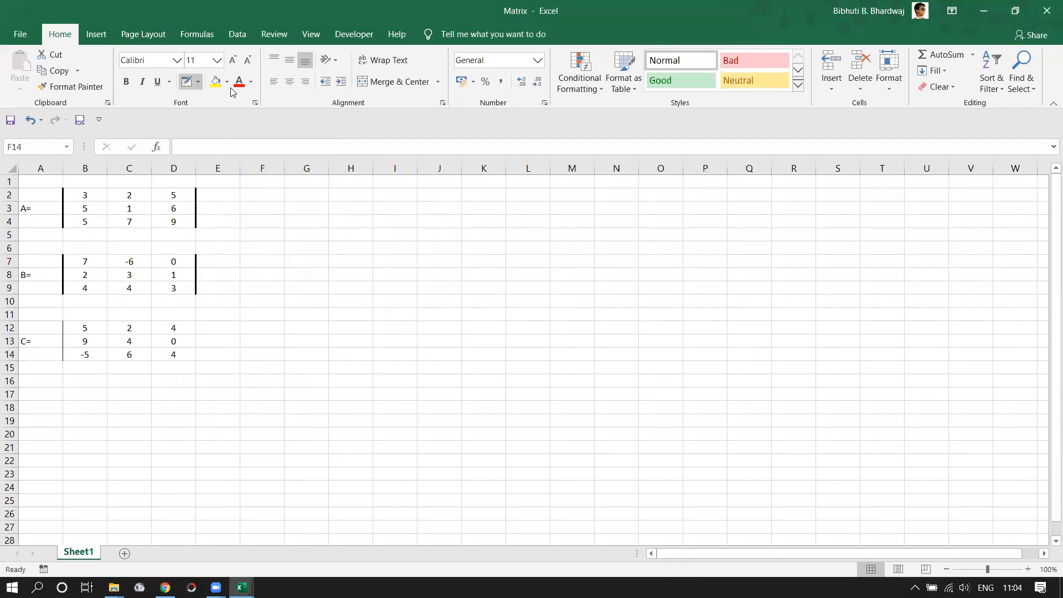
# Step: Draw thick solid border lines down the left and right edges of matrix C in B12:D14, and leave border drawing
pyautogui.click(197, 82)
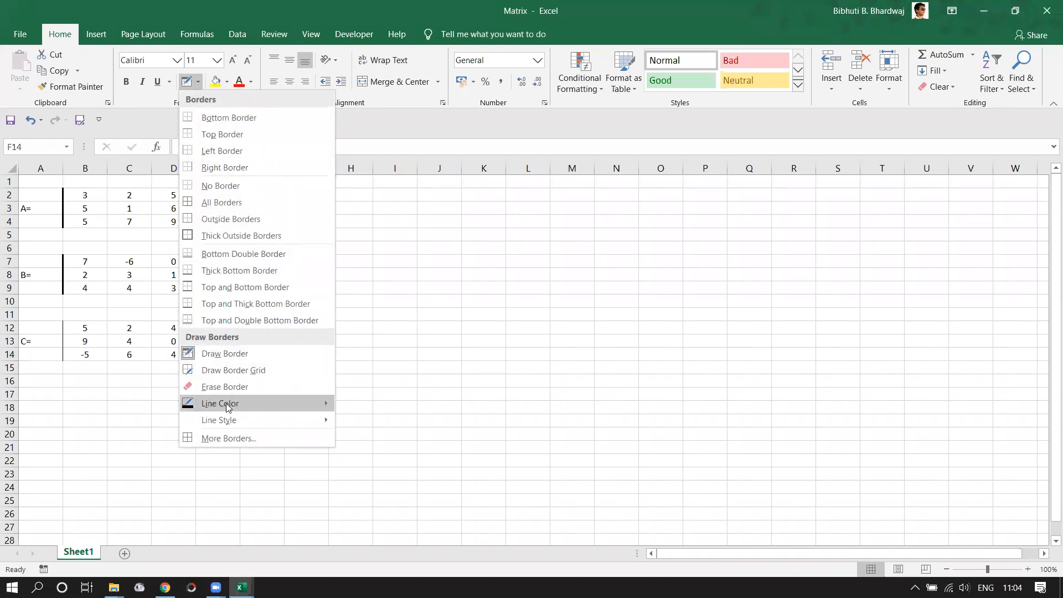
pyautogui.moveTo(238, 420)
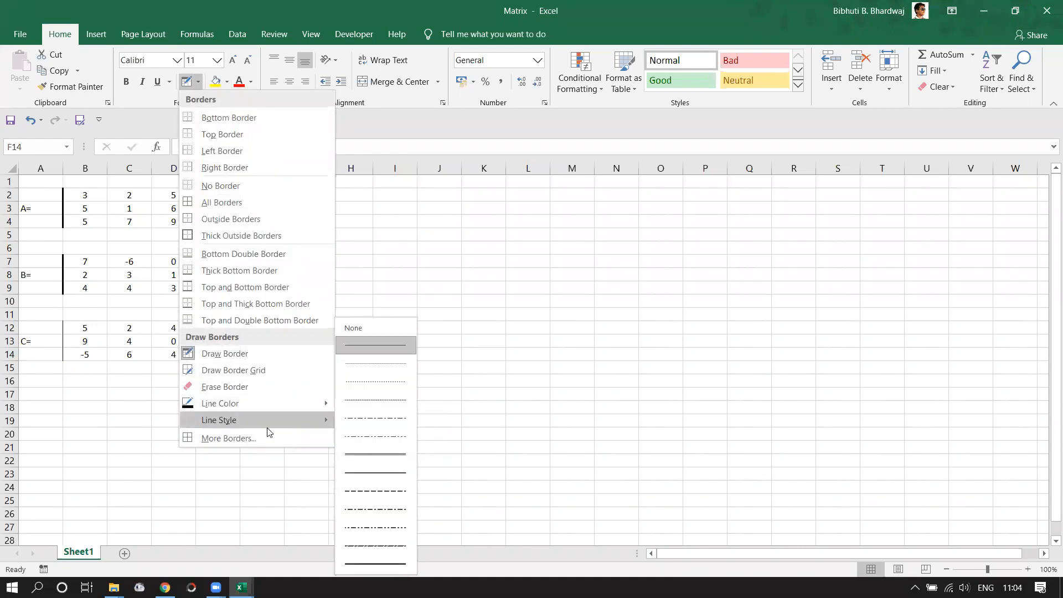
pyautogui.click(357, 471)
pyautogui.moveTo(66, 336); pyautogui.dragTo(64, 358)
pyautogui.moveTo(195, 326); pyautogui.dragTo(196, 359)
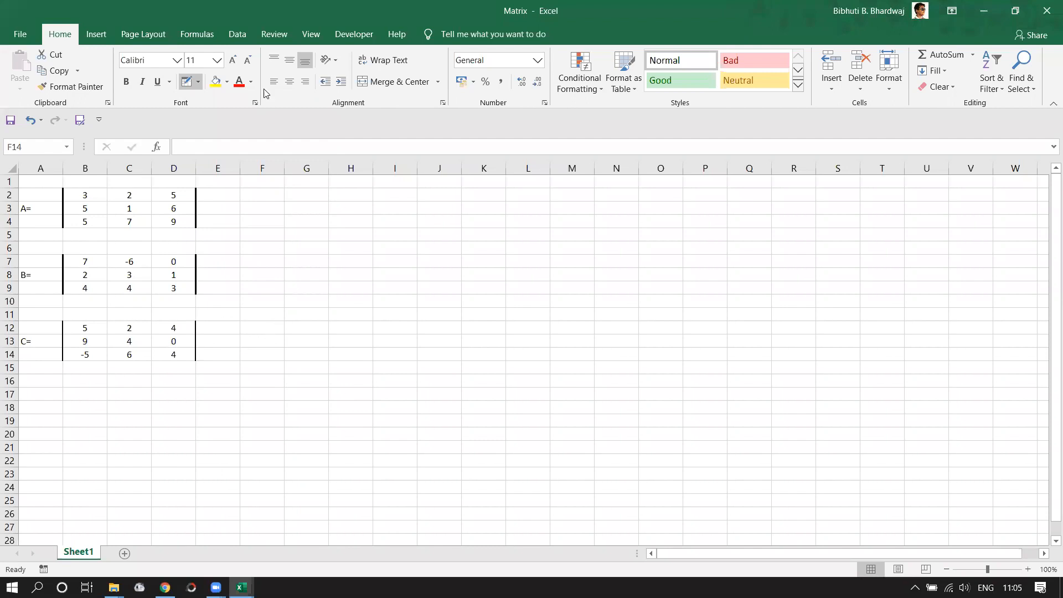
pyautogui.click(197, 82)
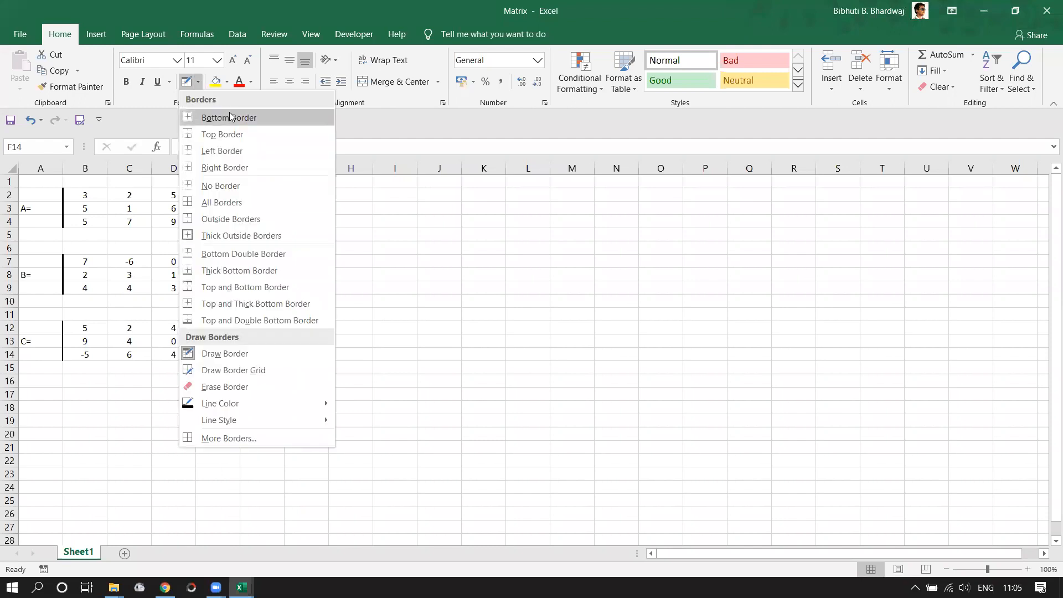
pyautogui.click(232, 181)
pyautogui.click(387, 271)
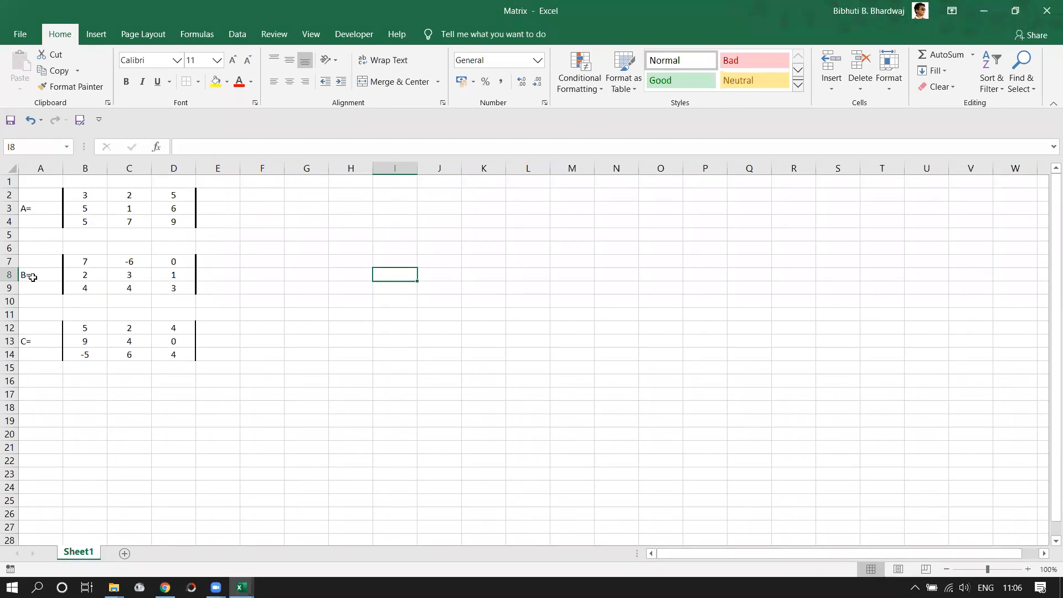
# Step: Label cell A18 as "A+B="
pyautogui.click(42, 409)
pyautogui.write('A+B=')
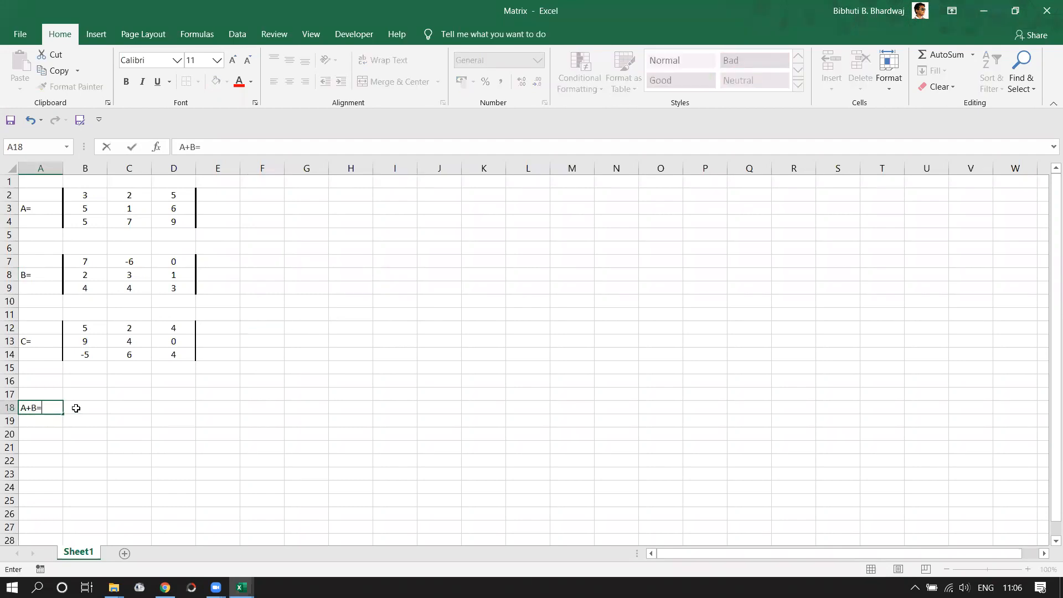
pyautogui.press('Return')
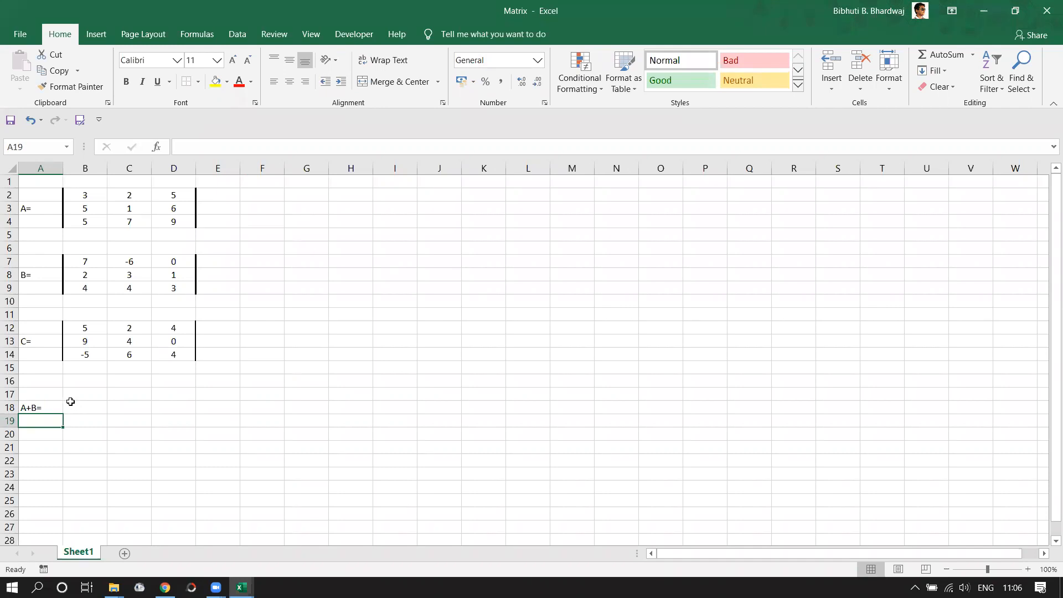
# Step: Enter =B7+B2 in B17 and fill the formula across B17:D19 to add matrices A and B
pyautogui.click(70, 394)
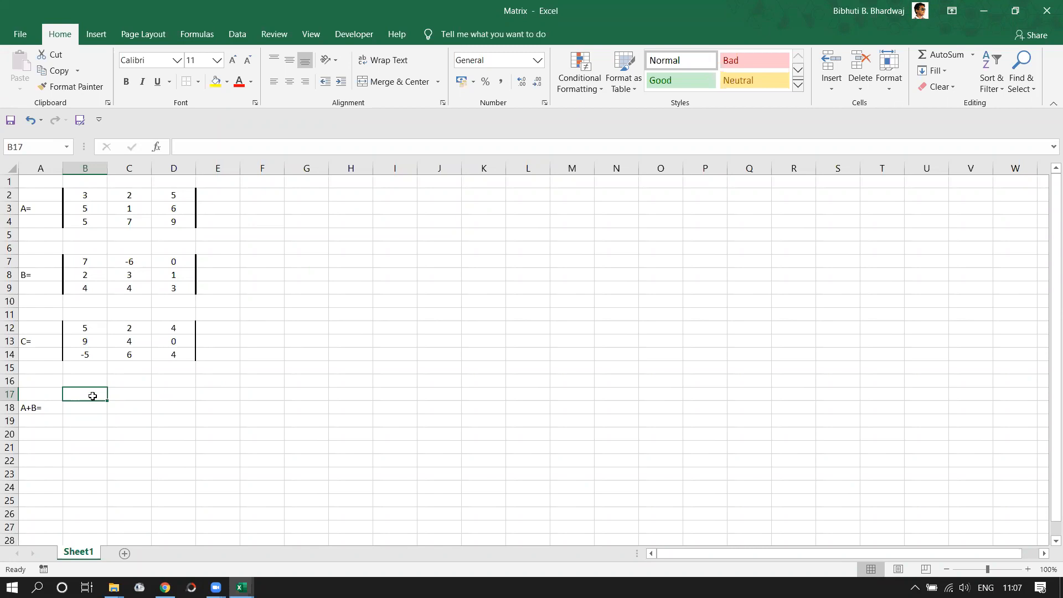
pyautogui.write('=')
pyautogui.click(95, 194)
pyautogui.click(92, 260)
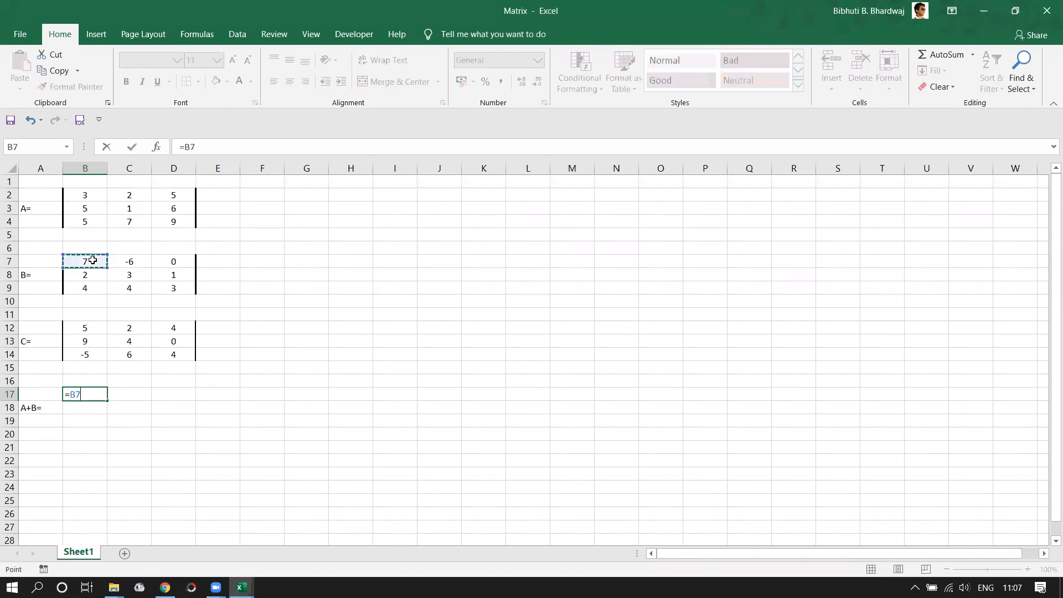
pyautogui.write('+')
pyautogui.click(84, 195)
pyautogui.press('Return')
pyautogui.click(99, 394)
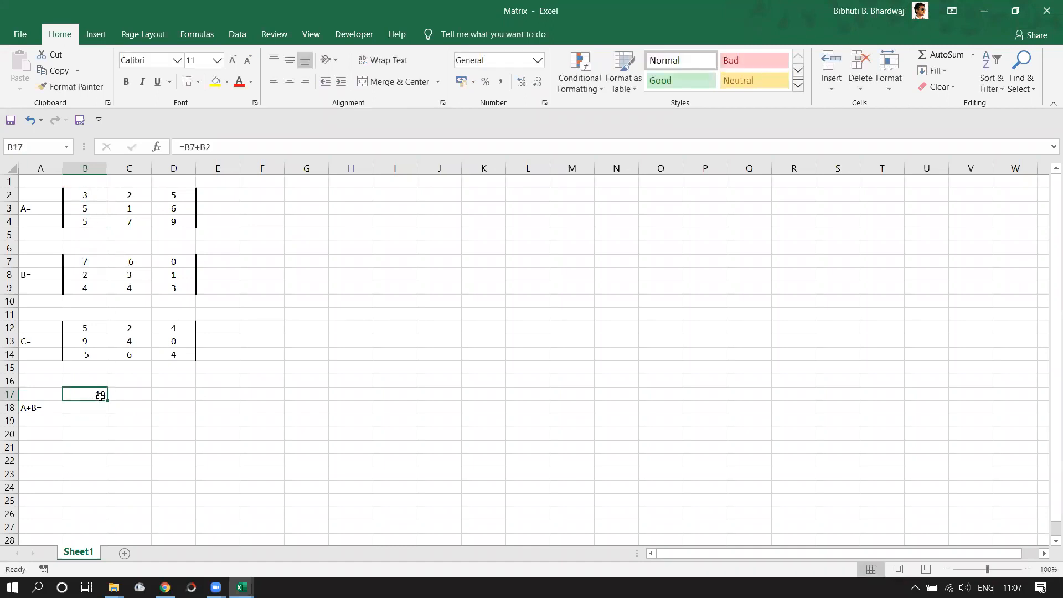
pyautogui.moveTo(106, 399); pyautogui.dragTo(190, 425)
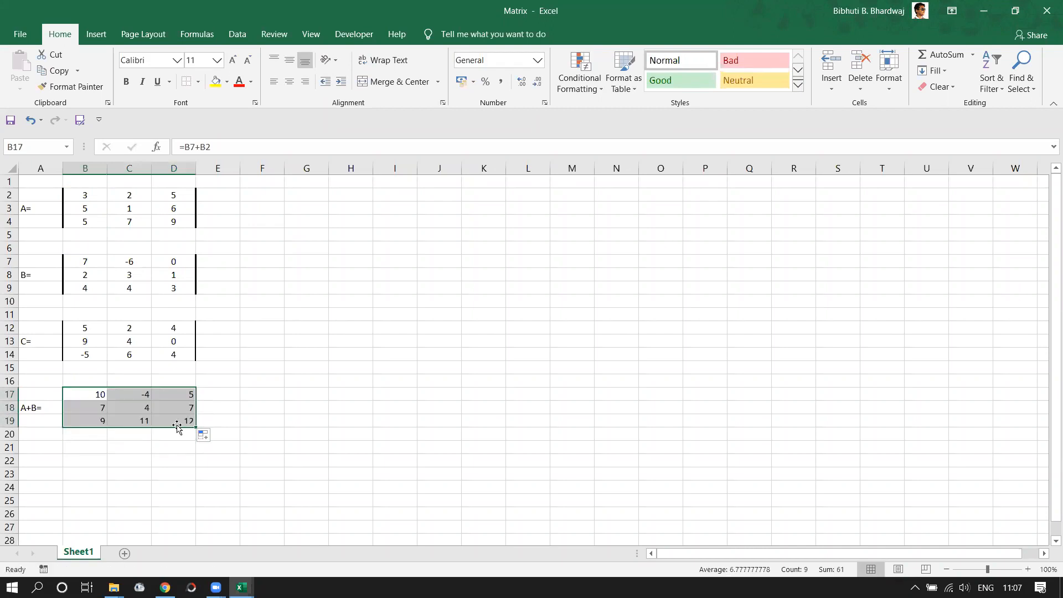
# Step: Inspect the cell references in the formula of D19 without changing it
pyautogui.click(177, 425)
pyautogui.doubleClick(177, 422)
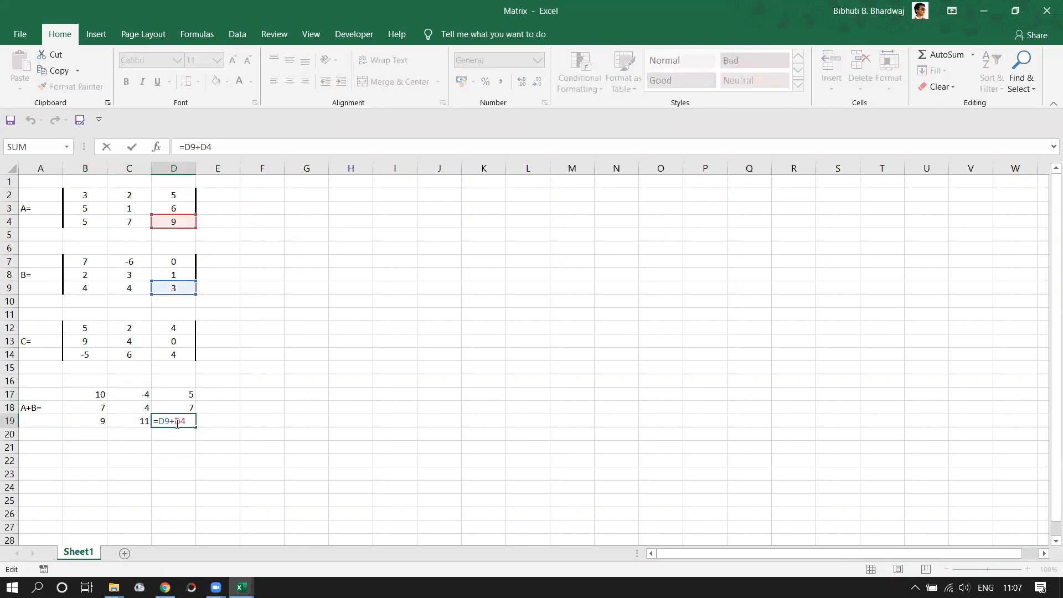
pyautogui.press('Escape')
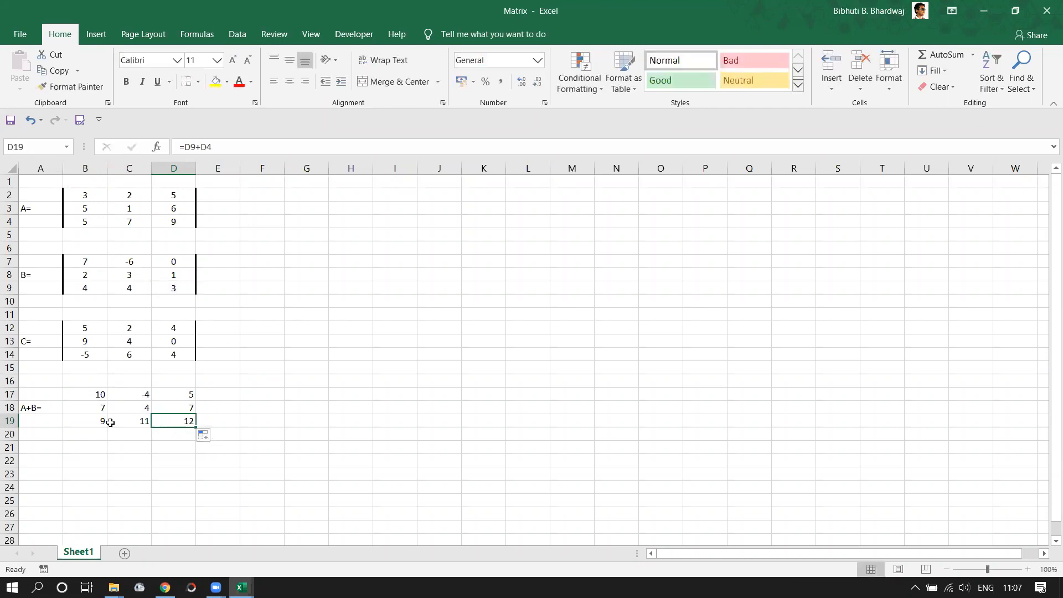
# Step: Change the label in A18 to "A*B="
pyautogui.doubleClick(31, 407)
pyautogui.press('BackSpace')
pyautogui.write('*')
pyautogui.press('Return')
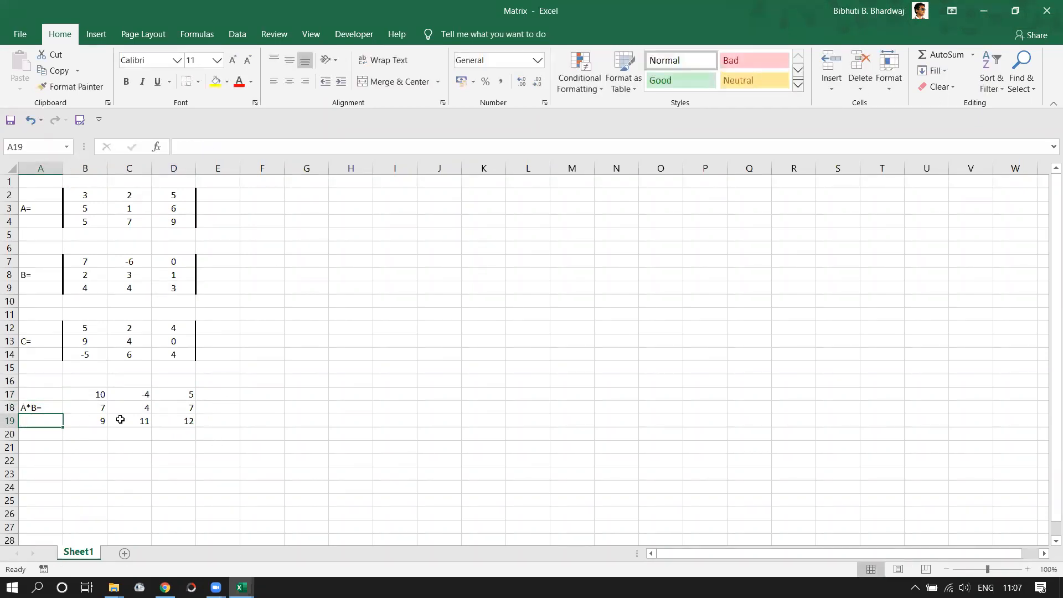
pyautogui.moveTo(96, 397); pyautogui.dragTo(185, 419)
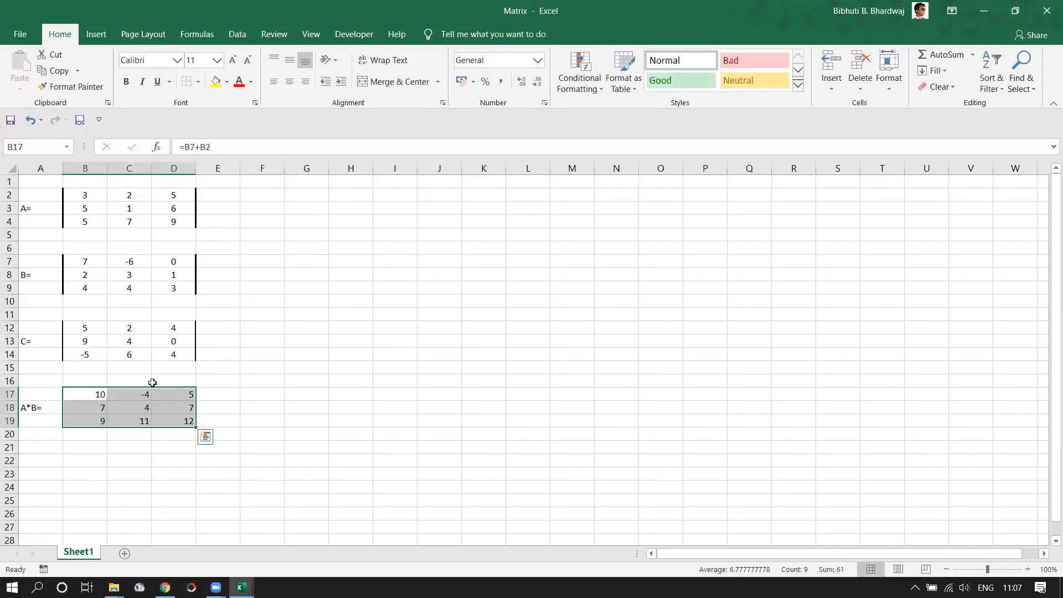
pyautogui.click(92, 197)
pyautogui.click(95, 261)
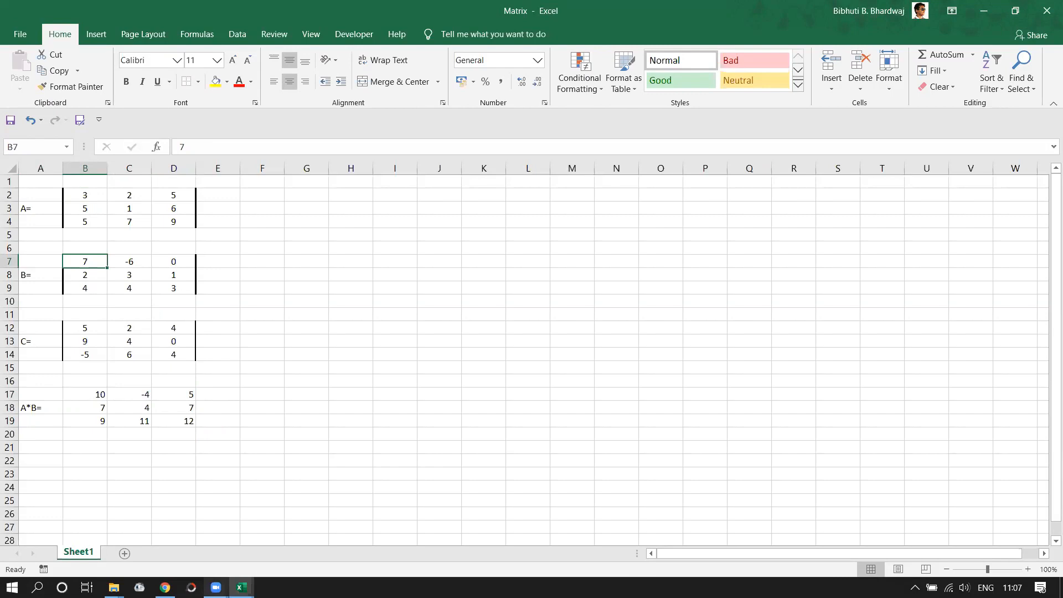
pyautogui.moveTo(215, 587)
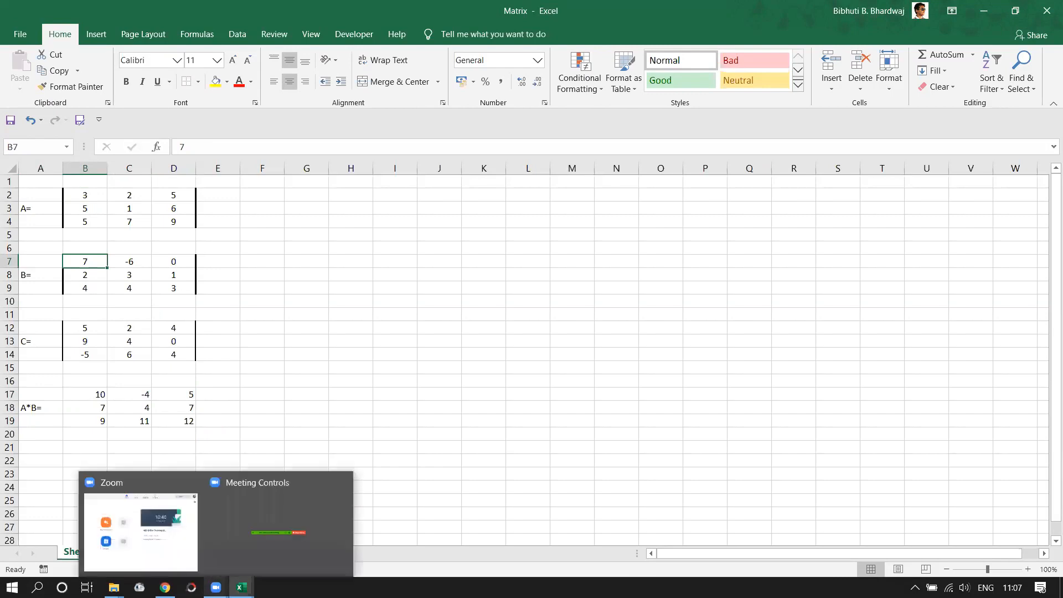
# Step: Clear the matrix sums from B17:D19
pyautogui.click(255, 406)
pyautogui.moveTo(82, 392); pyautogui.dragTo(183, 424)
pyautogui.press('Delete')
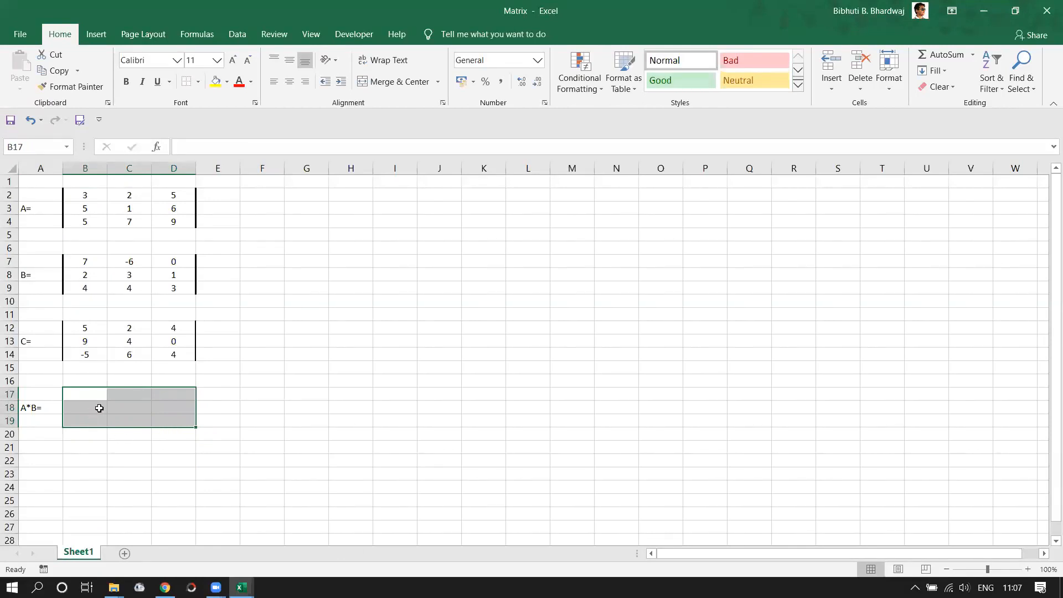
pyautogui.click(206, 409)
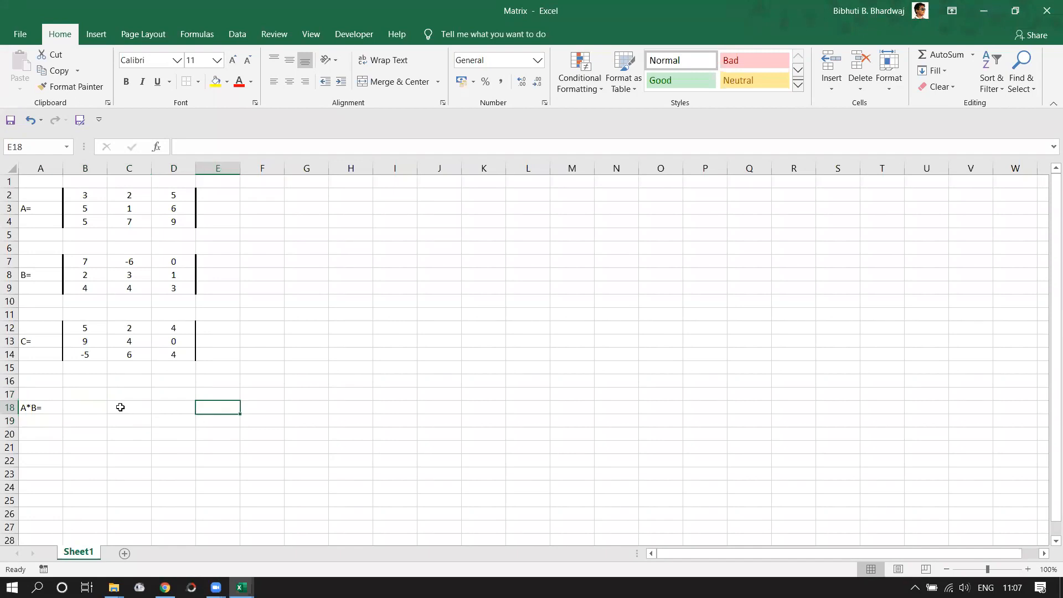
pyautogui.moveTo(68, 394); pyautogui.dragTo(191, 426)
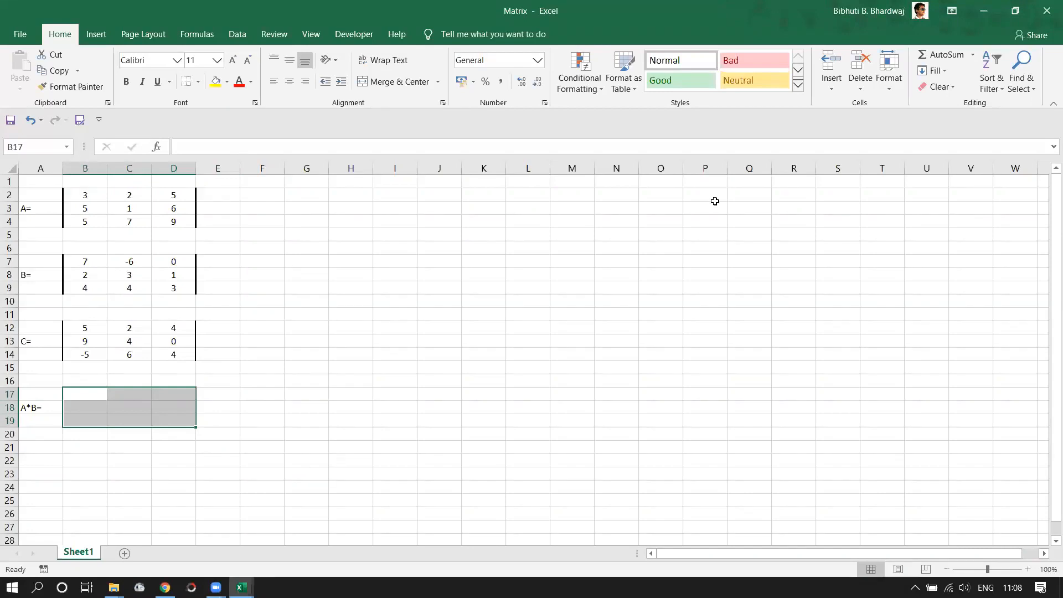
pyautogui.moveTo(79, 392); pyautogui.dragTo(171, 423)
pyautogui.moveTo(78, 389); pyautogui.dragTo(167, 419)
pyautogui.write('=')
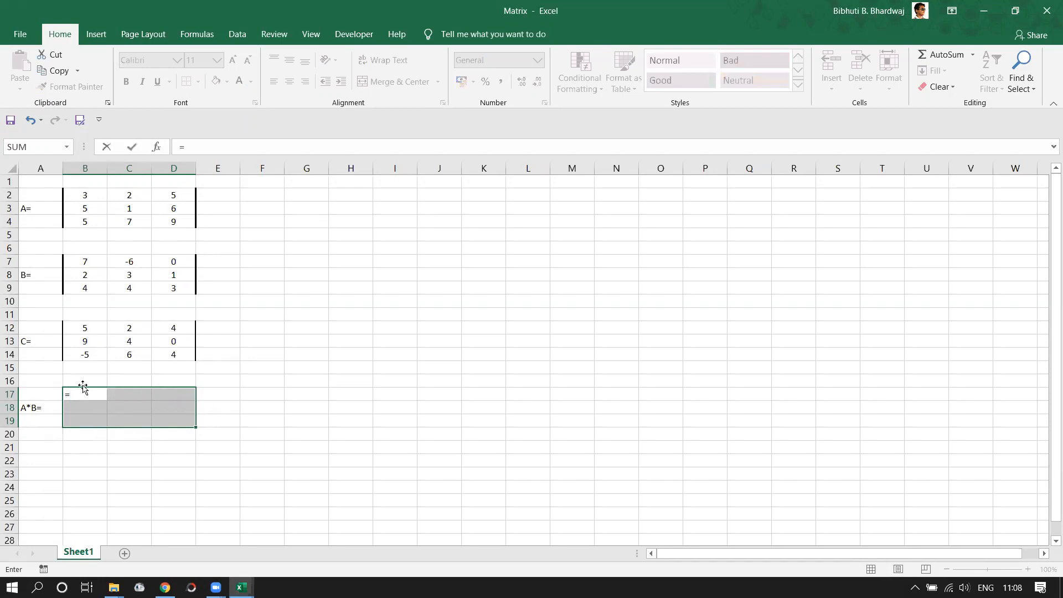
pyautogui.click(246, 411)
pyautogui.press('Escape')
pyautogui.moveTo(83, 393); pyautogui.dragTo(183, 414)
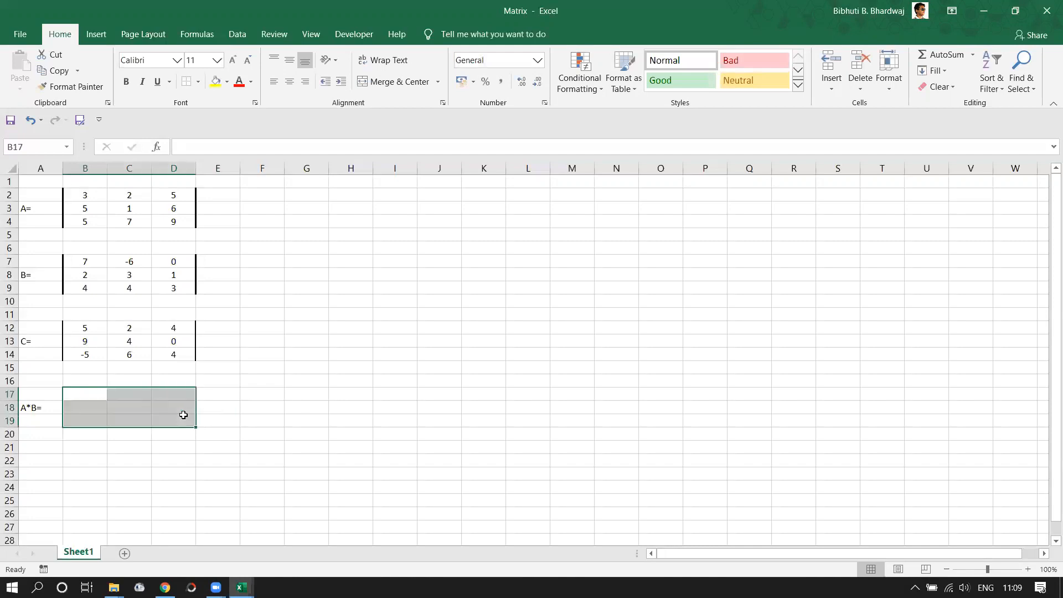
pyautogui.click(81, 396)
pyautogui.write('=')
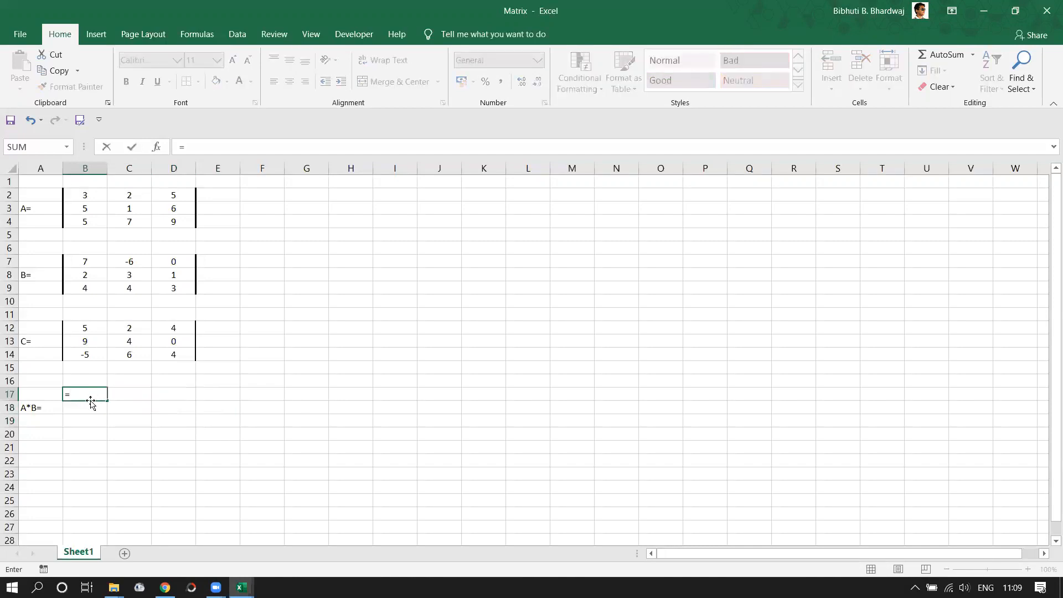
pyautogui.click(145, 434)
pyautogui.press('Escape')
pyautogui.moveTo(81, 395); pyautogui.dragTo(177, 422)
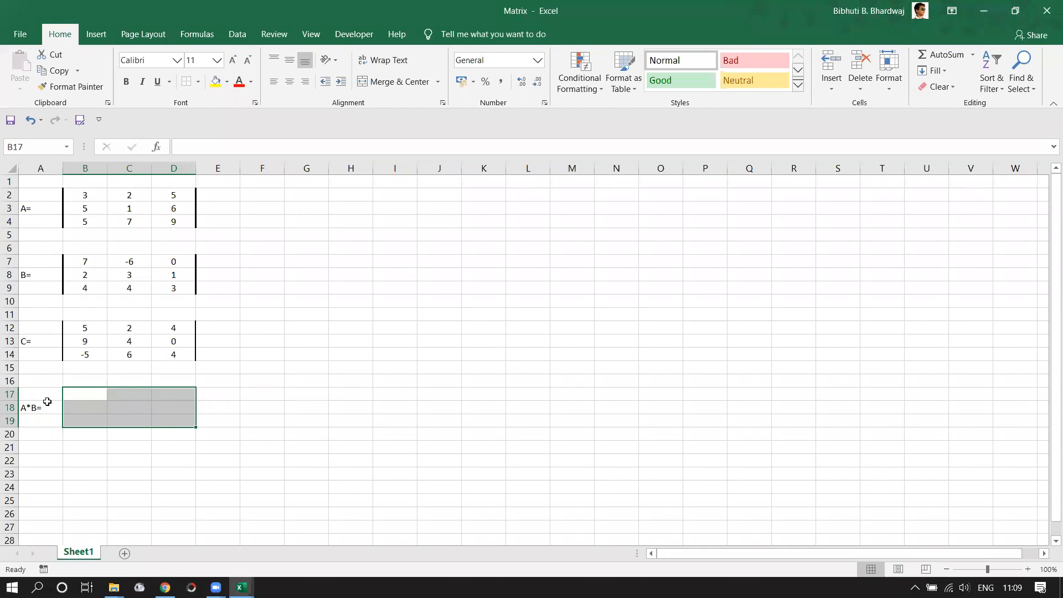
pyautogui.write('=')
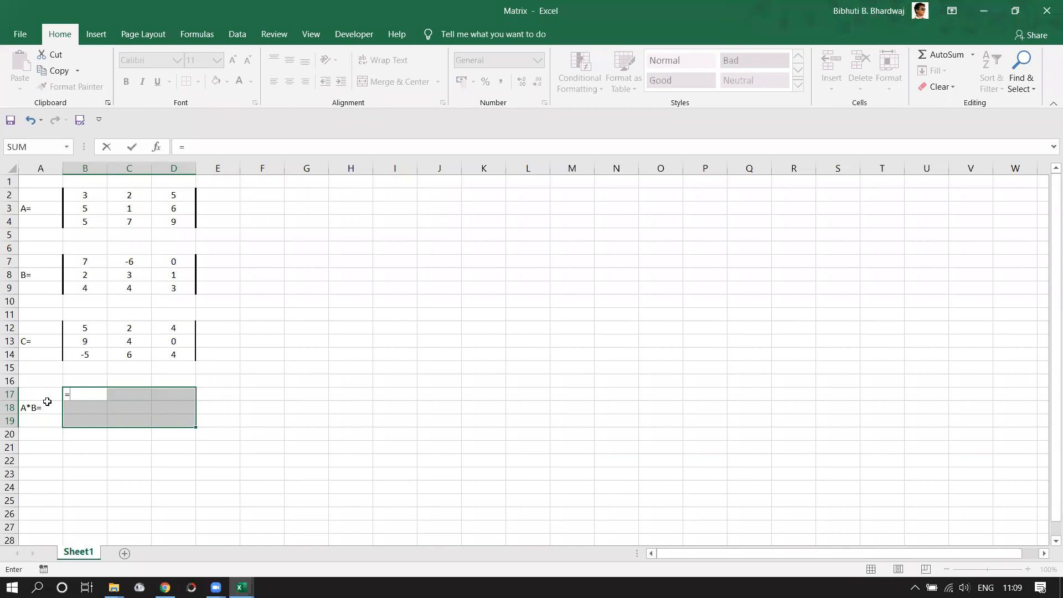
pyautogui.write('A')
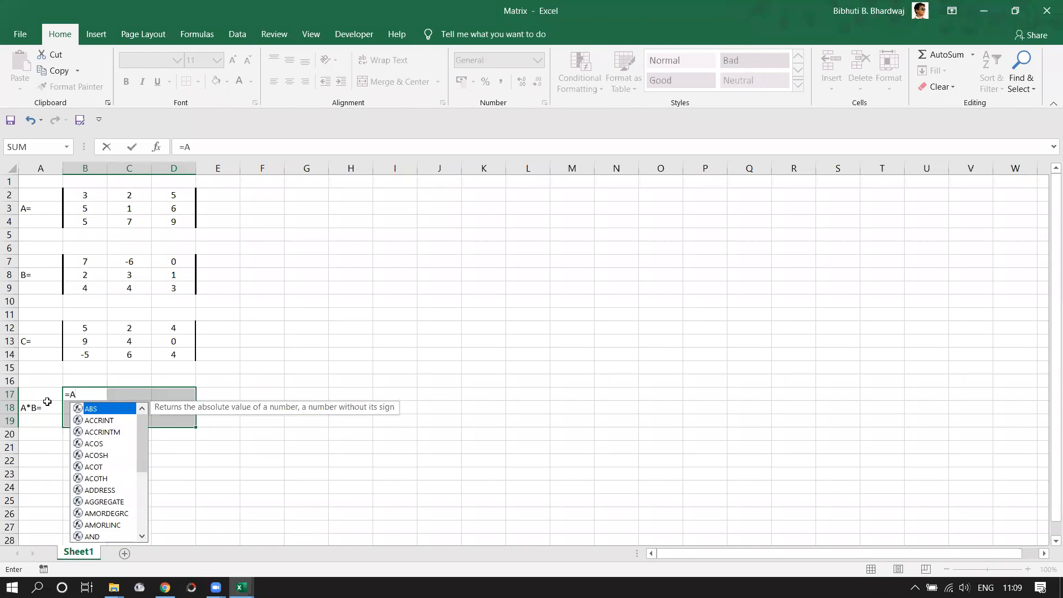
pyautogui.press('BackSpace')
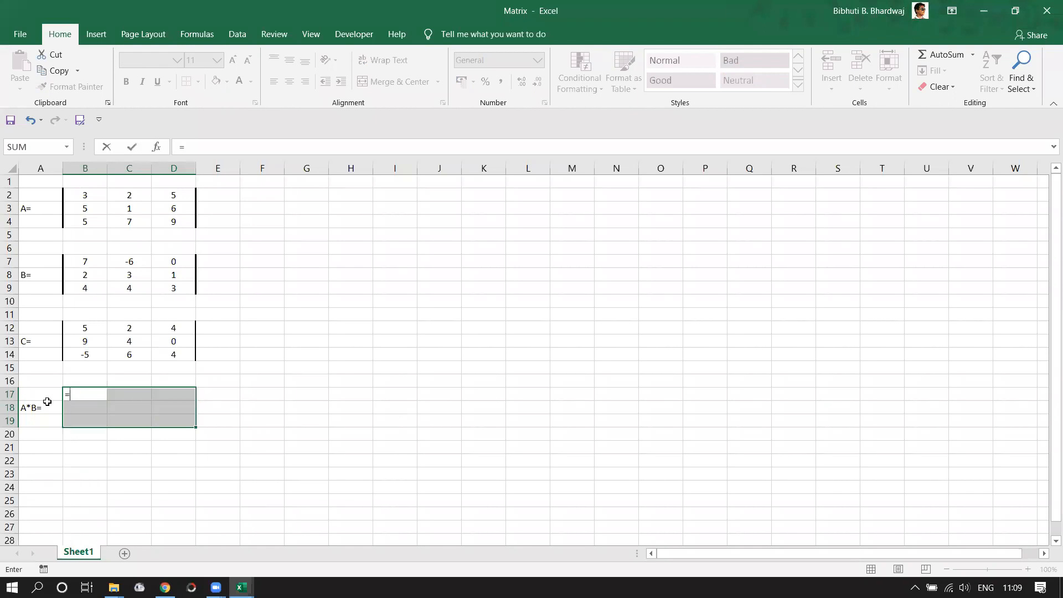
pyautogui.write('ma')
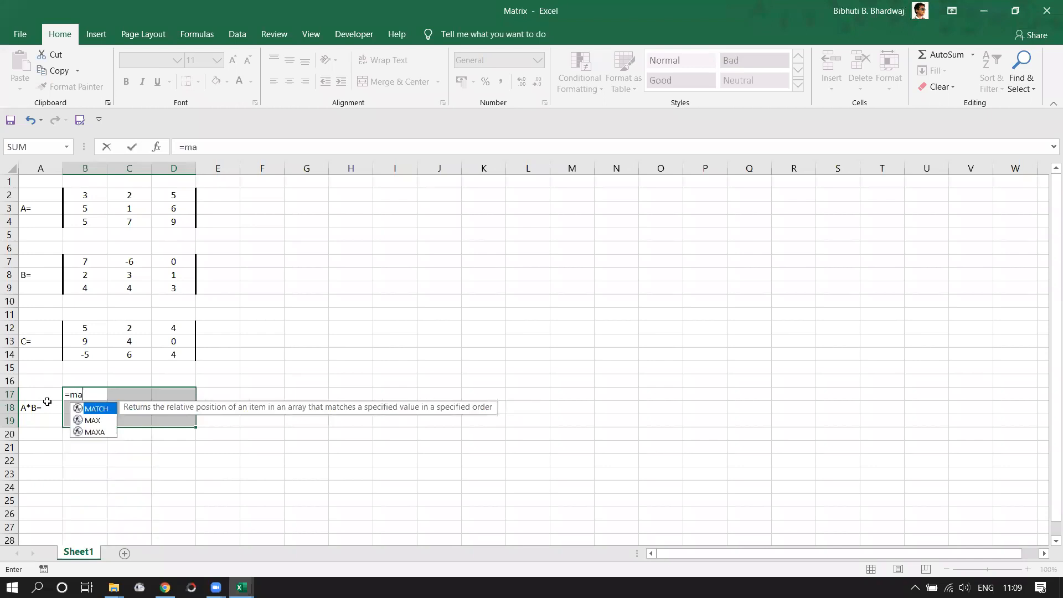
pyautogui.press('Escape')
pyautogui.press('Escape')
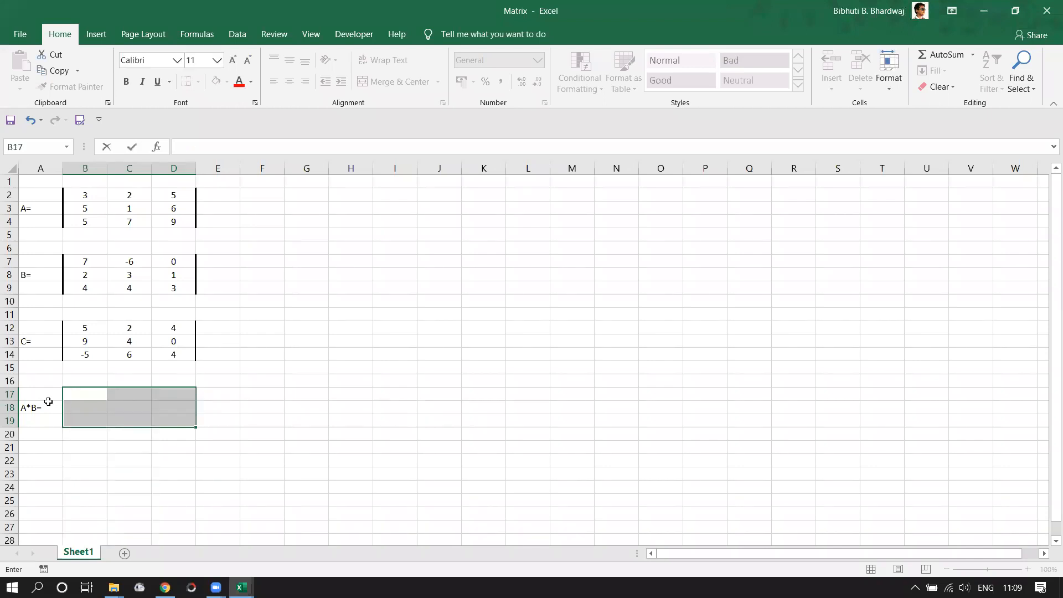
pyautogui.click(335, 459)
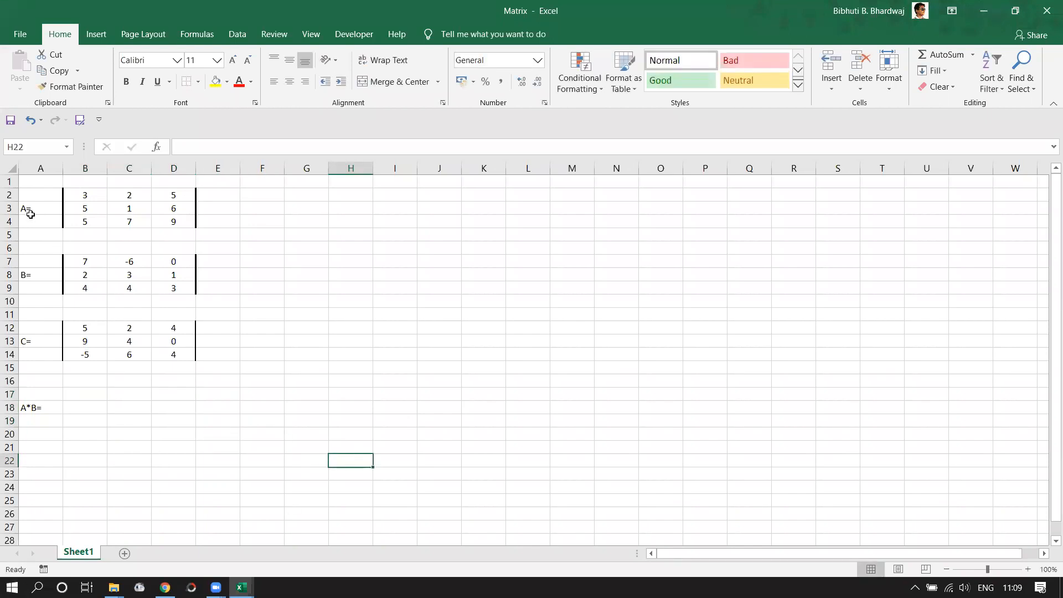
# Step: Name the matrix A range B2:D4 as A and reselect it to check the name
pyautogui.click(79, 191)
pyautogui.moveTo(107, 209); pyautogui.dragTo(176, 223)
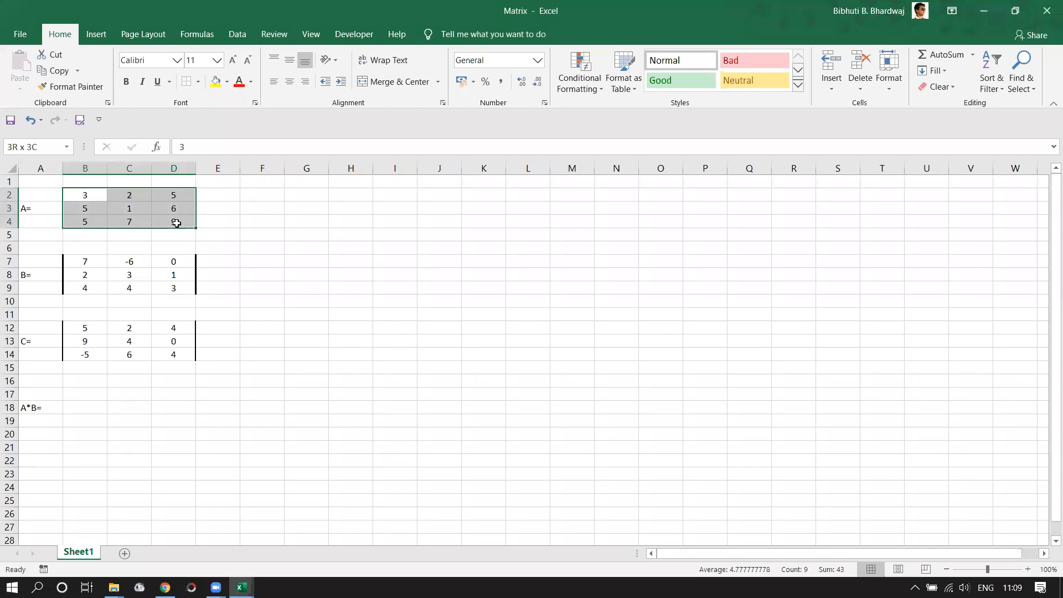
pyautogui.click(22, 151)
pyautogui.click(254, 240)
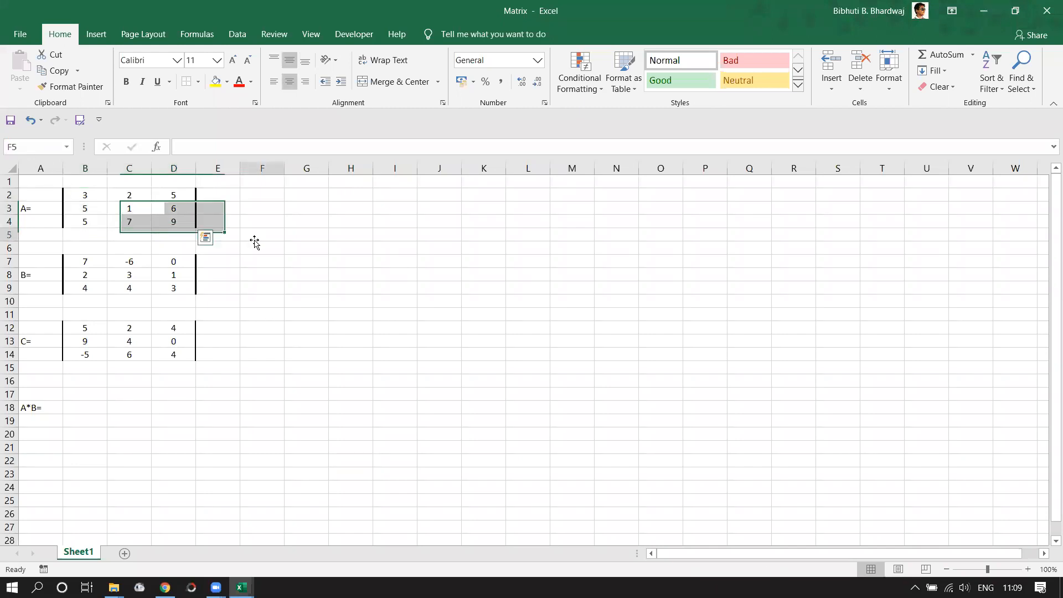
pyautogui.moveTo(78, 196); pyautogui.dragTo(161, 220)
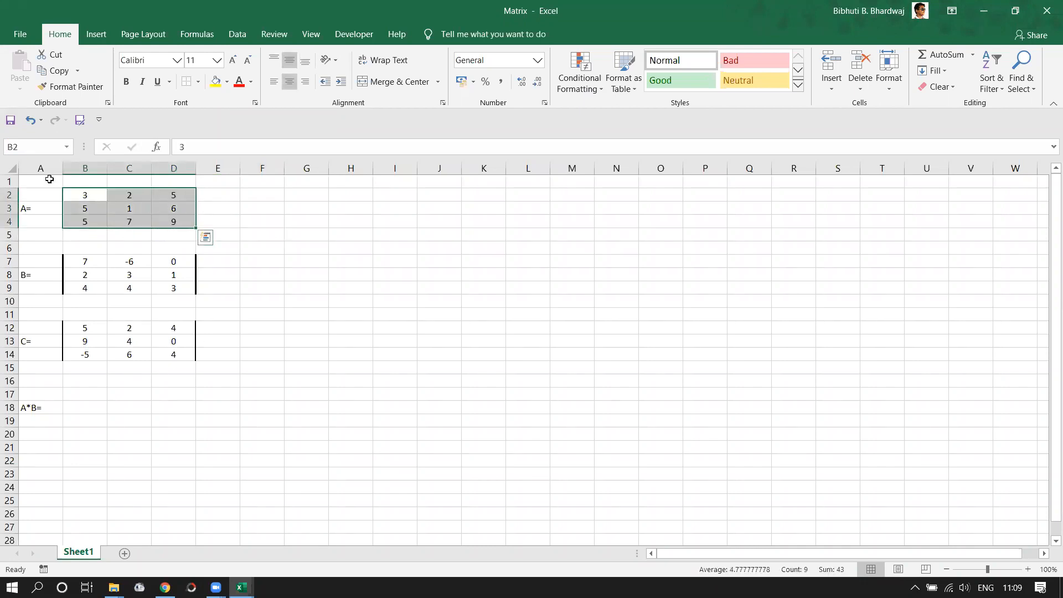
pyautogui.click(12, 148)
pyautogui.click(250, 230)
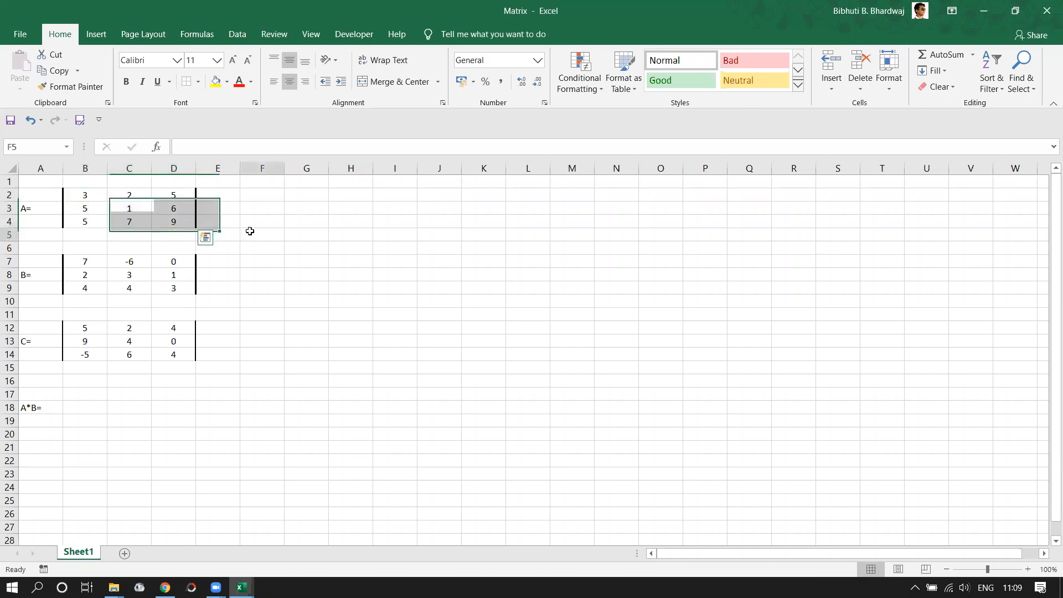
pyautogui.moveTo(70, 195); pyautogui.dragTo(189, 228)
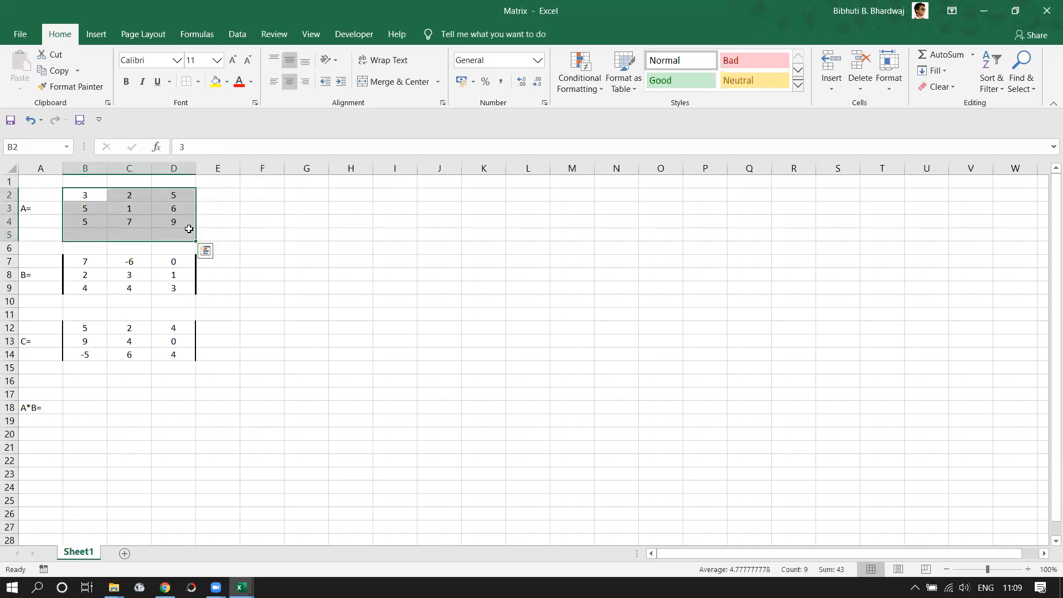
pyautogui.moveTo(70, 189); pyautogui.dragTo(155, 212)
pyautogui.click(83, 194)
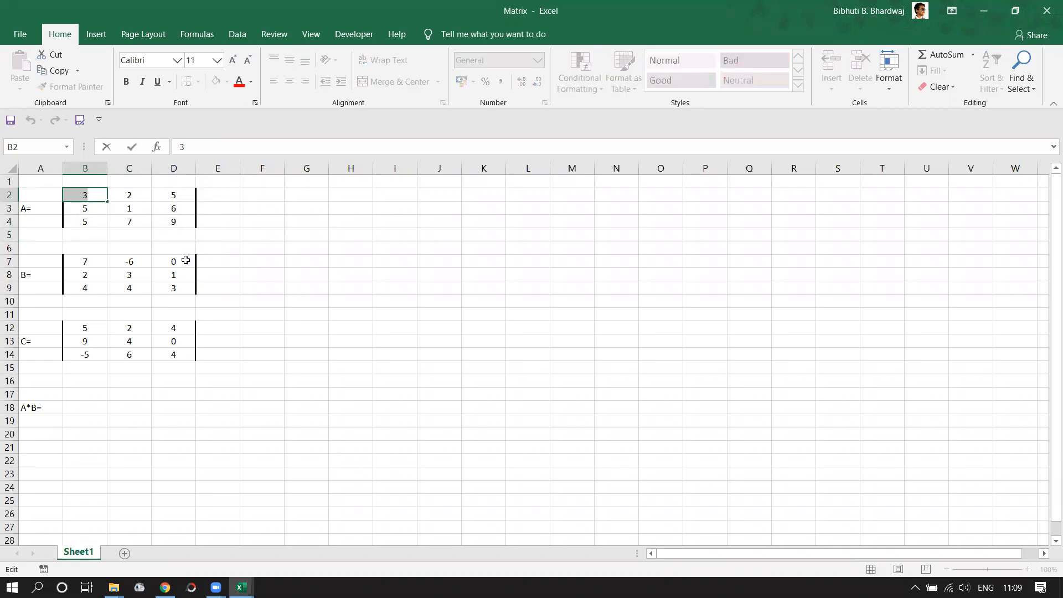
pyautogui.click(250, 234)
pyautogui.moveTo(80, 194); pyautogui.dragTo(152, 221)
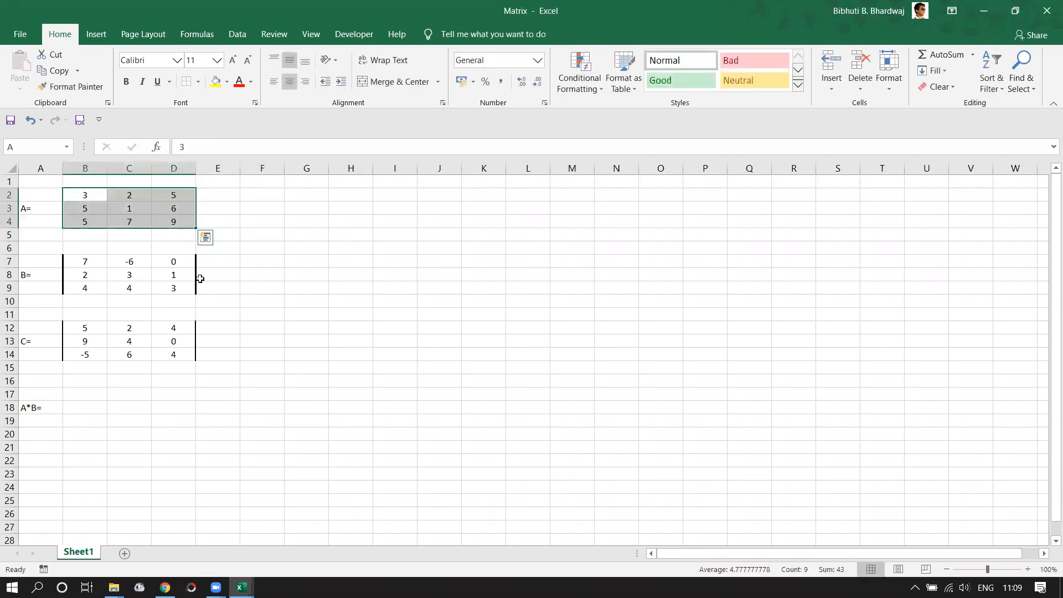
# Step: Try the name A in a formula for B17:D19 and cancel the entry
pyautogui.click(251, 370)
pyautogui.moveTo(75, 393); pyautogui.dragTo(169, 425)
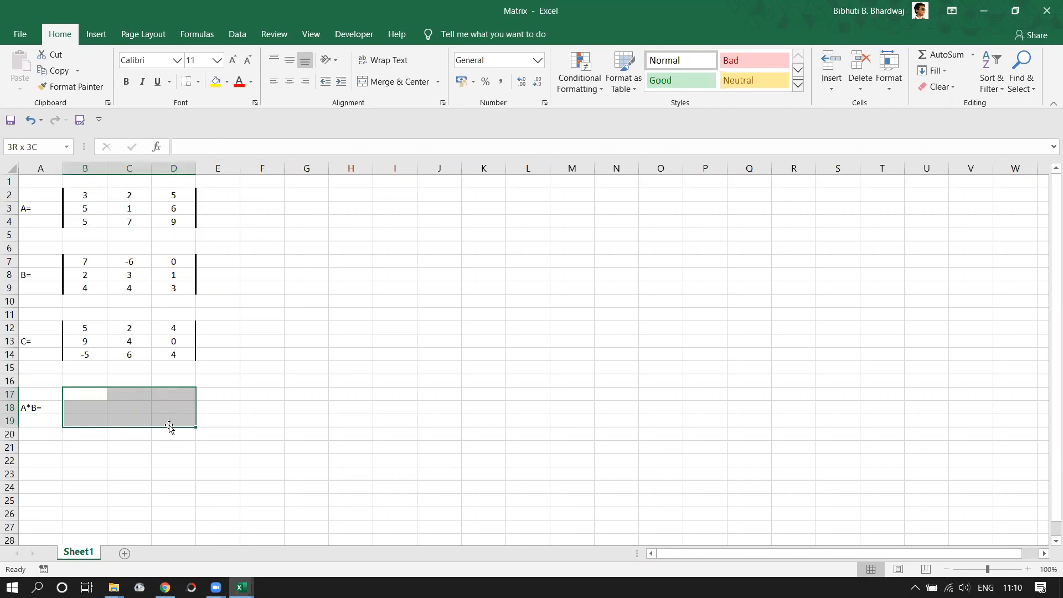
pyautogui.write('=A')
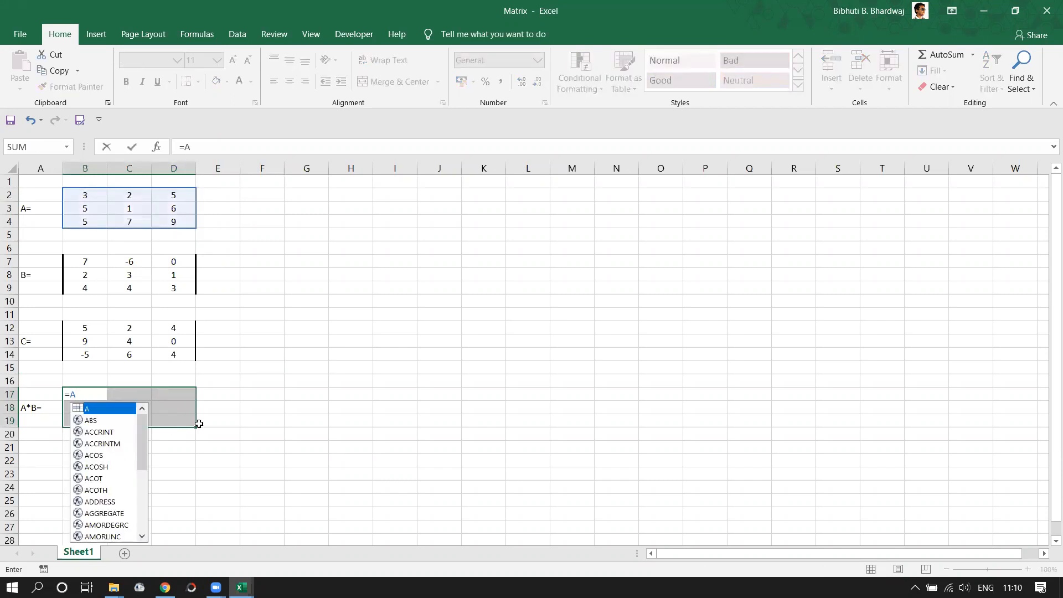
pyautogui.press('Escape')
pyautogui.press('Escape')
pyautogui.click(320, 339)
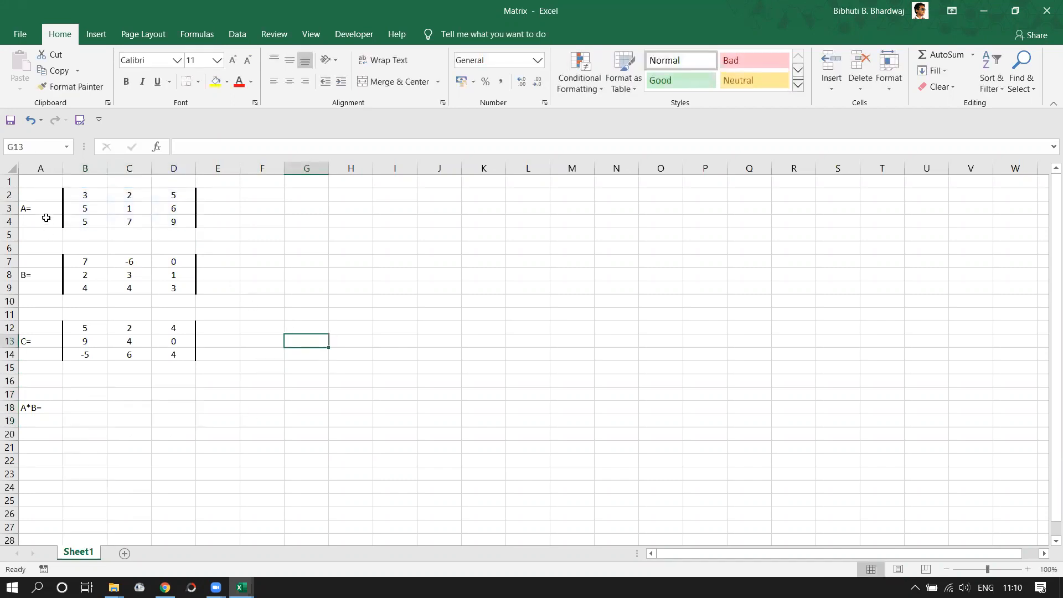
# Step: Name the matrix B range B7:D9 as B
pyautogui.moveTo(71, 196); pyautogui.dragTo(174, 226)
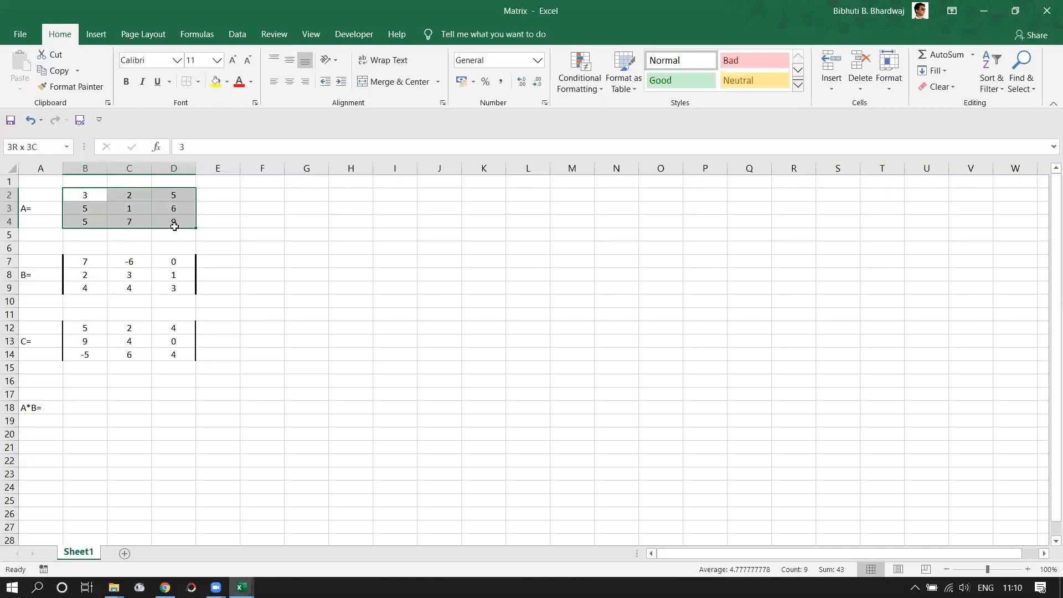
pyautogui.click(214, 275)
pyautogui.moveTo(81, 265); pyautogui.dragTo(161, 283)
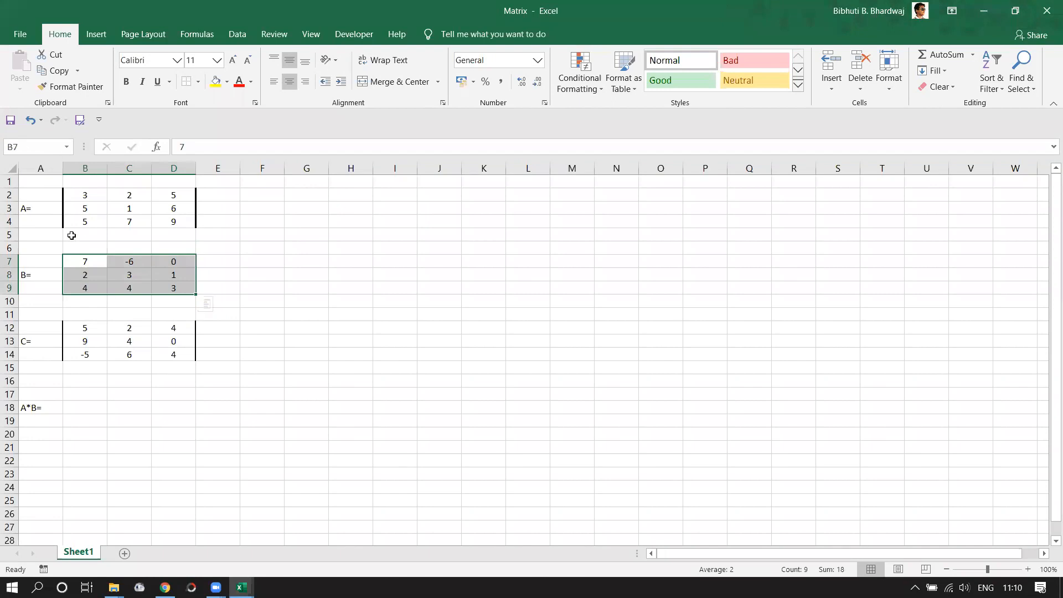
pyautogui.click(7, 146)
pyautogui.write('B')
pyautogui.press('Return')
pyautogui.click(414, 289)
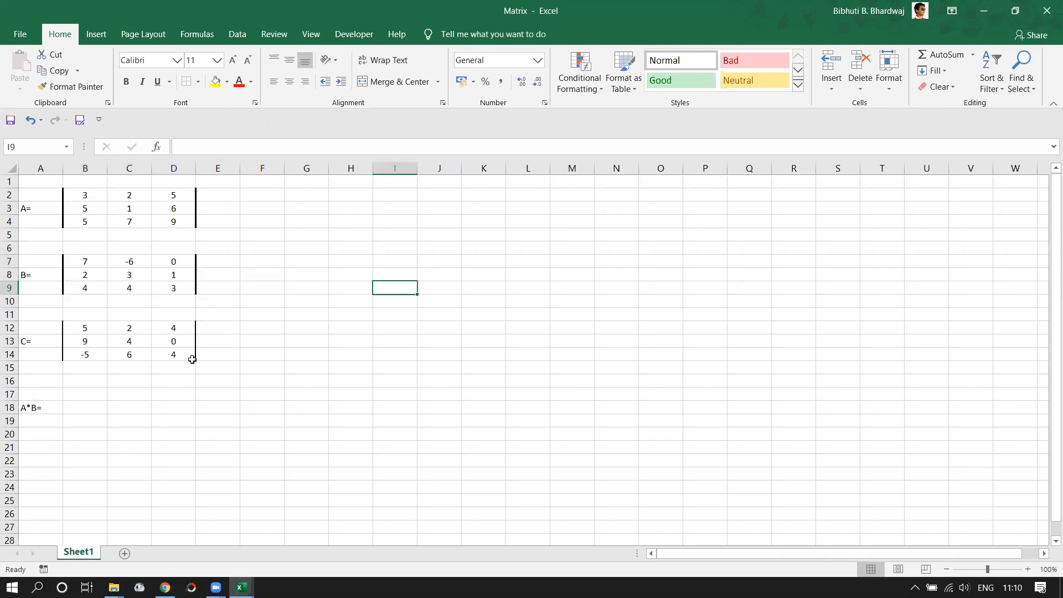
# Step: Reselect B7:D9 to check the name assigned to matrix B
pyautogui.click(44, 279)
pyautogui.click(41, 263)
pyautogui.click(83, 262)
pyautogui.click(267, 276)
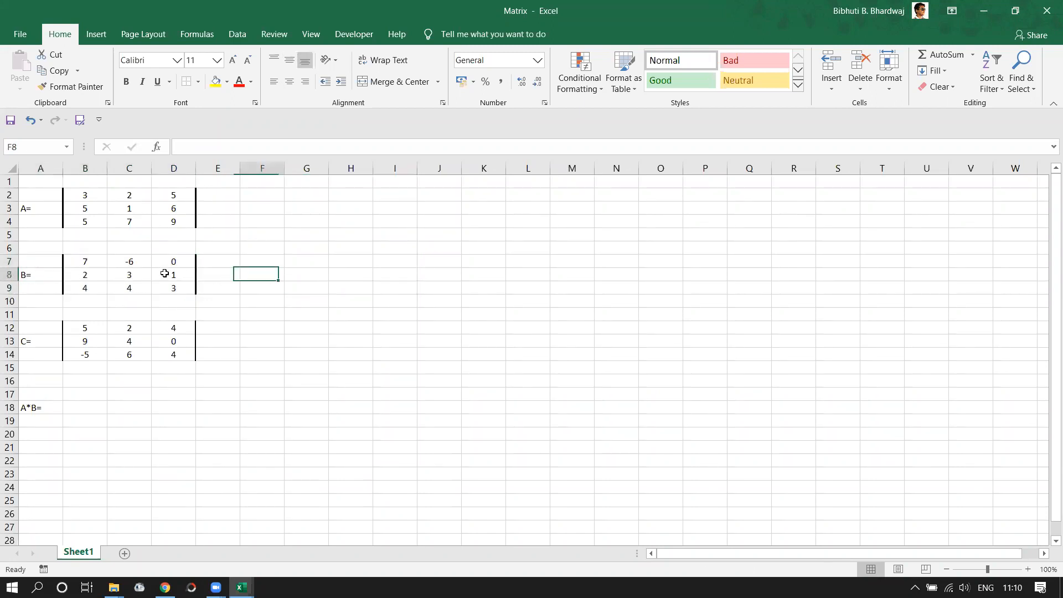
pyautogui.moveTo(86, 261); pyautogui.dragTo(173, 288)
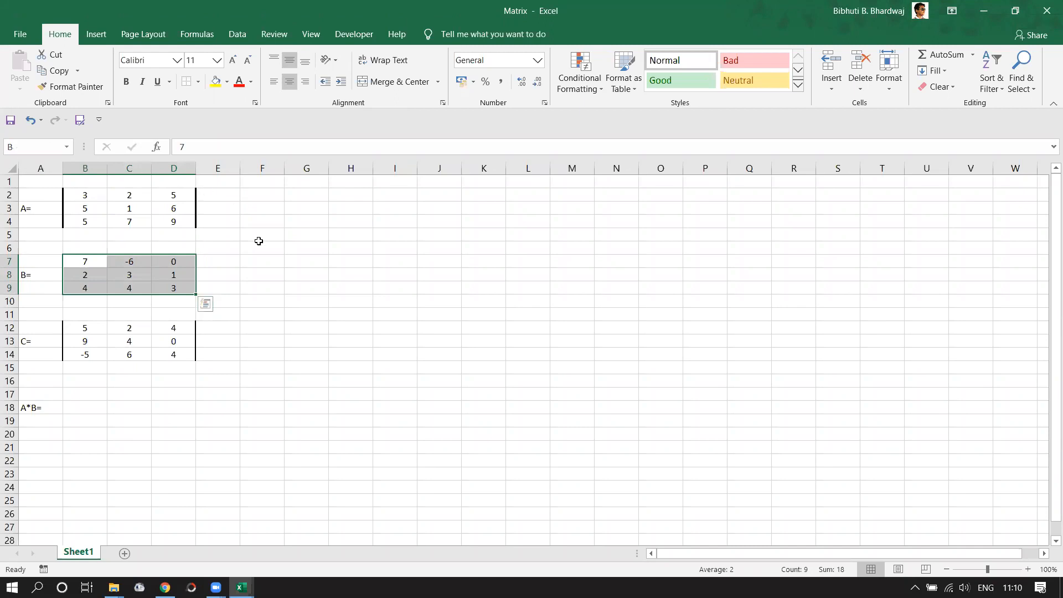
pyautogui.click(289, 312)
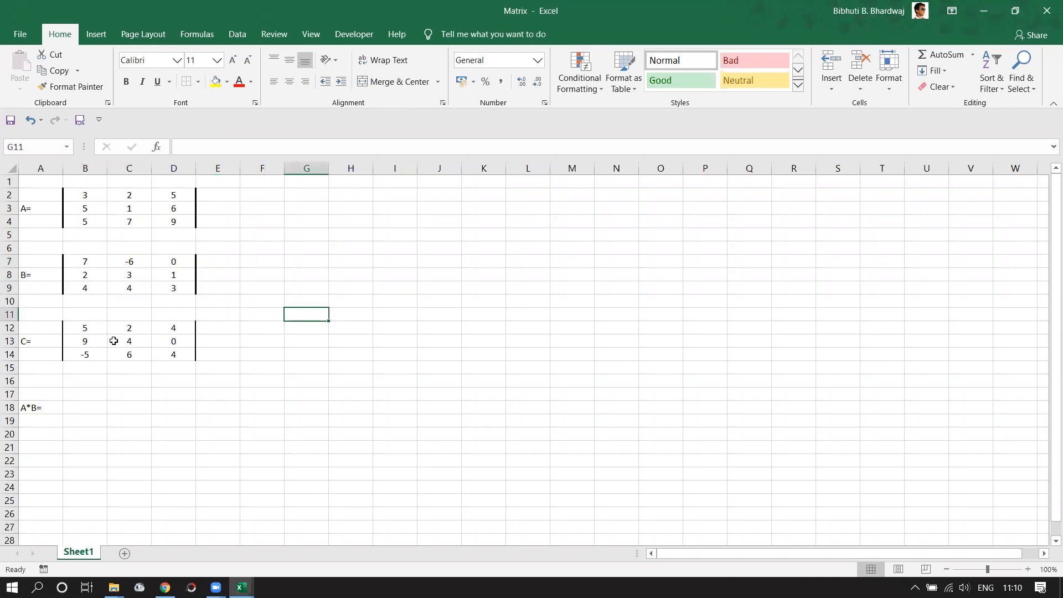
# Step: Try to name the matrix C range B12:D14 as C
pyautogui.moveTo(77, 331); pyautogui.dragTo(169, 352)
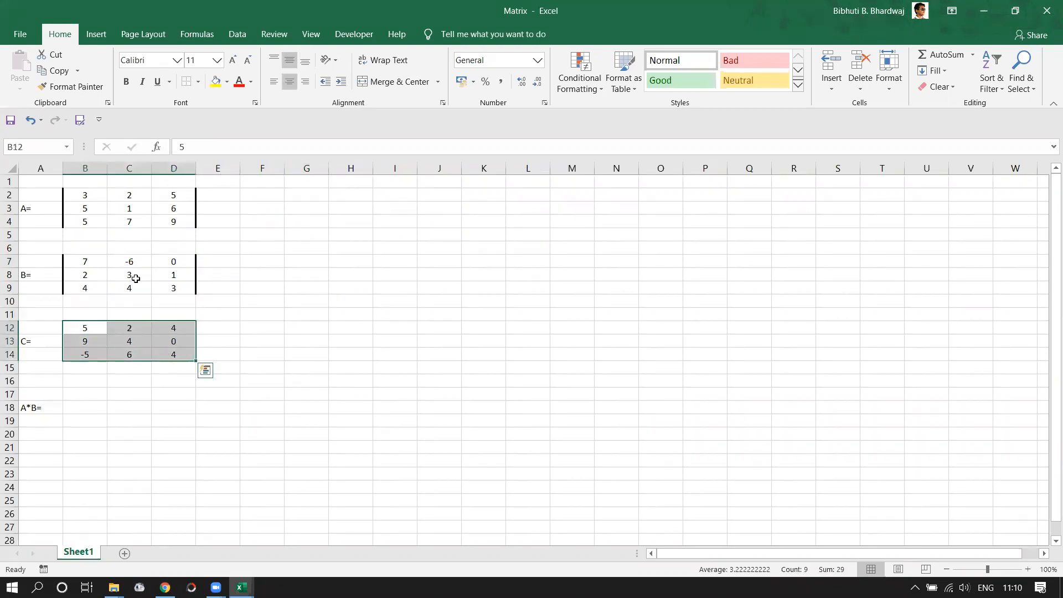
pyautogui.click(34, 148)
pyautogui.write('C')
pyautogui.press('Return')
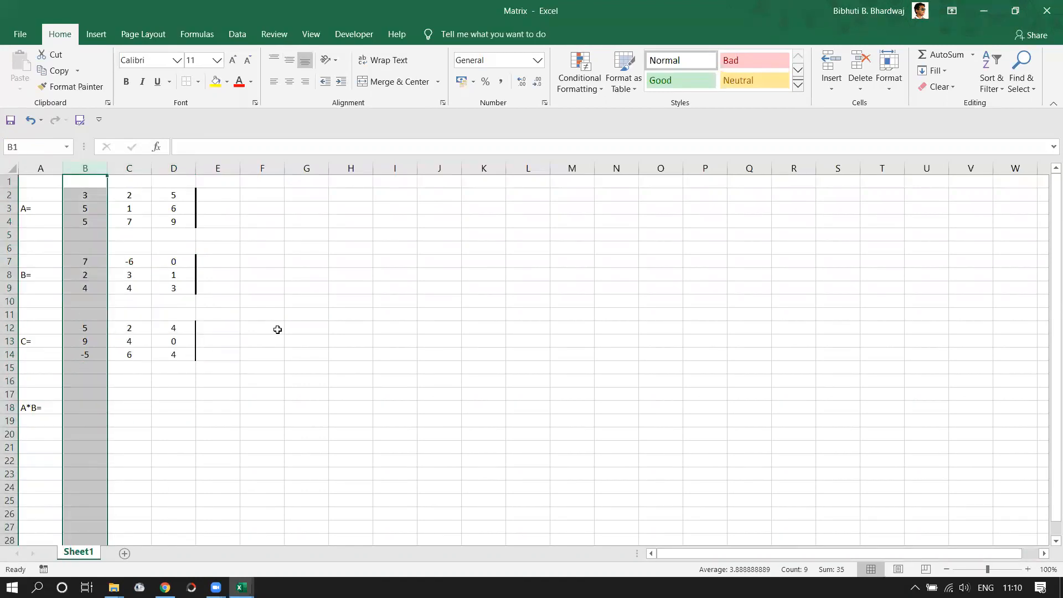
pyautogui.click(302, 340)
pyautogui.moveTo(80, 326); pyautogui.dragTo(173, 353)
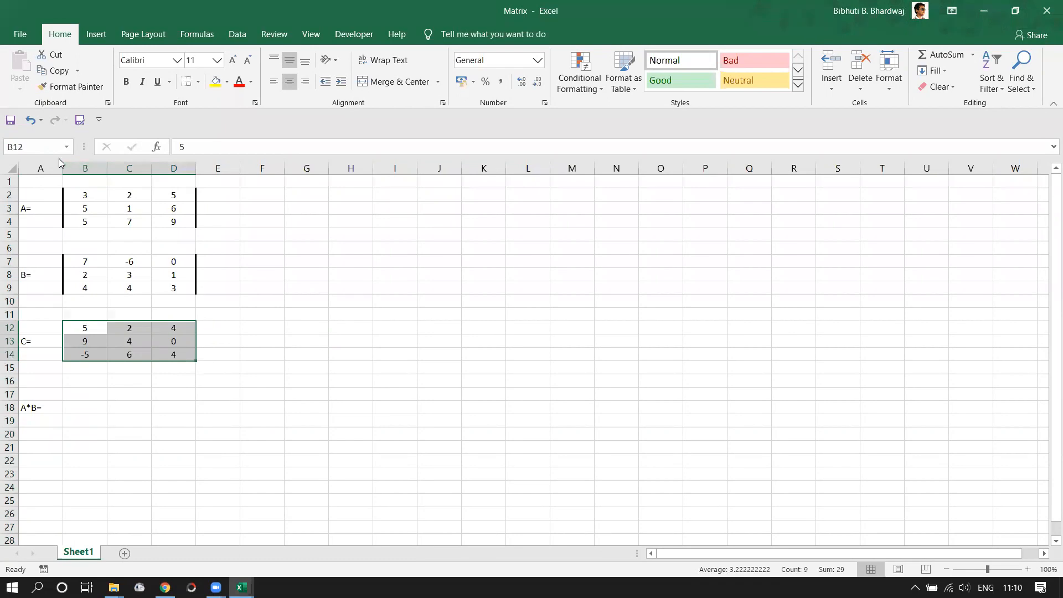
pyautogui.click(17, 147)
pyautogui.write('C')
pyautogui.press('Return')
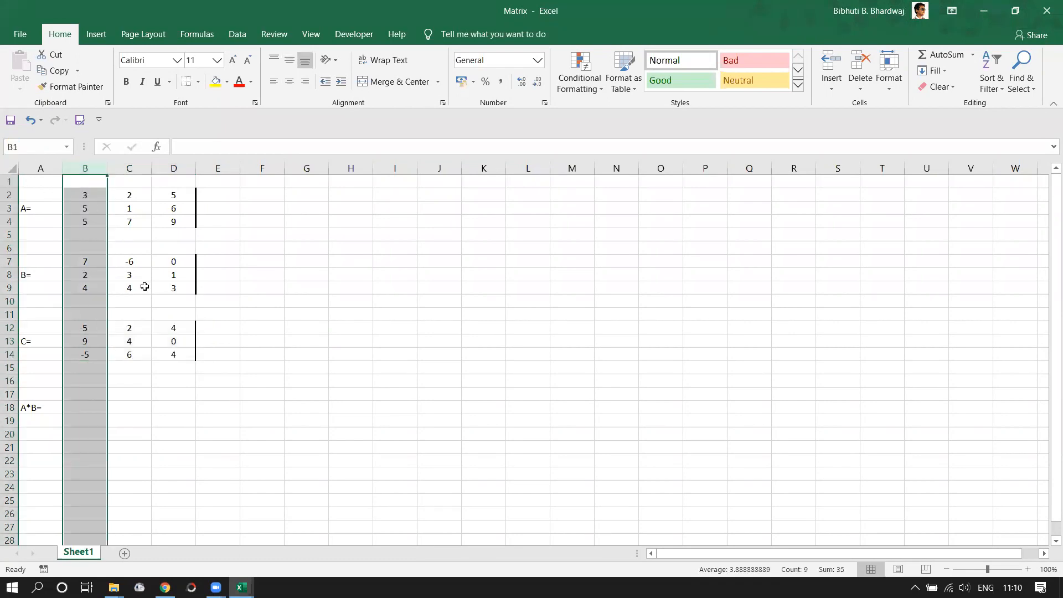
pyautogui.click(186, 334)
pyautogui.moveTo(85, 332); pyautogui.dragTo(173, 355)
pyautogui.click(27, 147)
pyautogui.write('C')
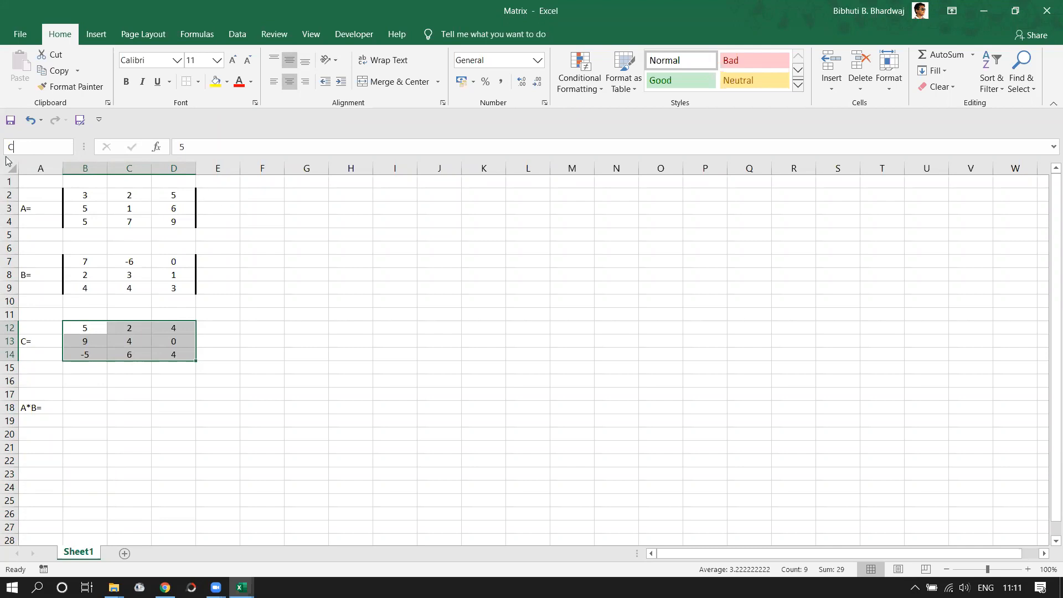
pyautogui.press('Return')
pyautogui.moveTo(85, 330); pyautogui.dragTo(175, 353)
pyautogui.click(31, 150)
pyautogui.write('C')
pyautogui.click(245, 233)
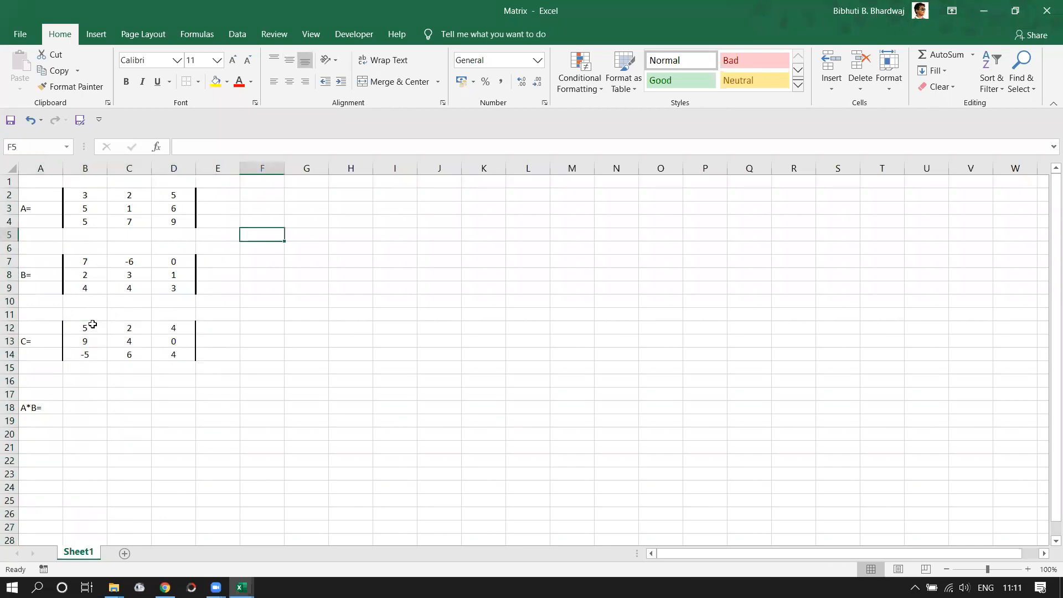
# Step: Try again to assign the name C to the matrix C cells B12:D14
pyautogui.moveTo(87, 326); pyautogui.dragTo(172, 352)
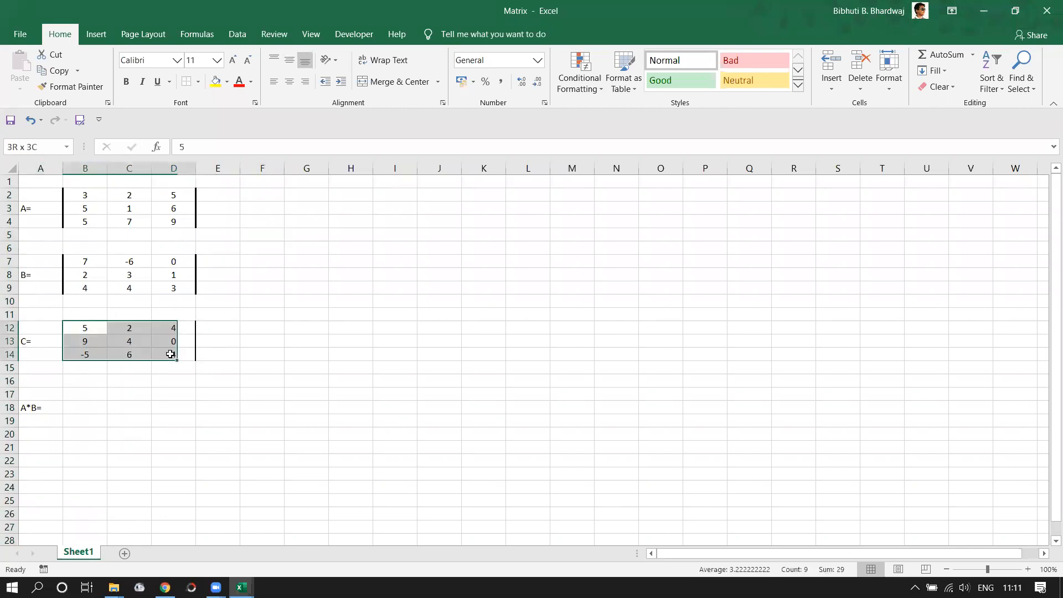
pyautogui.click(67, 148)
pyautogui.click(67, 148)
pyautogui.moveTo(38, 148); pyautogui.dragTo(5, 150)
pyautogui.write('C')
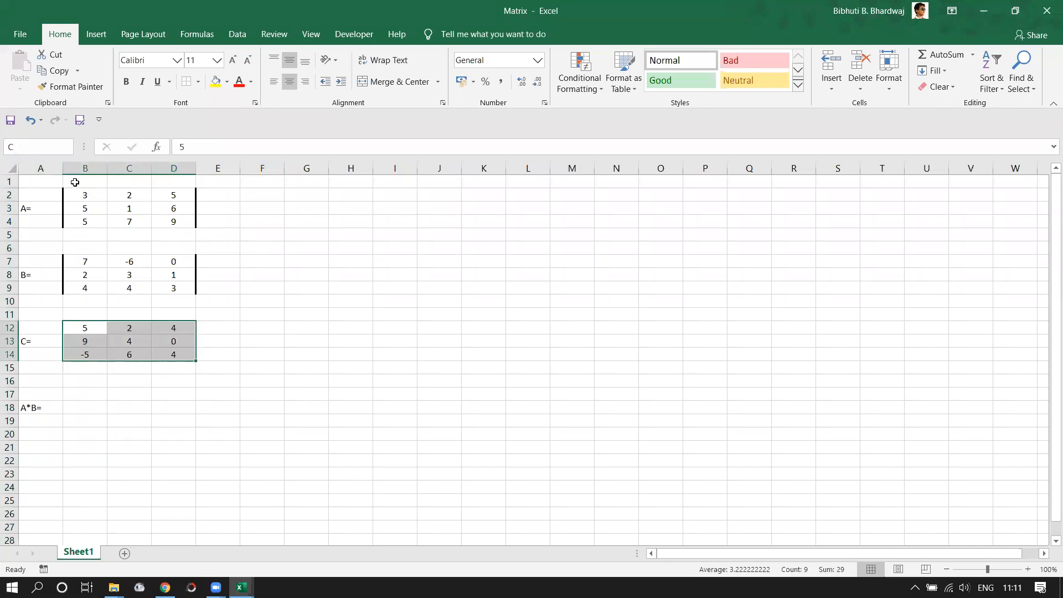
pyautogui.press('Return')
# Step: Select the matrix B range B7:D9 and the matrix A range B2:D4 to check their assigned names
pyautogui.click(277, 289)
pyautogui.moveTo(74, 260); pyautogui.dragTo(159, 288)
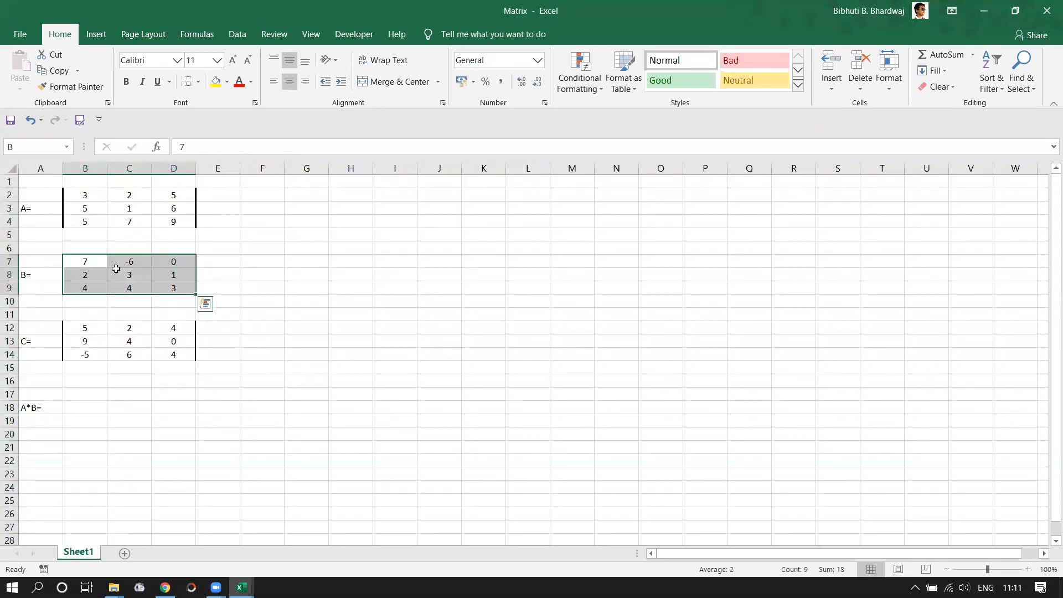
pyautogui.moveTo(84, 197); pyautogui.dragTo(166, 218)
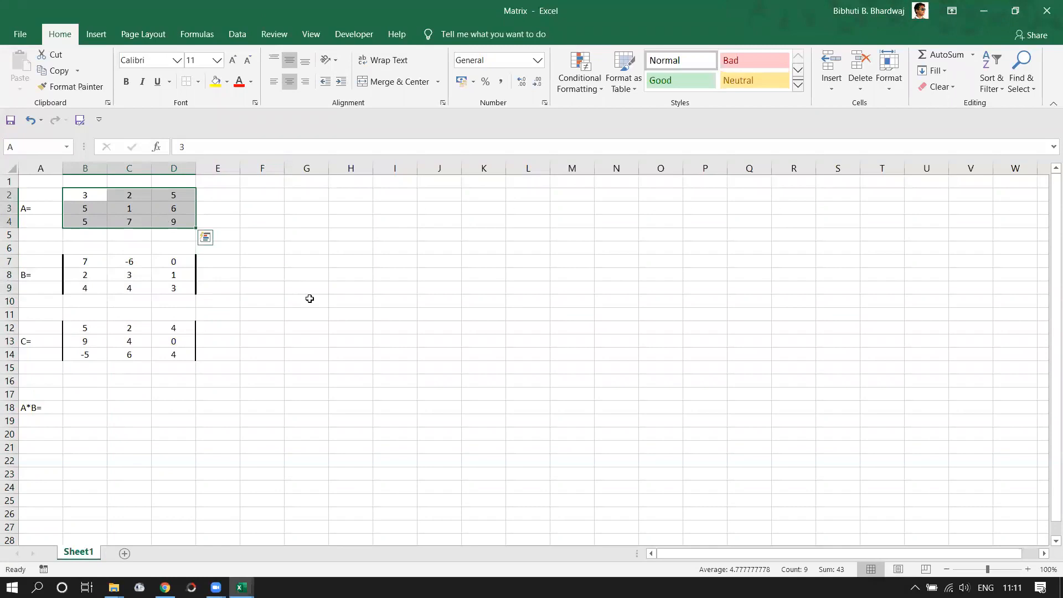
pyautogui.click(309, 299)
# Step: Retry naming the third matrix range B12:D14 as C
pyautogui.moveTo(73, 329); pyautogui.dragTo(173, 353)
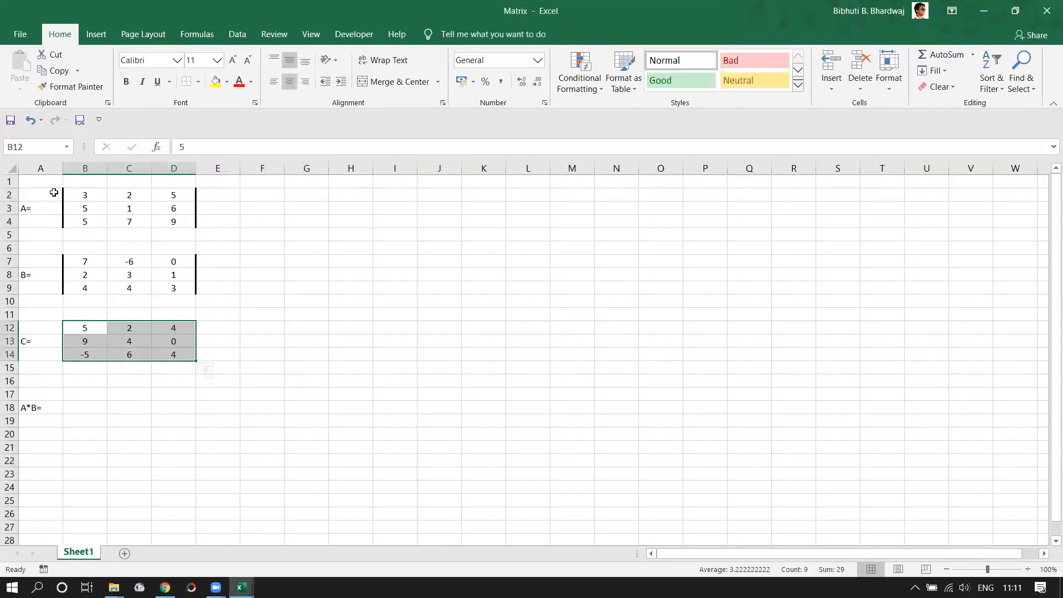
pyautogui.click(7, 147)
pyautogui.write('C')
pyautogui.press('Return')
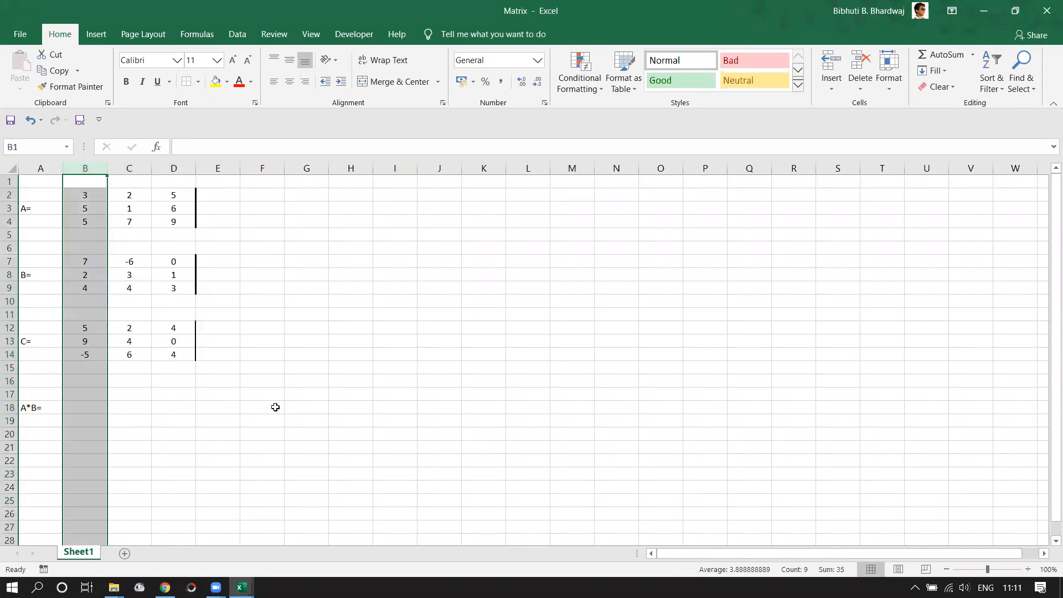
pyautogui.click(275, 407)
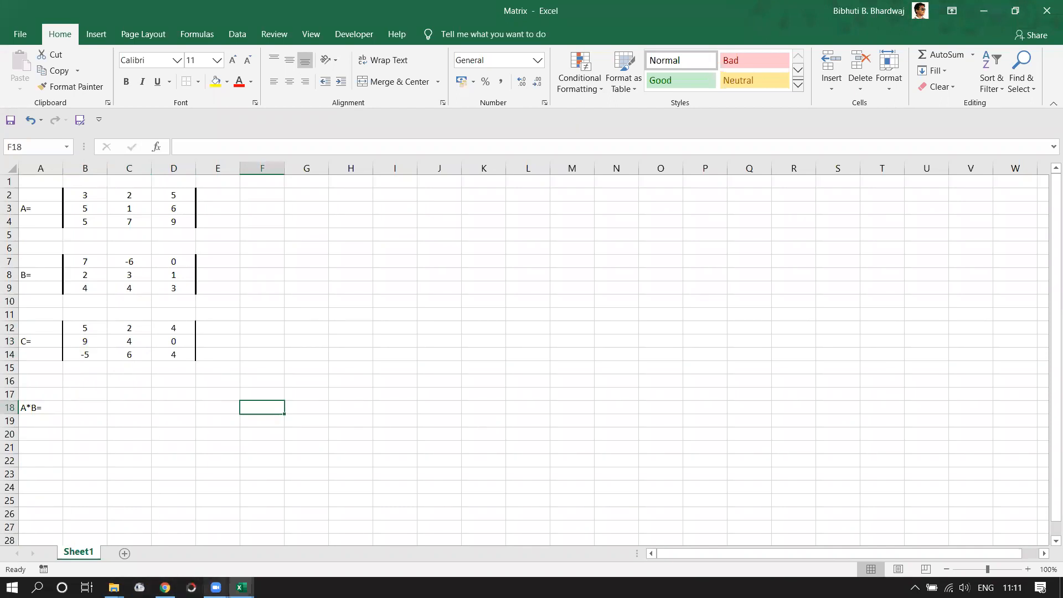
# Step: Enter a 3x3 test matrix in G7:I9 with rows 4, 5, 4; 3, 1, 4; and 5, 2, 4
pyautogui.moveTo(216, 588)
pyautogui.click(327, 264)
pyautogui.write('4')
pyautogui.press('Tab')
pyautogui.write('5')
pyautogui.press('Tab')
pyautogui.write('4')
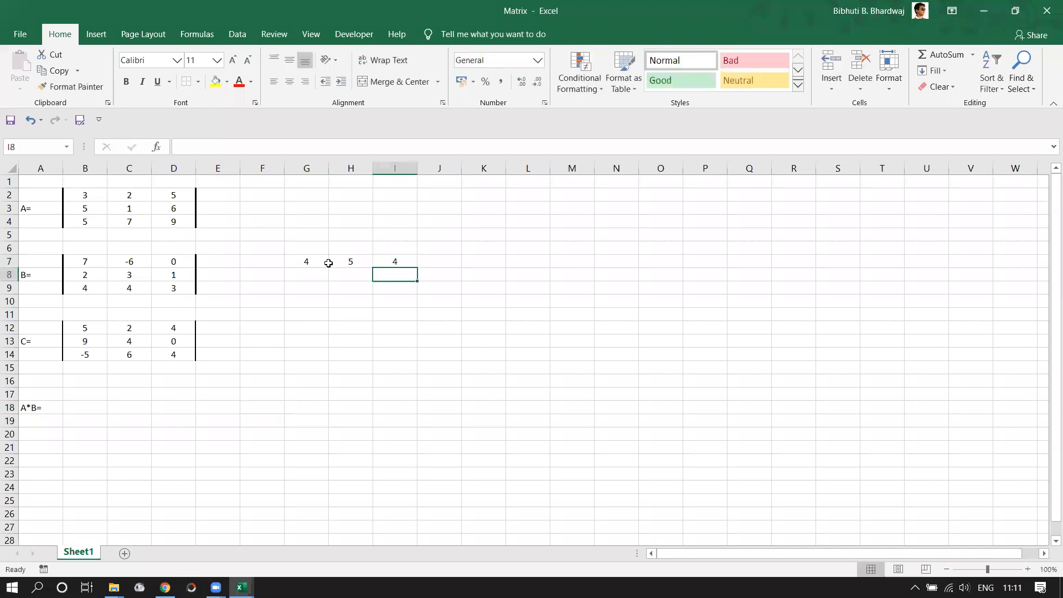
pyautogui.press('Return')
pyautogui.write('3')
pyautogui.press('Tab')
pyautogui.write('1')
pyautogui.press('Tab')
pyautogui.write('4')
pyautogui.press('Return')
pyautogui.write('5')
pyautogui.press('Tab')
pyautogui.write('2')
pyautogui.press('Tab')
pyautogui.write('4')
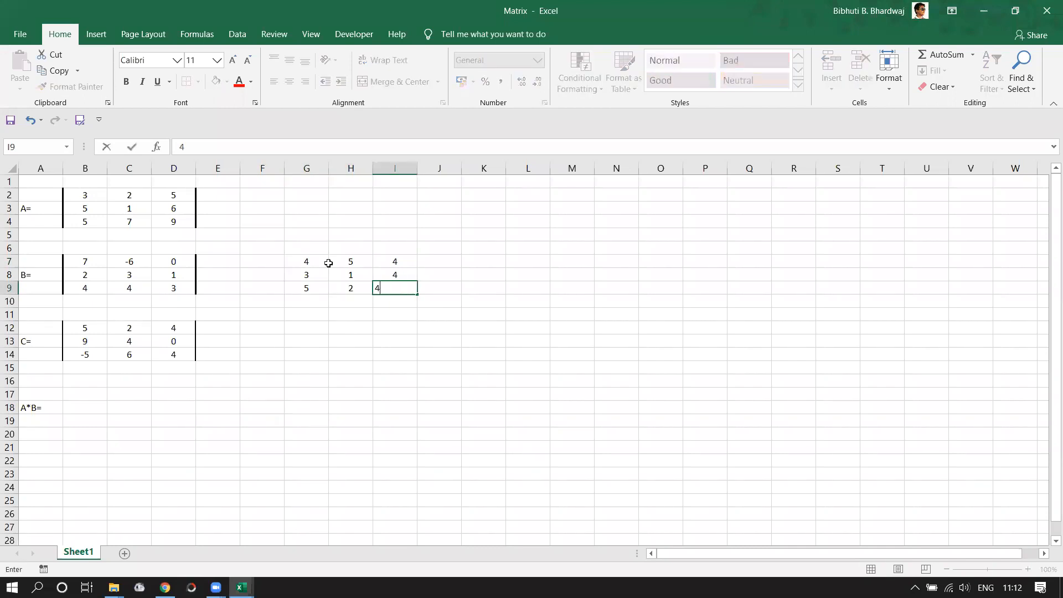
pyautogui.press('Return')
# Step: Try to name the test matrix range G7:I9 as C
pyautogui.moveTo(308, 262); pyautogui.dragTo(388, 287)
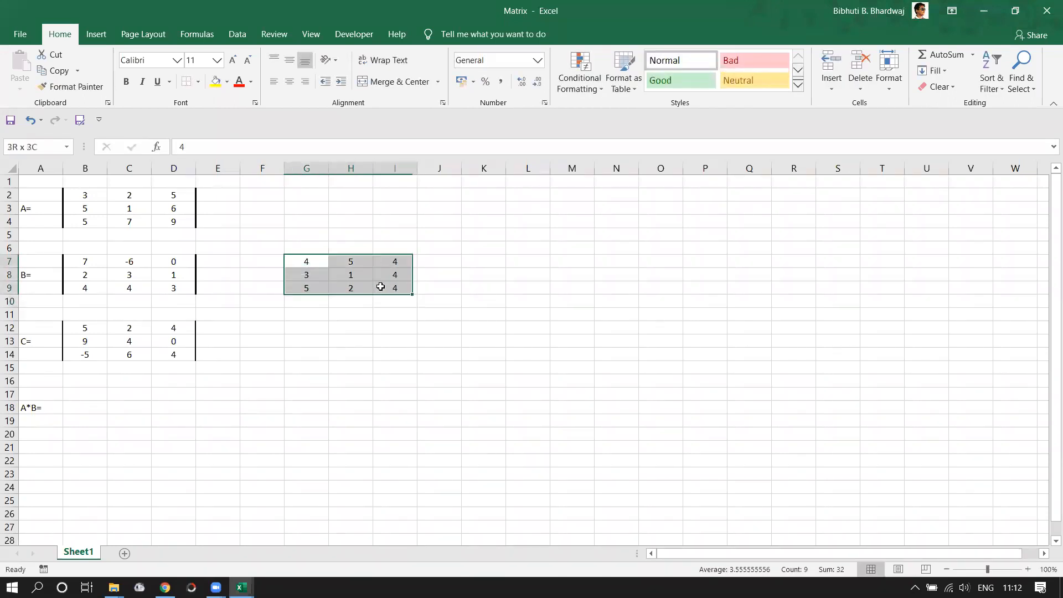
pyautogui.moveTo(22, 150); pyautogui.dragTo(3, 150)
pyautogui.write('C')
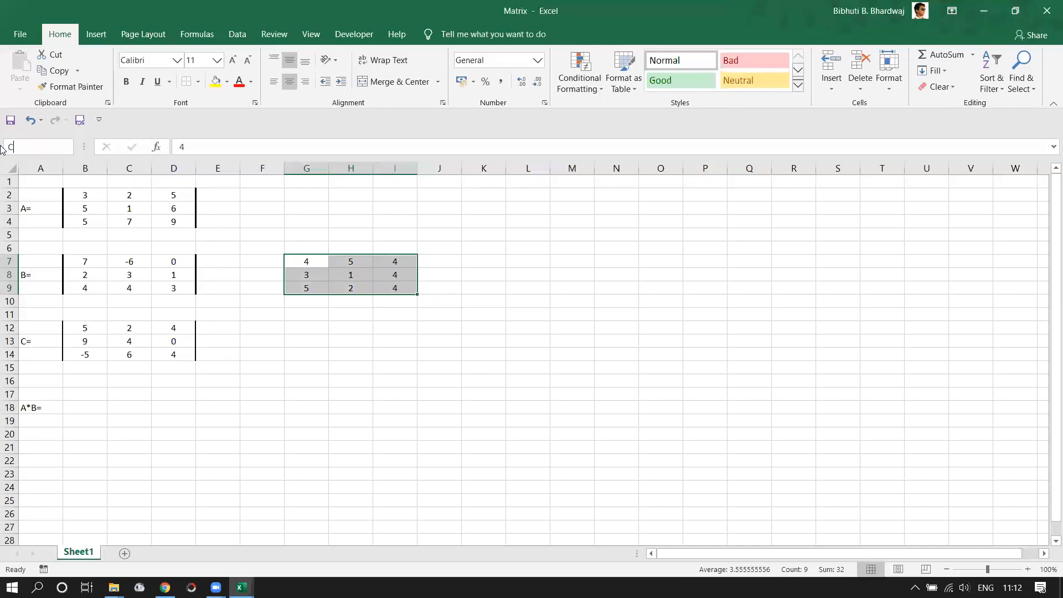
pyautogui.press('Return')
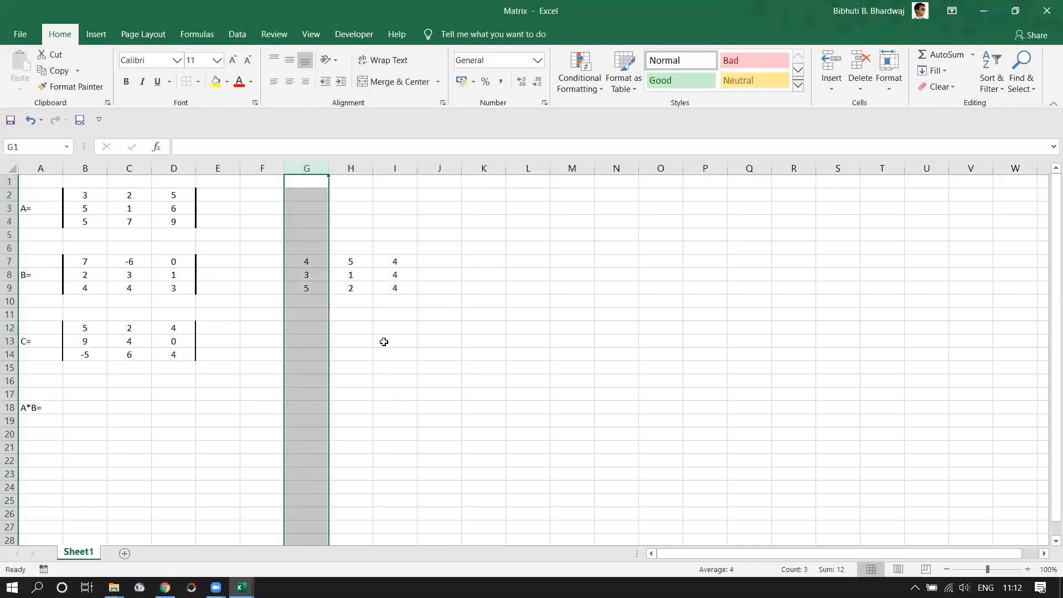
pyautogui.click(384, 341)
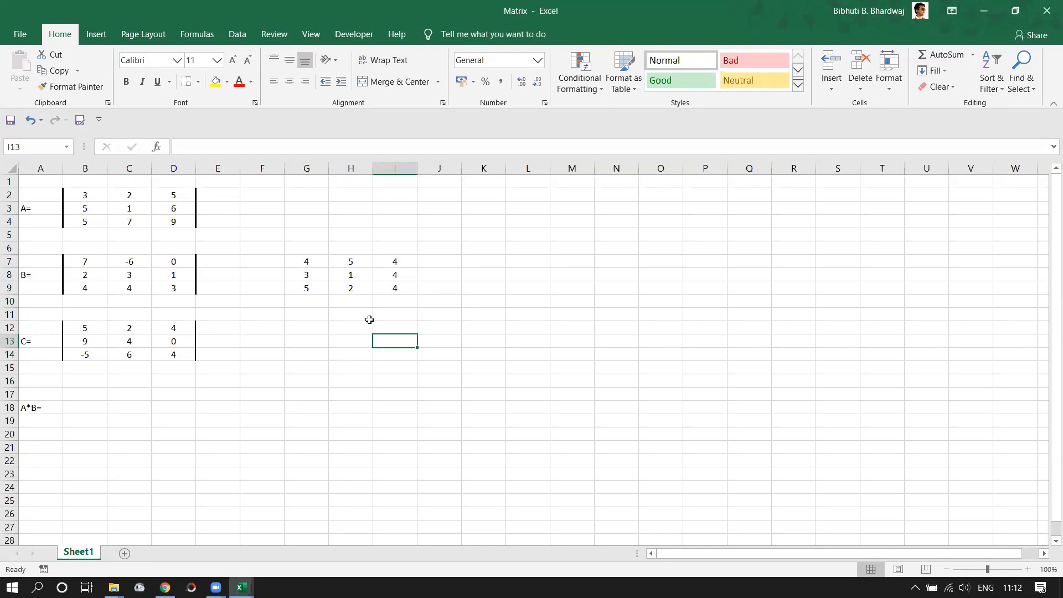
# Step: Clear the test matrix by deleting the contents of columns G to I
pyautogui.moveTo(326, 167); pyautogui.dragTo(388, 169)
pyautogui.rightClick(387, 168)
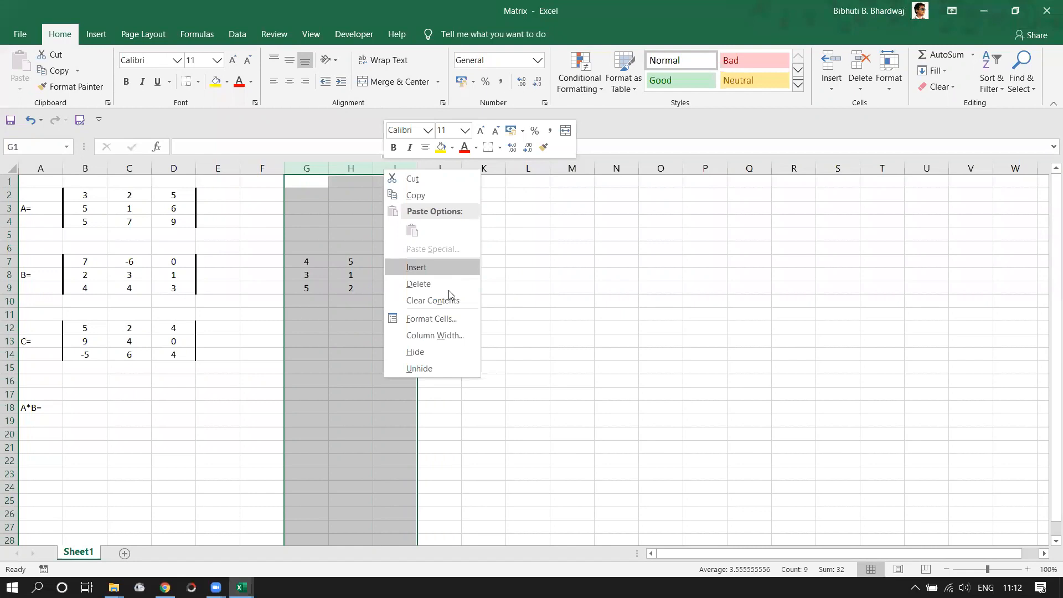
pyautogui.press('Escape')
pyautogui.press('Delete')
pyautogui.click(465, 290)
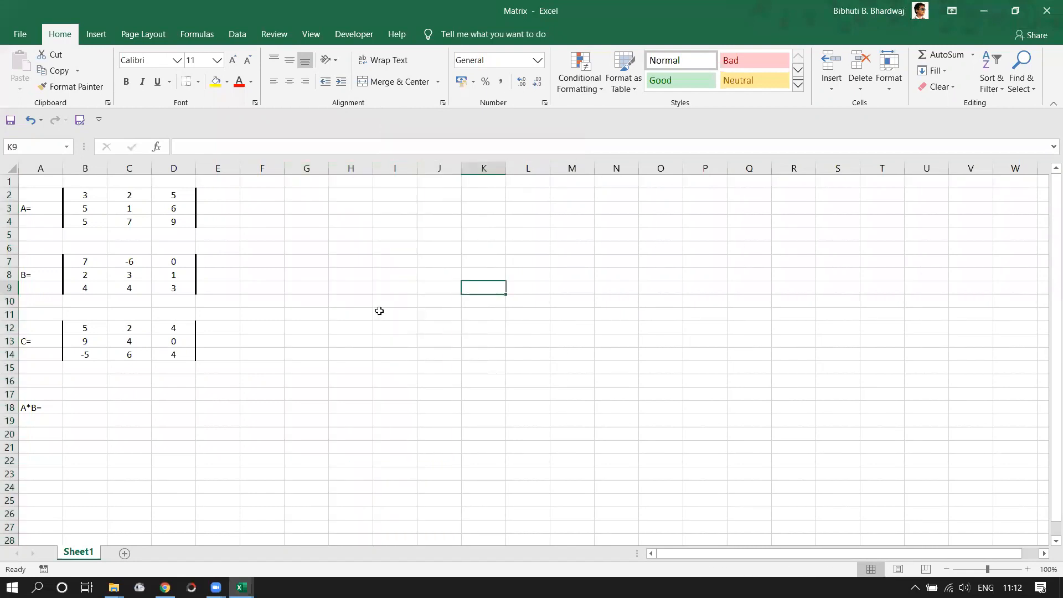
# Step: Delete rows 12 to 14 containing matrix C
pyautogui.moveTo(9, 328); pyautogui.dragTo(9, 349)
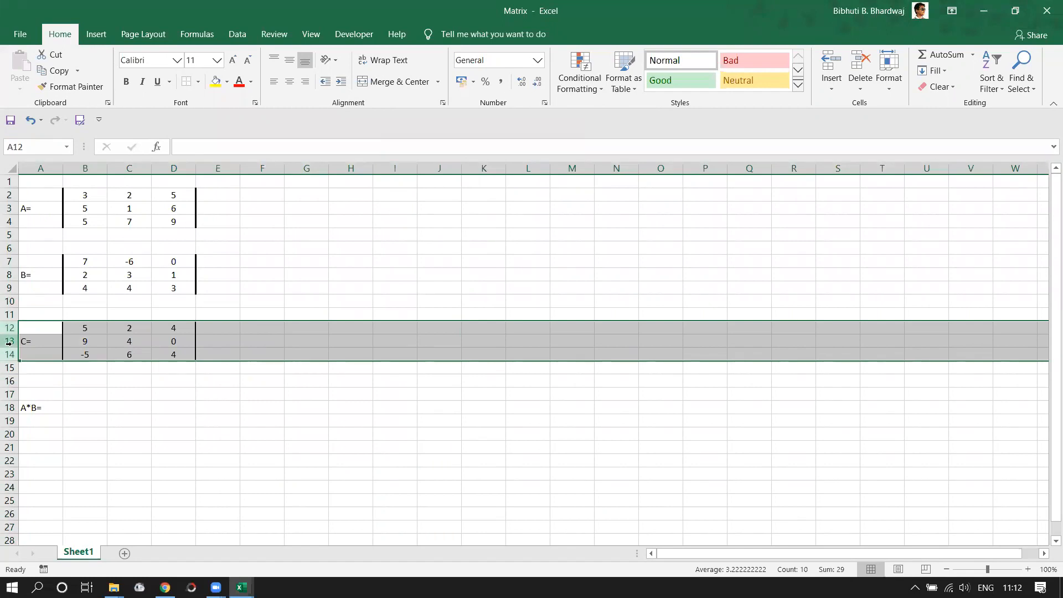
pyautogui.rightClick(9, 344)
pyautogui.click(38, 458)
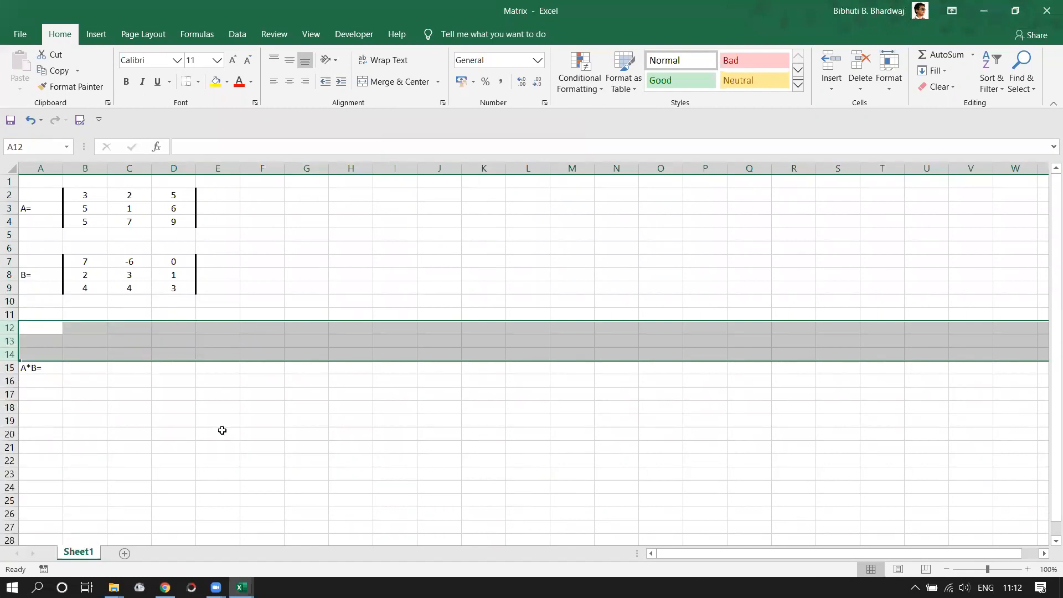
pyautogui.click(220, 432)
# Step: Delete the empty rows 12 and 13 above the A*B= label
pyautogui.moveTo(9, 340); pyautogui.dragTo(9, 329)
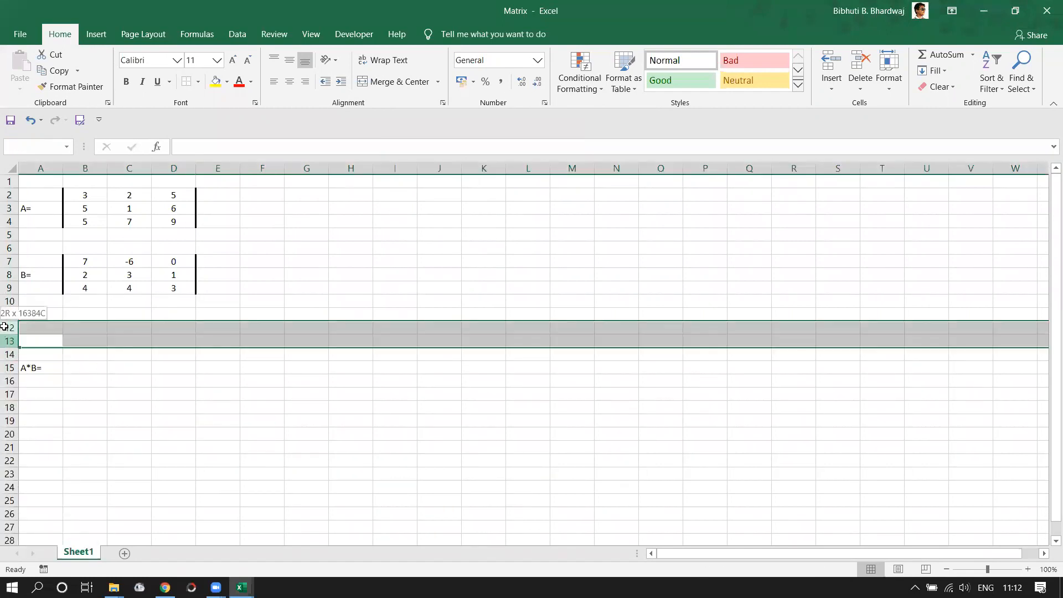
pyautogui.rightClick(9, 335)
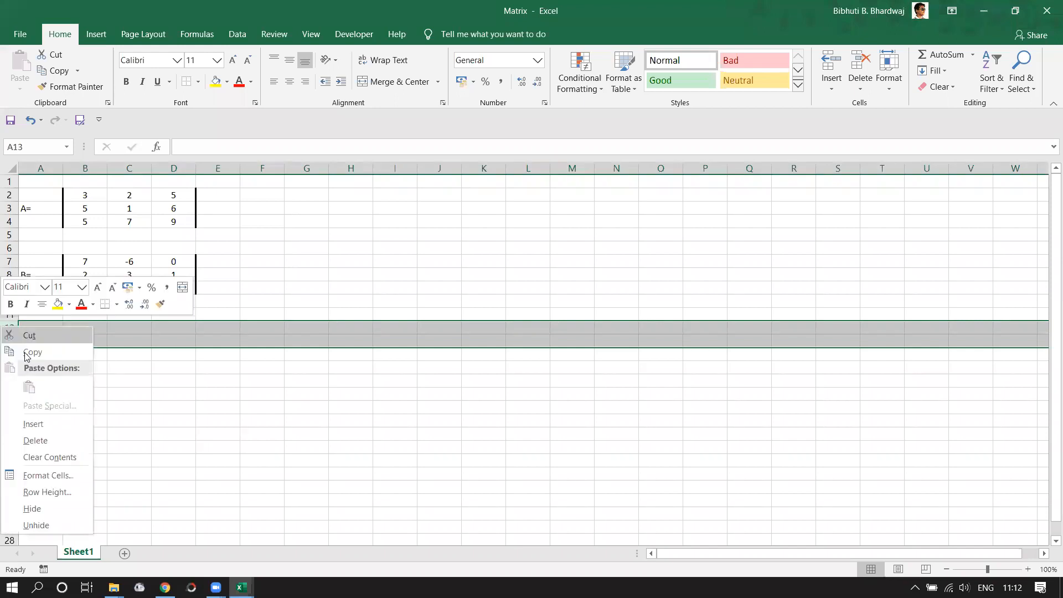
pyautogui.click(35, 440)
pyautogui.click(209, 404)
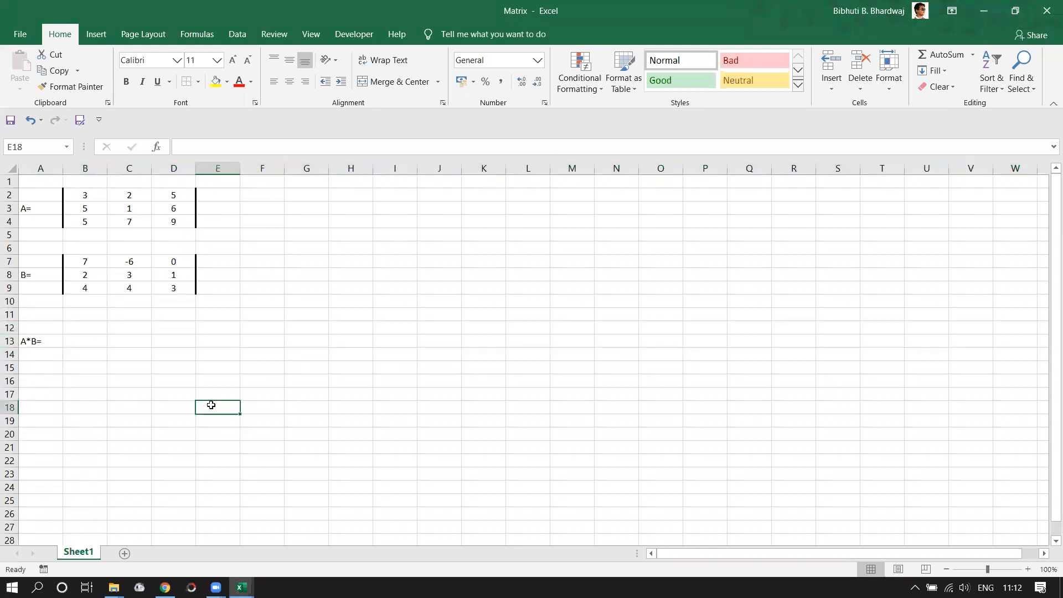
# Step: Try entering =A*B as an ordinary formula with B13:D15 selected, and undo the entry
pyautogui.click(88, 342)
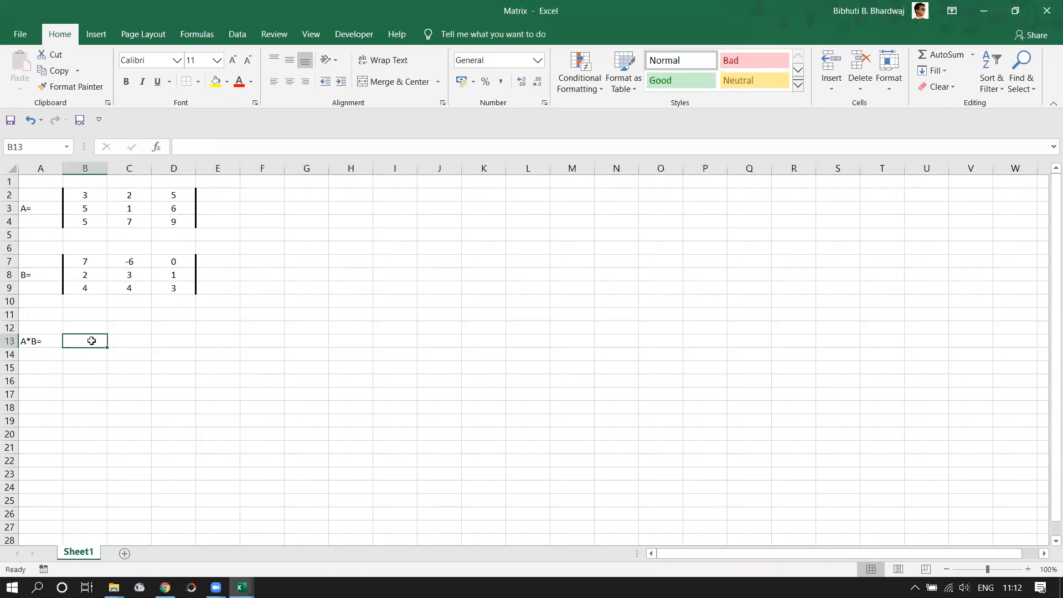
pyautogui.moveTo(75, 339); pyautogui.dragTo(176, 370)
pyautogui.write('=')
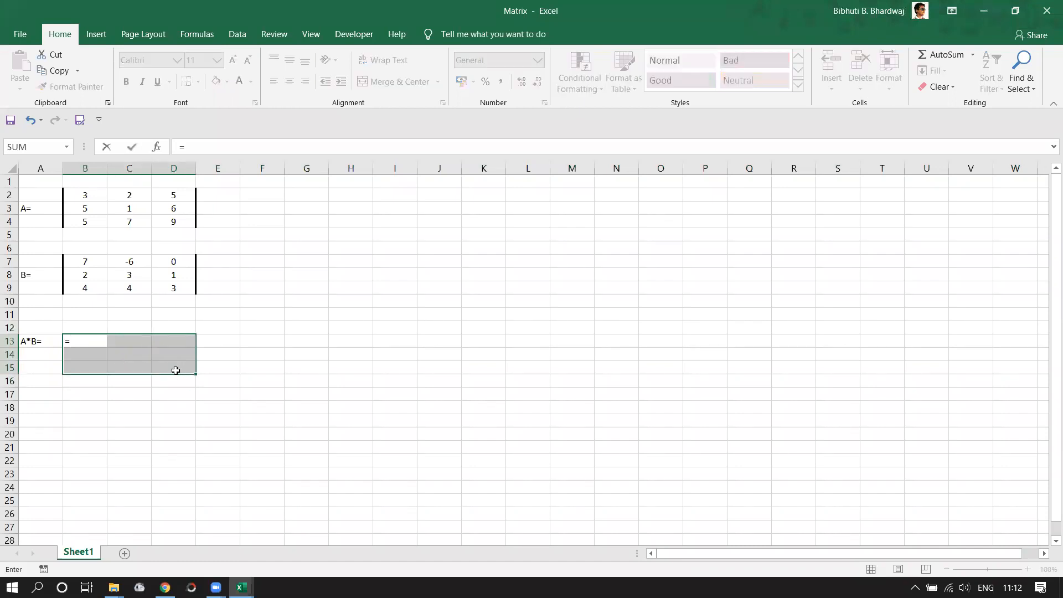
pyautogui.write('A')
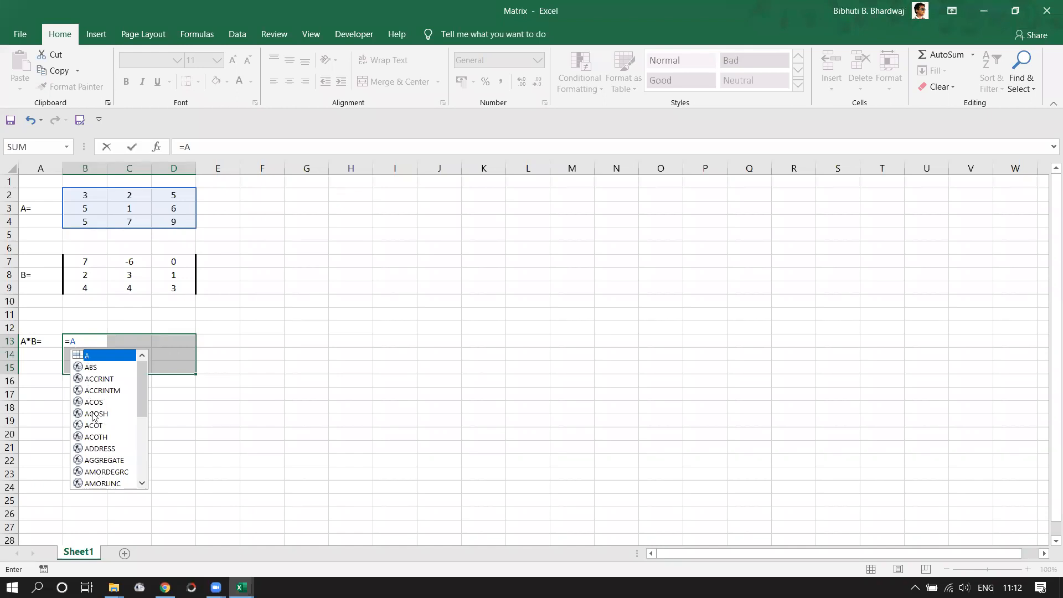
pyautogui.doubleClick(86, 355)
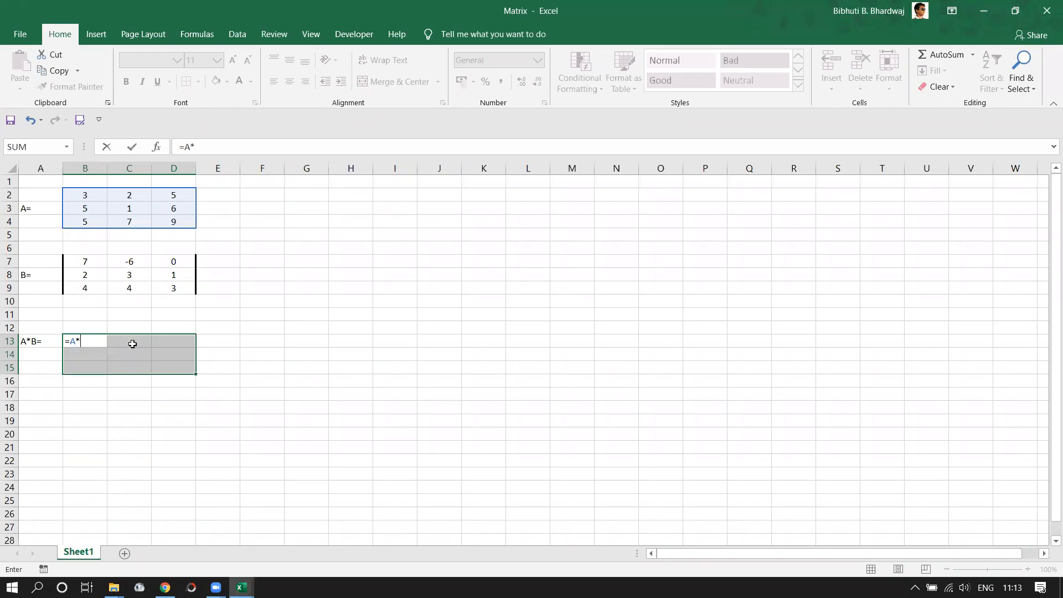
pyautogui.write('*B')
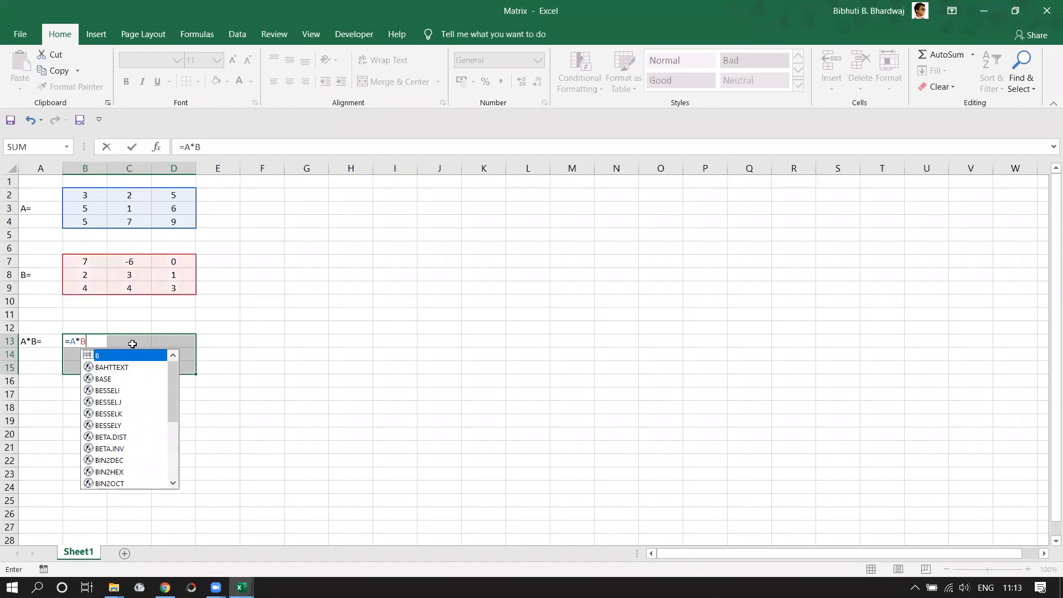
pyautogui.doubleClick(100, 356)
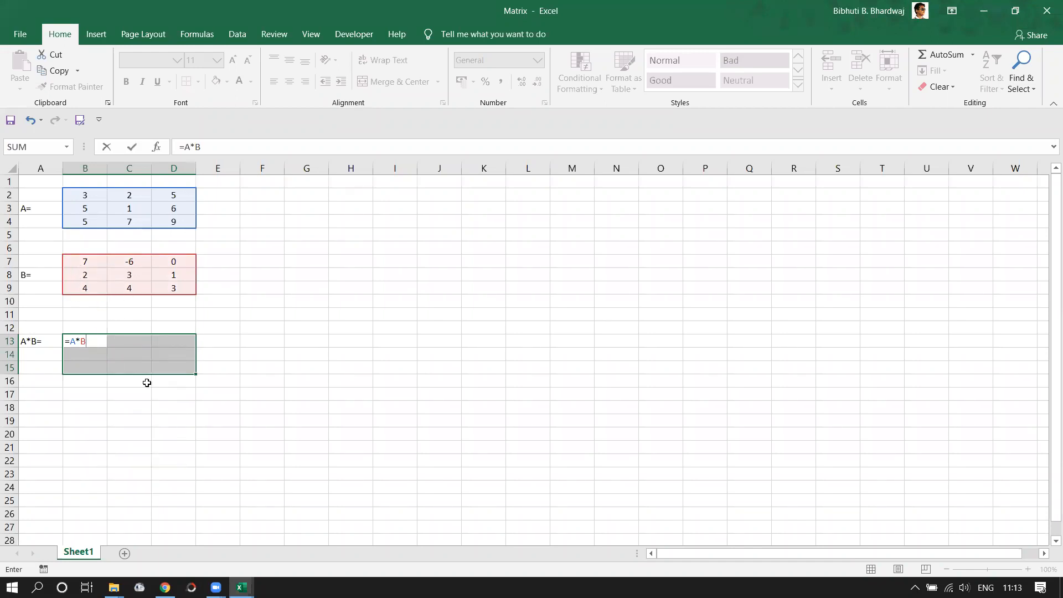
pyautogui.press('Return')
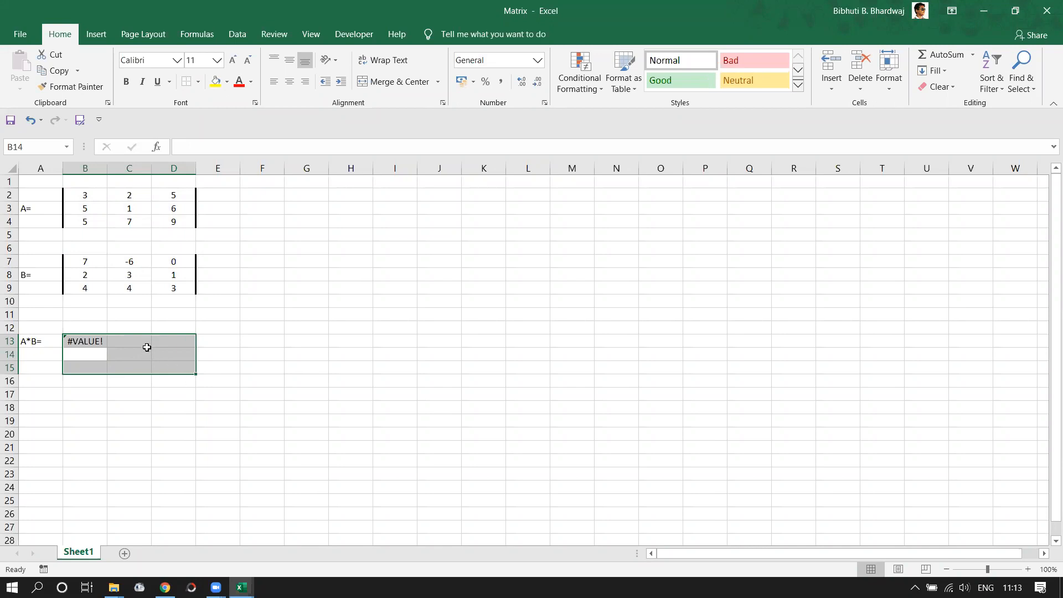
pyautogui.hotkey('ctrl', 'z')
# Step: Enter =A*B as an array formula across B13:D15
pyautogui.write('=A')
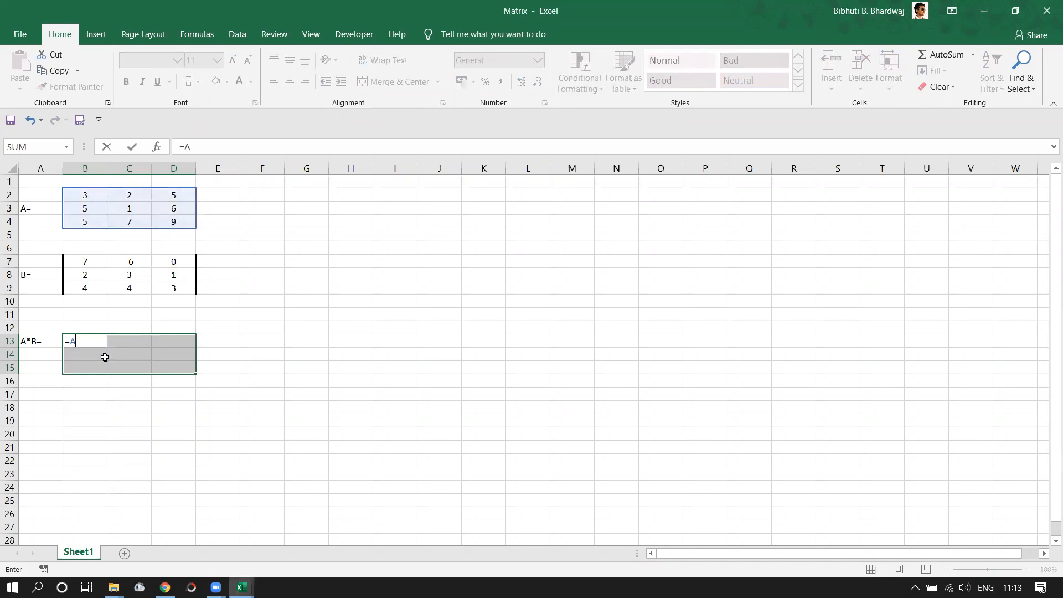
pyautogui.write('*B')
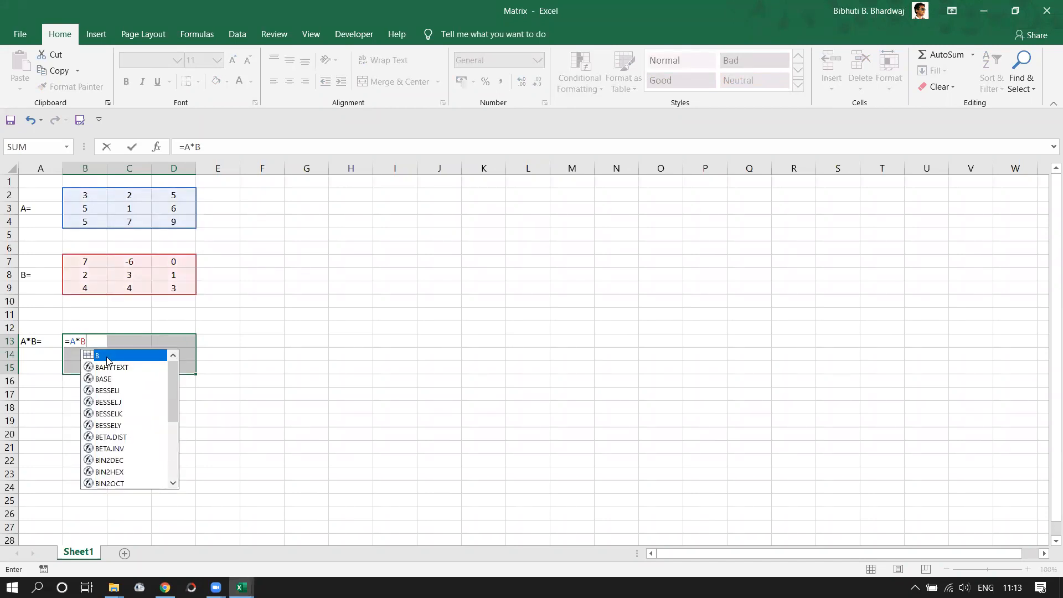
pyautogui.press('Escape')
pyautogui.hotkey('ctrl', 'shift', 'Return')
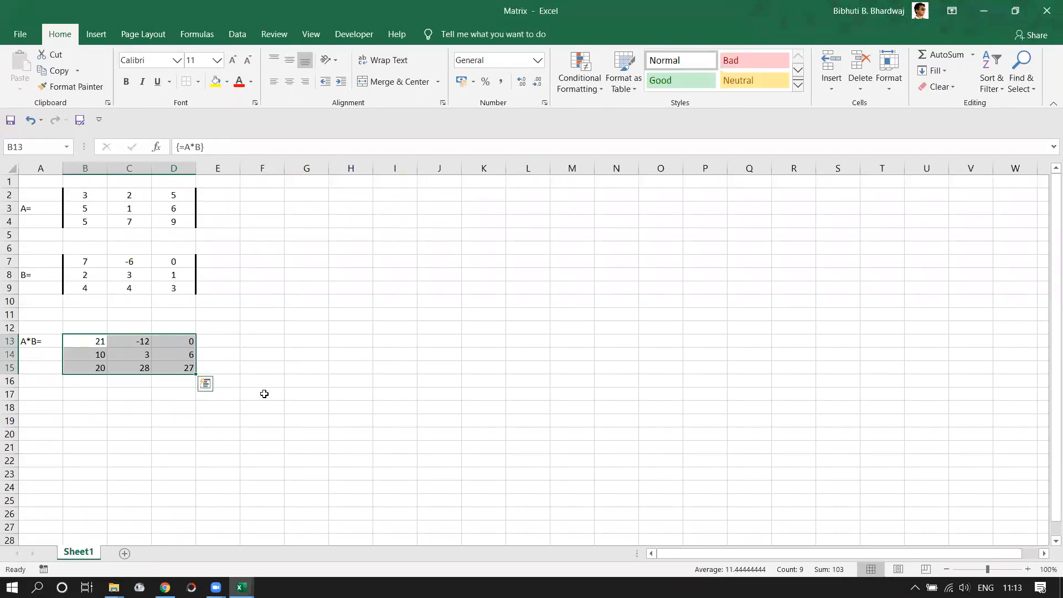
pyautogui.click(39, 434)
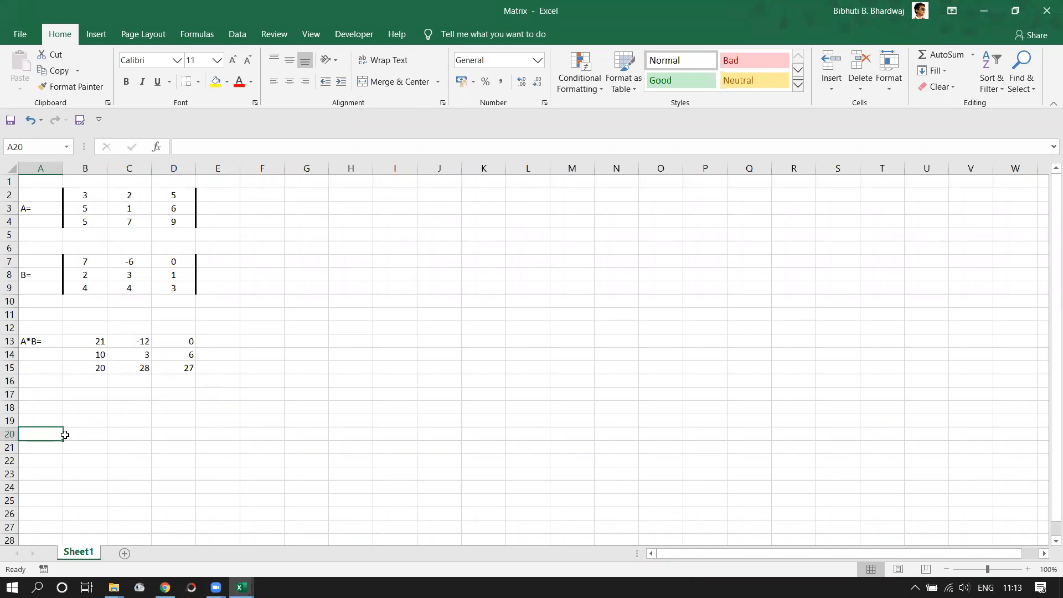
# Step: Select the matrix B range B7:D9 to check its assigned name
pyautogui.moveTo(83, 263); pyautogui.dragTo(166, 285)
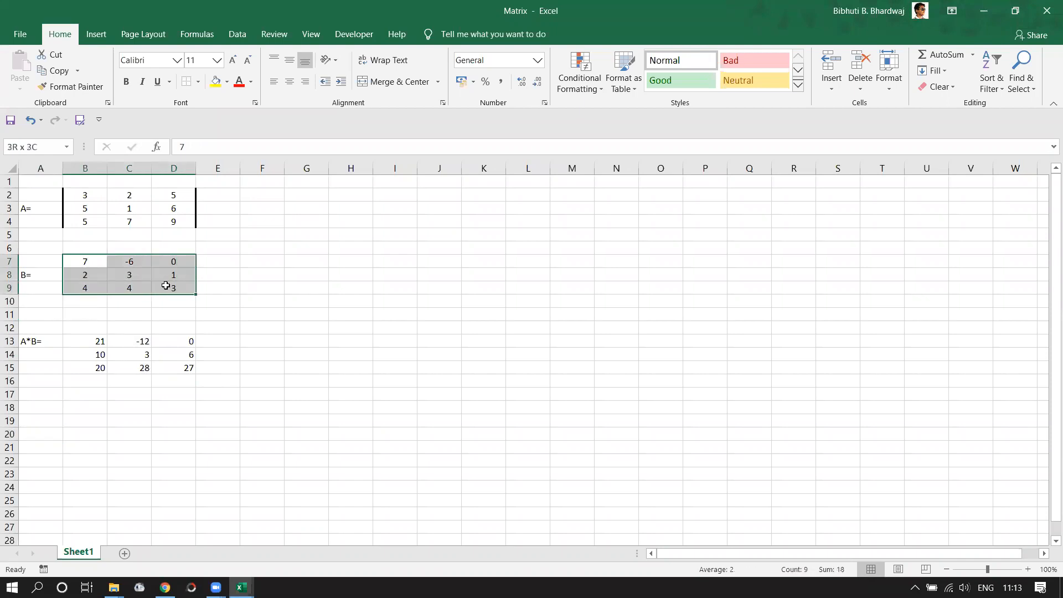
pyautogui.click(19, 148)
pyautogui.write('B')
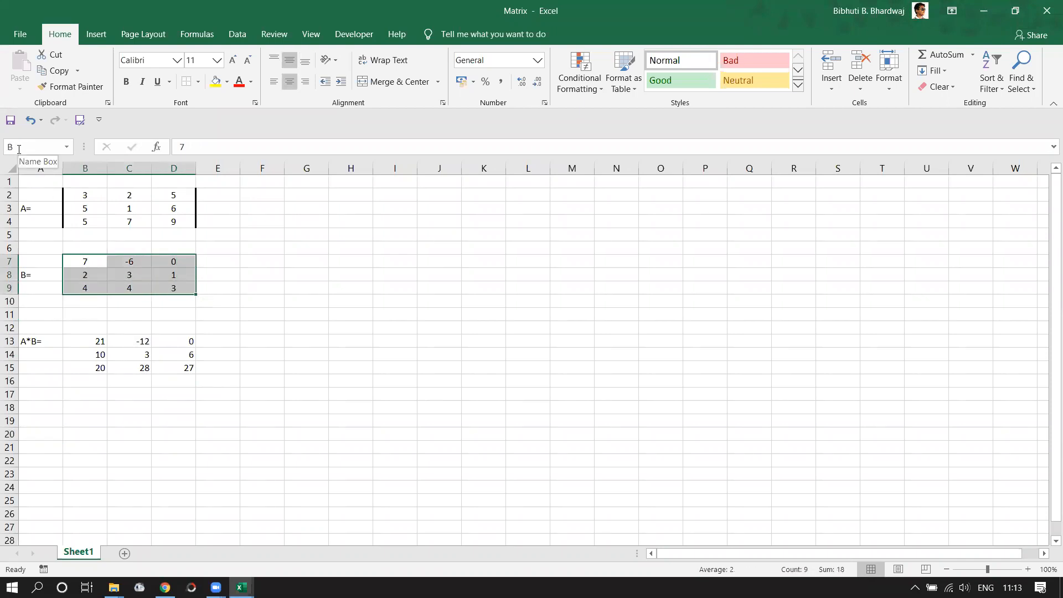